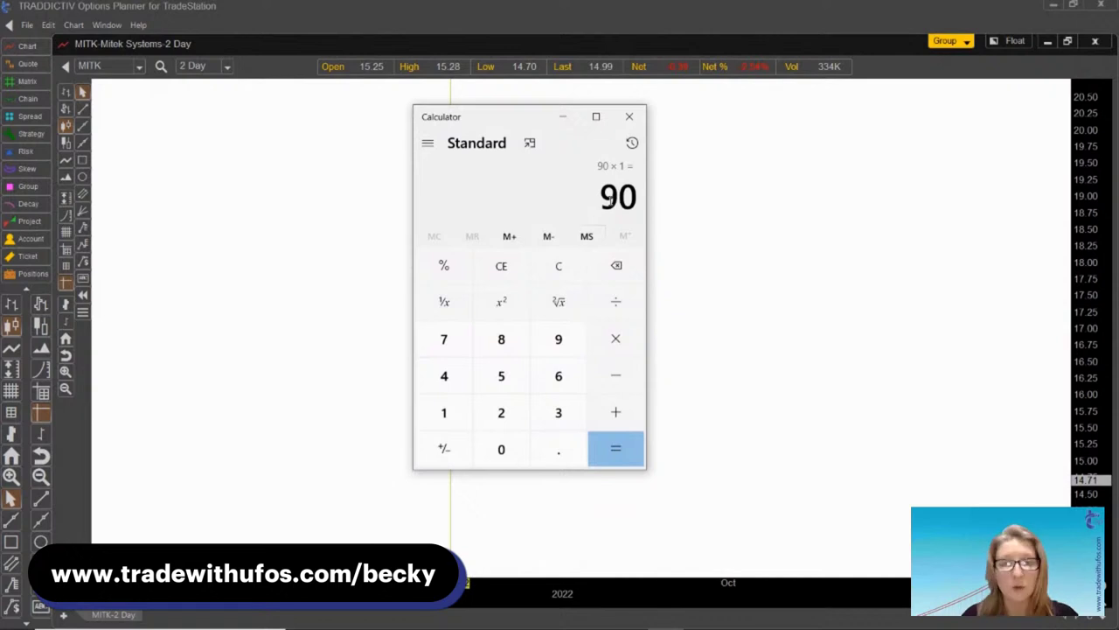
# - Close the calculator, switch to the blank Excel workbook and maximize its window
pyautogui.click(629, 117)
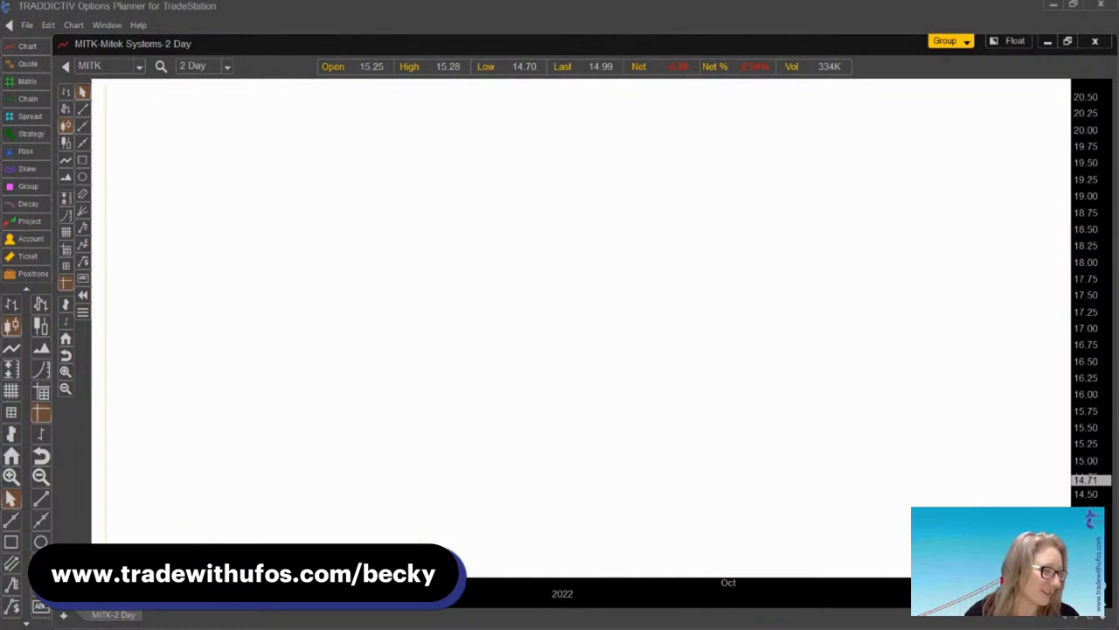
pyautogui.moveTo(289, 83); pyautogui.dragTo(550, 88)
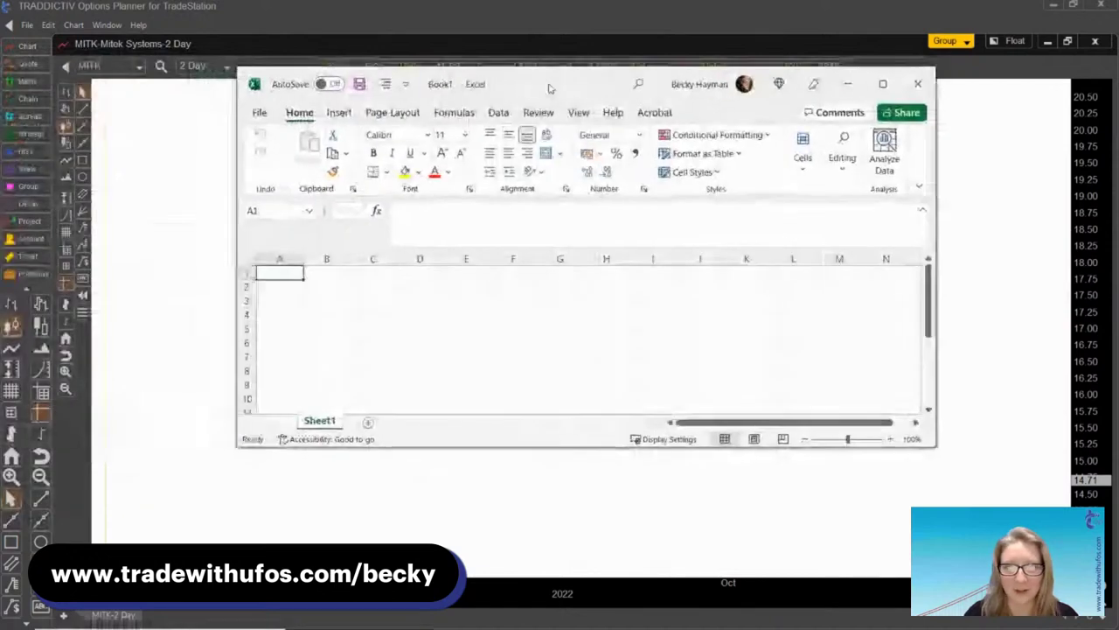
pyautogui.click(883, 84)
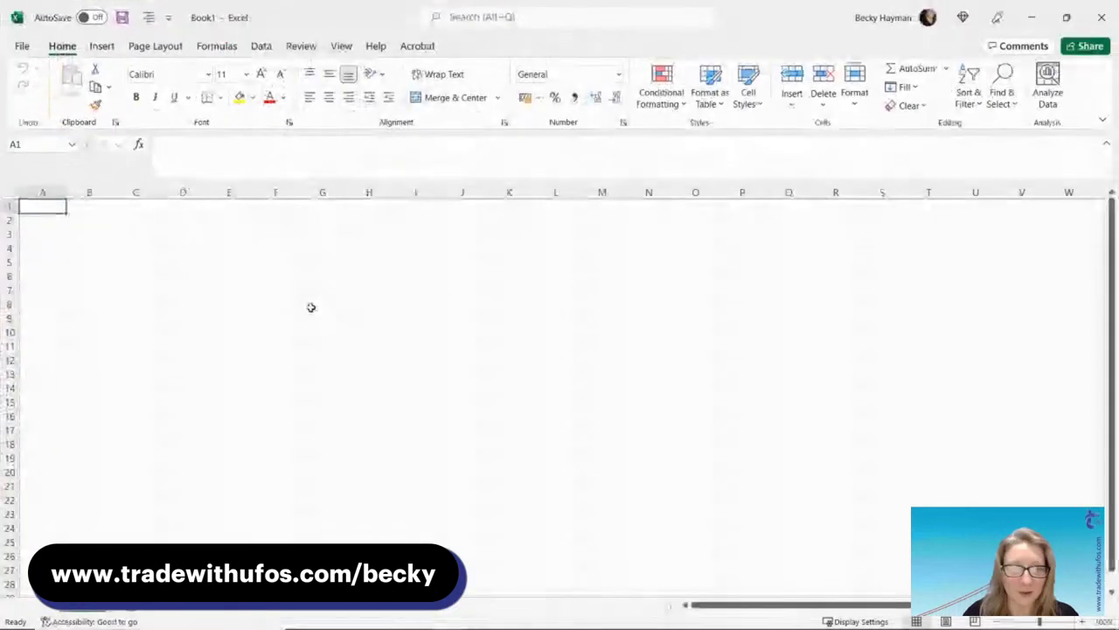
pyautogui.click(246, 232)
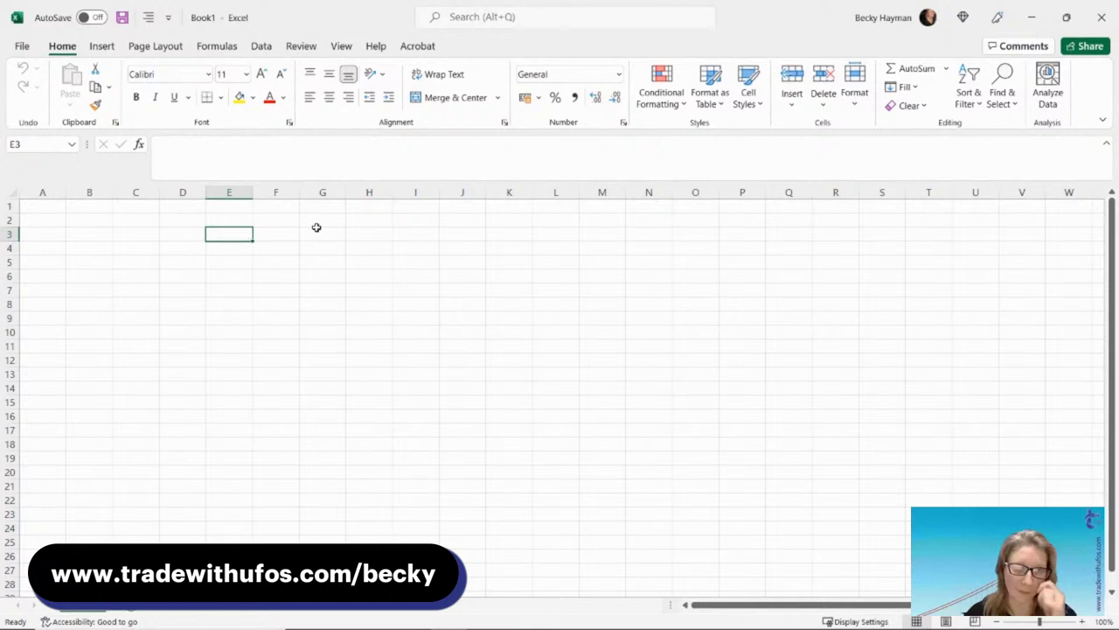
pyautogui.click(421, 234)
pyautogui.write('100')
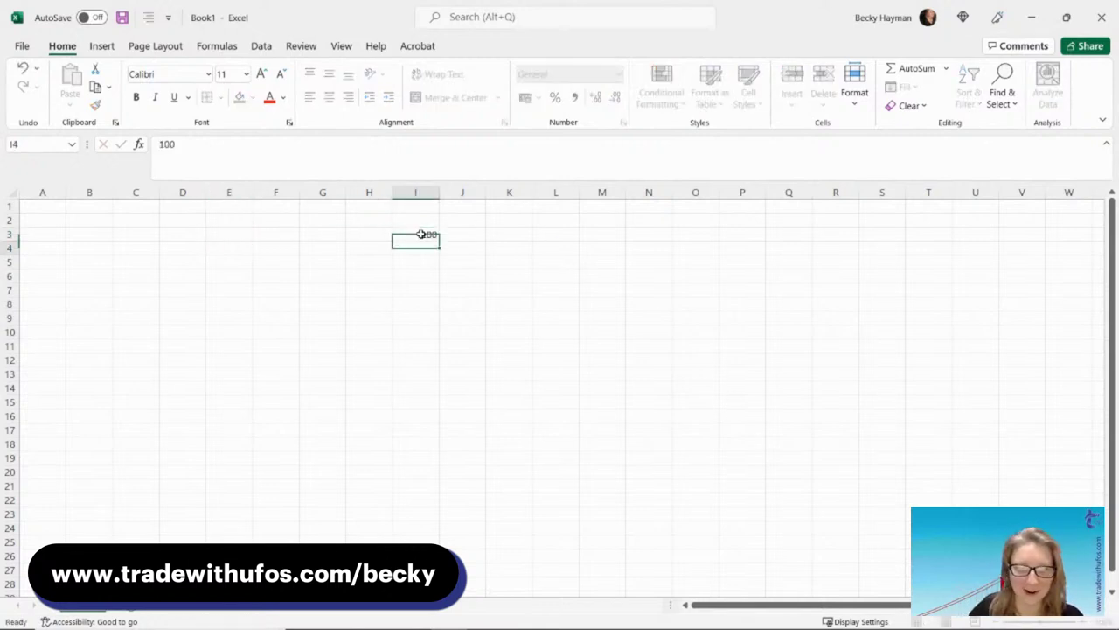
pyautogui.press('Return')
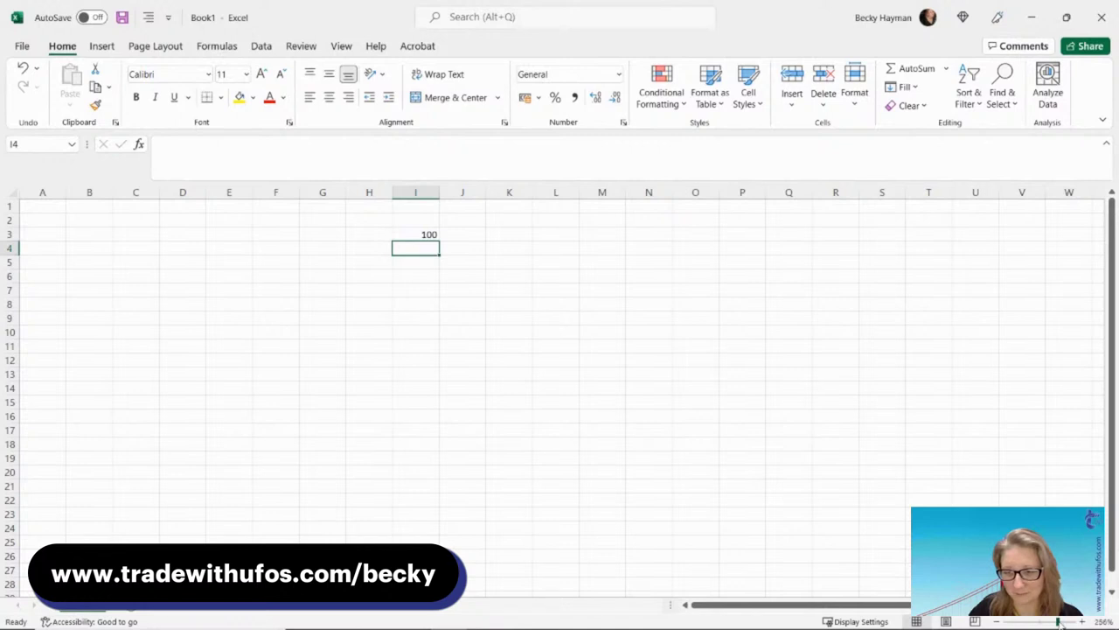
pyautogui.click(938, 316)
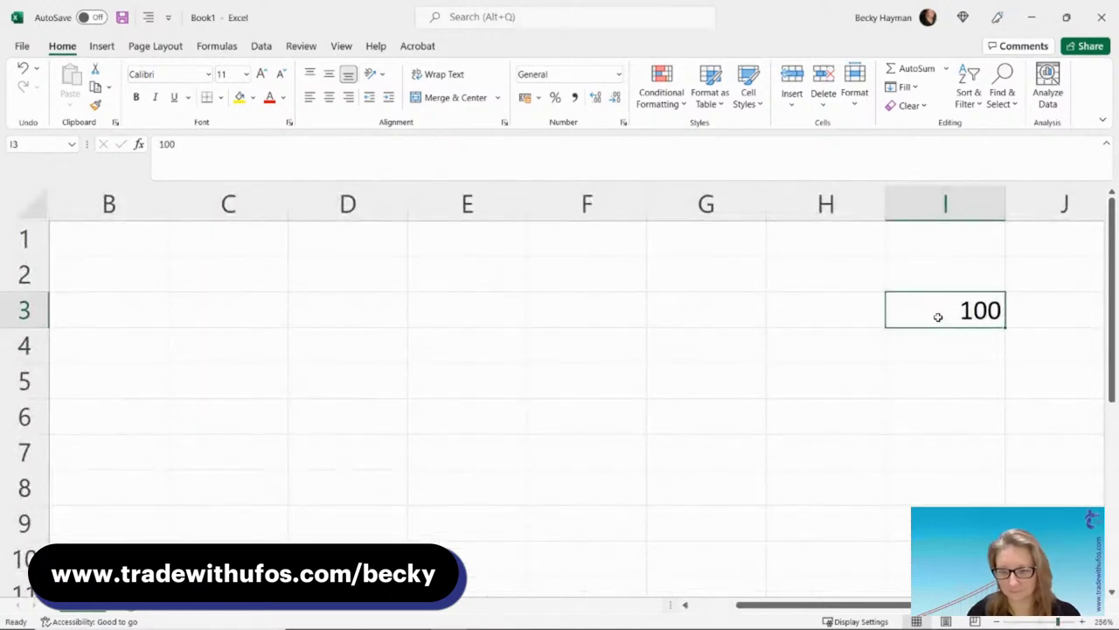
pyautogui.press('Delete')
# - Enter 100 in cell E1 of the blank sheet
pyautogui.click(498, 242)
pyautogui.write('10')
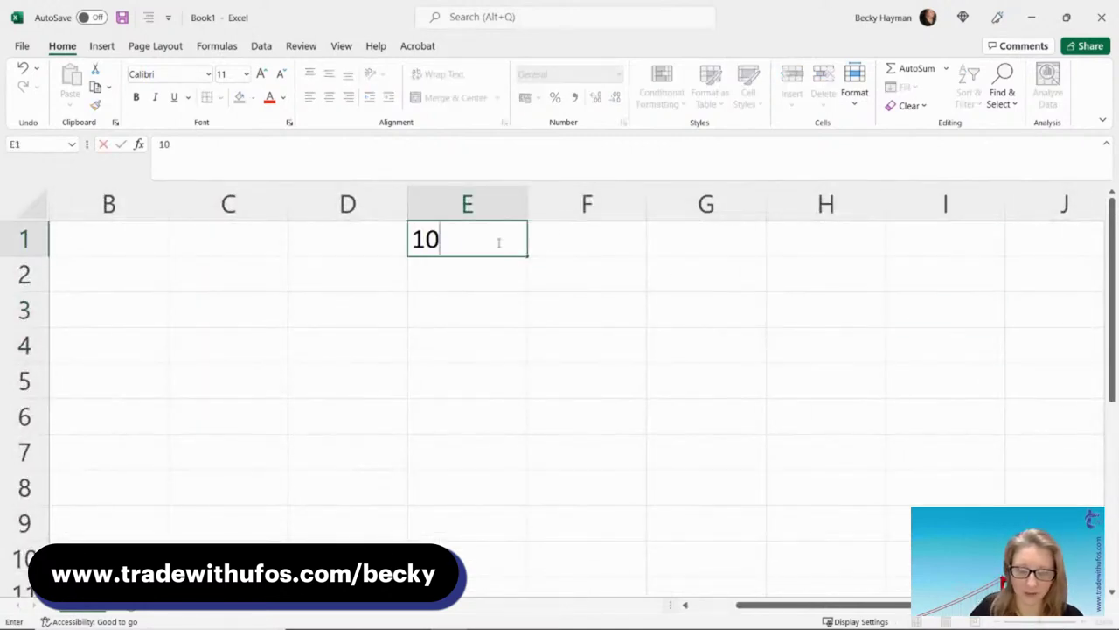
pyautogui.write('0')
pyautogui.press('Return')
# - Enter 50 in both D3 and E3 to split the amount in E1 evenly
pyautogui.click(321, 310)
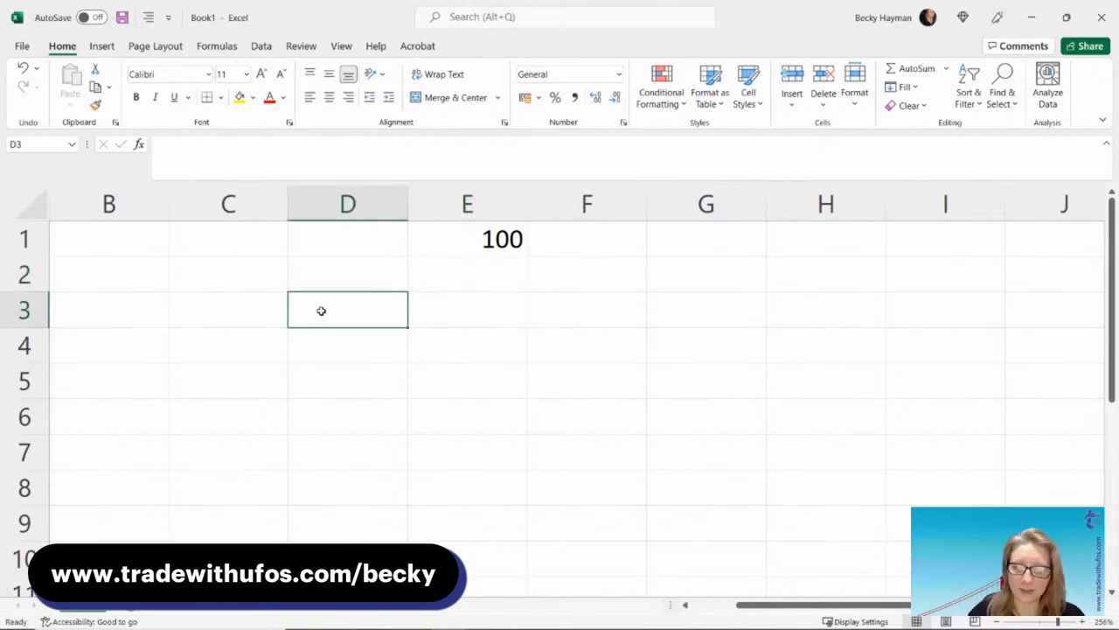
pyautogui.write('50')
pyautogui.press('Tab')
pyautogui.write('50')
pyautogui.press('Tab')
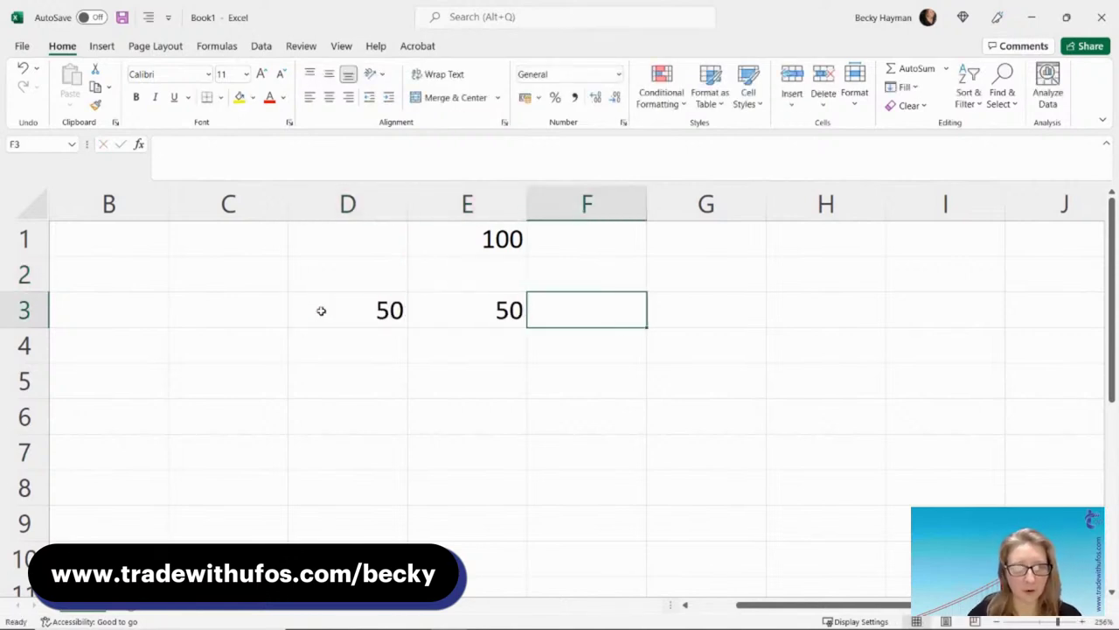
# - Enter 1 in both D4 and E4 as the multipliers under the two 50 values
pyautogui.click(329, 346)
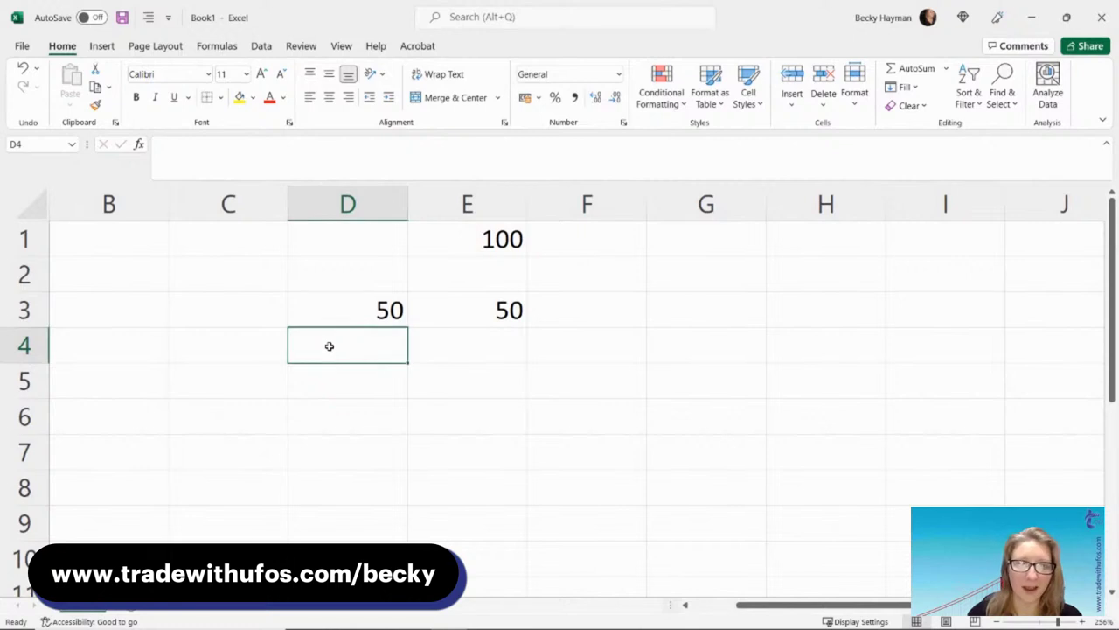
pyautogui.write('1')
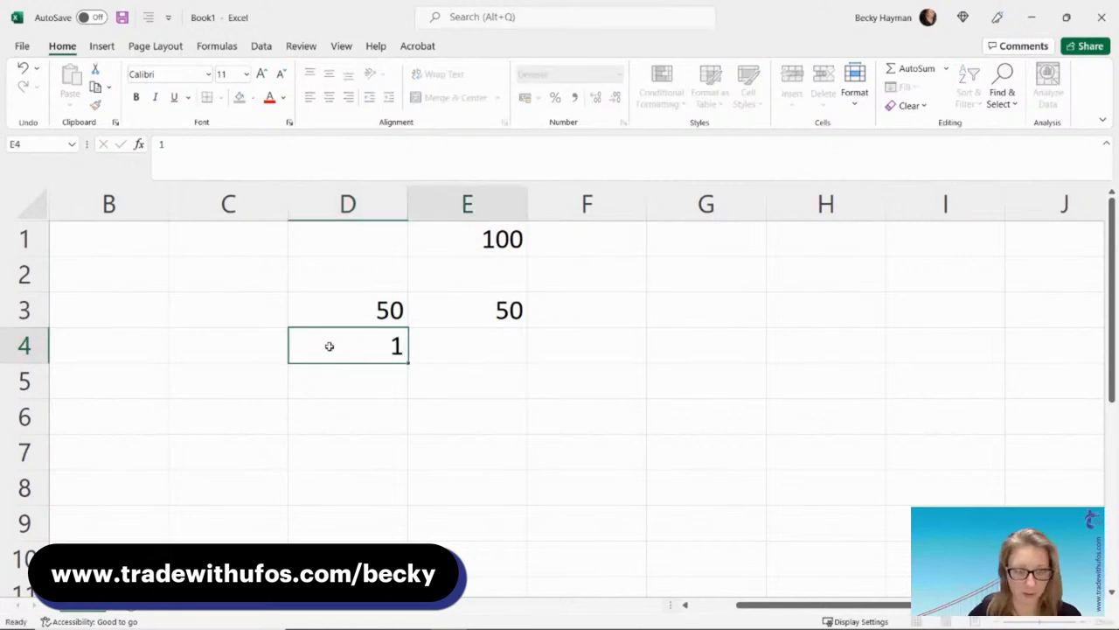
pyautogui.press('Tab')
pyautogui.write('1')
pyautogui.press('Tab')
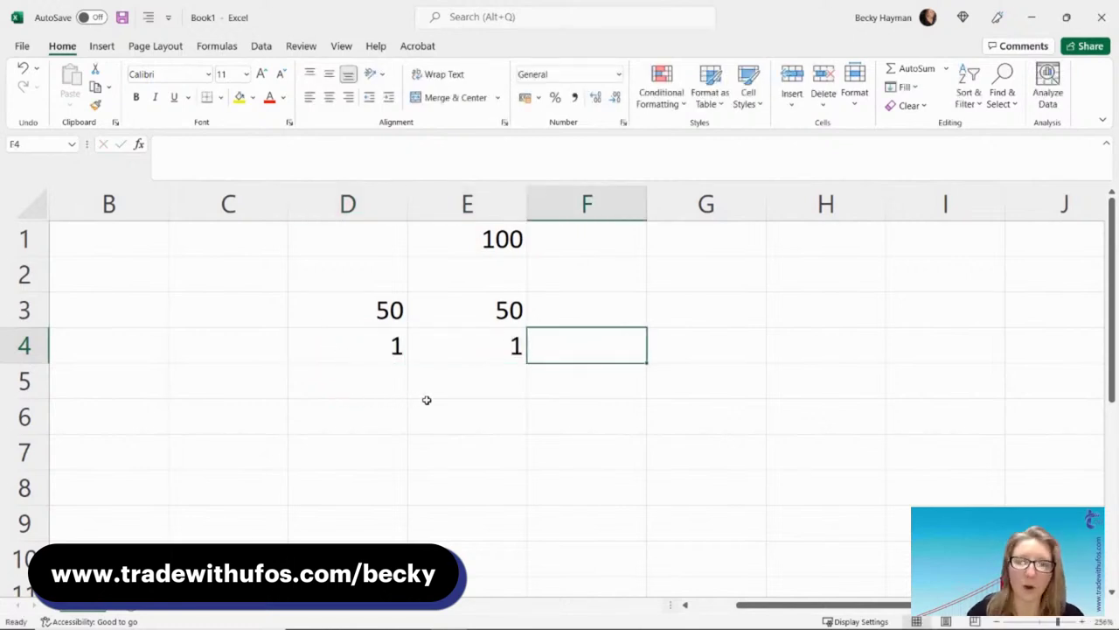
# - Make the multiplier in E4 negative so it reads -1
pyautogui.click(370, 385)
pyautogui.click(448, 344)
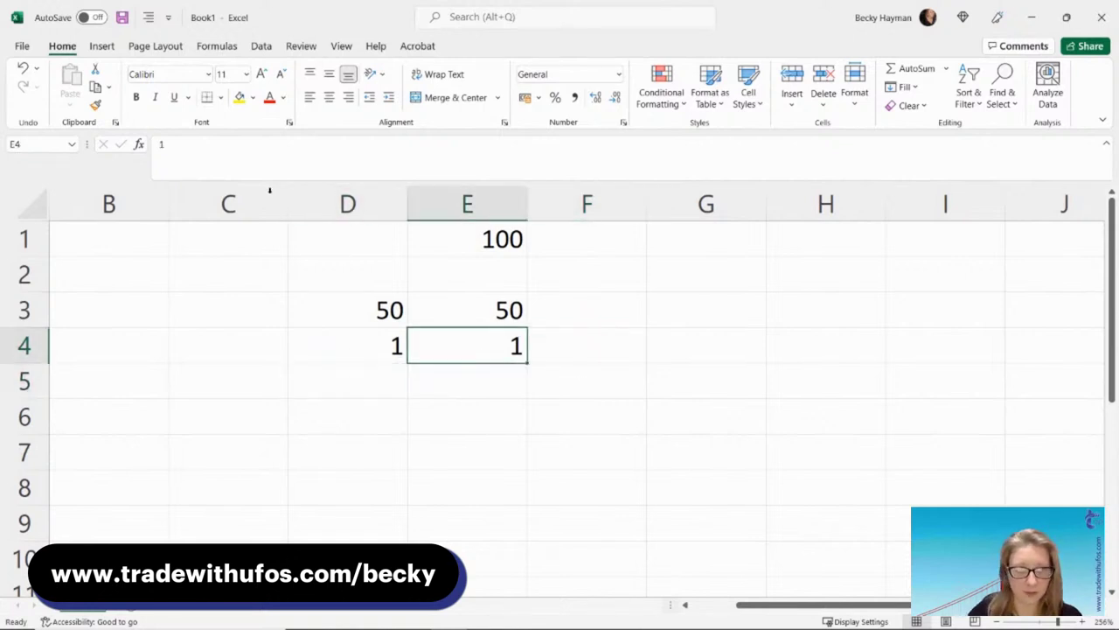
pyautogui.click(158, 146)
pyautogui.write('-')
pyautogui.press('Return')
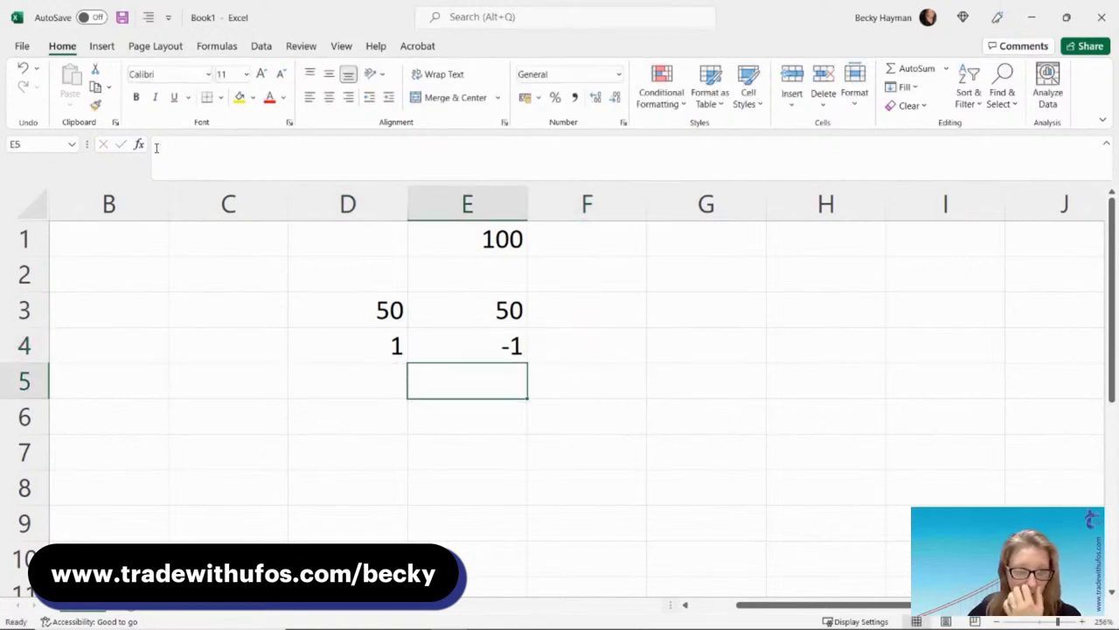
# - Enter the formula =D3*D4 in D5 to multiply the first column's two values
pyautogui.click(352, 376)
pyautogui.write('=')
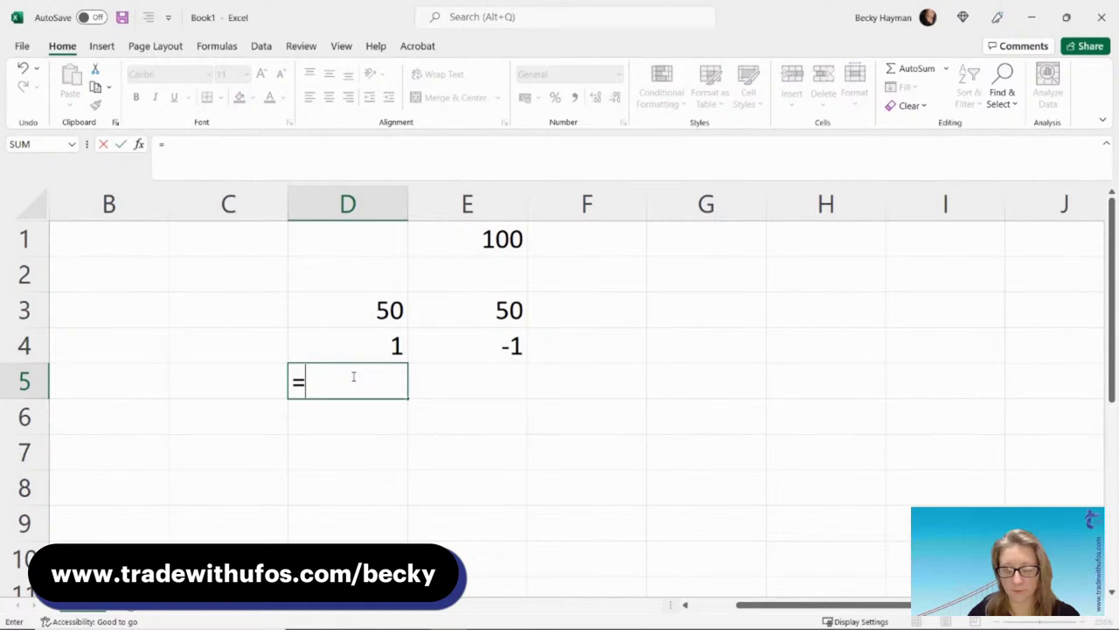
pyautogui.click(349, 302)
pyautogui.write('*')
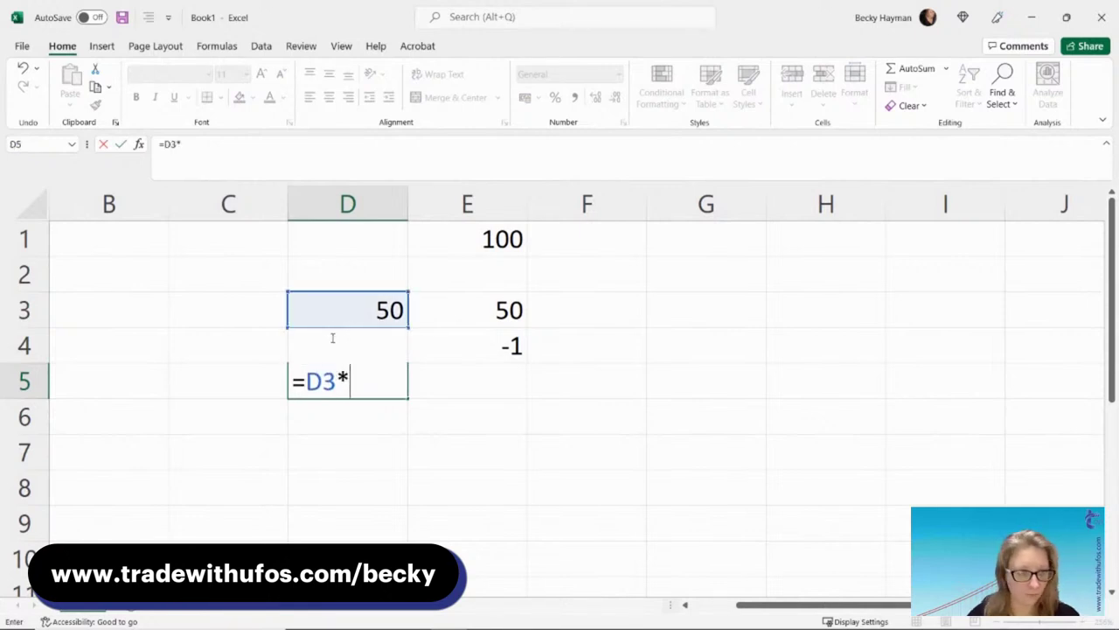
pyautogui.click(332, 338)
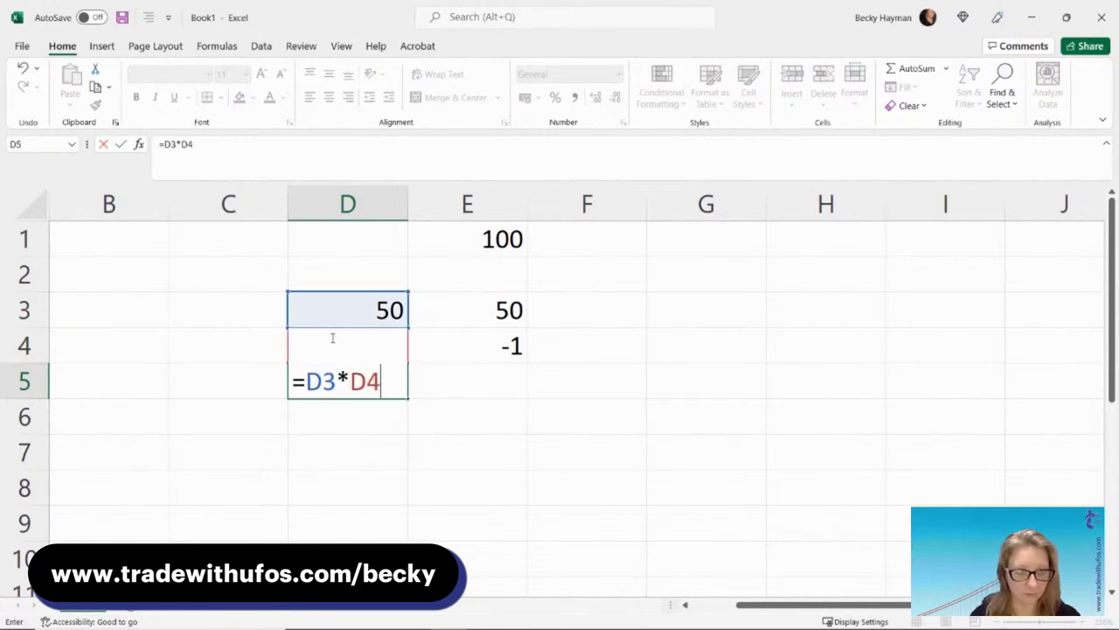
pyautogui.press('Return')
# - Enter the formula =E3*E4 in E5 to multiply the second column's two values
pyautogui.click(446, 365)
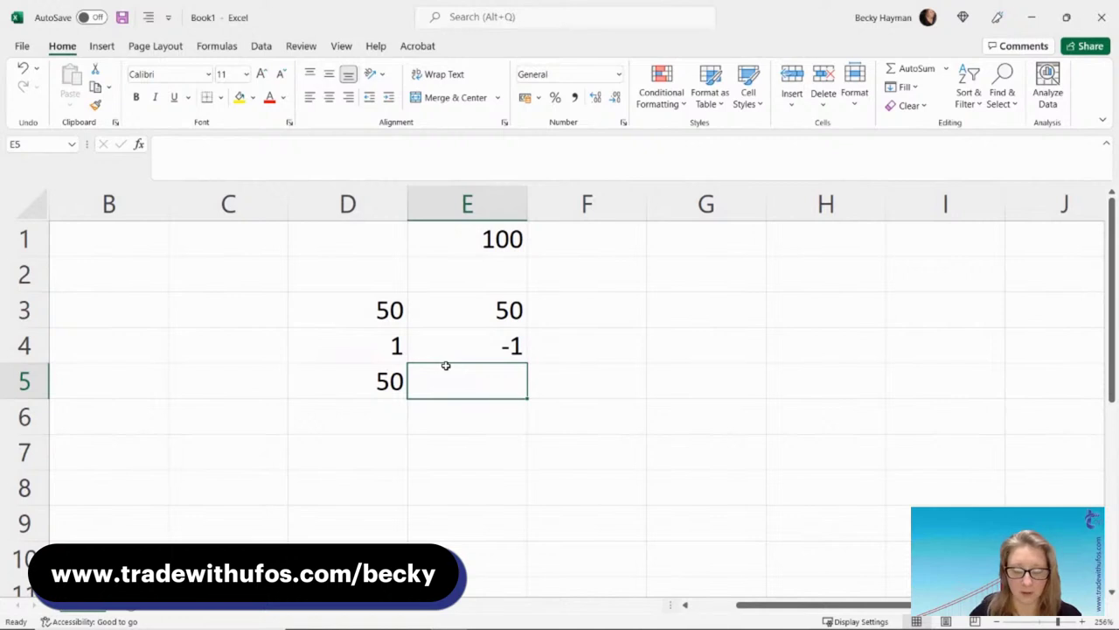
pyautogui.write('=')
pyautogui.click(428, 319)
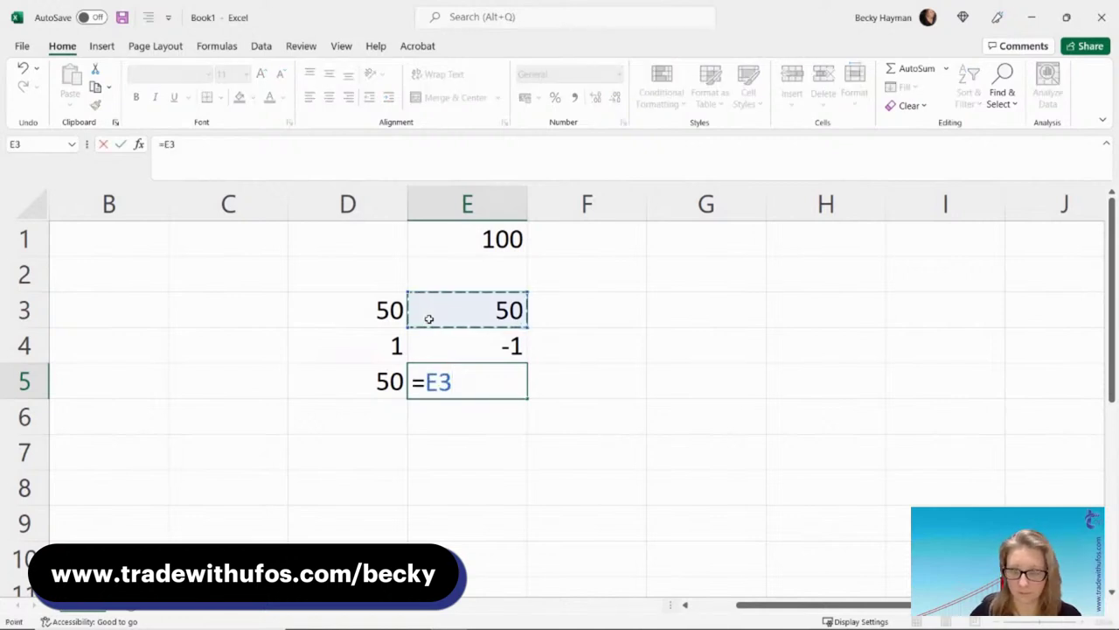
pyautogui.hotkey('alt', 'Return')
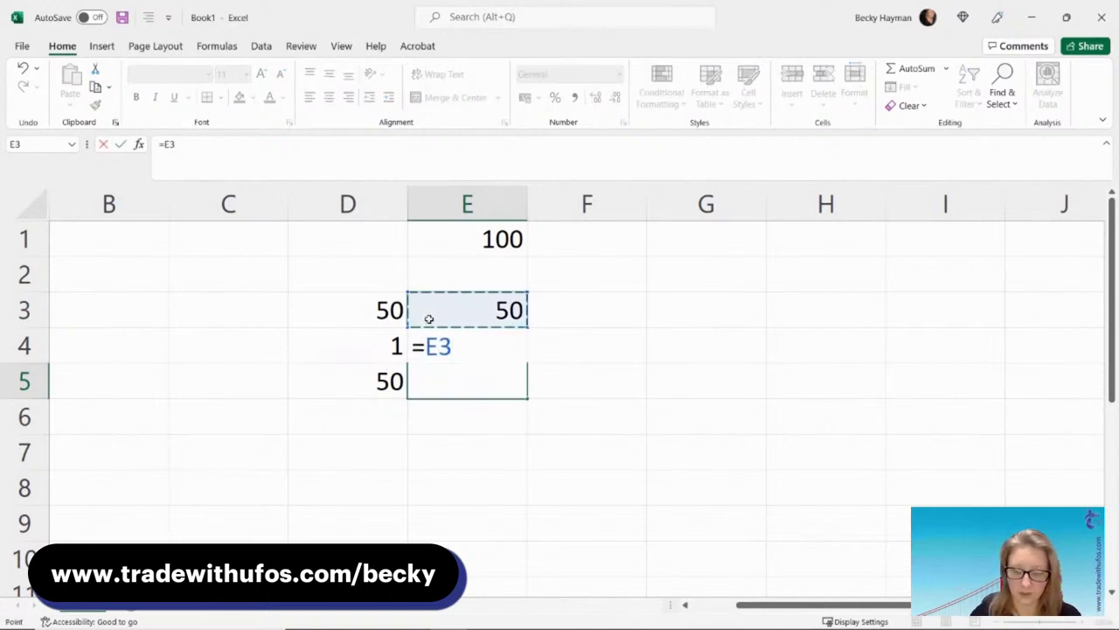
pyautogui.write('*E4')
pyautogui.press('Return')
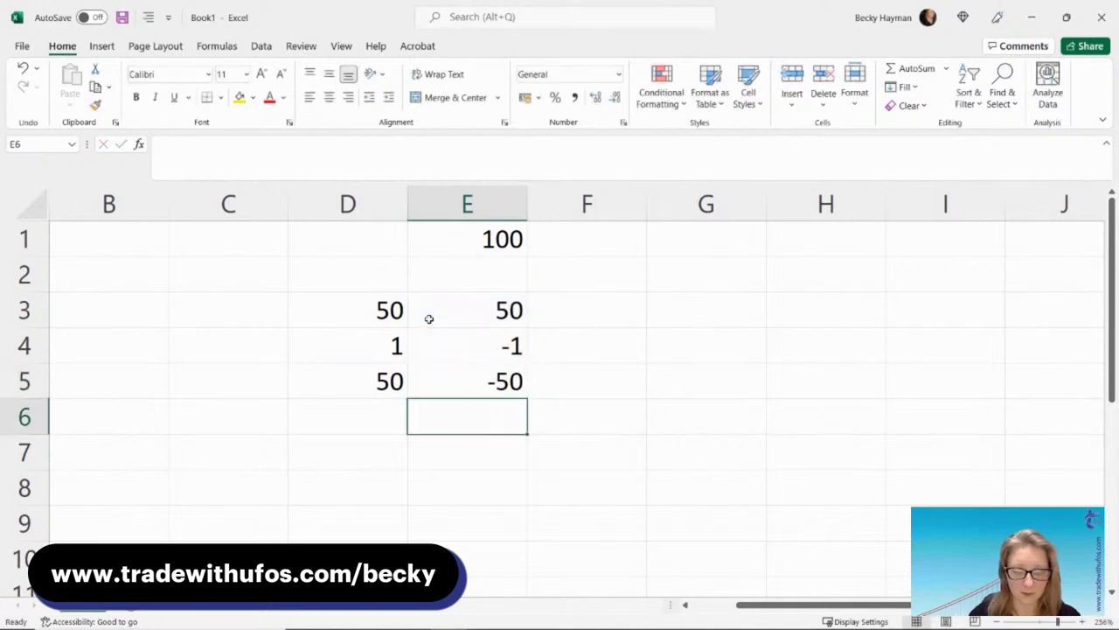
# - Enter the formula =D5+E5 in F5 to add the two products into a net result
pyautogui.click(568, 386)
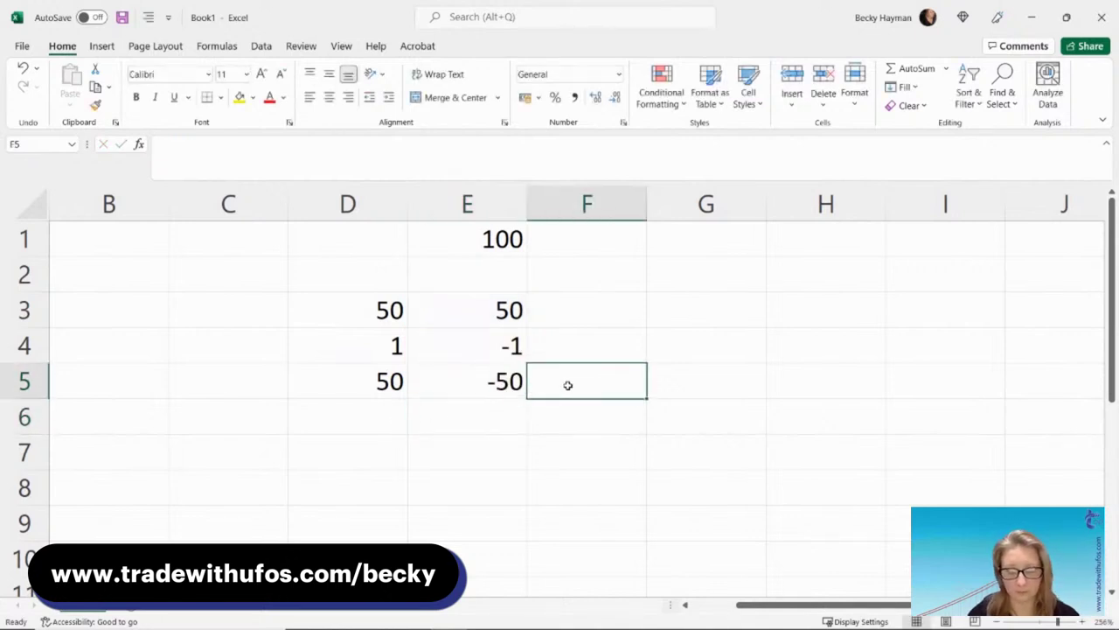
pyautogui.write('=')
pyautogui.click(374, 382)
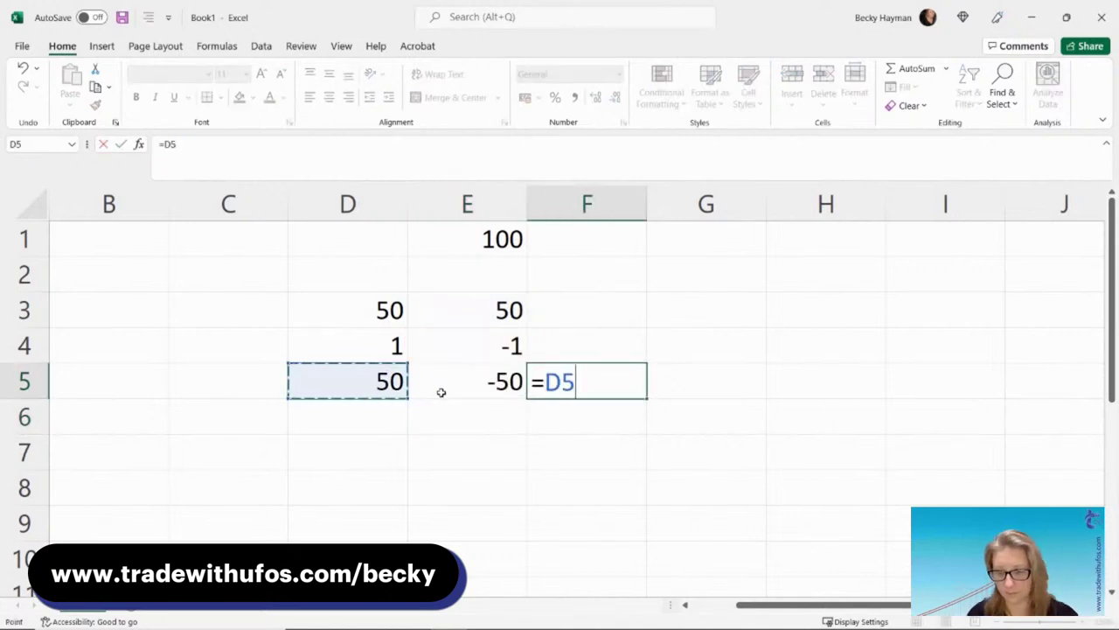
pyautogui.write('+')
pyautogui.click(492, 388)
pyautogui.press('Return')
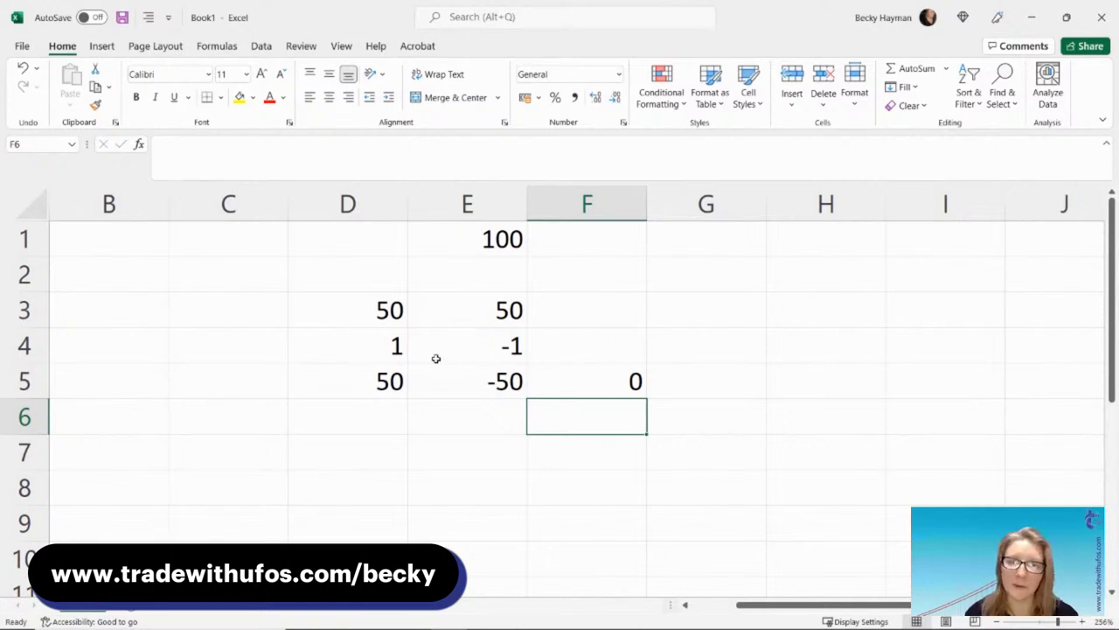
# - Set the positive multiplier in D4 to 1.5
pyautogui.click(395, 346)
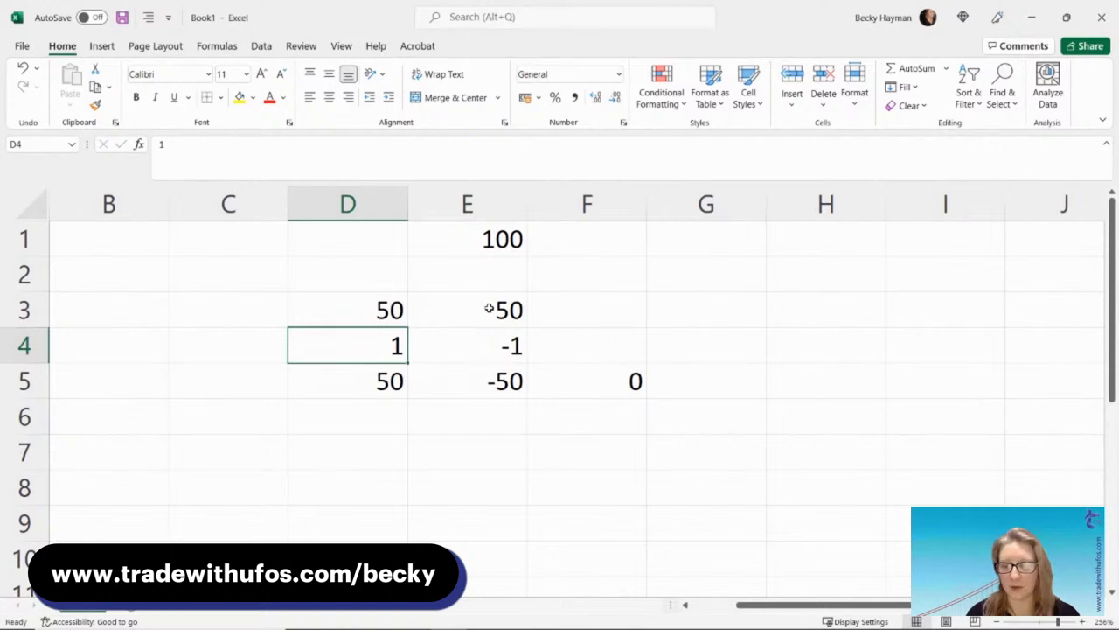
pyautogui.write('2')
pyautogui.press('BackSpace')
pyautogui.write('1.5')
pyautogui.press('Return')
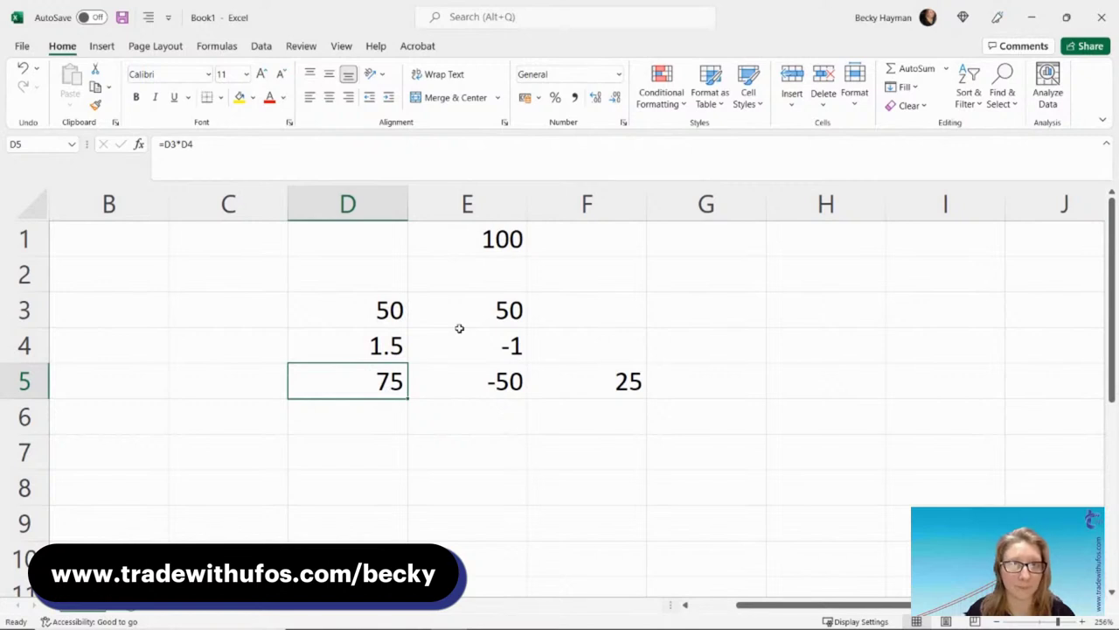
# - Examine the overall amount in E1, the multipliers in D4 and E4, and the net result in F5
pyautogui.click(466, 239)
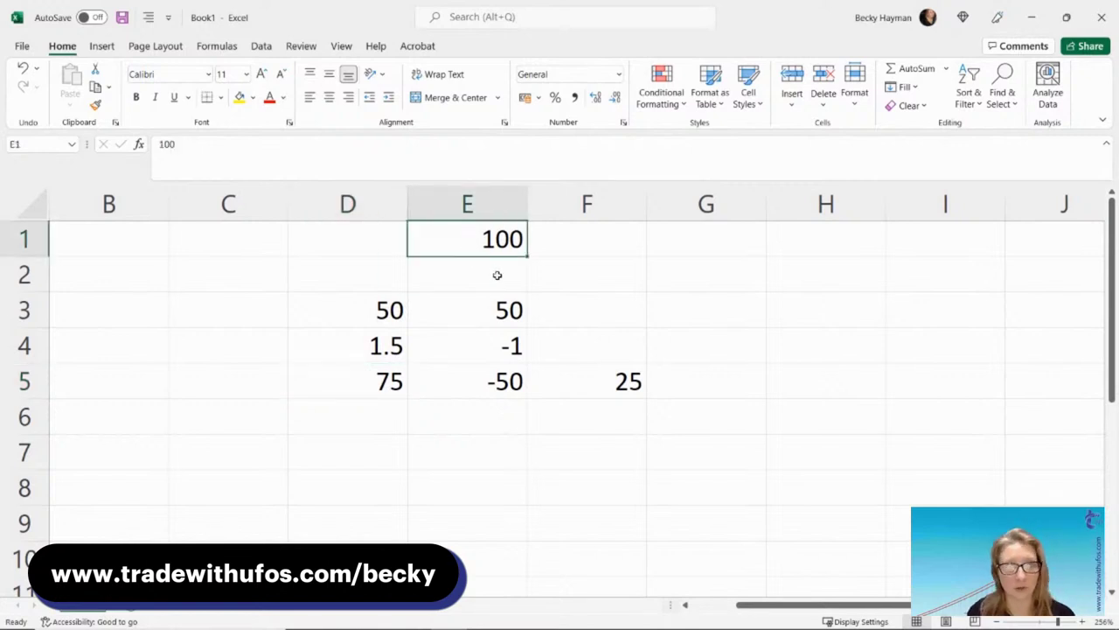
pyautogui.click(598, 372)
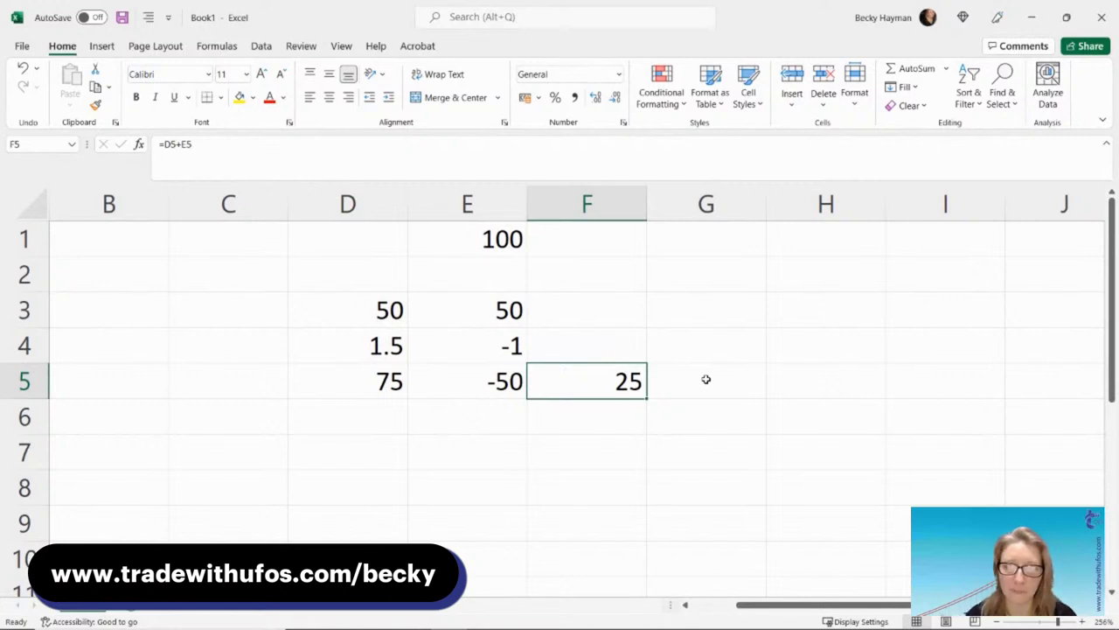
pyautogui.click(517, 353)
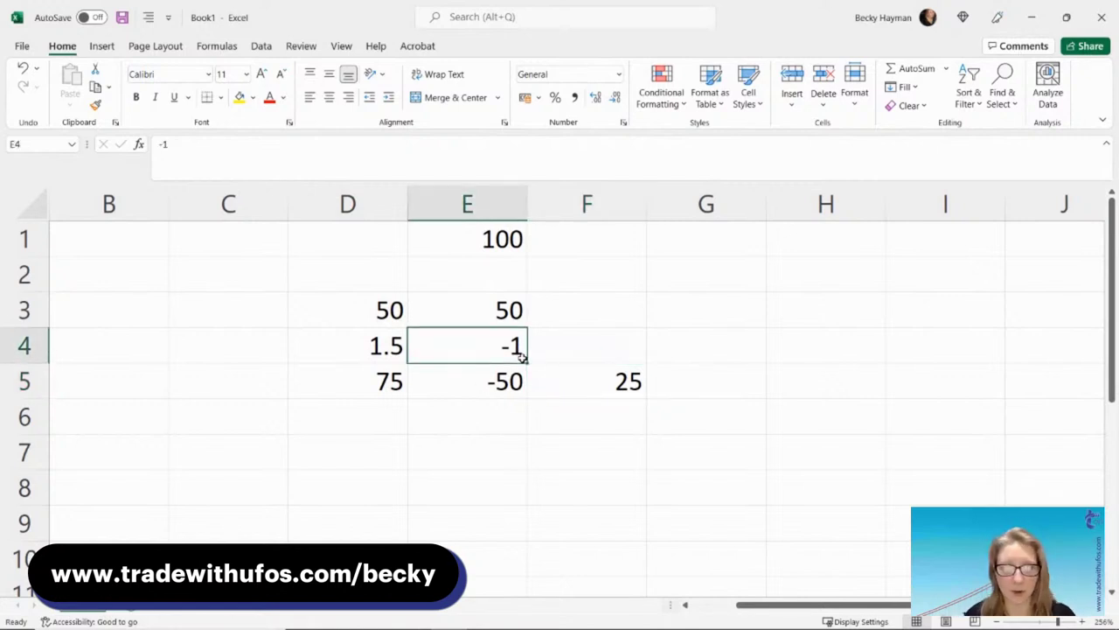
pyautogui.click(378, 349)
pyautogui.moveTo(377, 615)
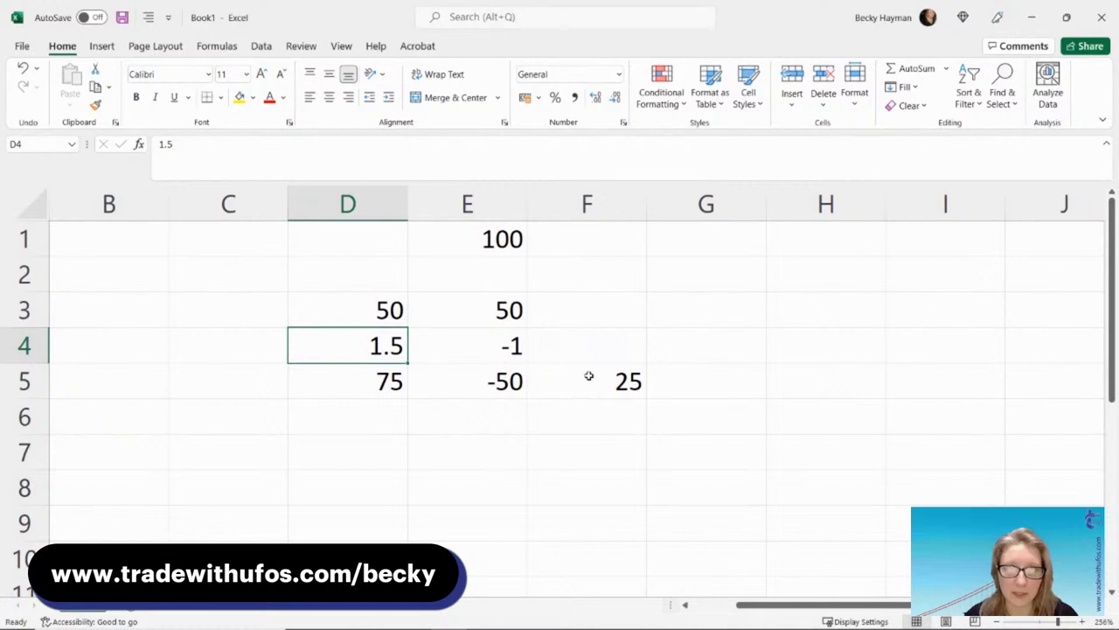
pyautogui.click(495, 245)
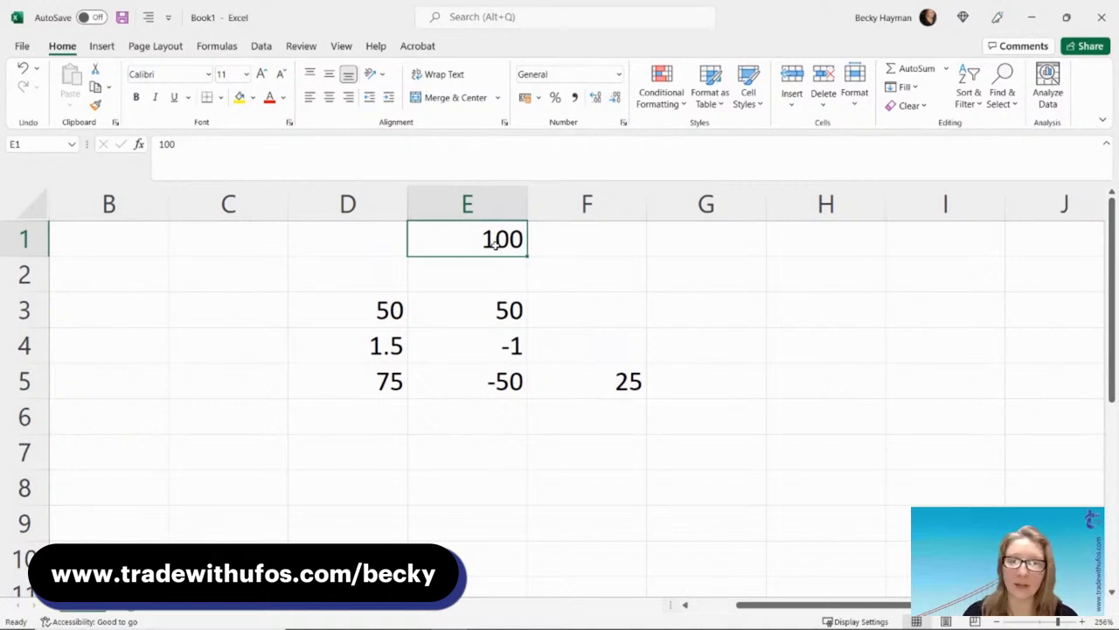
pyautogui.click(594, 371)
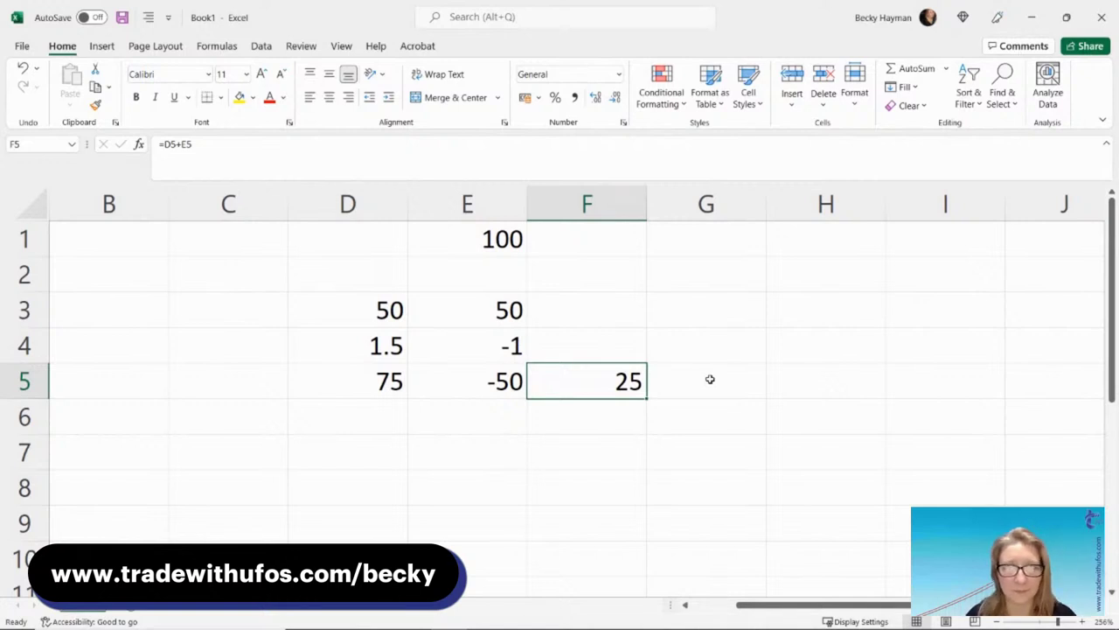
# - Set the overall amount in E1 to 5000
pyautogui.click(480, 234)
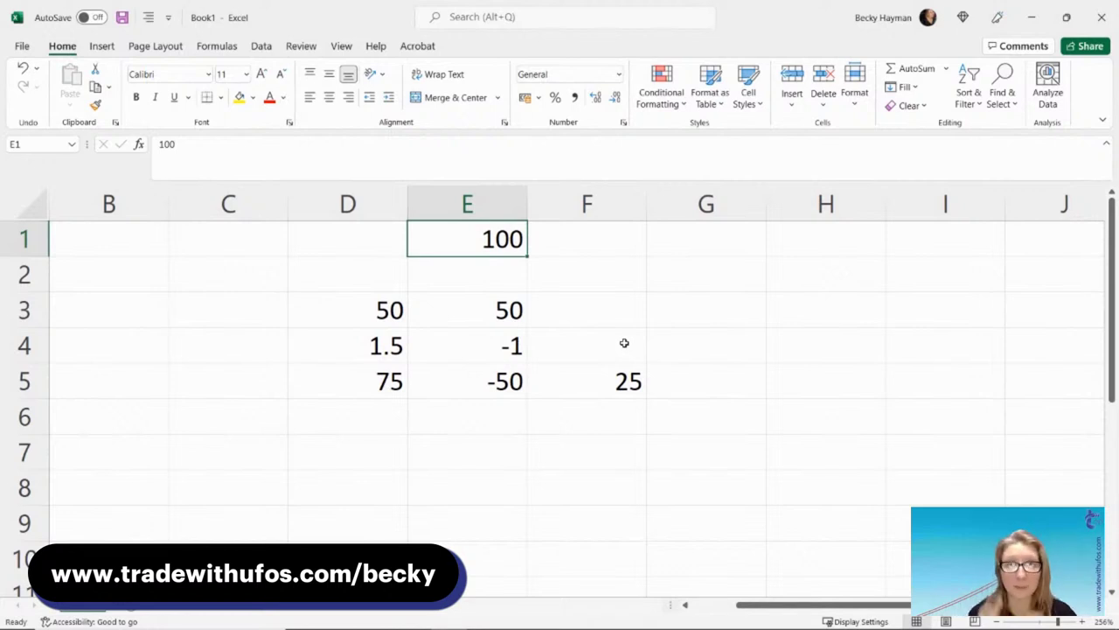
pyautogui.write('5200')
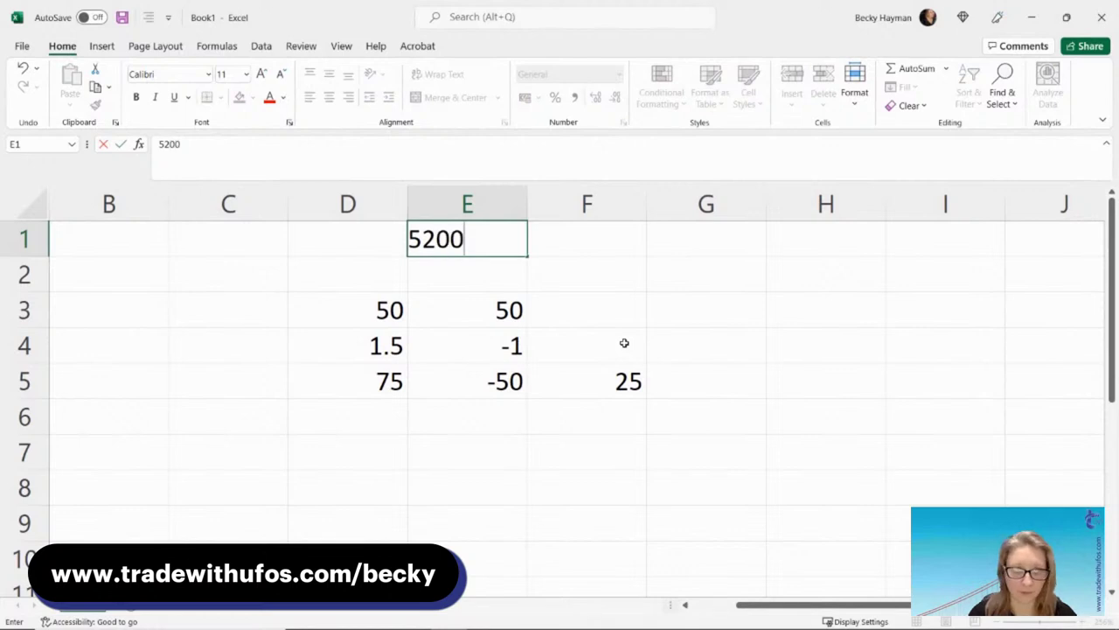
pyautogui.press('BackSpace')
pyautogui.press('BackSpace')
pyautogui.press('BackSpace')
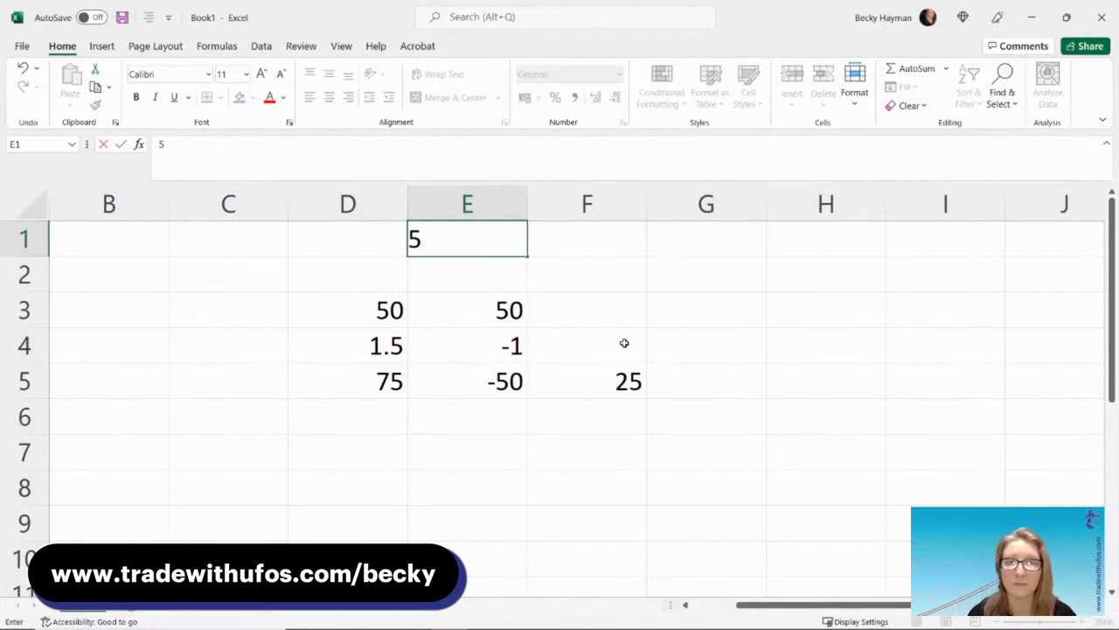
pyautogui.write('000')
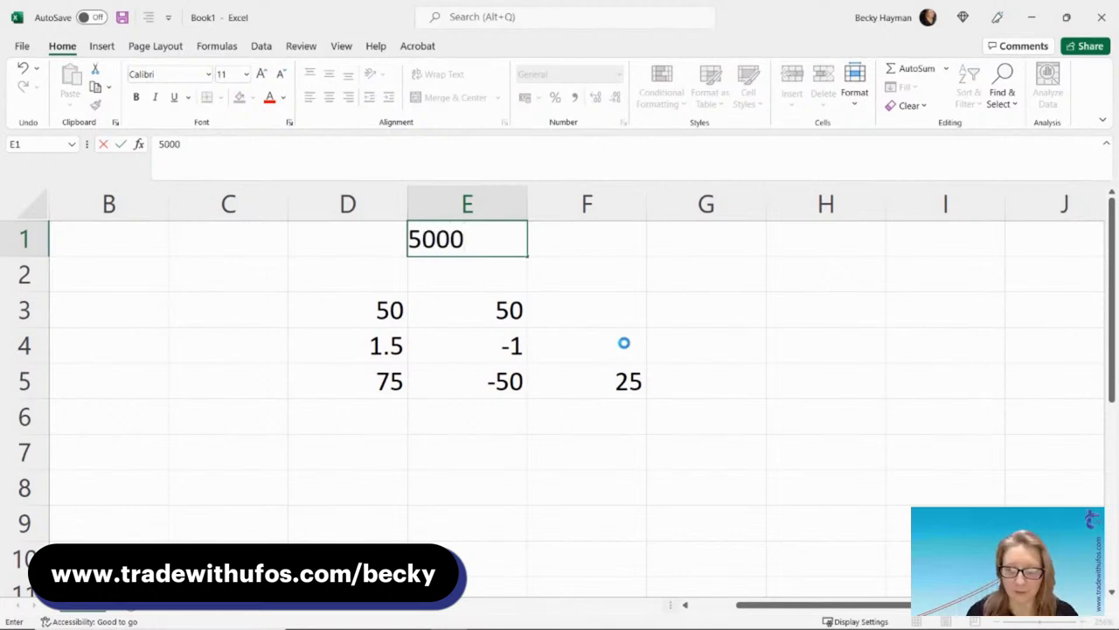
pyautogui.press('Return')
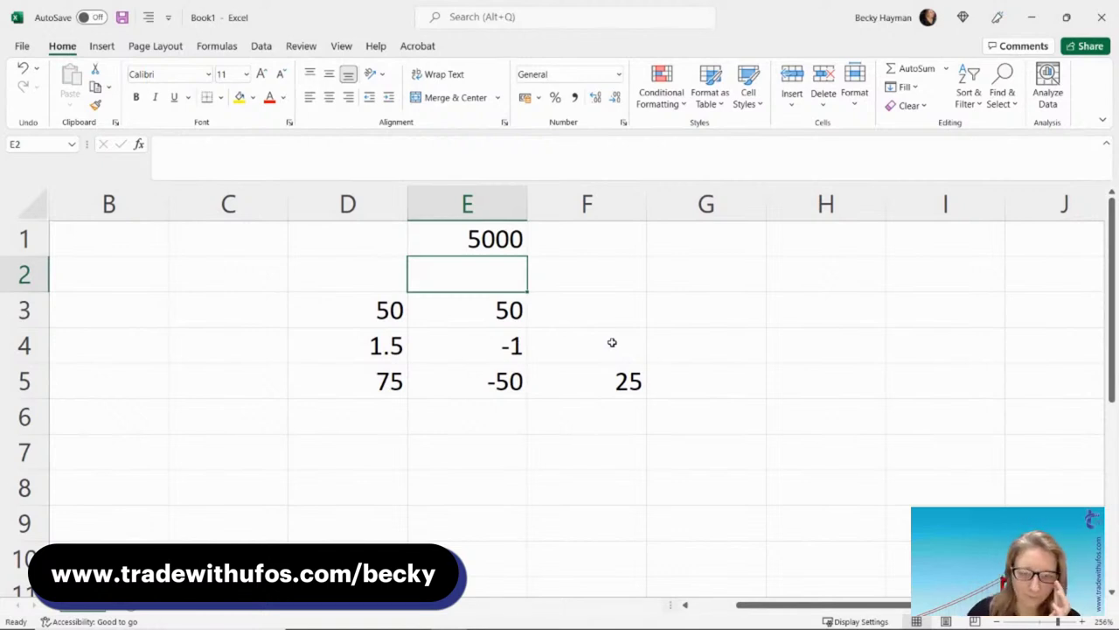
# - Enter a split of 50% in D2 and 50% in E2 above the two amounts
pyautogui.click(338, 276)
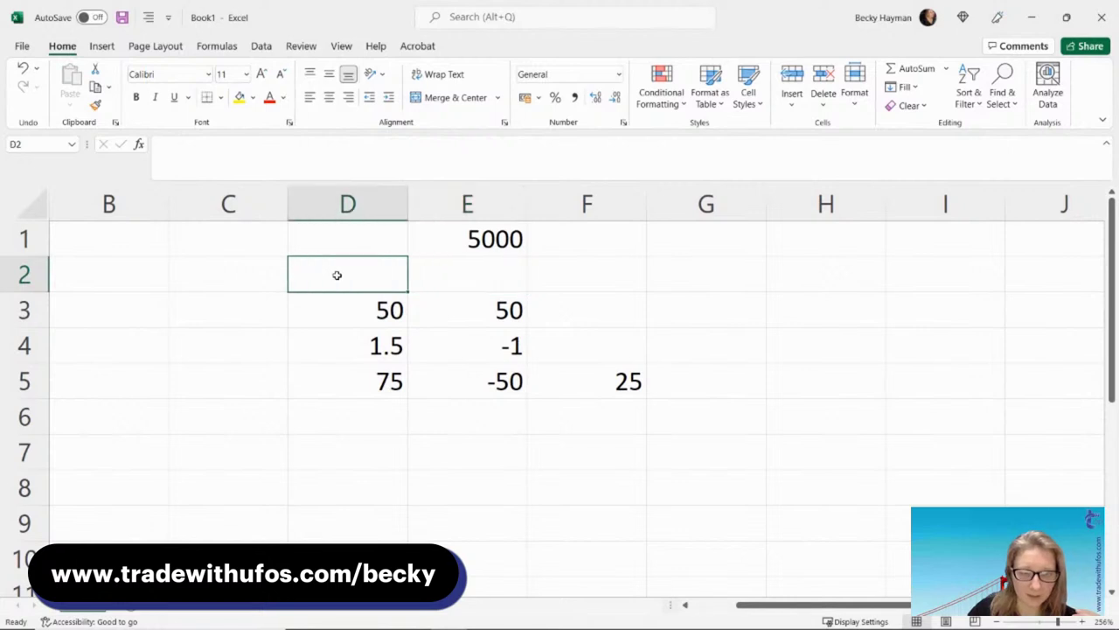
pyautogui.write('50%')
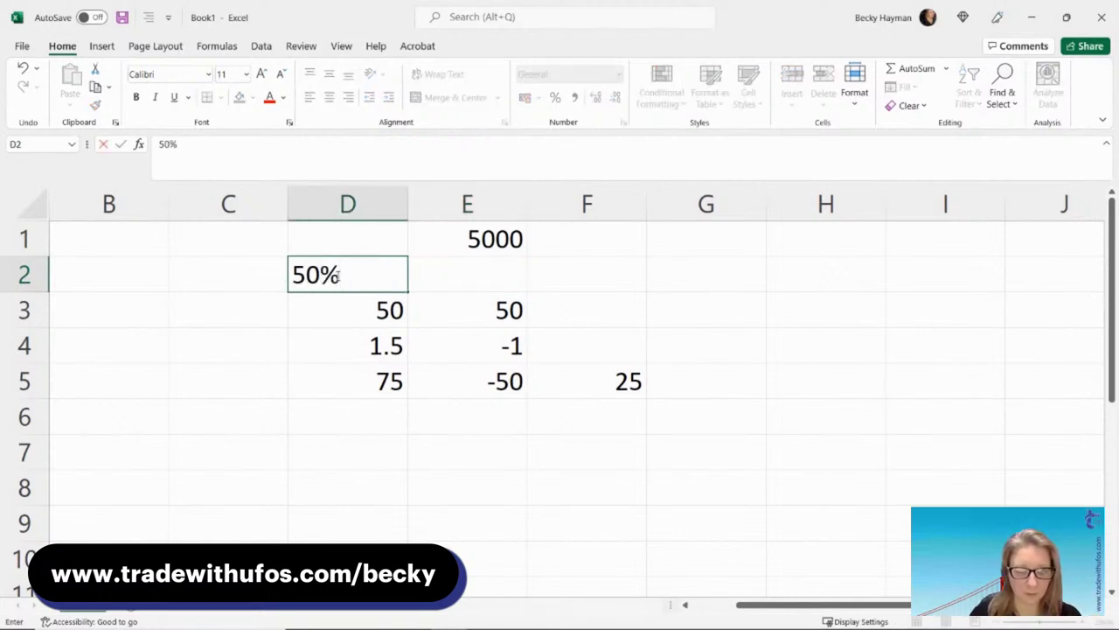
pyautogui.press('Tab')
pyautogui.write('50')
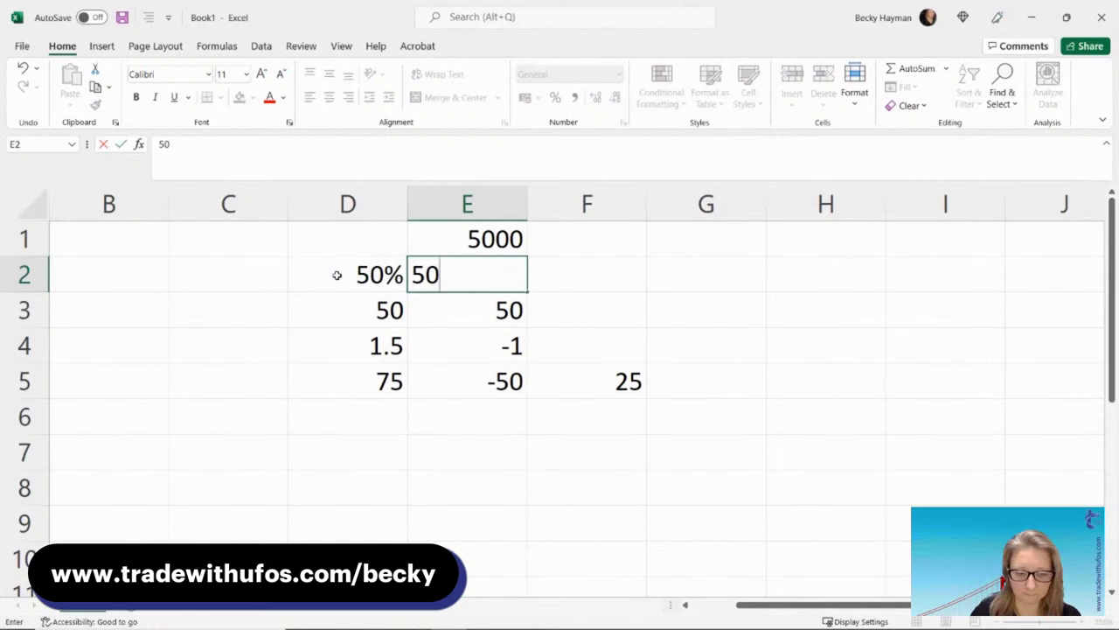
pyautogui.write('%')
pyautogui.press('Return')
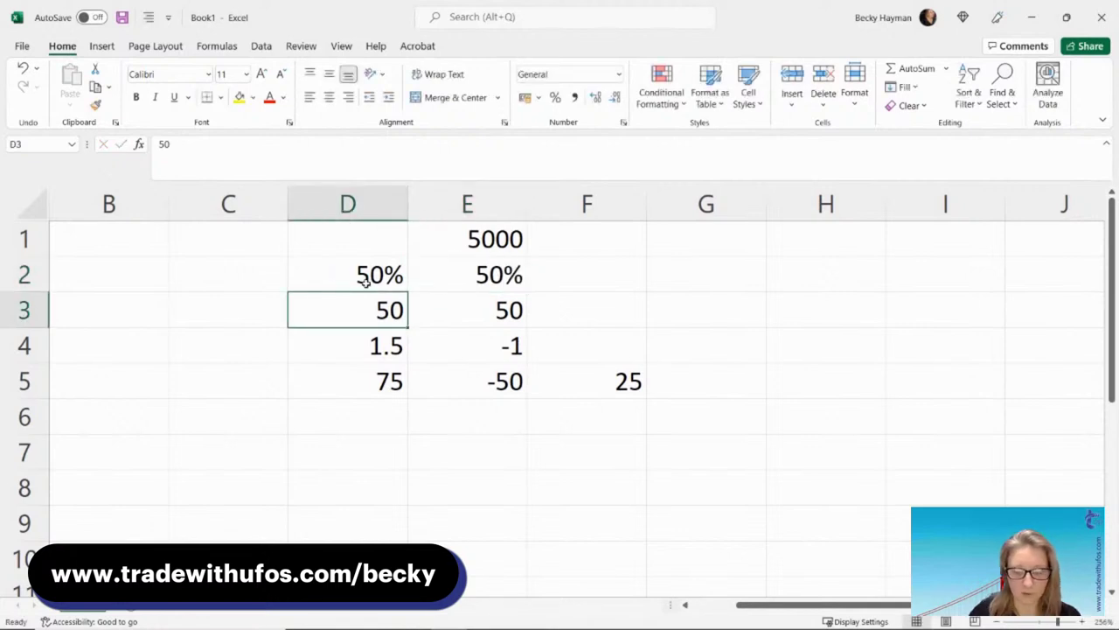
# - Replace the amount in D3 with the formula =E1*D2 to calculate it from the overall amount and its percentage
pyautogui.write('=')
pyautogui.click(448, 240)
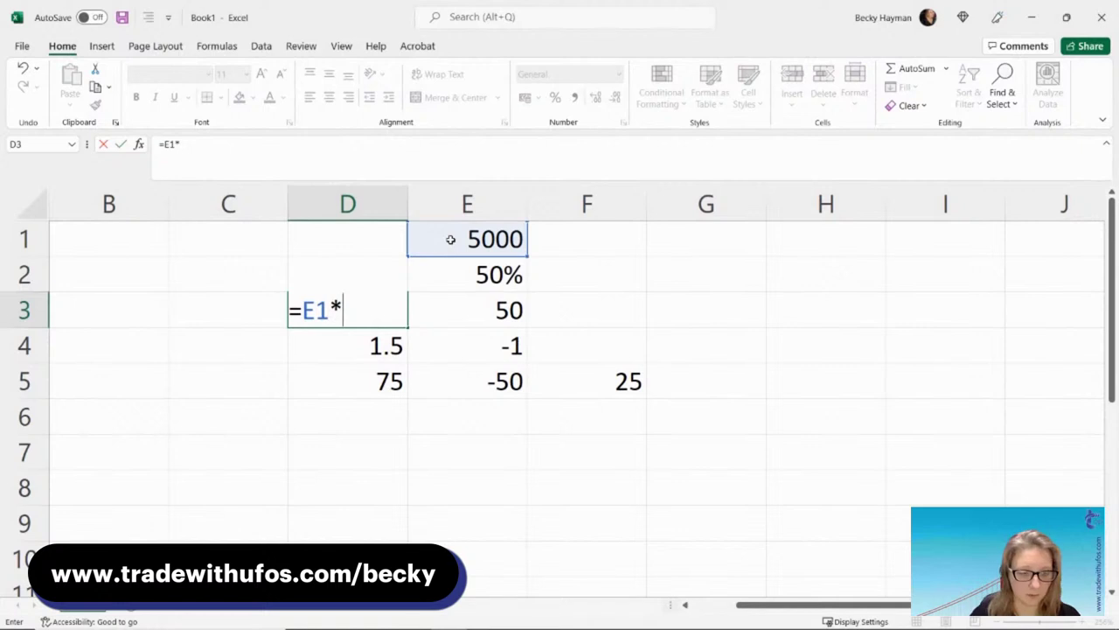
pyautogui.write('D2')
pyautogui.press('Return')
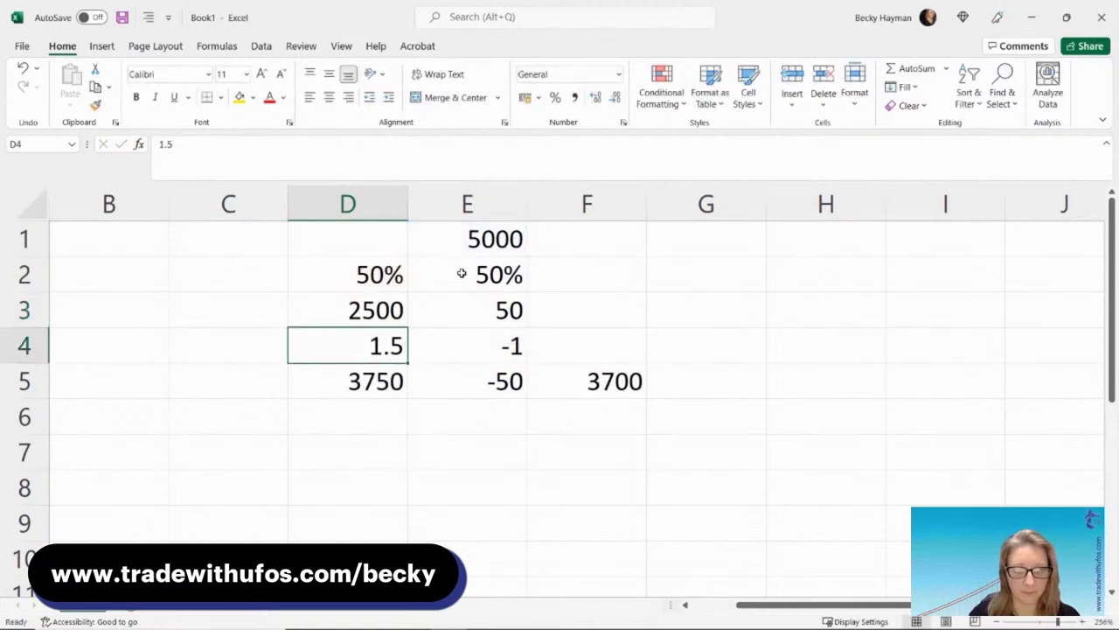
pyautogui.click(469, 275)
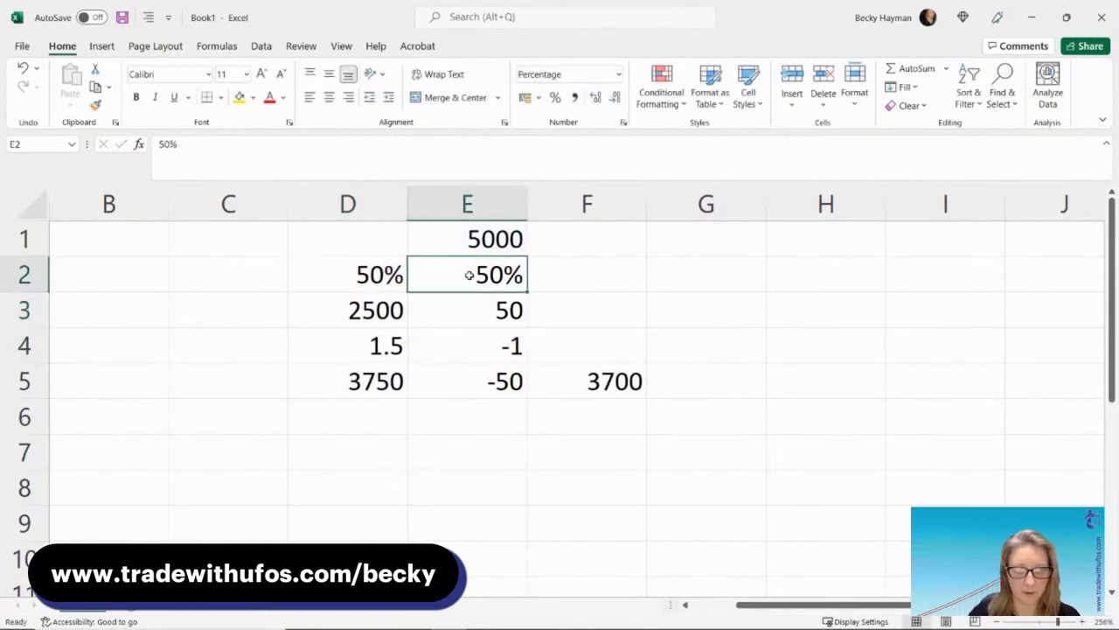
pyautogui.write('=')
pyautogui.click(448, 240)
pyautogui.write('*')
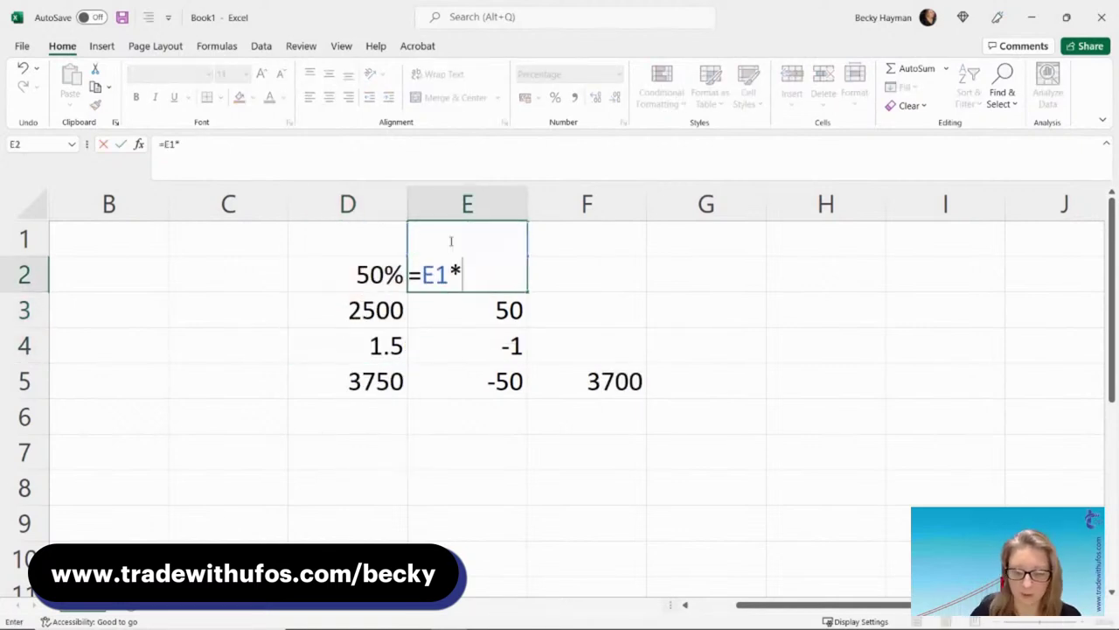
pyautogui.write('D2')
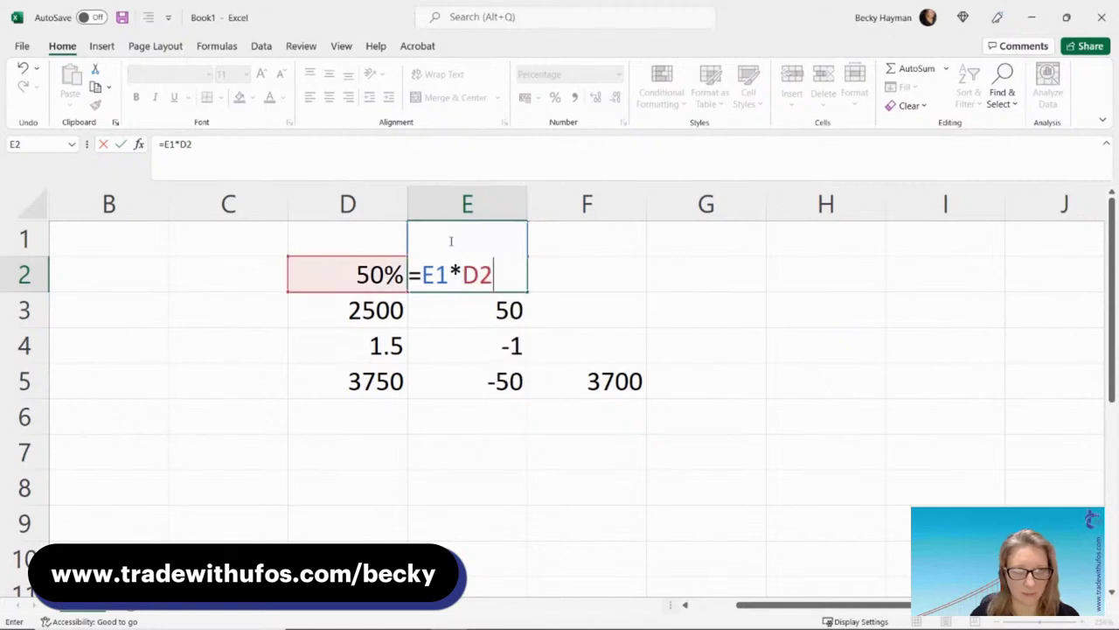
pyautogui.press('Return')
pyautogui.click(470, 271)
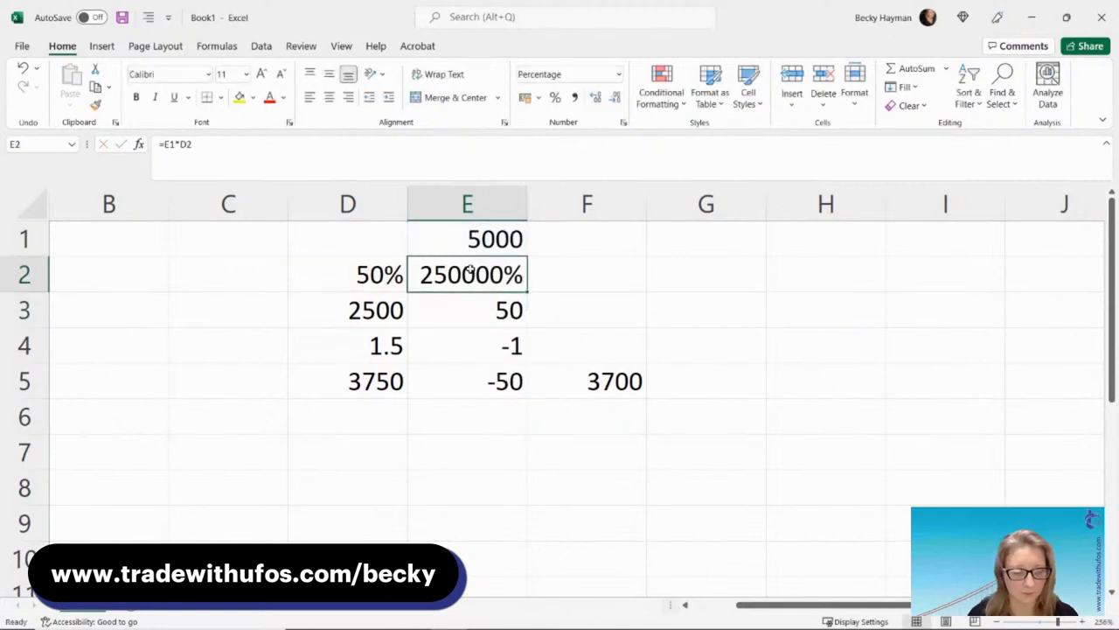
pyautogui.hotkey('ctrl', 'z')
# - Replace the amount in E3 with the formula =E1*D2 and check the net result in F5
pyautogui.click(464, 309)
pyautogui.write('=')
pyautogui.click(455, 237)
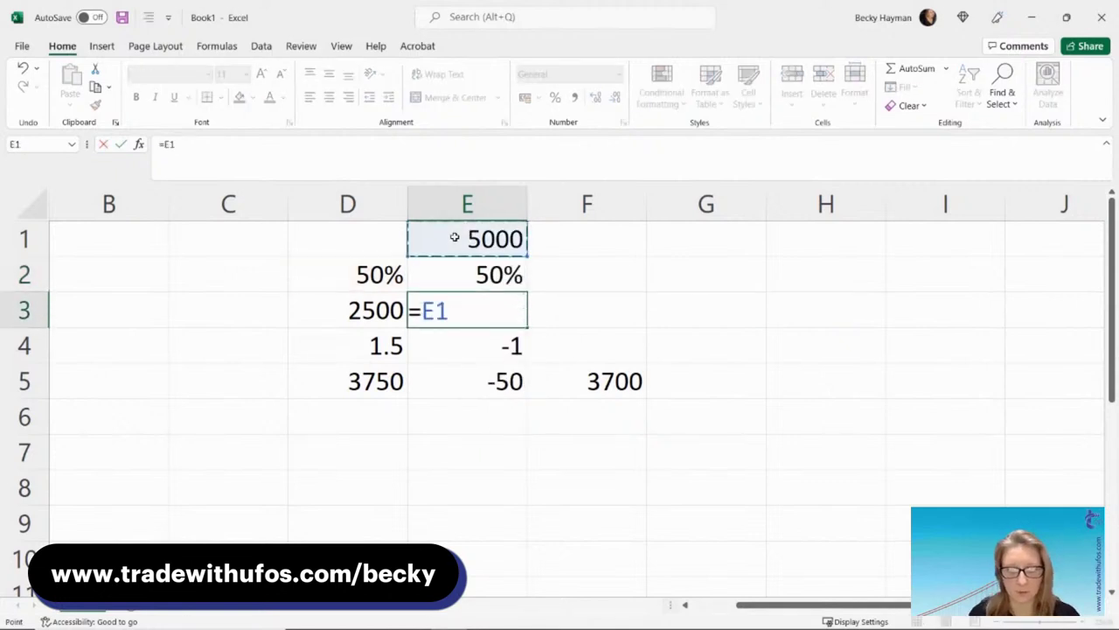
pyautogui.write('*D2')
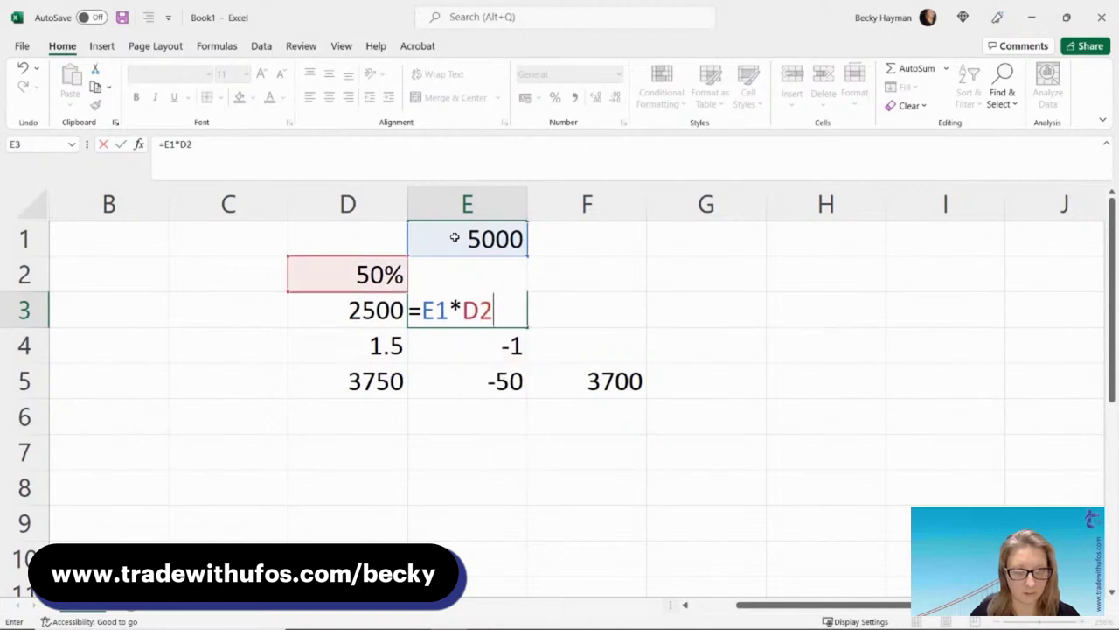
pyautogui.press('Return')
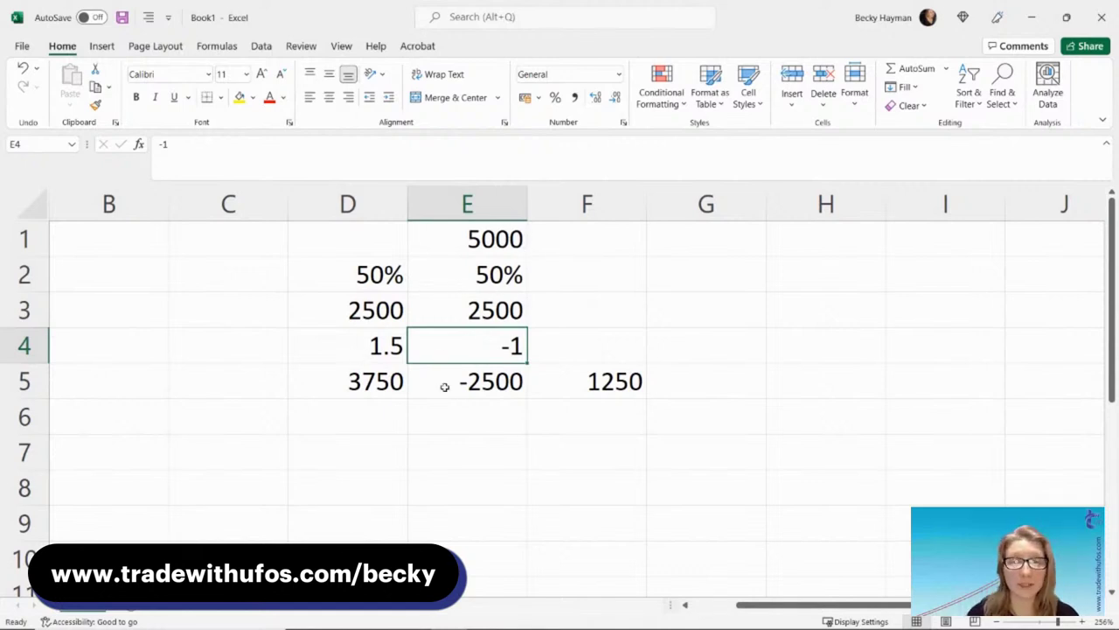
pyautogui.click(585, 381)
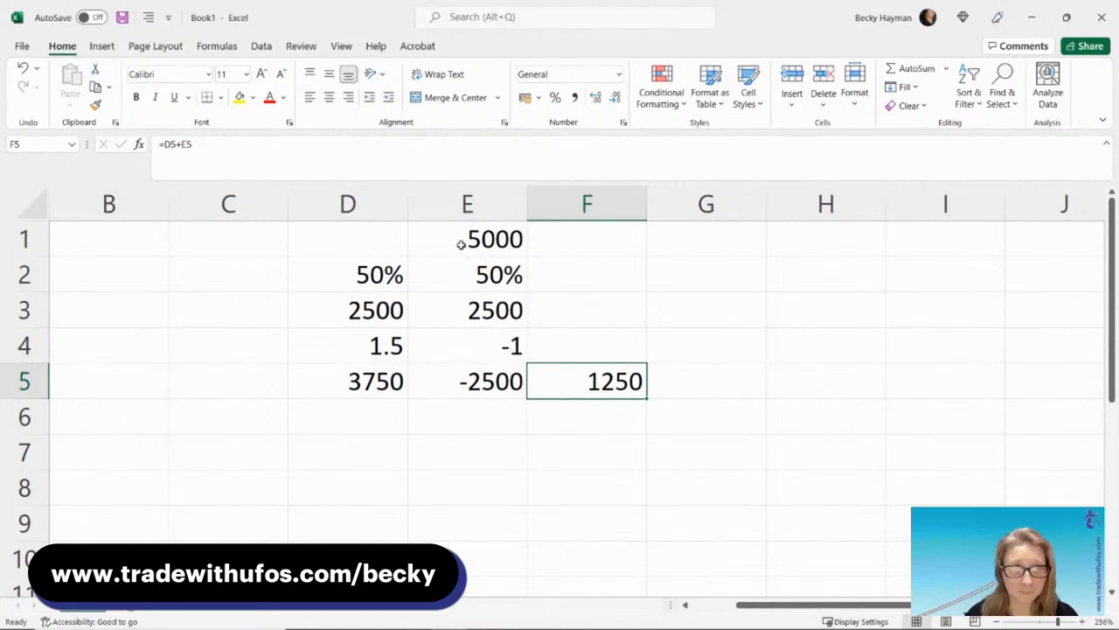
# - Change the percentage split to 10% in D2 and 90% in E2
pyautogui.click(385, 274)
pyautogui.write('10')
pyautogui.press('Tab')
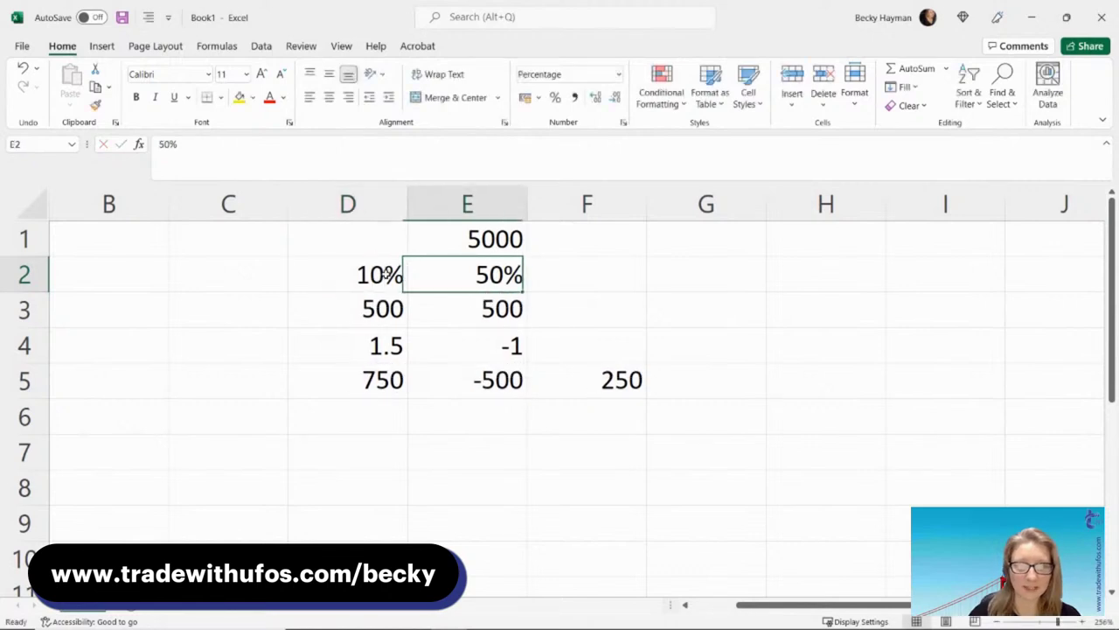
pyautogui.write('90')
pyautogui.press('Tab')
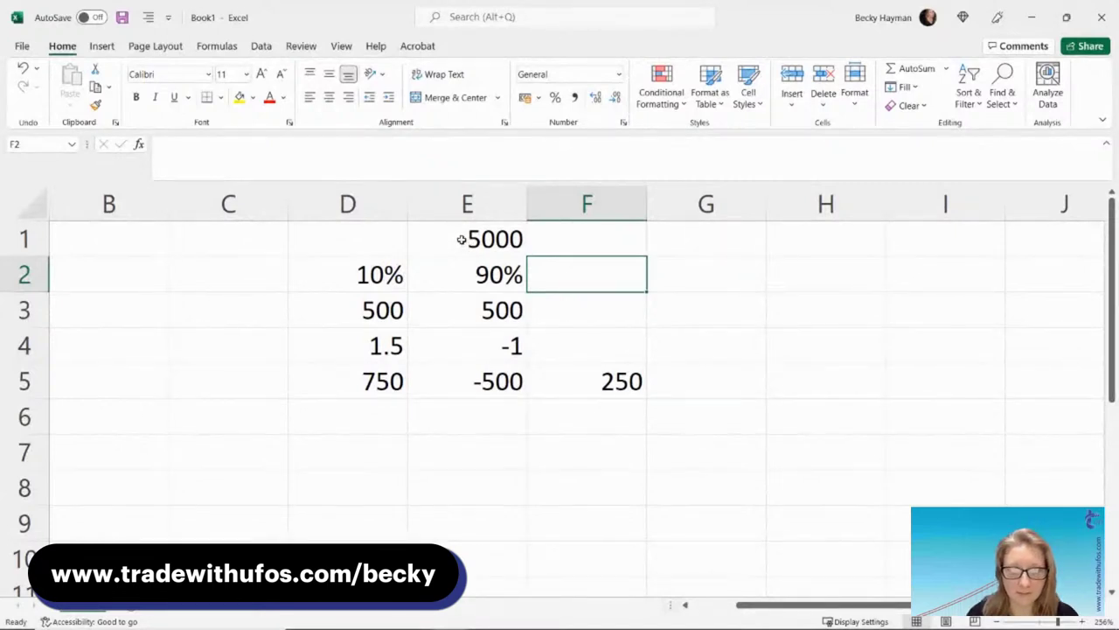
# - Correct the formula in E3 to =E1*E2 so it uses its own column's percentage, and check the net result in F5
pyautogui.click(368, 317)
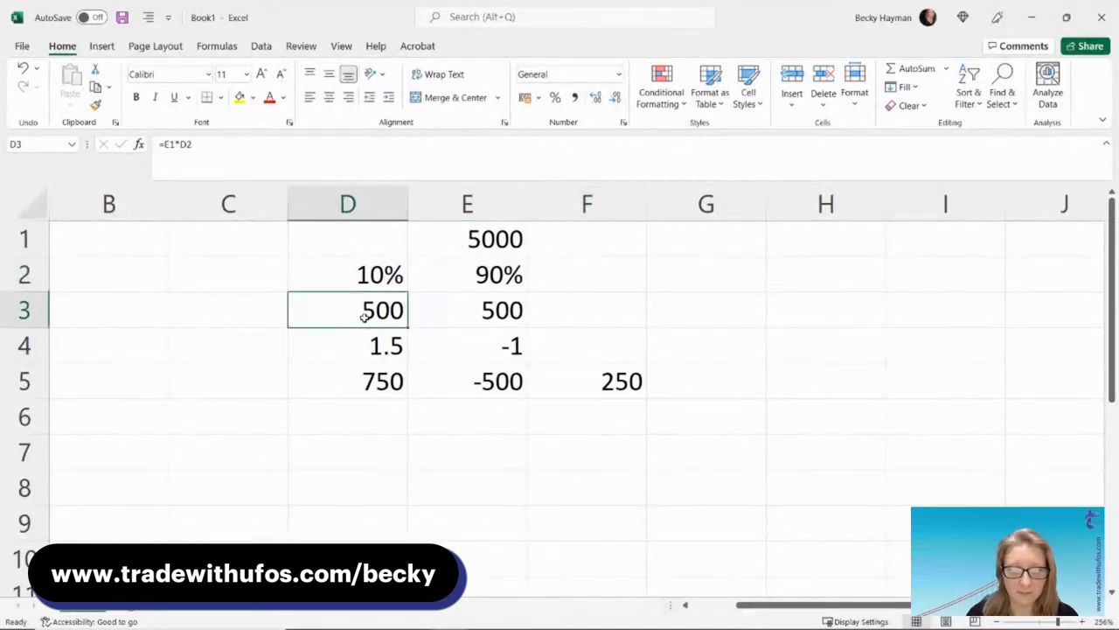
pyautogui.click(458, 305)
pyautogui.press('F2')
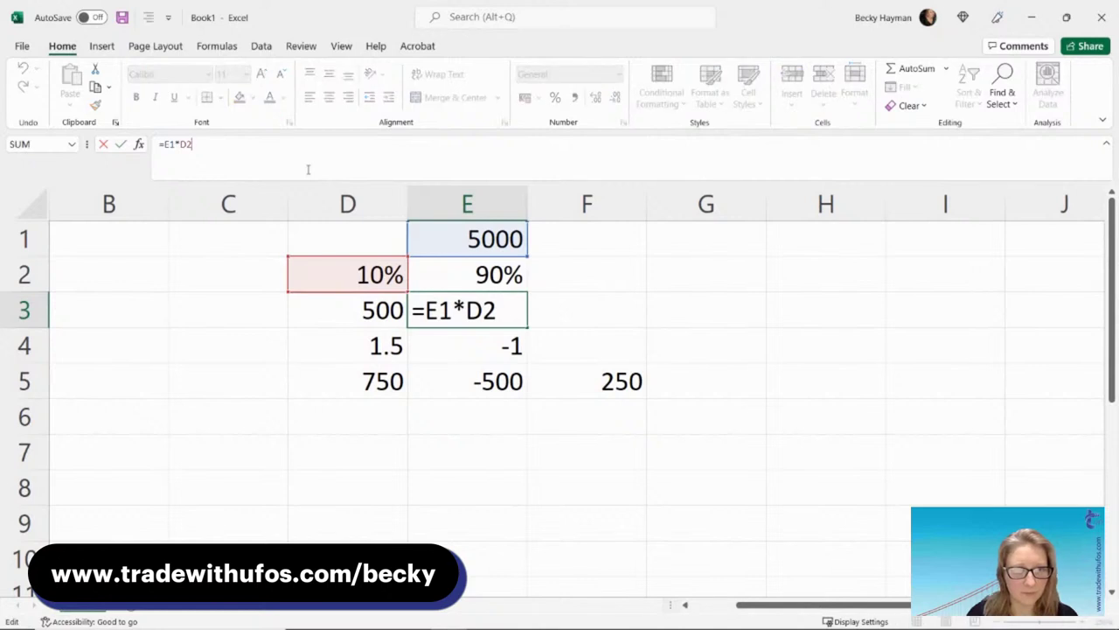
pyautogui.press('Return')
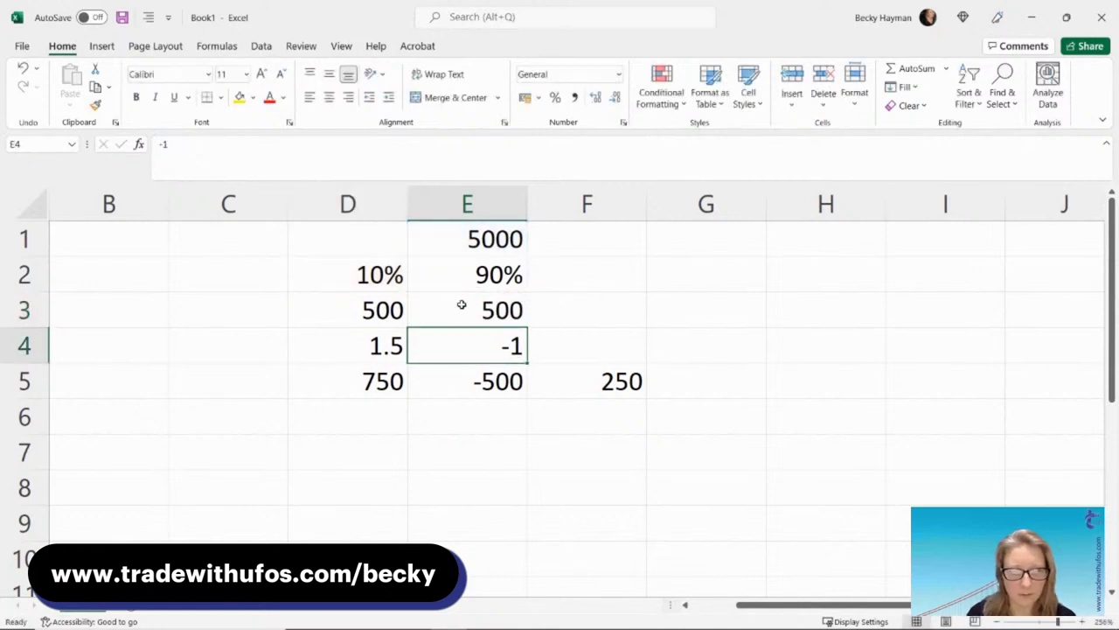
pyautogui.click(459, 303)
pyautogui.click(181, 144)
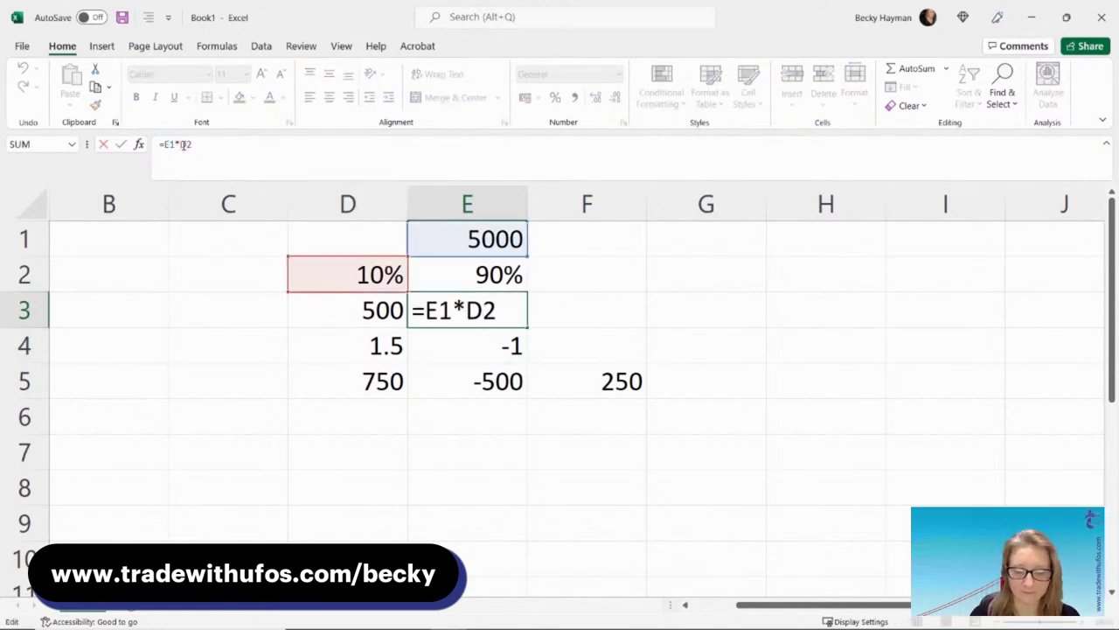
pyautogui.press('BackSpace')
pyautogui.write('E')
pyautogui.press('Return')
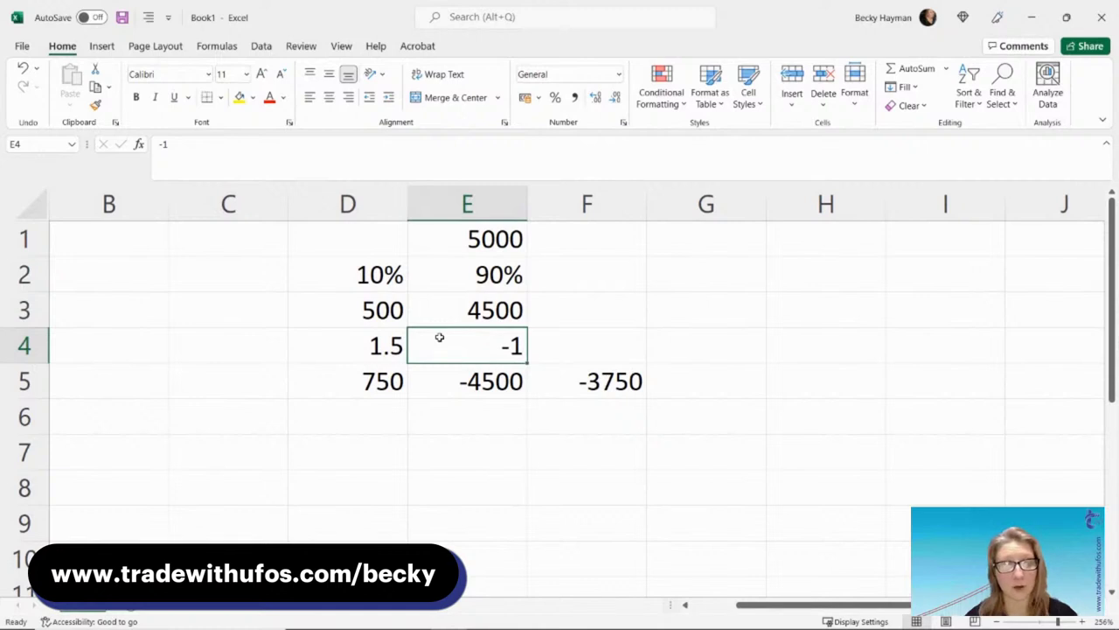
pyautogui.click(635, 390)
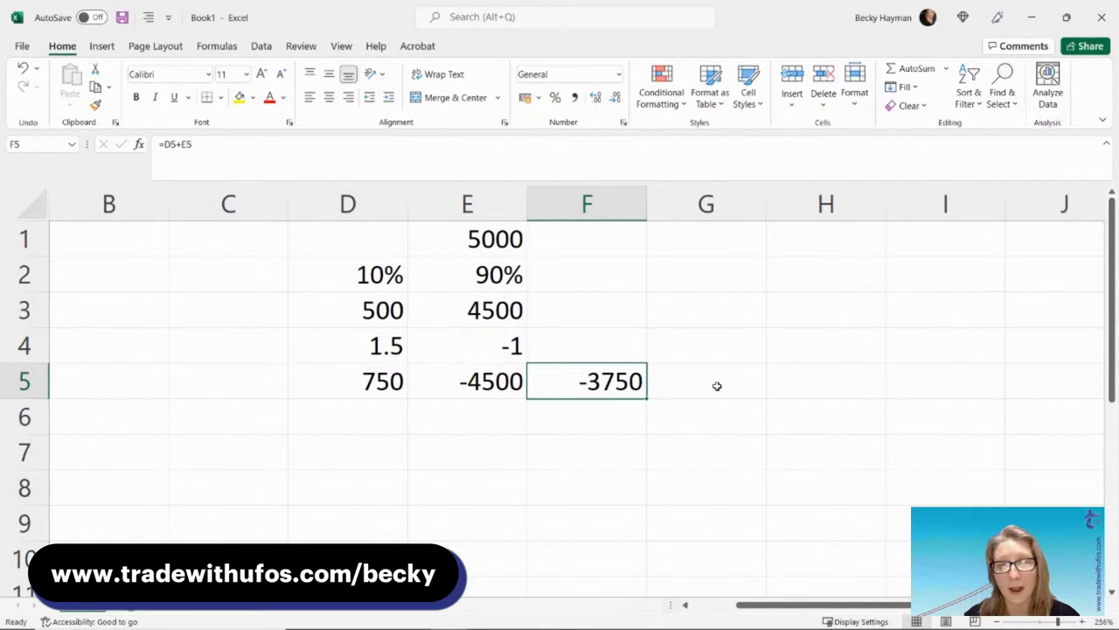
# - Set the overall amount in E1 to 100
pyautogui.click(475, 235)
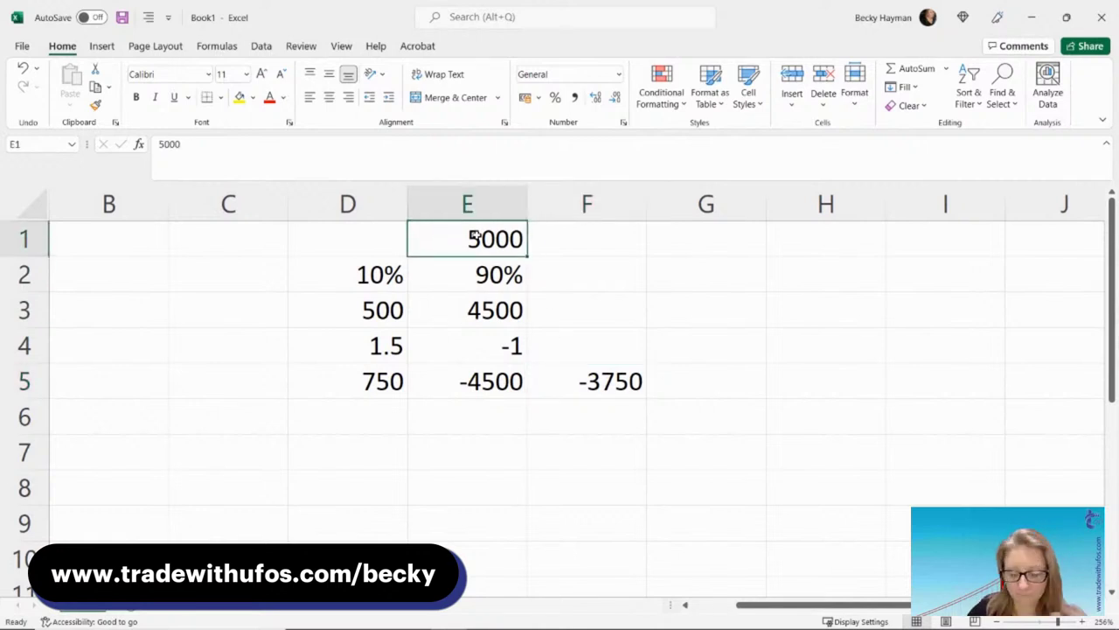
pyautogui.write('100')
pyautogui.press('Return')
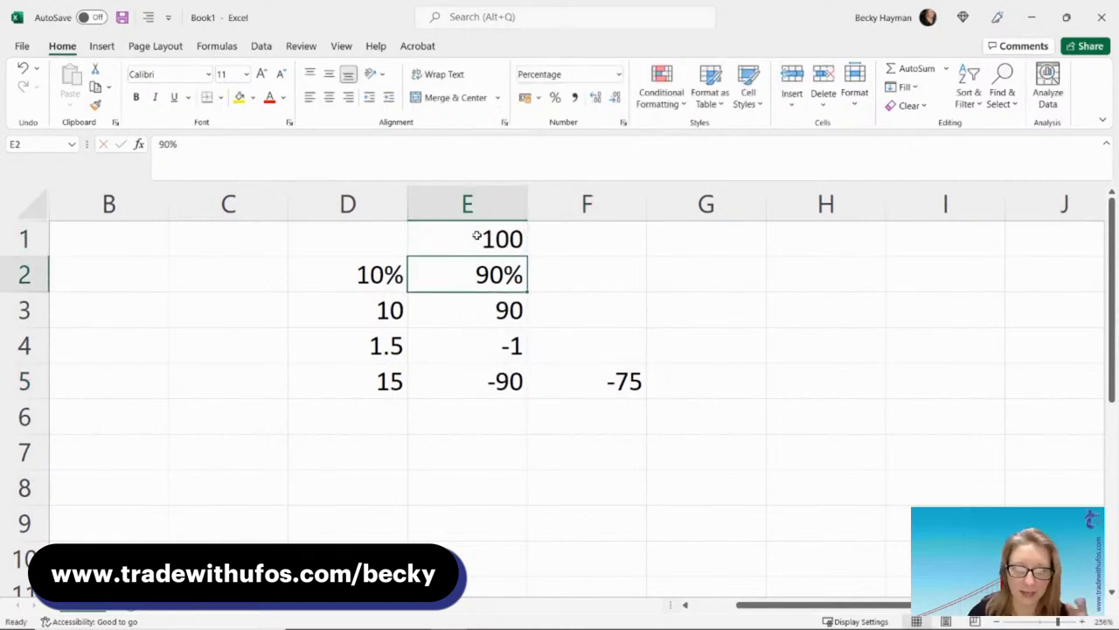
# - Change the percentage split to 45% in D2 and 55% in E2
pyautogui.click(369, 280)
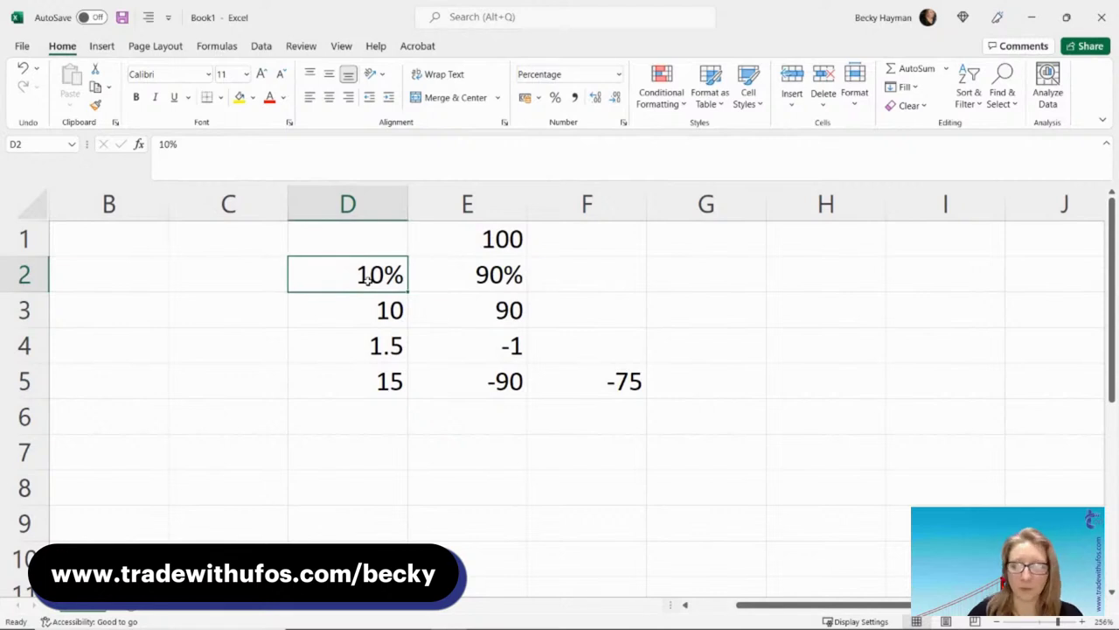
pyautogui.write('45')
pyautogui.press('Tab')
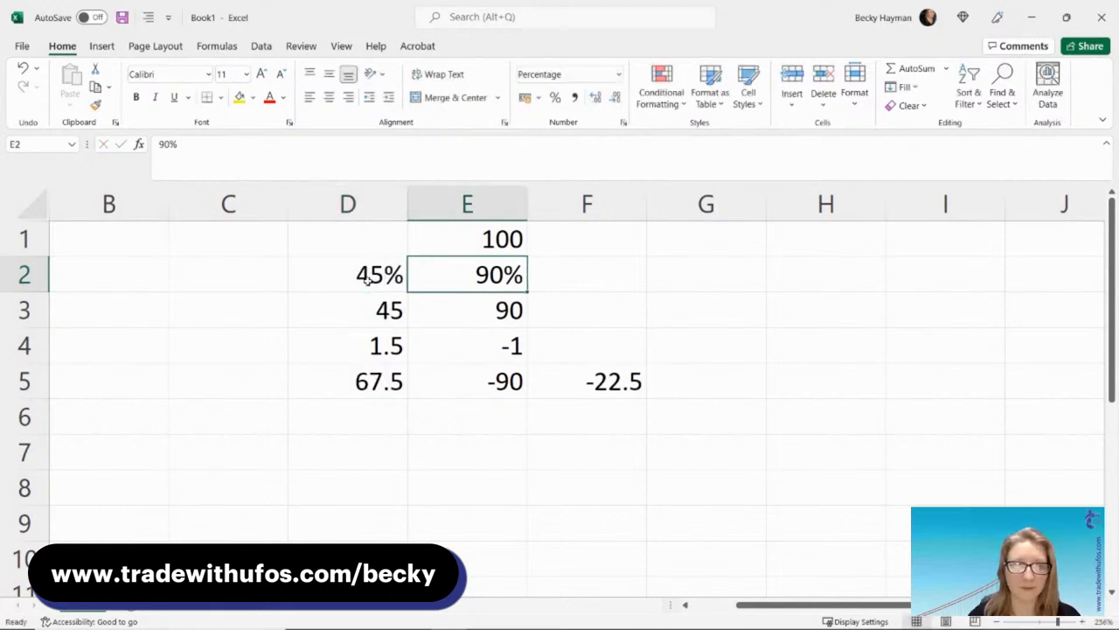
pyautogui.write('55')
pyautogui.press('Tab')
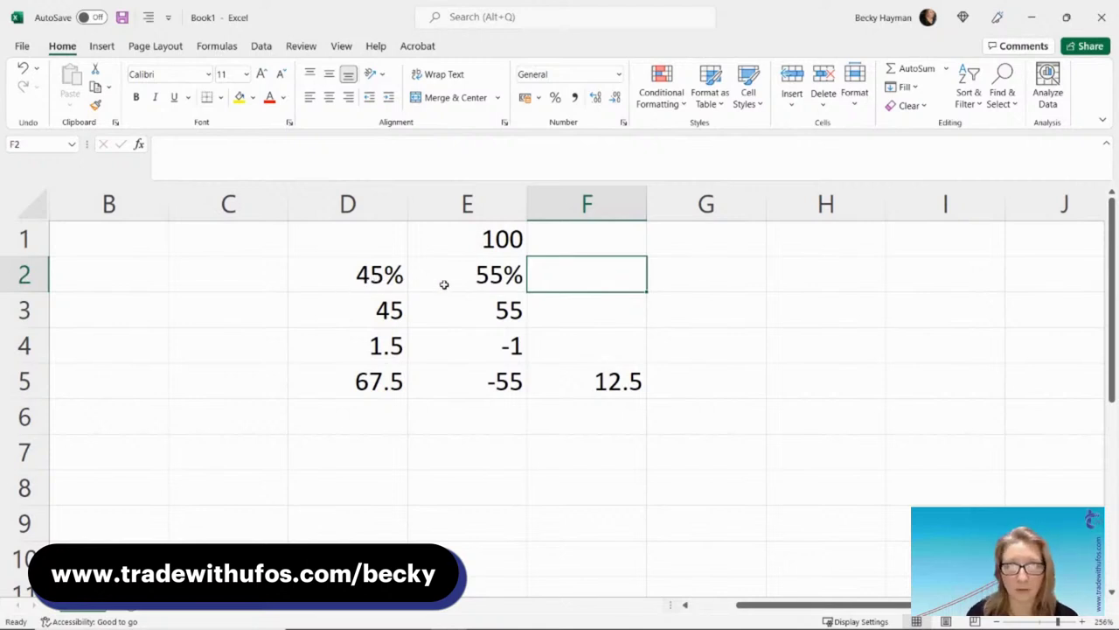
# - Fill the positive column's cells D2:D5 with light green
pyautogui.moveTo(363, 278); pyautogui.dragTo(370, 387)
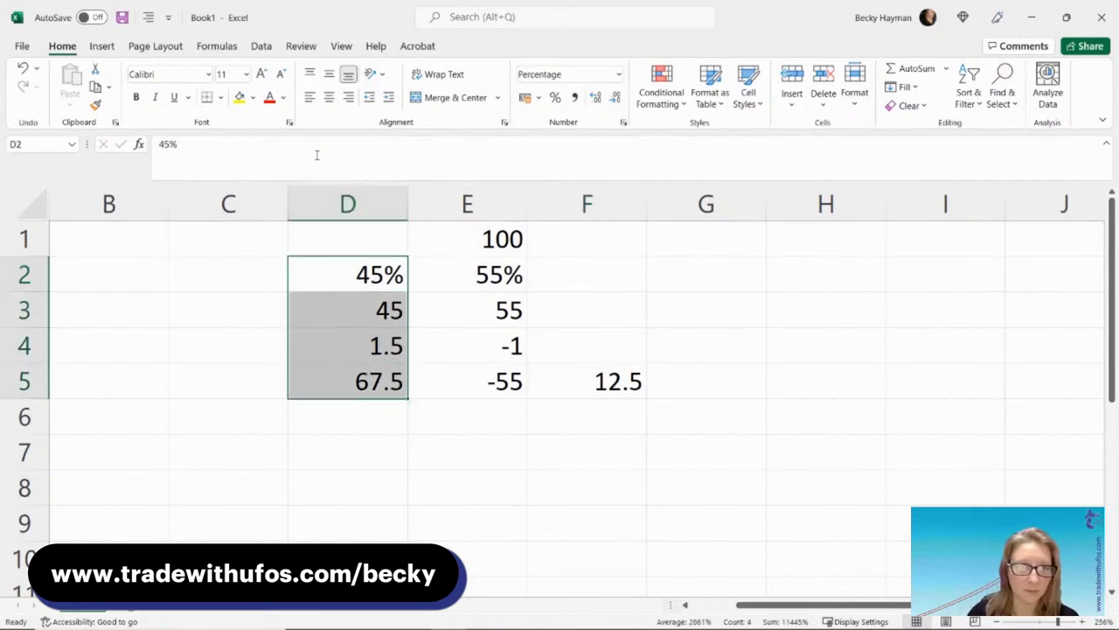
pyautogui.click(253, 98)
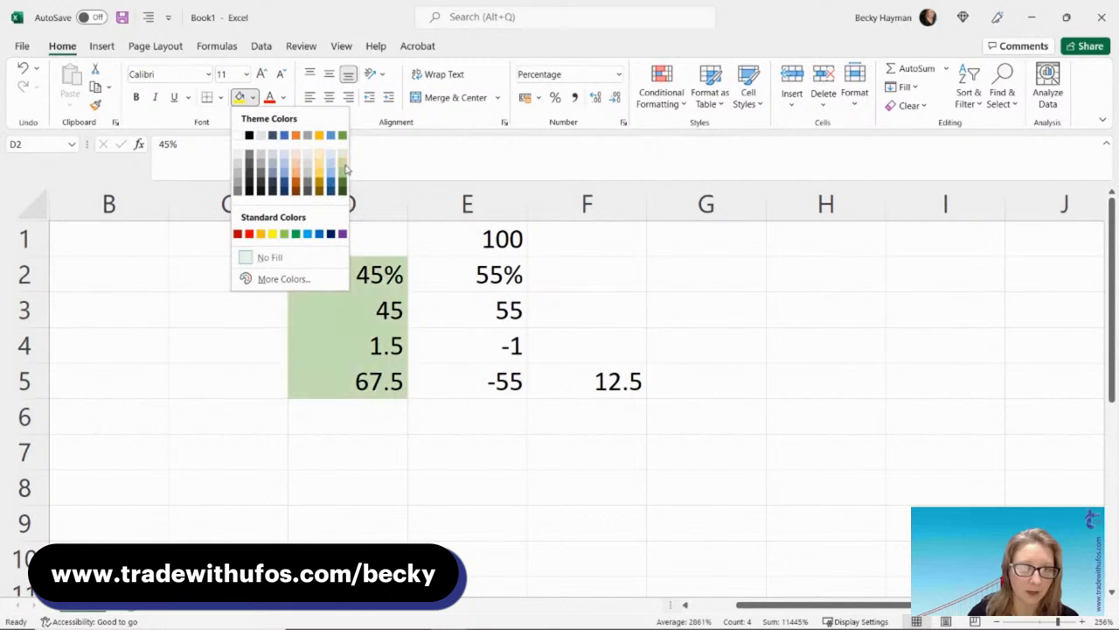
pyautogui.click(344, 169)
# - Fill the negative column's cells E2:E5 with light orange
pyautogui.moveTo(493, 278); pyautogui.dragTo(498, 375)
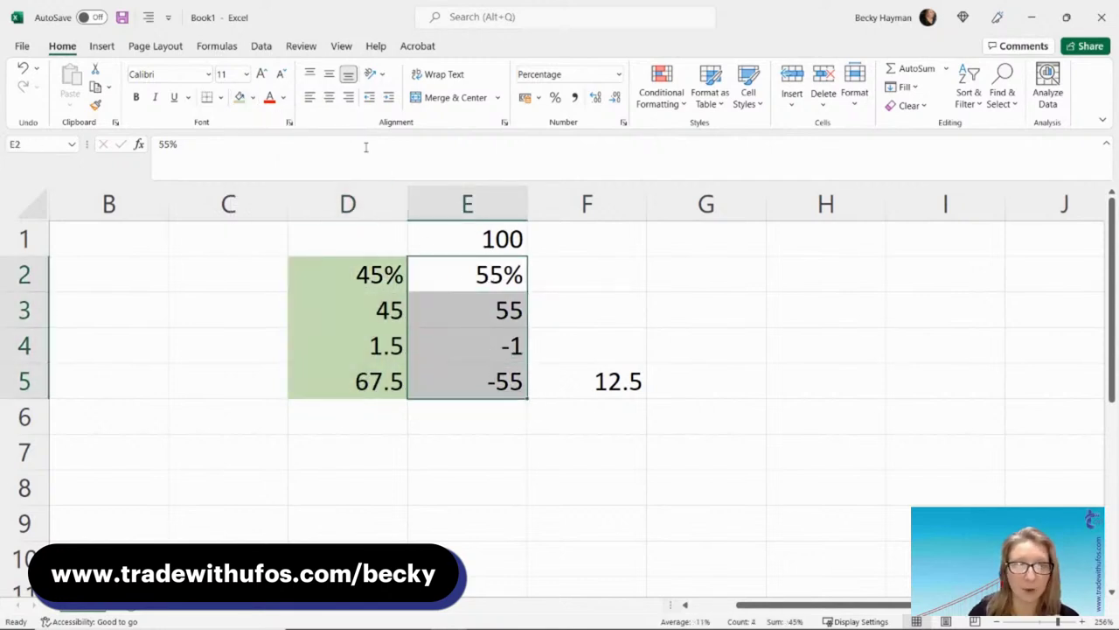
pyautogui.click(253, 97)
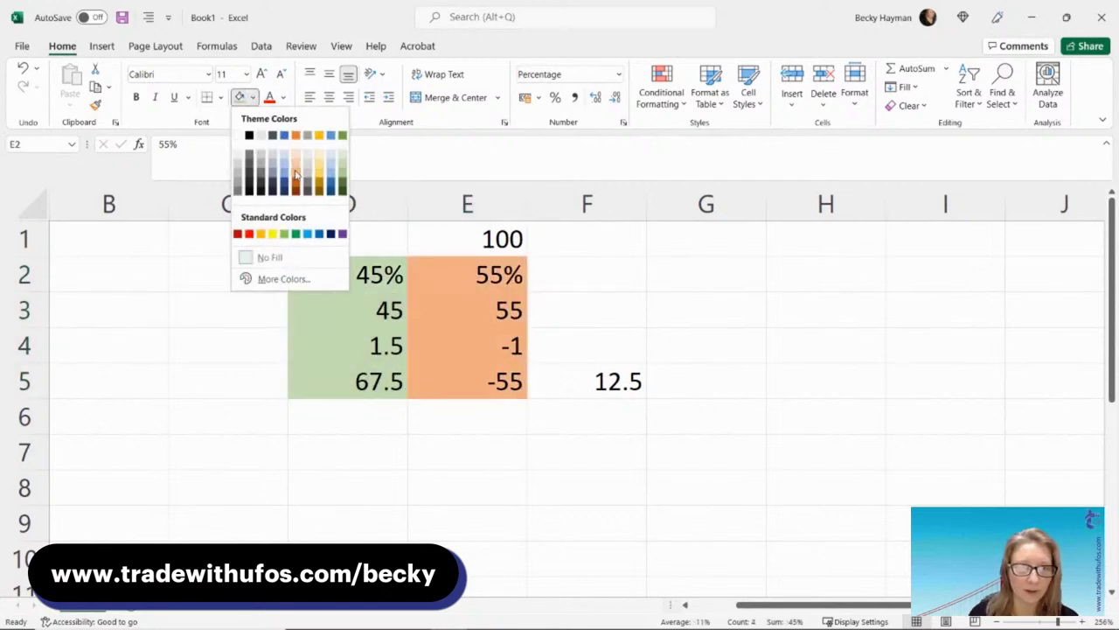
pyautogui.click(295, 174)
pyautogui.click(575, 288)
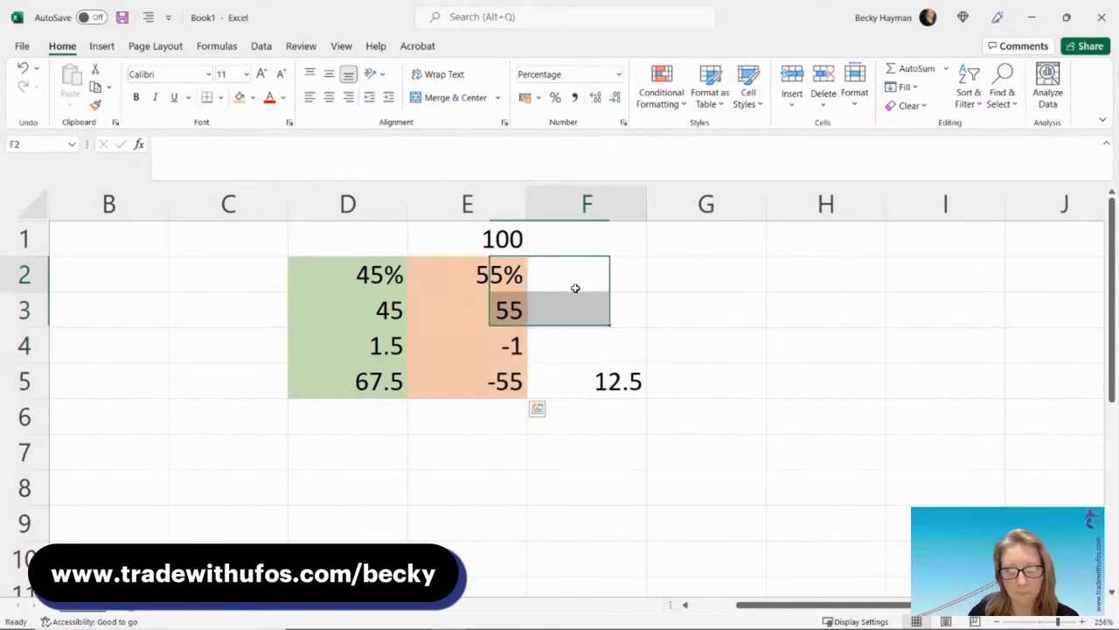
# - Review the percentage in E2, the multiplier in D4, the net formula in F5 and the overall amount in E1
pyautogui.click(446, 279)
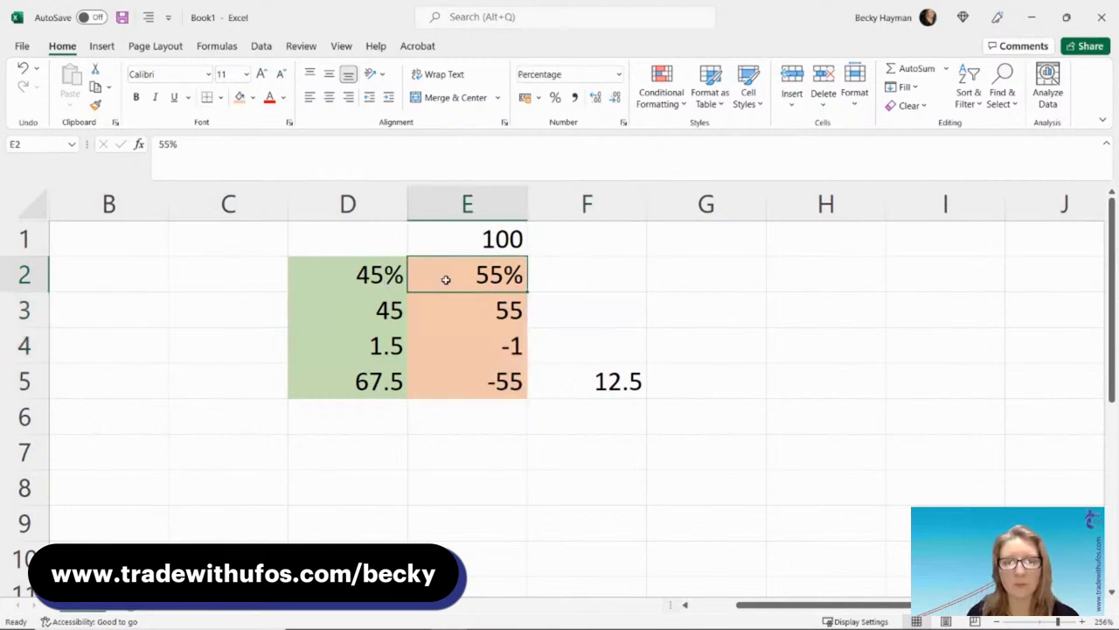
pyautogui.click(384, 335)
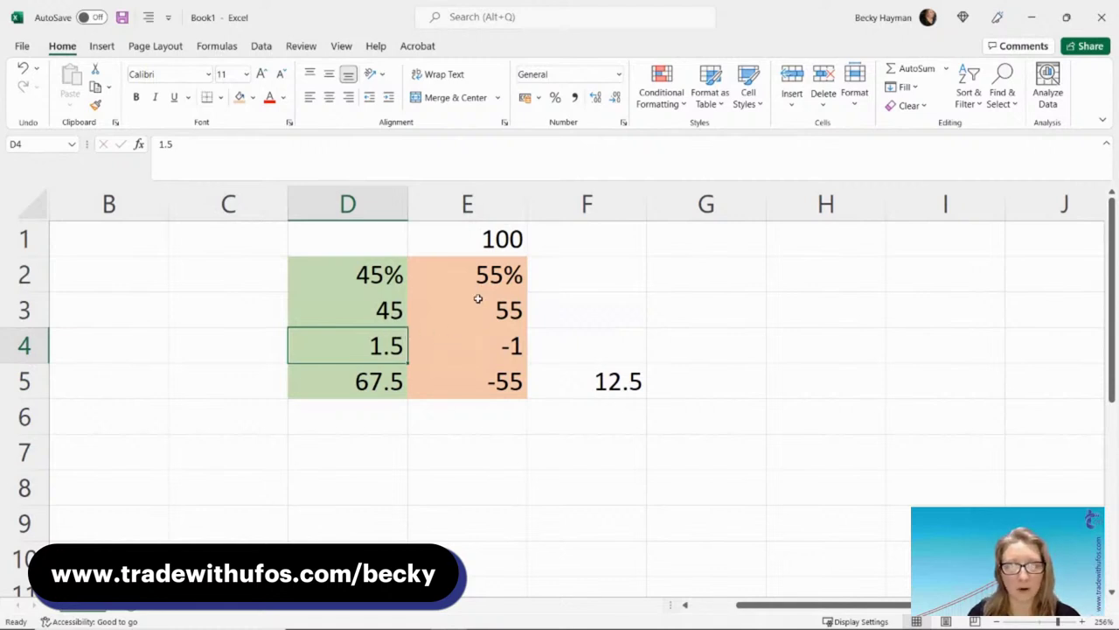
pyautogui.click(592, 376)
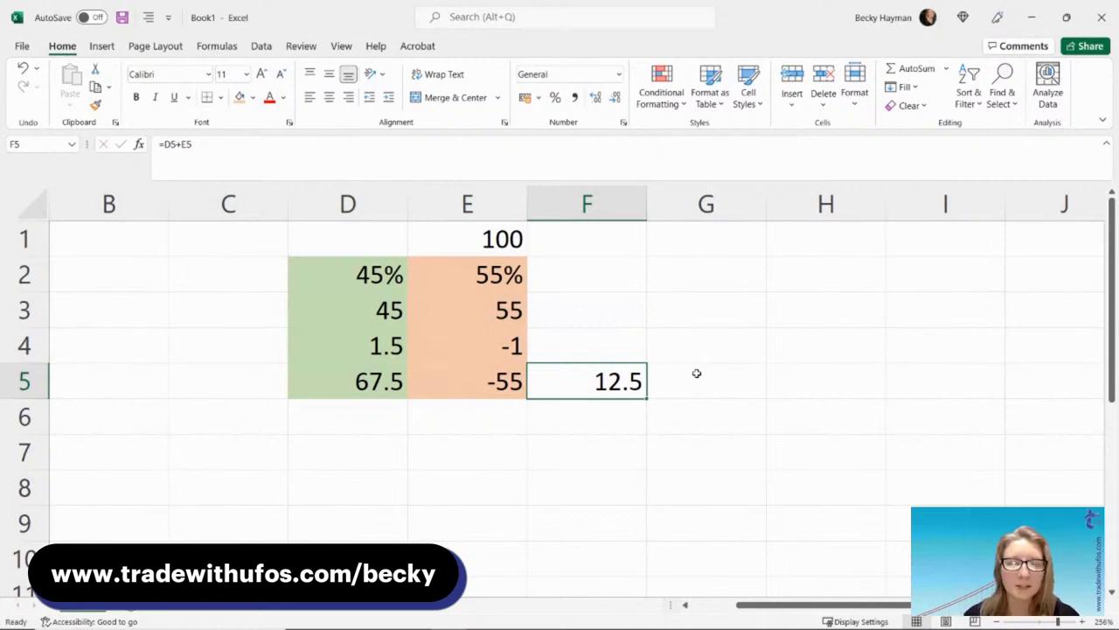
pyautogui.click(514, 240)
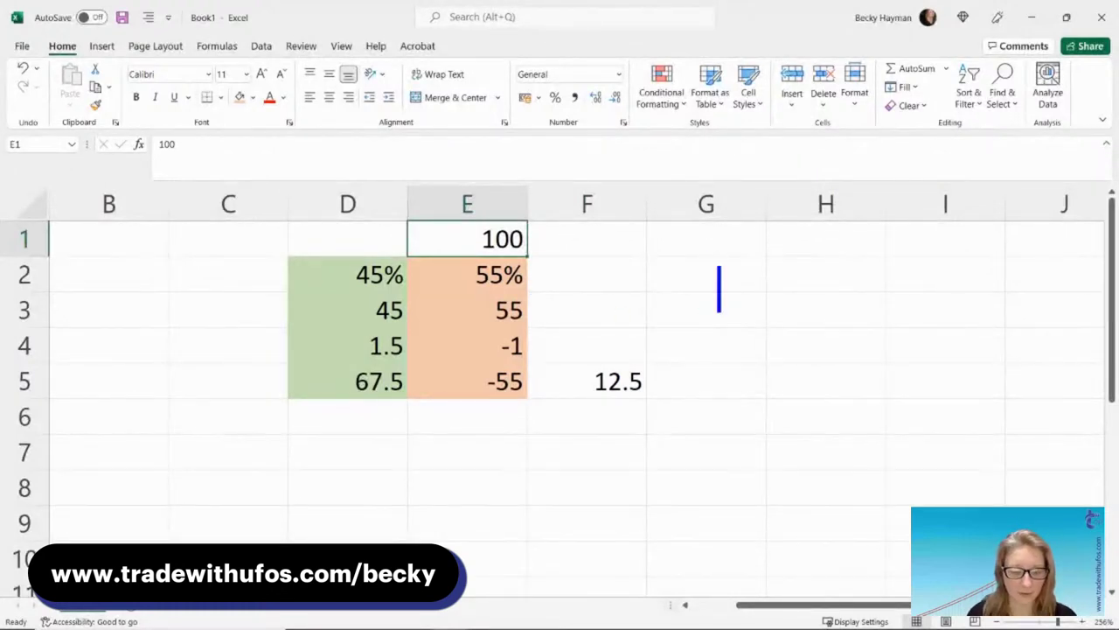
# - Write the blue on-screen annotation "1) Confirmed Climate" over the empty cells beside the table
pyautogui.write('1) Con')
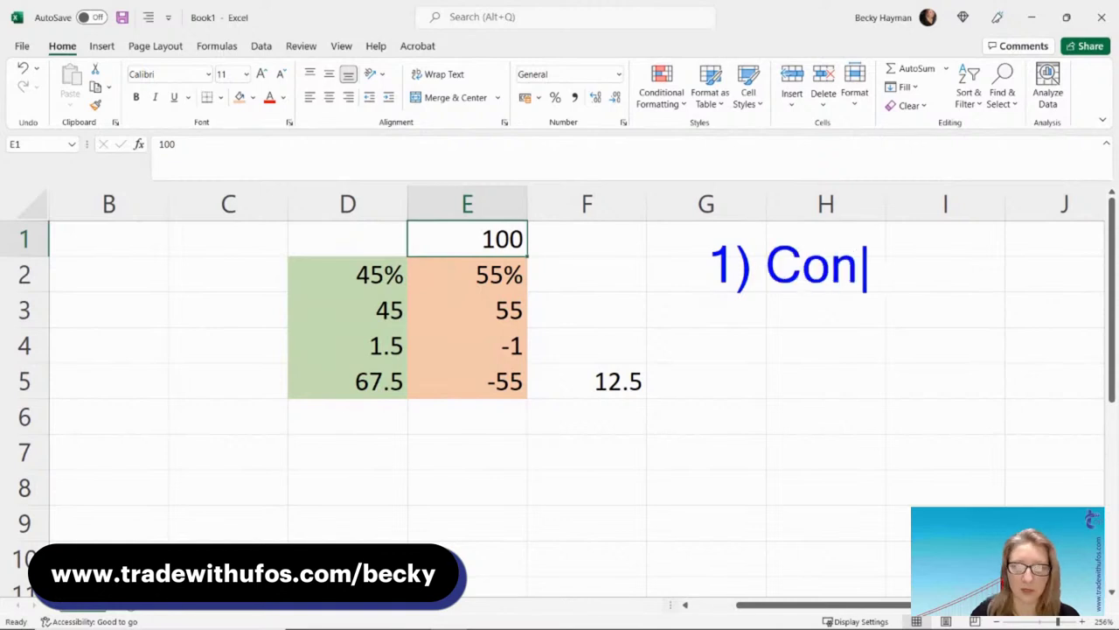
pyautogui.write('firmed')
pyautogui.press('Return')
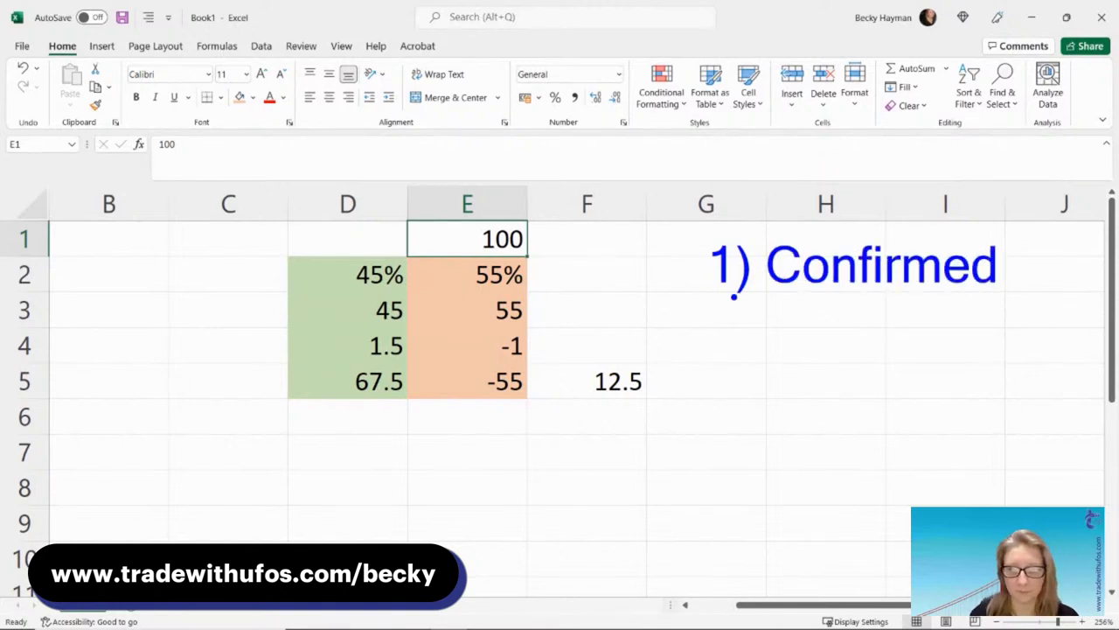
pyautogui.click(776, 298)
pyautogui.write('Clim')
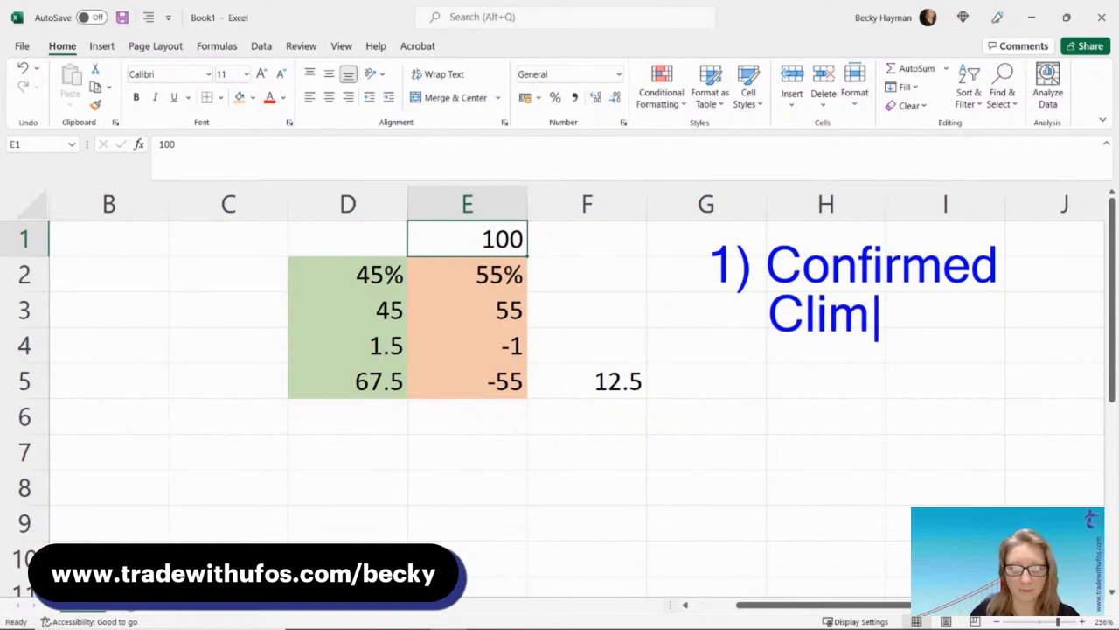
pyautogui.write('ate ')
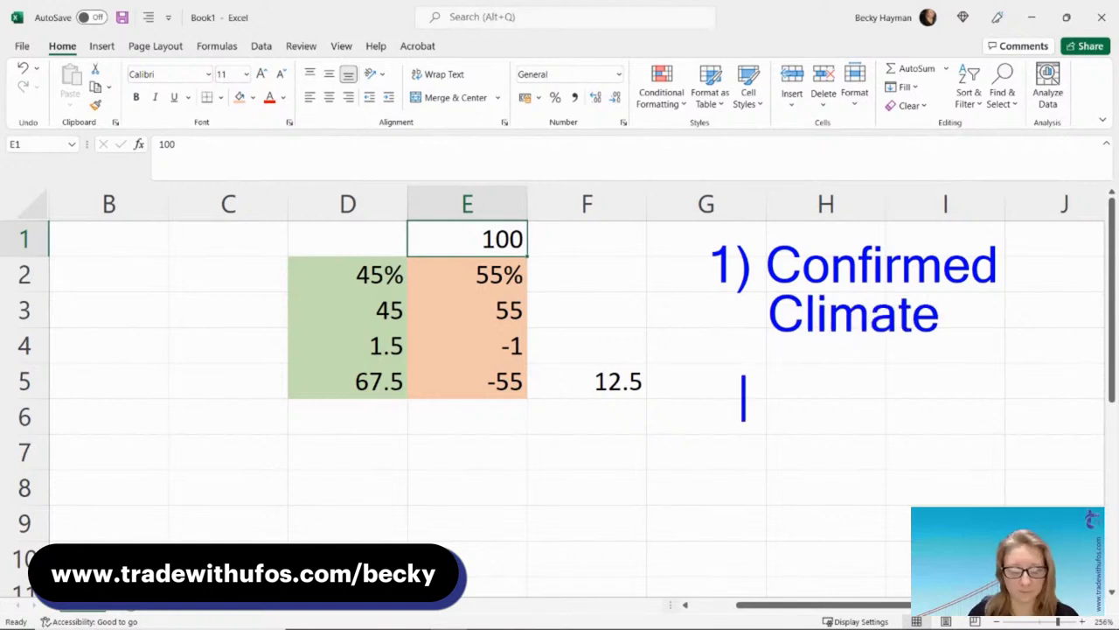
# - Add the annotation lines "2) Ally UFO" and "3) UFO envelops EMA" below the first item
pyautogui.write('2) ')
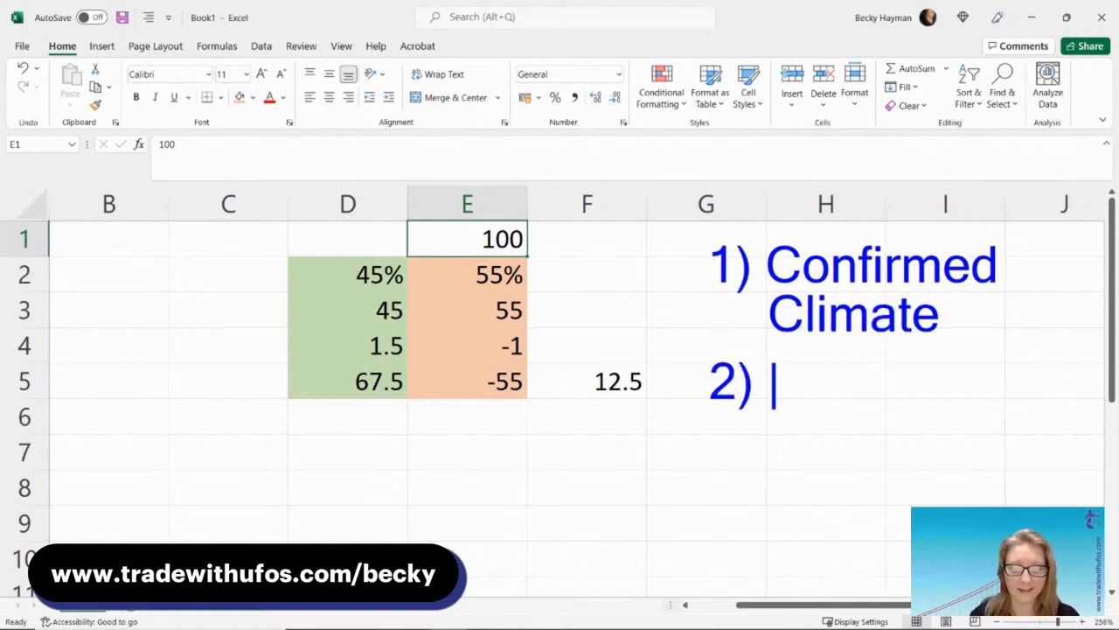
pyautogui.write('Ally UFO')
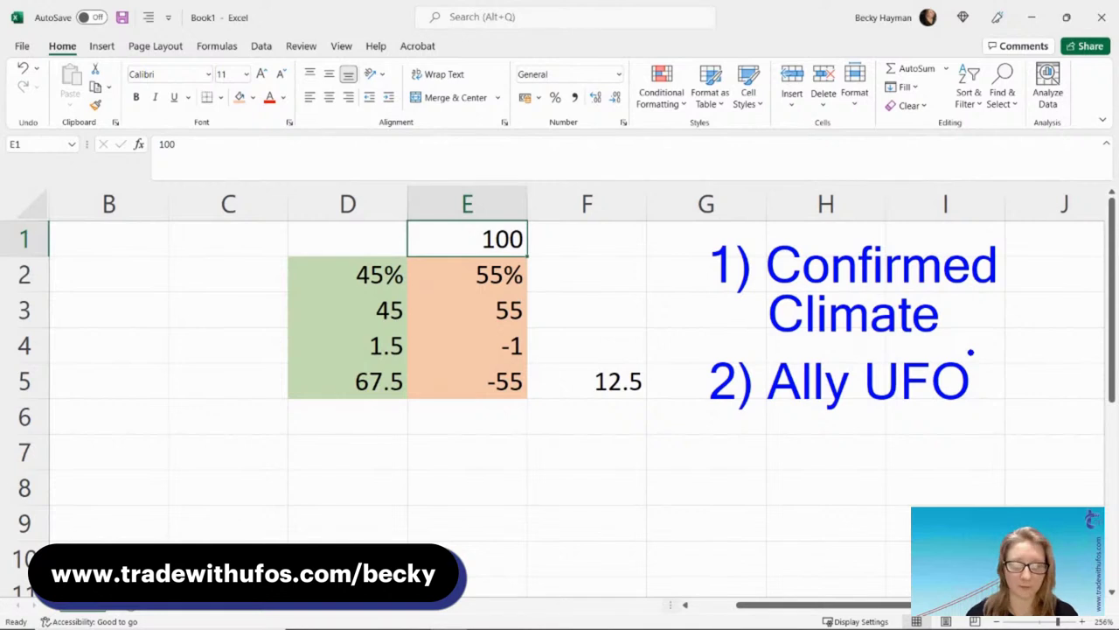
pyautogui.write('t')
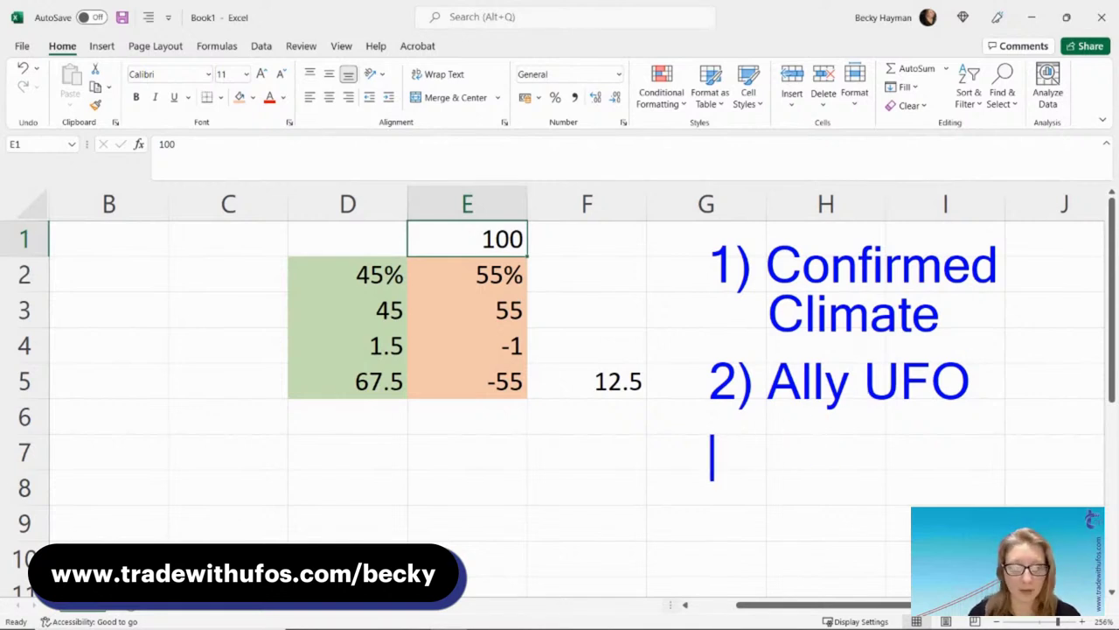
pyautogui.write('3) ')
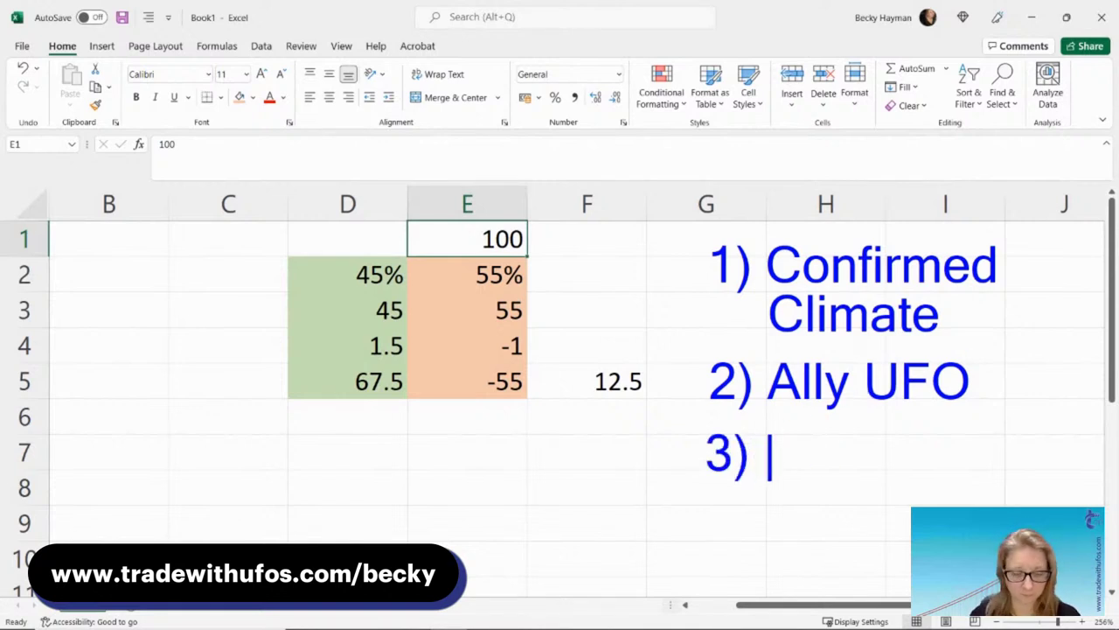
pyautogui.write('UFO envo')
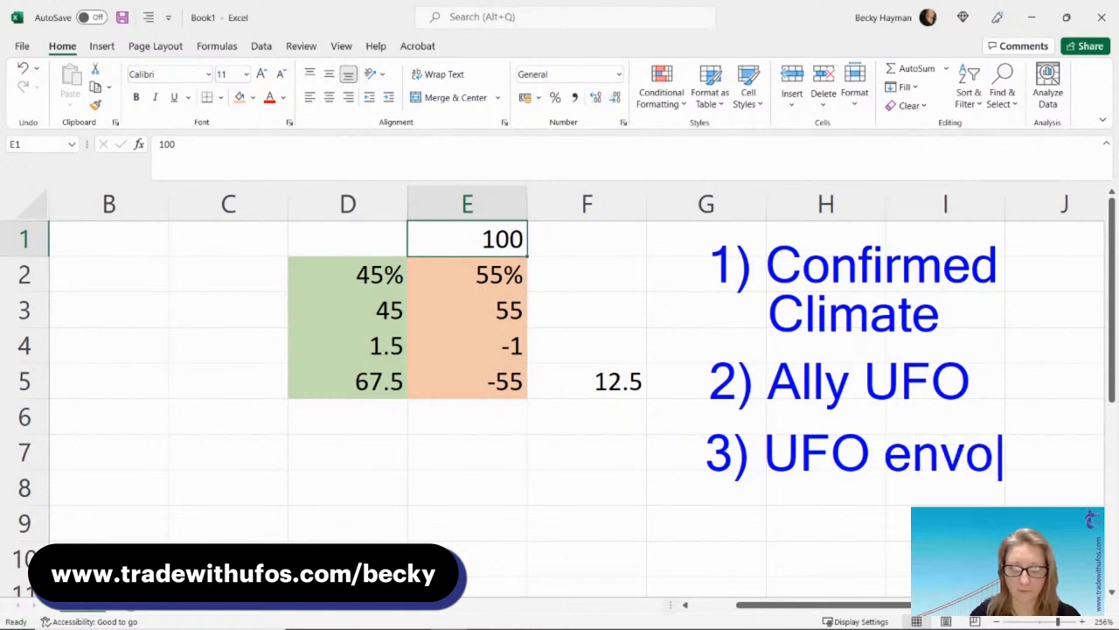
pyautogui.press('BackSpace')
pyautogui.write('elops')
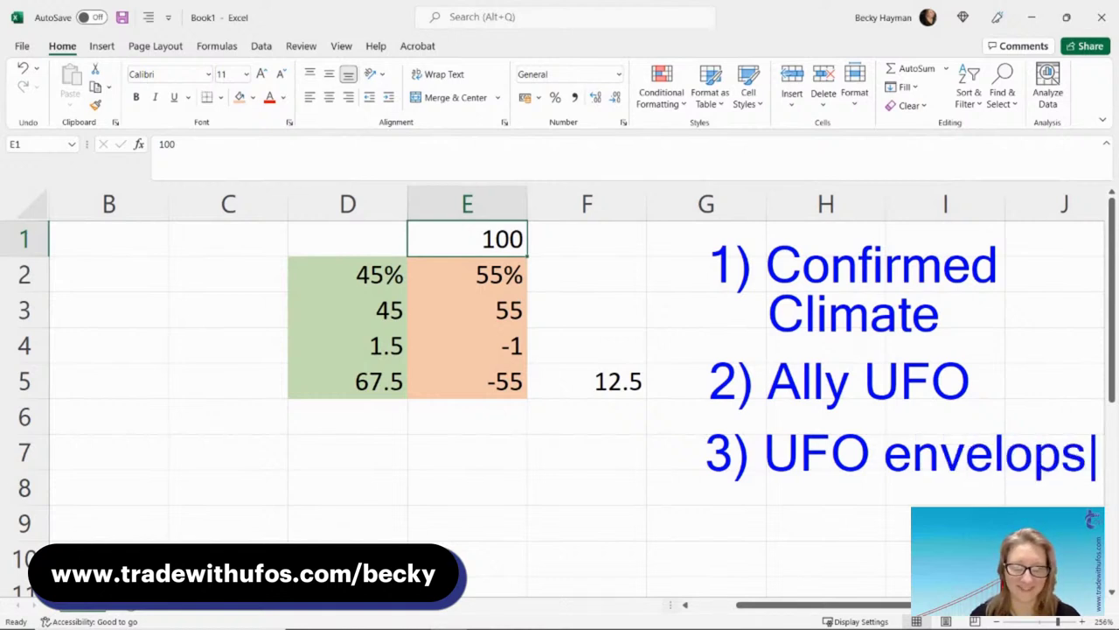
pyautogui.press('Return')
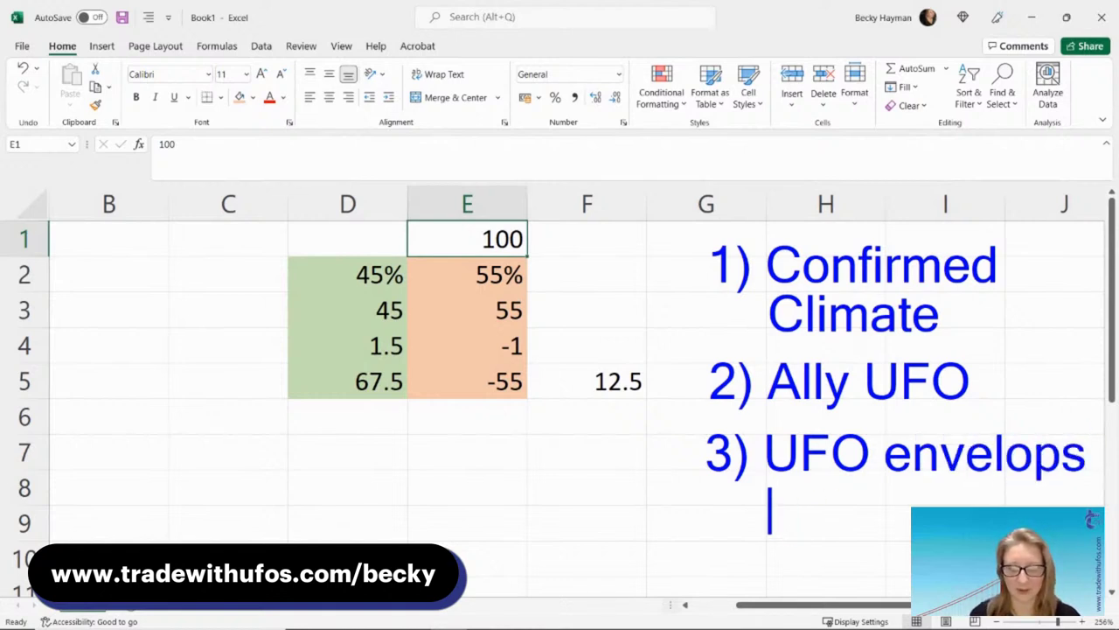
pyautogui.write('EMA')
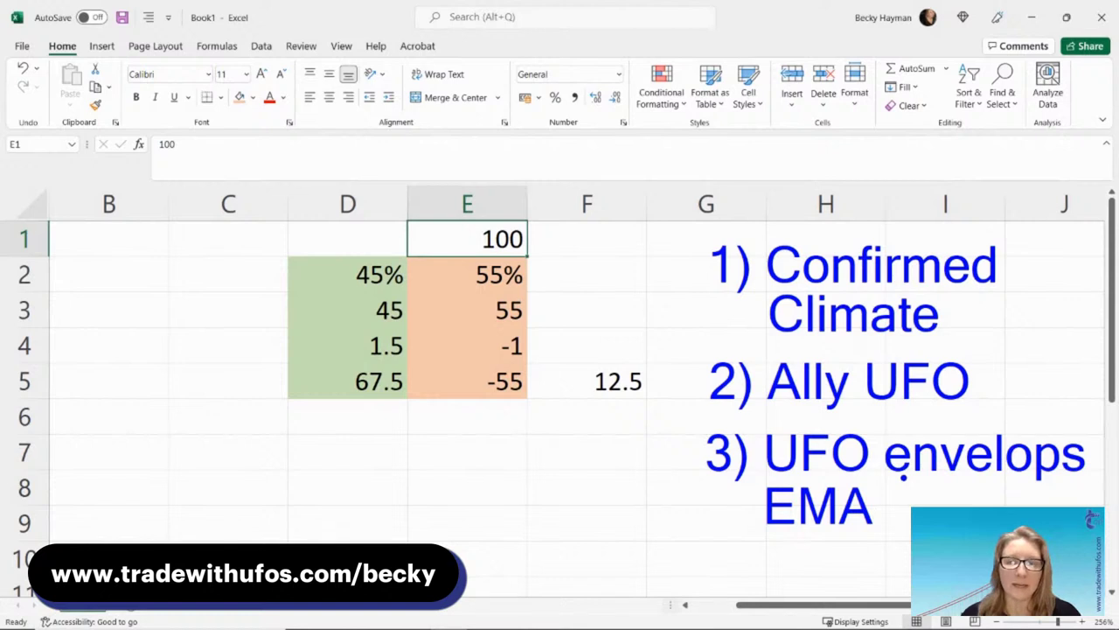
# - Append "(CTF)" after "Climate" in the first annotation item
pyautogui.press('t')
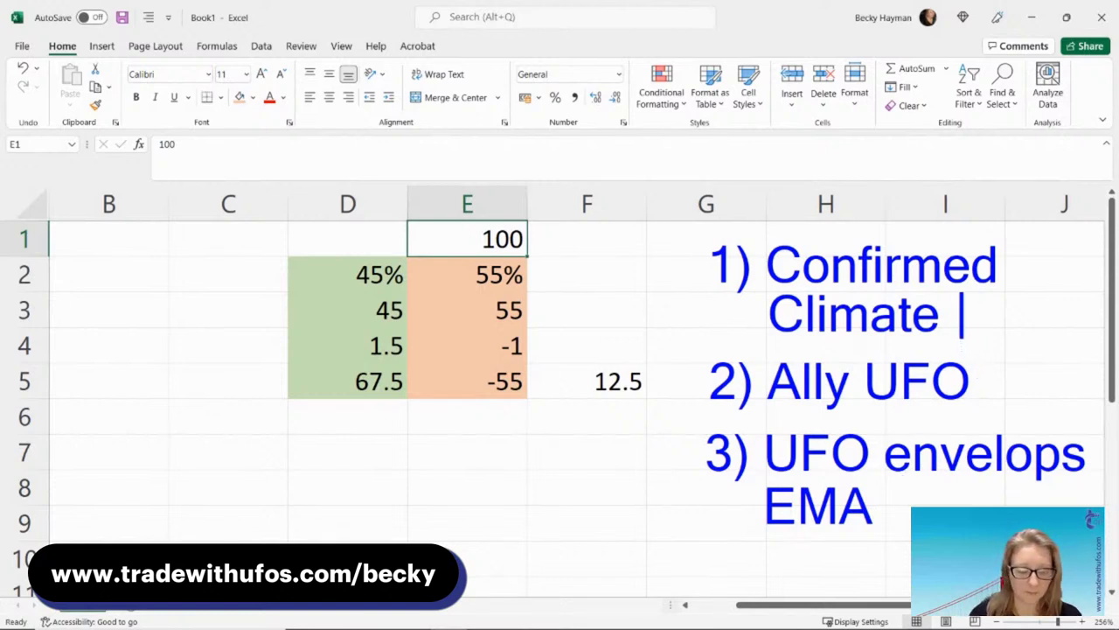
pyautogui.write('Commo')
pyautogui.press('BackSpace')
pyautogui.press('BackSpace')
pyautogui.press('BackSpace')
pyautogui.press('BackSpace')
pyautogui.press('BackSpace')
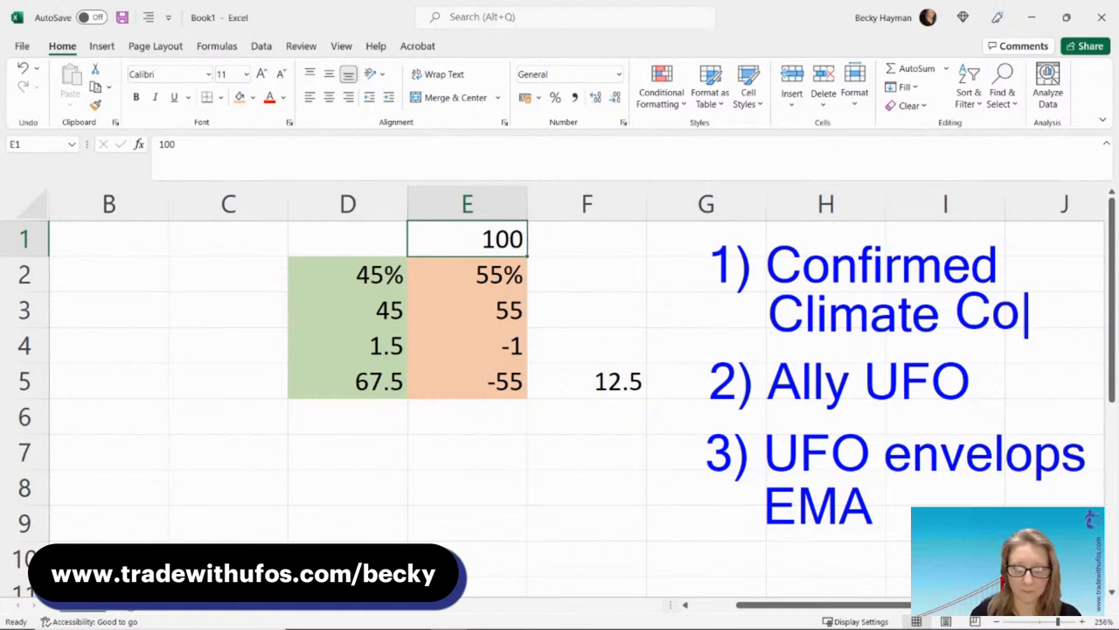
pyautogui.write('(CF')
pyautogui.press('BackSpace')
pyautogui.write('TF)')
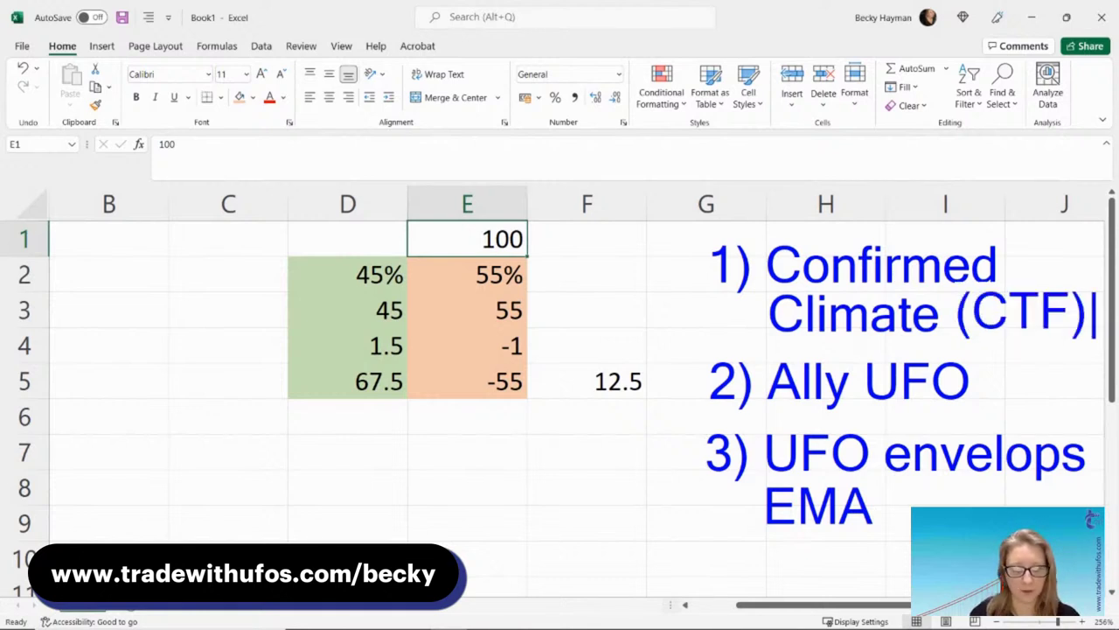
# - Append "(ETF)" after "Ally UFO" and "(CTF)" after "EMA" in the annotation list
pyautogui.click(990, 382)
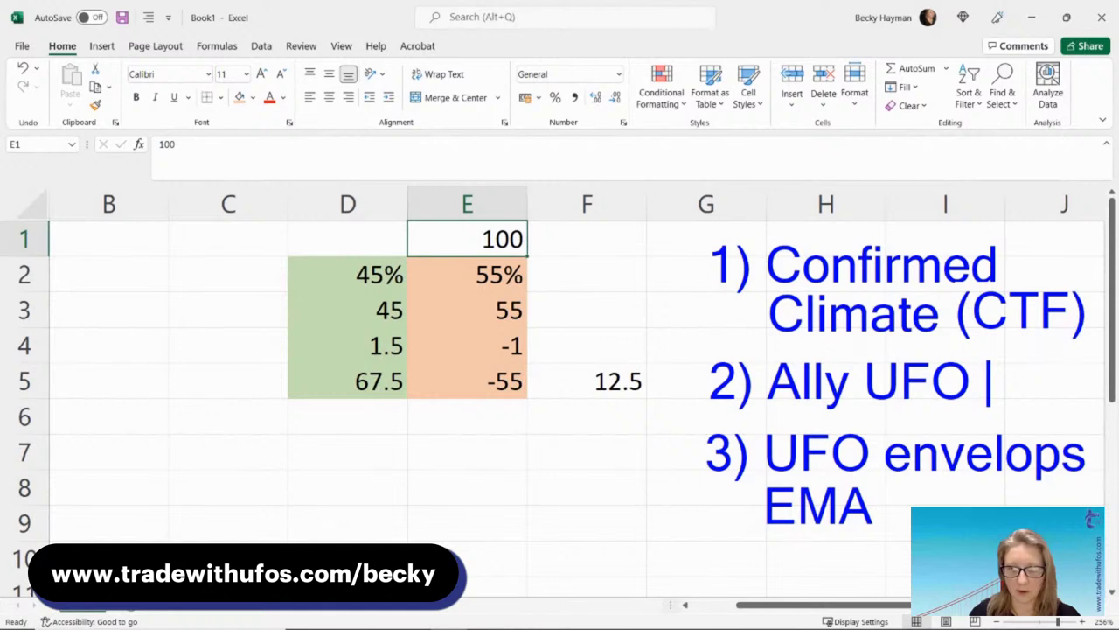
pyautogui.write('(ETF)')
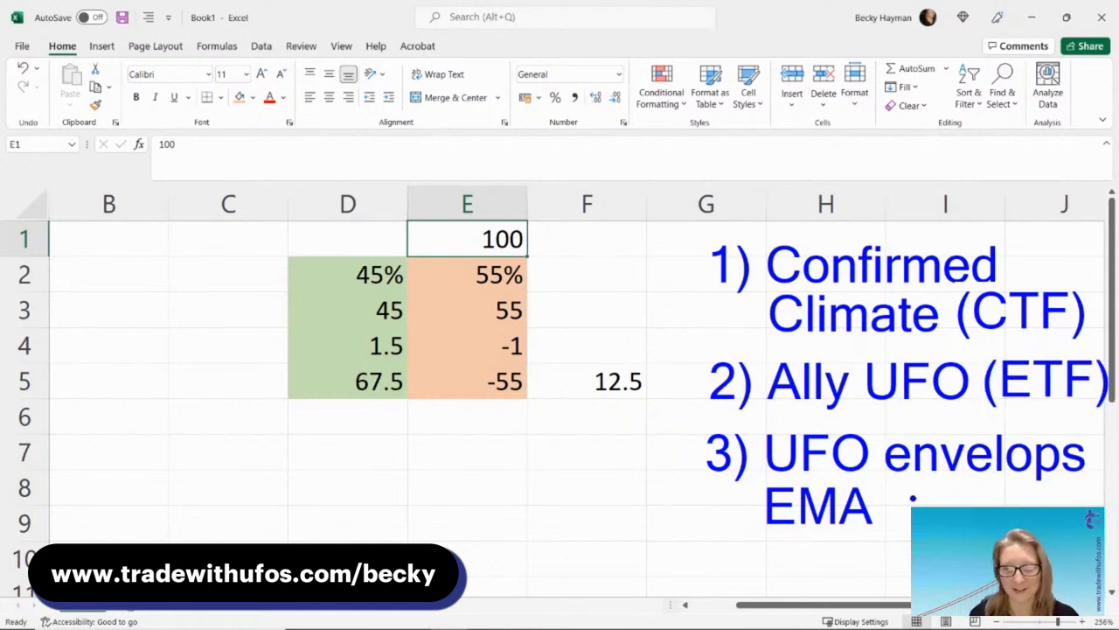
pyautogui.click(912, 499)
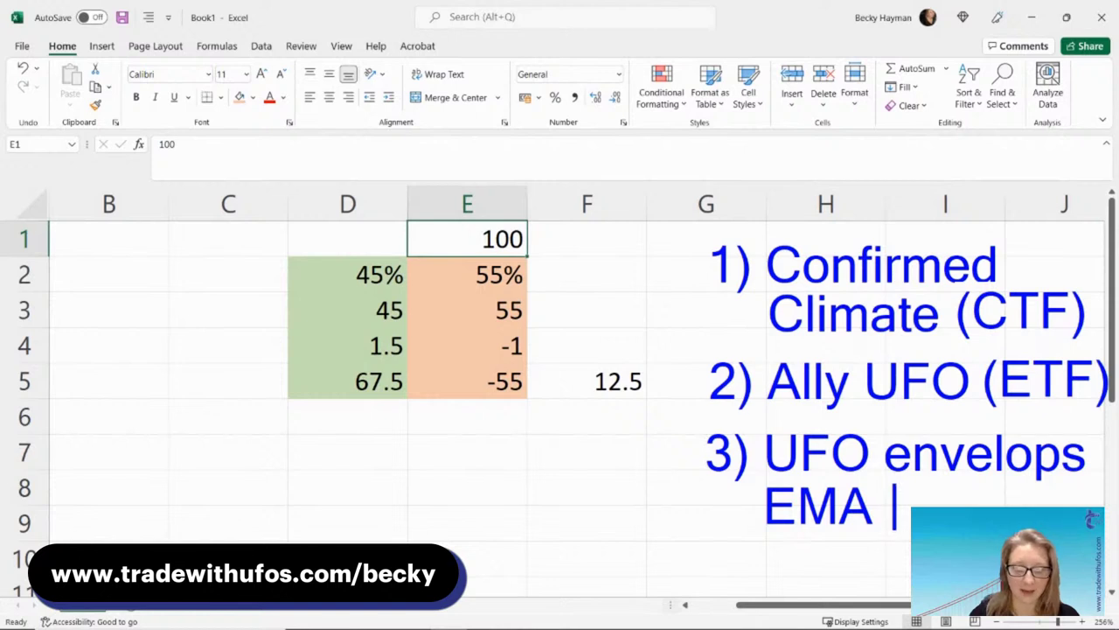
pyautogui.write('(CTF)')
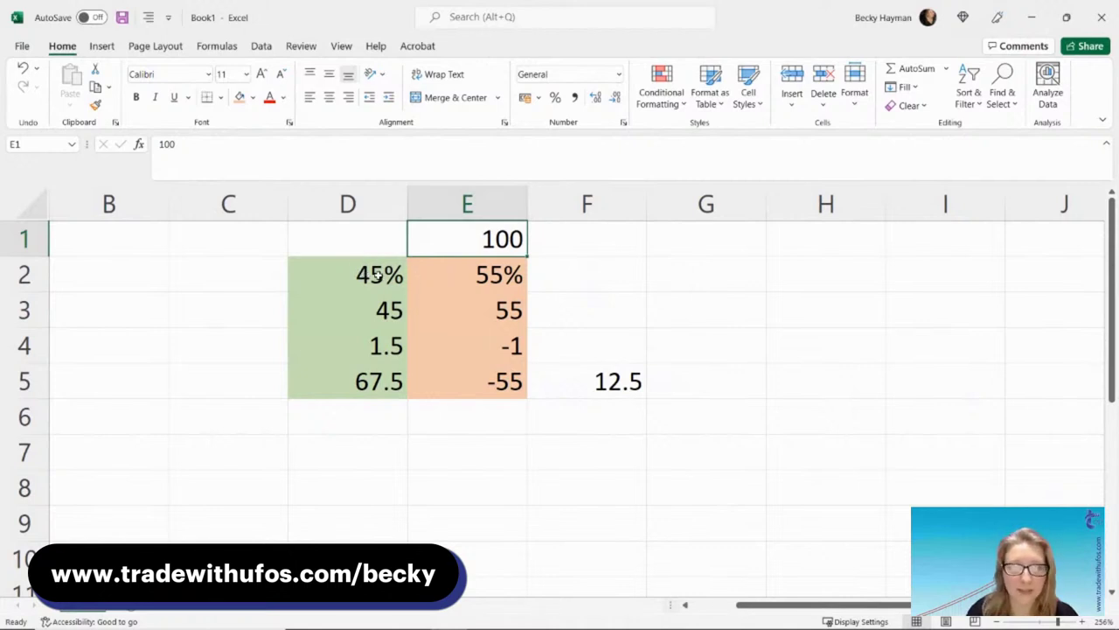
pyautogui.moveTo(380, 276); pyautogui.dragTo(444, 274)
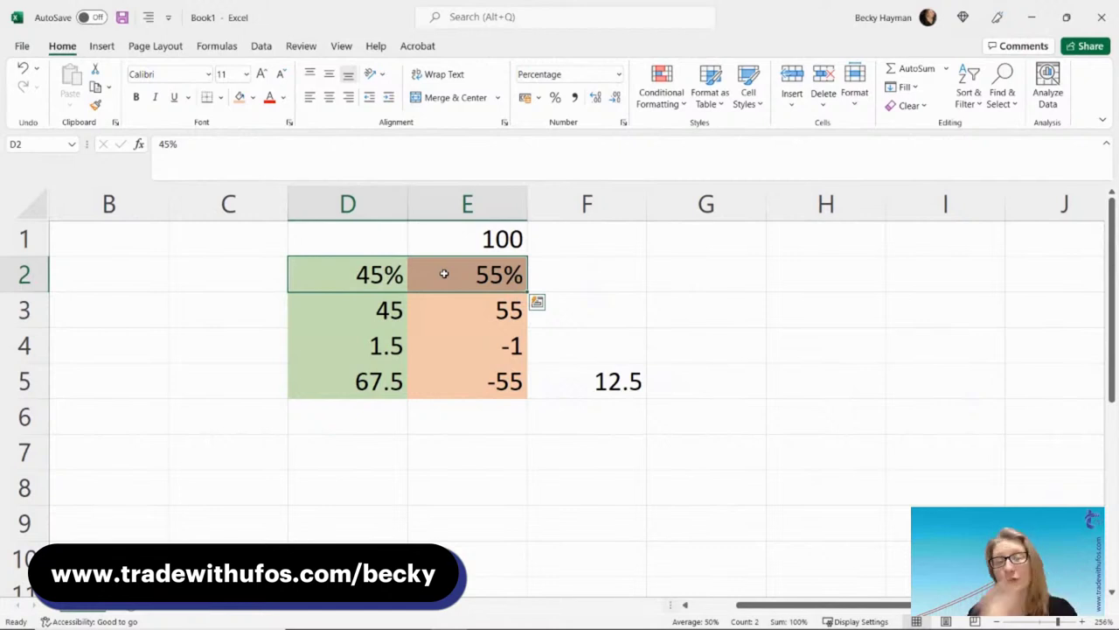
pyautogui.click(704, 262)
pyautogui.write('t')
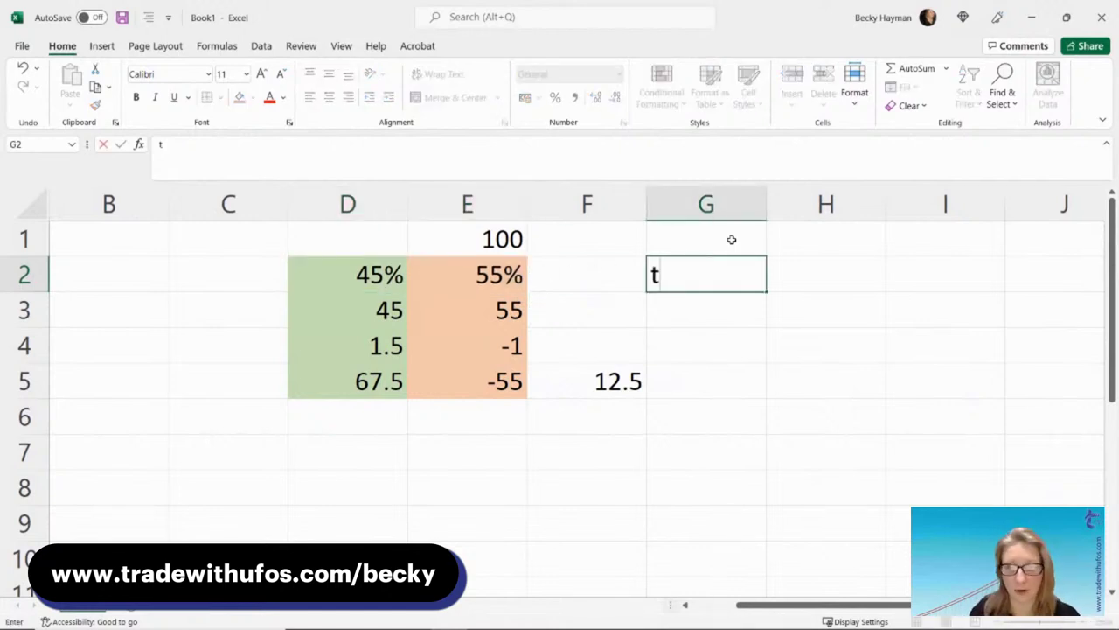
pyautogui.press('Escape')
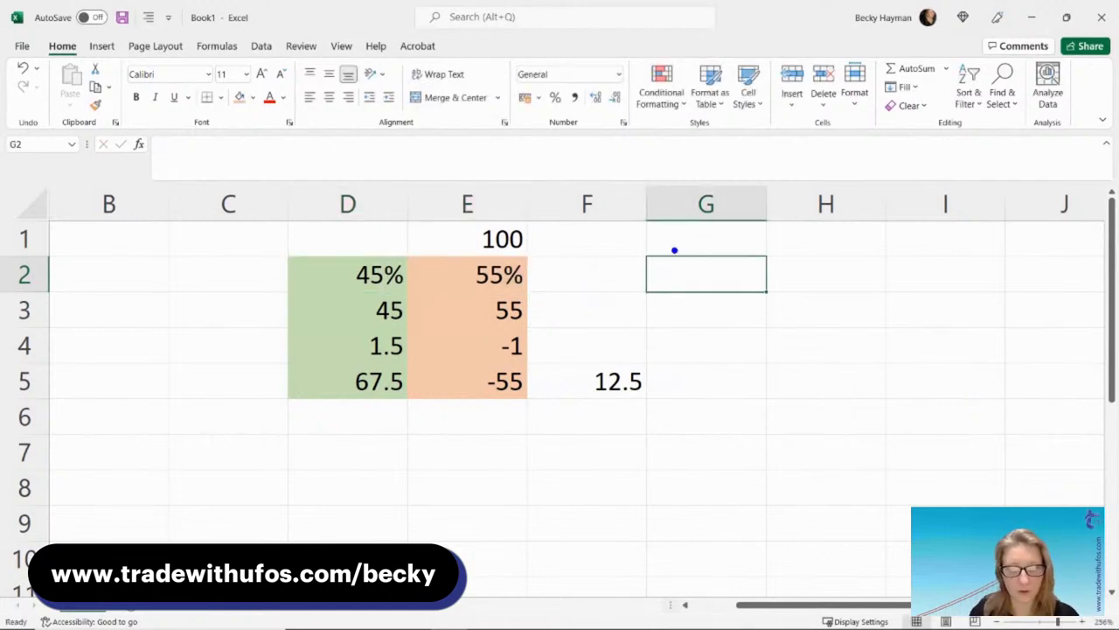
# - Write a blue on-screen annotation list numbered 1) to 6), one number per line, over column G
pyautogui.write('t1)')
pyautogui.press('Return')
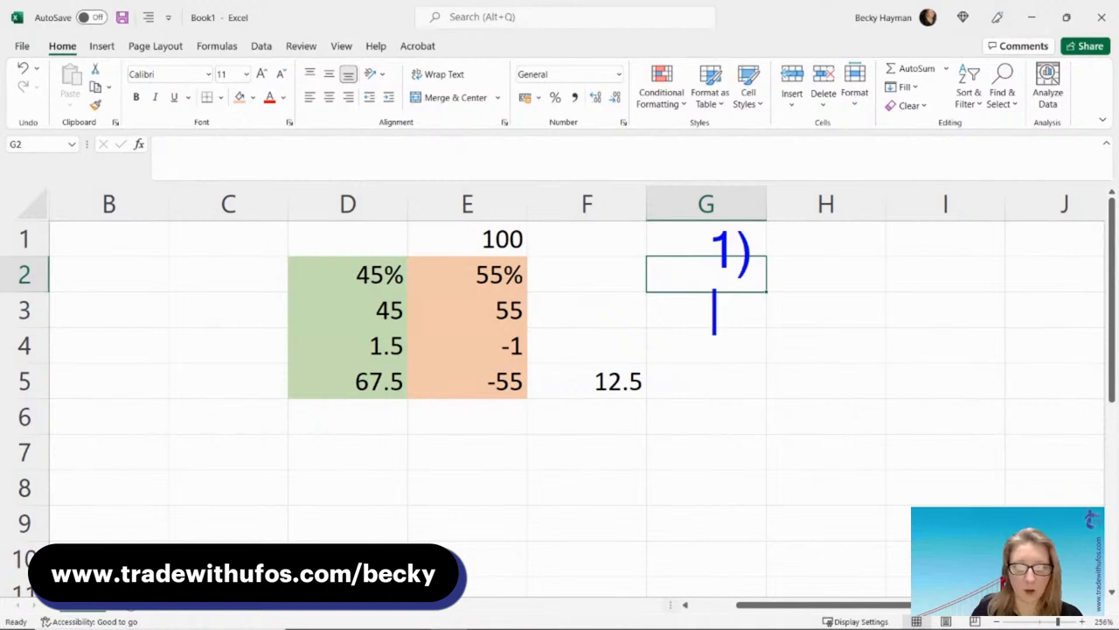
pyautogui.write('2)')
pyautogui.press('Return')
pyautogui.write('3)')
pyautogui.press('Return')
pyautogui.write('4)')
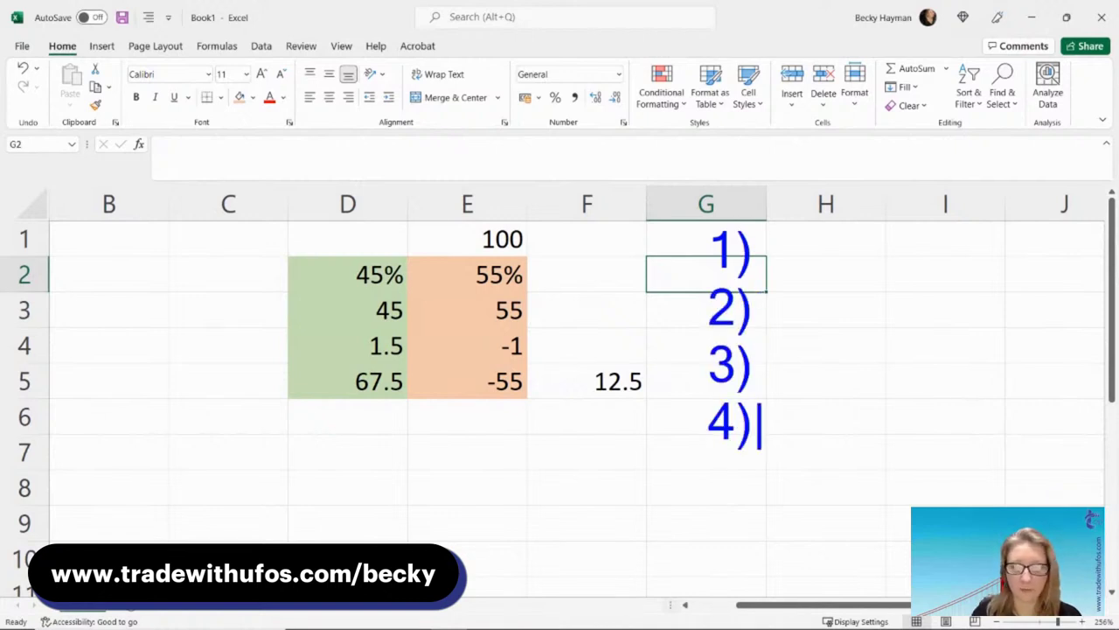
pyautogui.press('Return')
pyautogui.write('5)')
pyautogui.press('Return')
pyautogui.write('6)')
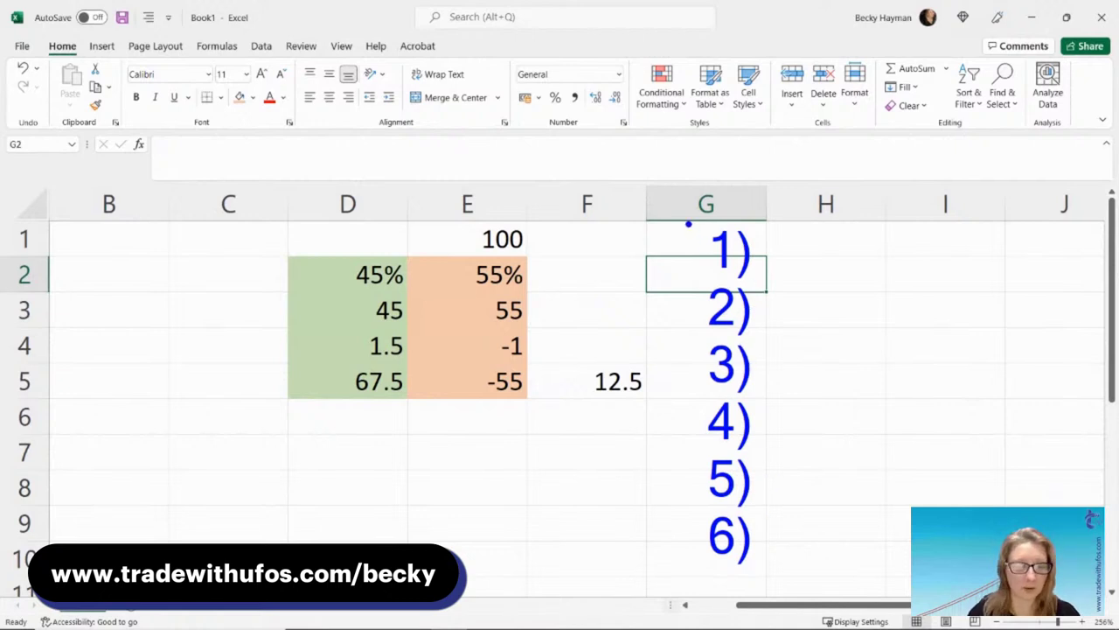
# - Draw a blue box around the numbered list and an arrow pointing at the percentage in D2, and undo both
pyautogui.moveTo(689, 224)
pyautogui.mouseDown()
pyautogui.moveTo(766, 417)
pyautogui.moveTo(766, 571)
pyautogui.mouseUp()
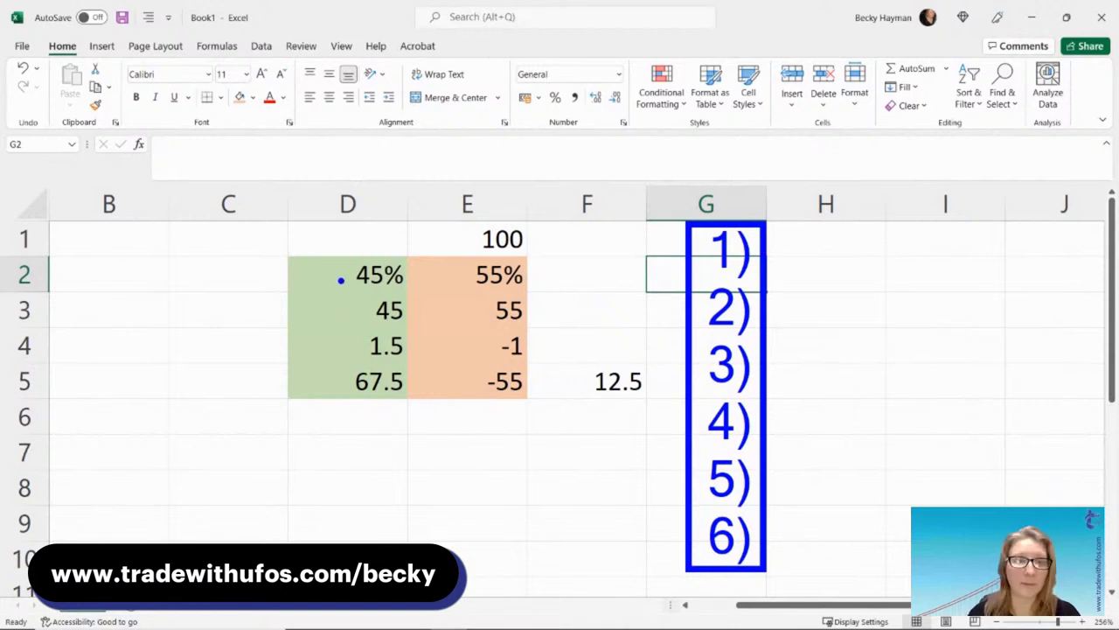
pyautogui.moveTo(341, 280); pyautogui.dragTo(266, 319)
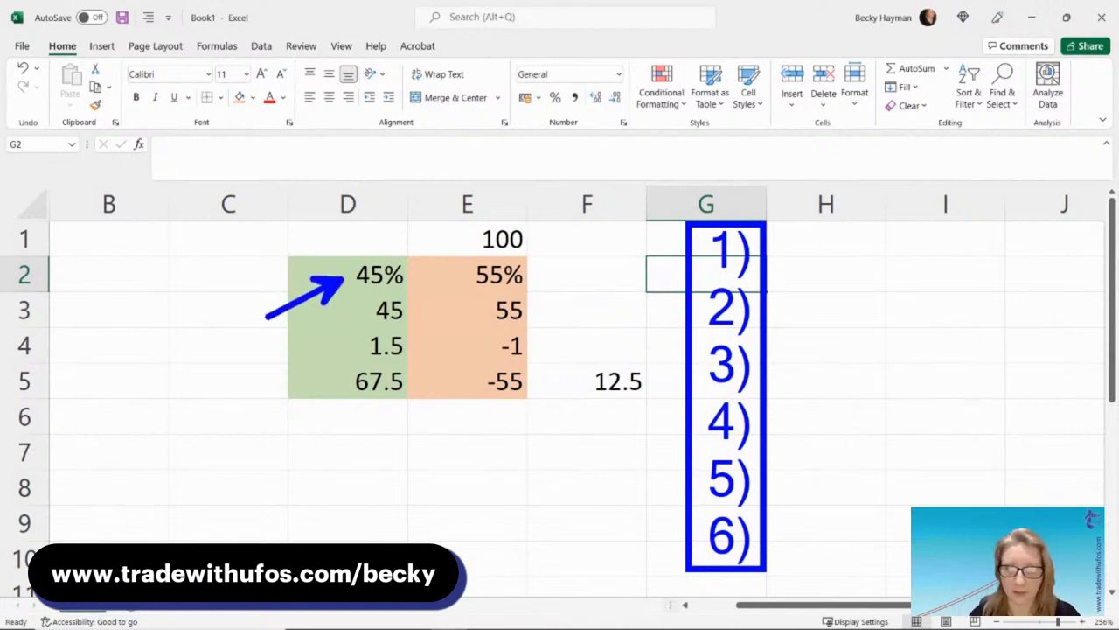
pyautogui.hotkey('ctrl', 'z')
pyautogui.hotkey('ctrl', 'z')
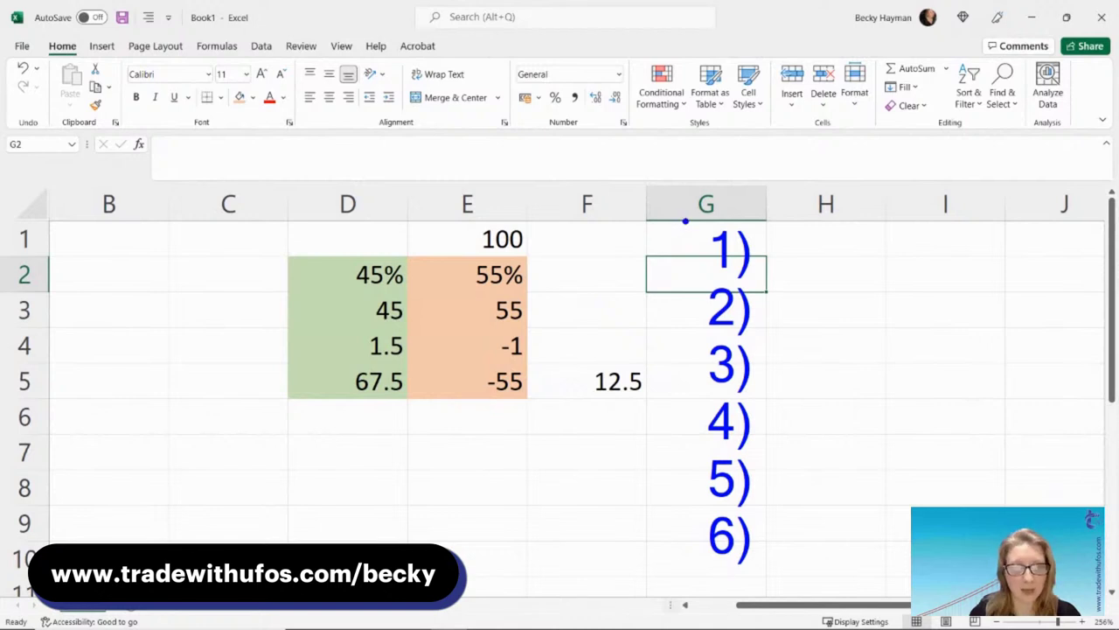
# - Draw a blue box around items 1) to 5) and an arrow pointing at the percentage in D2, and undo both
pyautogui.moveTo(689, 220); pyautogui.dragTo(767, 511)
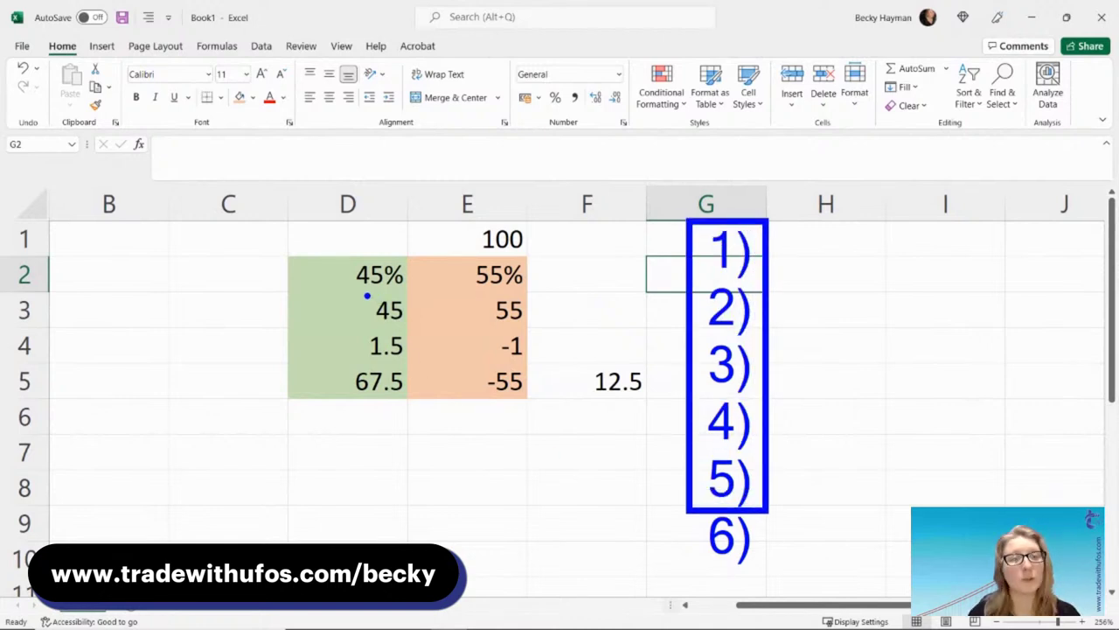
pyautogui.moveTo(365, 296); pyautogui.dragTo(299, 371)
pyautogui.hotkey('ctrl', 'z')
pyautogui.moveTo(355, 288); pyautogui.dragTo(292, 355)
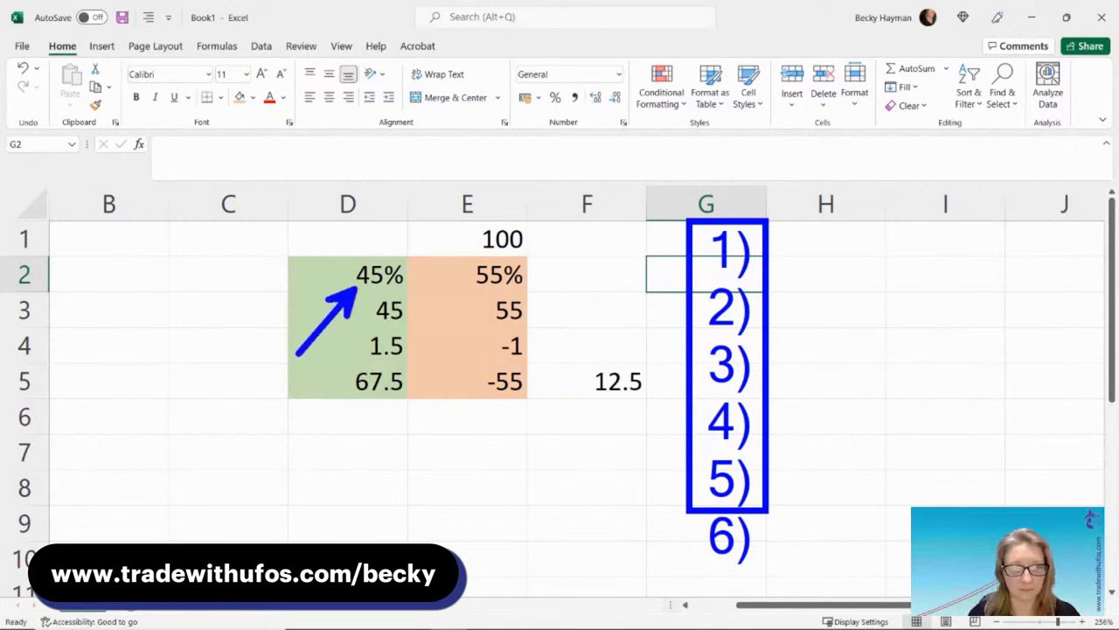
pyautogui.hotkey('ctrl', 'z')
pyautogui.hotkey('ctrl', 'z')
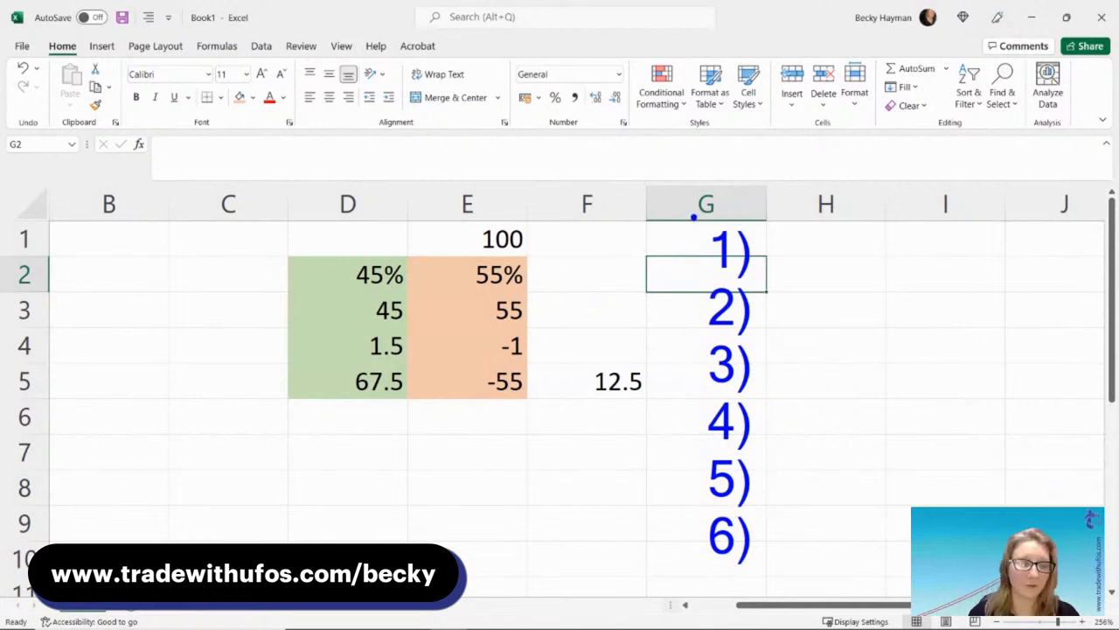
# - Box items 1) to 4) of the numbered list in blue and draw an arrow pointing at the percentage in D2
pyautogui.moveTo(692, 218)
pyautogui.mouseDown()
pyautogui.moveTo(758, 375)
pyautogui.moveTo(766, 454)
pyautogui.mouseUp()
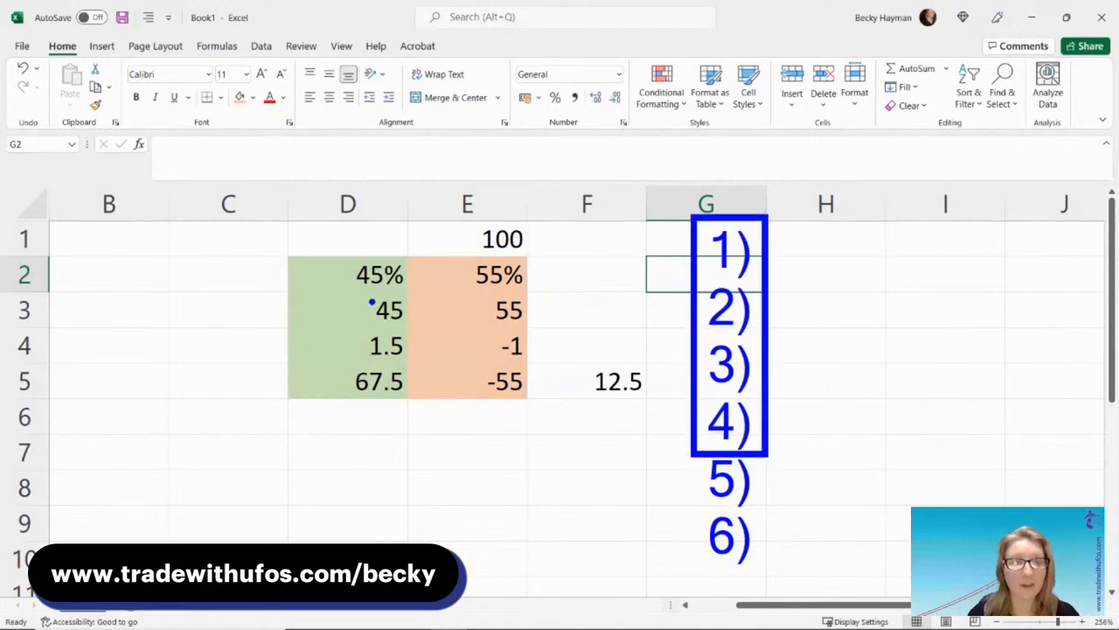
pyautogui.moveTo(360, 292); pyautogui.dragTo(306, 357)
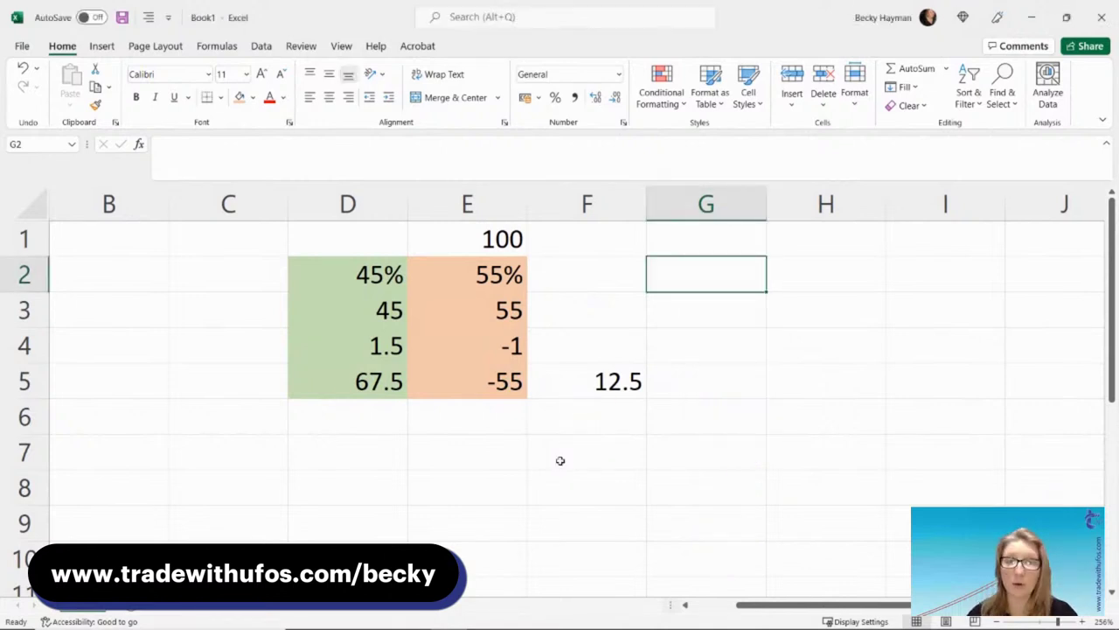
pyautogui.click(797, 227)
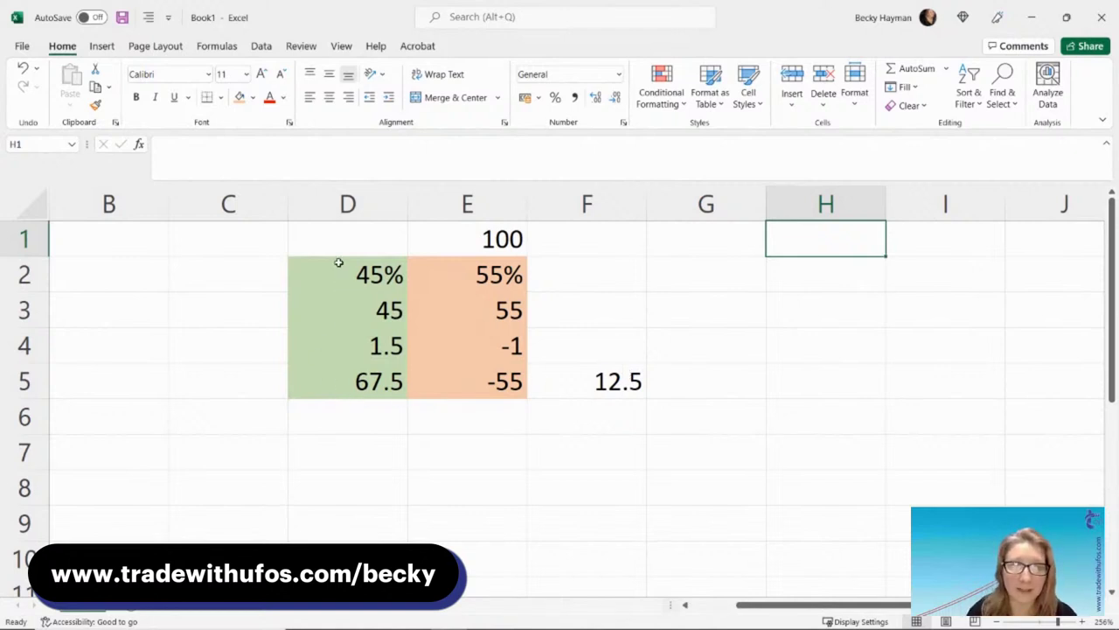
# - Point out the percentages in D2:E2, the amount in E1 and the net result in F5, and clear the drawn annotations
pyautogui.moveTo(341, 262); pyautogui.dragTo(466, 274)
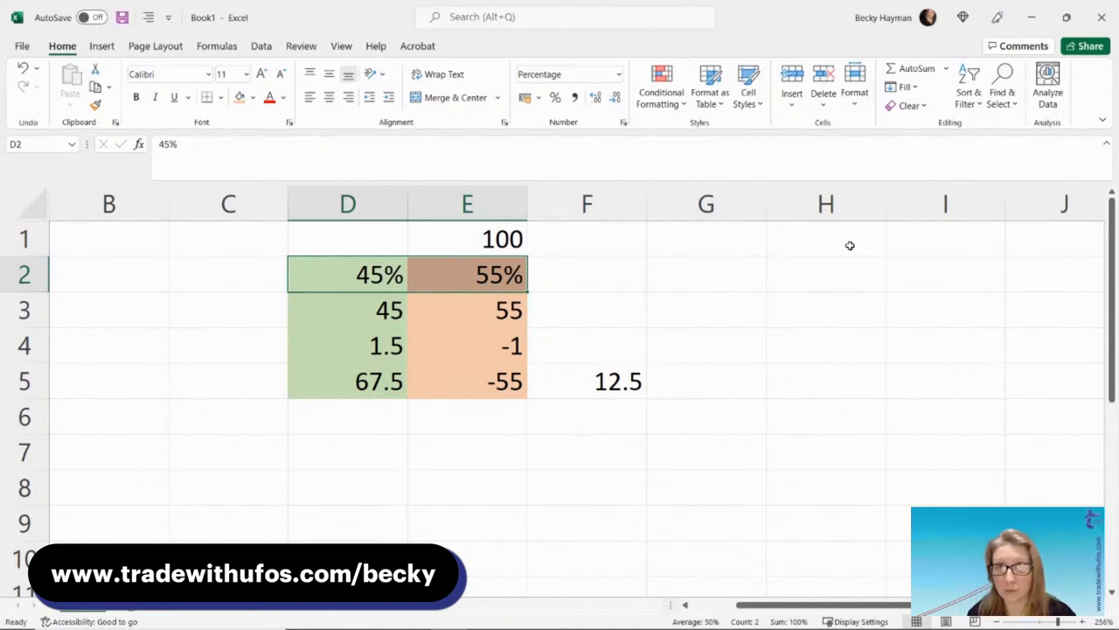
pyautogui.click(498, 232)
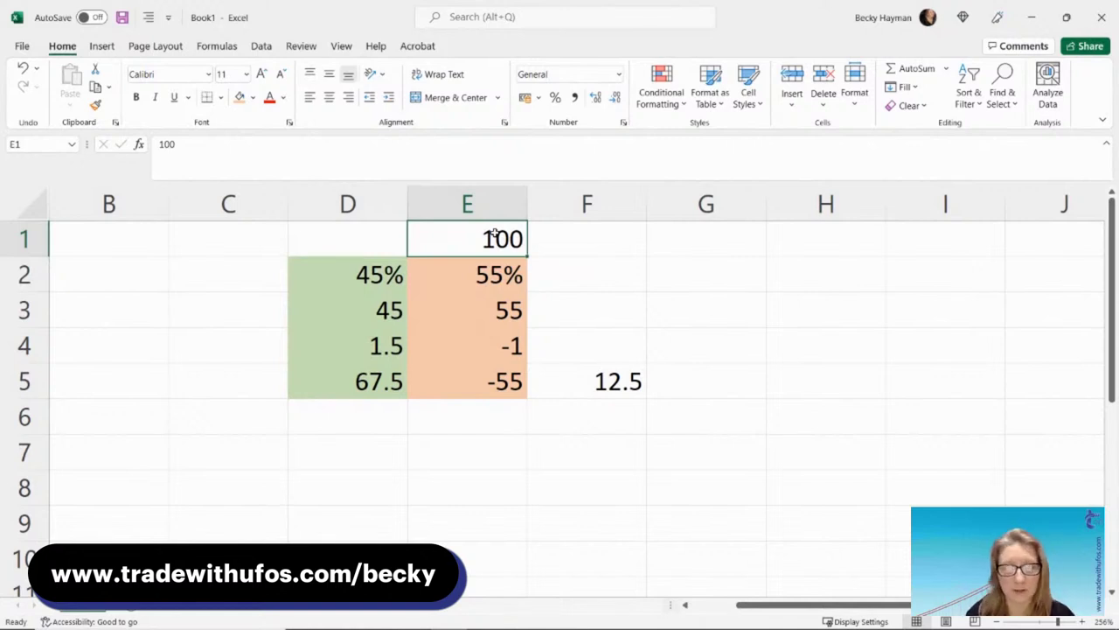
pyautogui.click(588, 378)
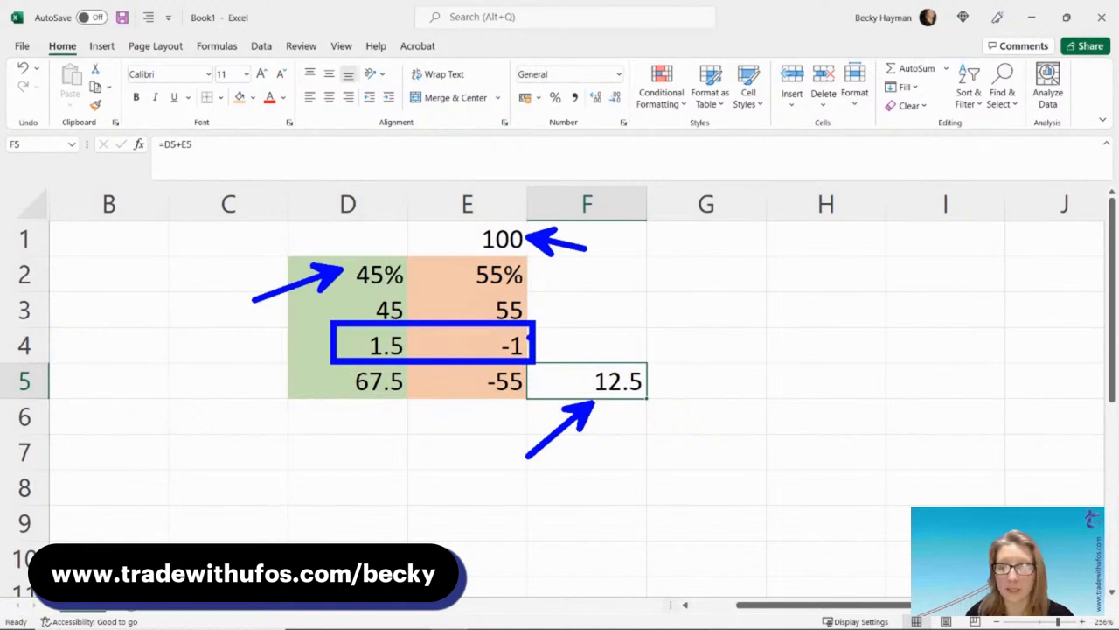
pyautogui.press('e')
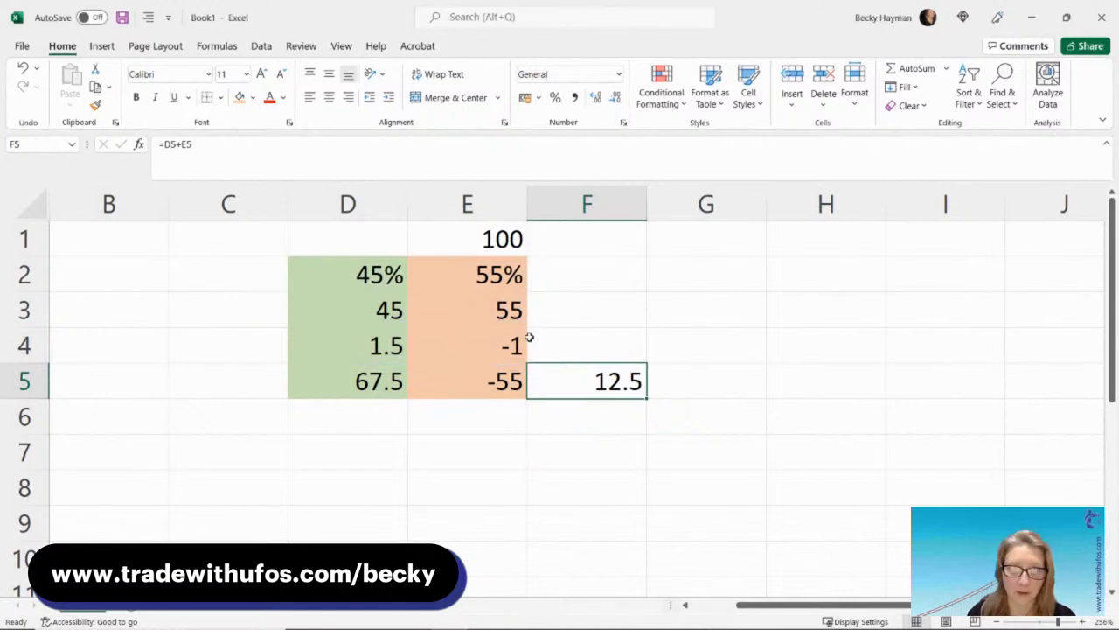
pyautogui.click(457, 244)
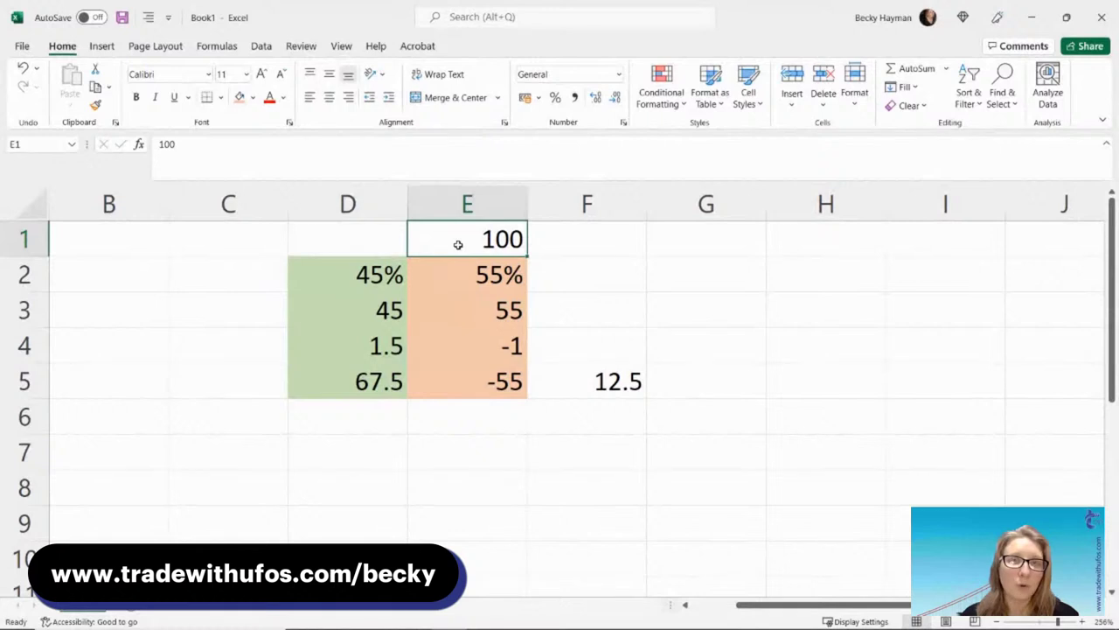
# - Set the multiplier in D4 to 2
pyautogui.click(382, 346)
pyautogui.write('2')
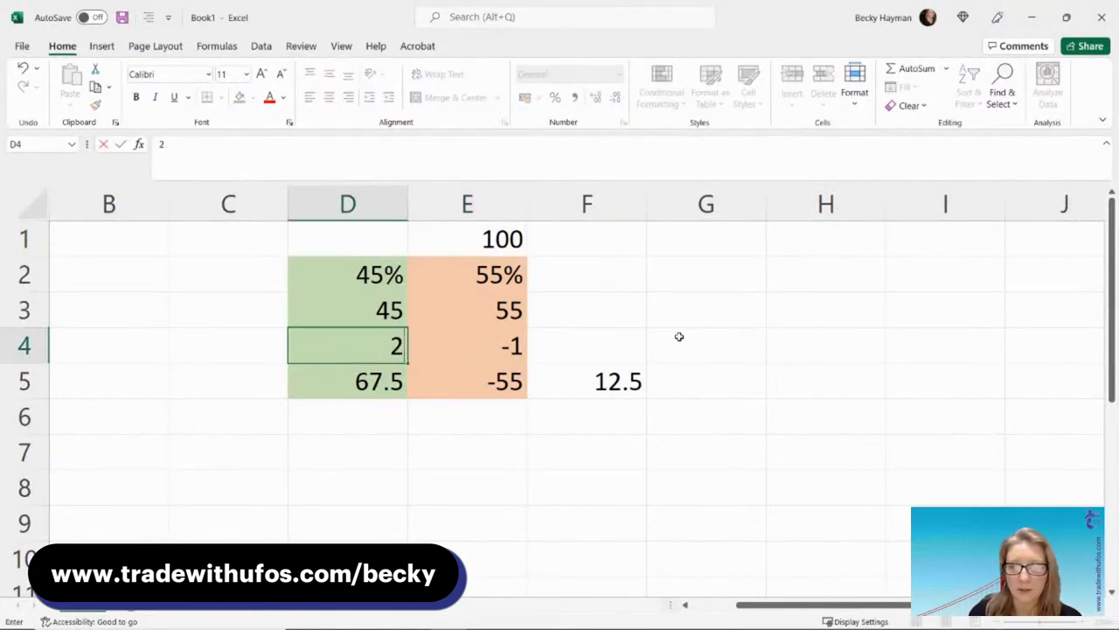
pyautogui.press('Return')
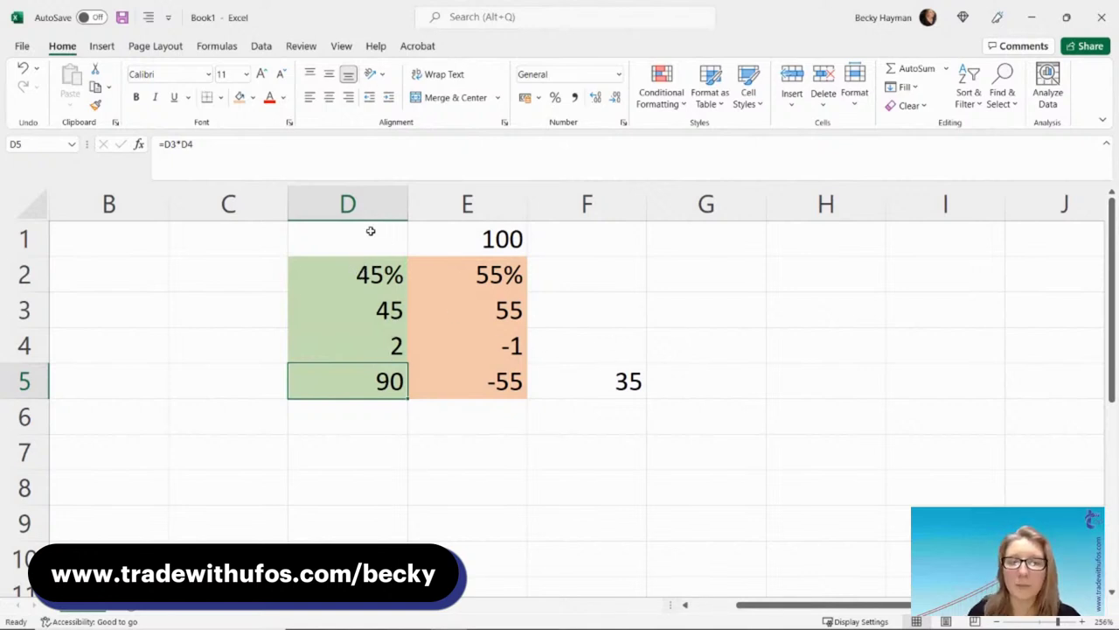
# - Set the percentage split to 35% in D2 and 65% in E2
pyautogui.moveTo(358, 271); pyautogui.dragTo(449, 268)
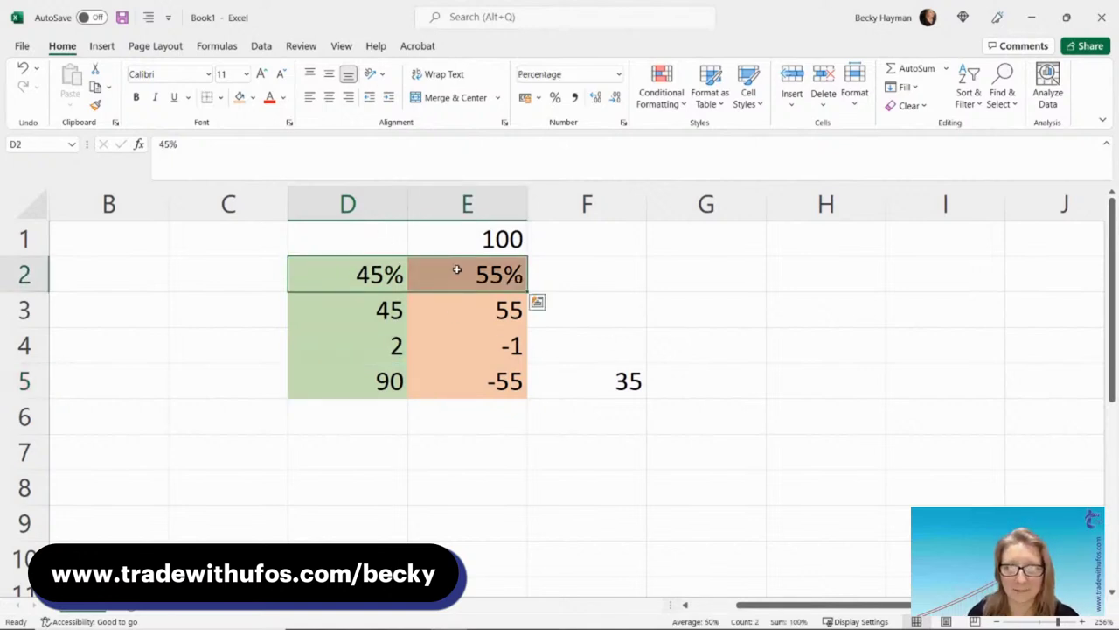
pyautogui.click(365, 270)
pyautogui.write('35')
pyautogui.press('Return')
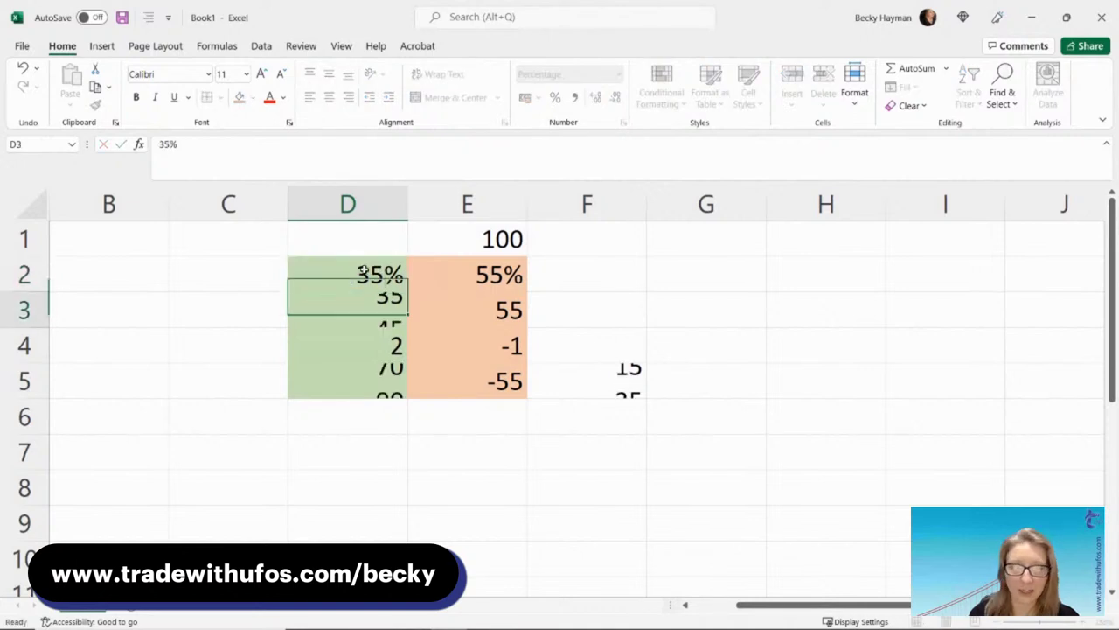
pyautogui.click(450, 275)
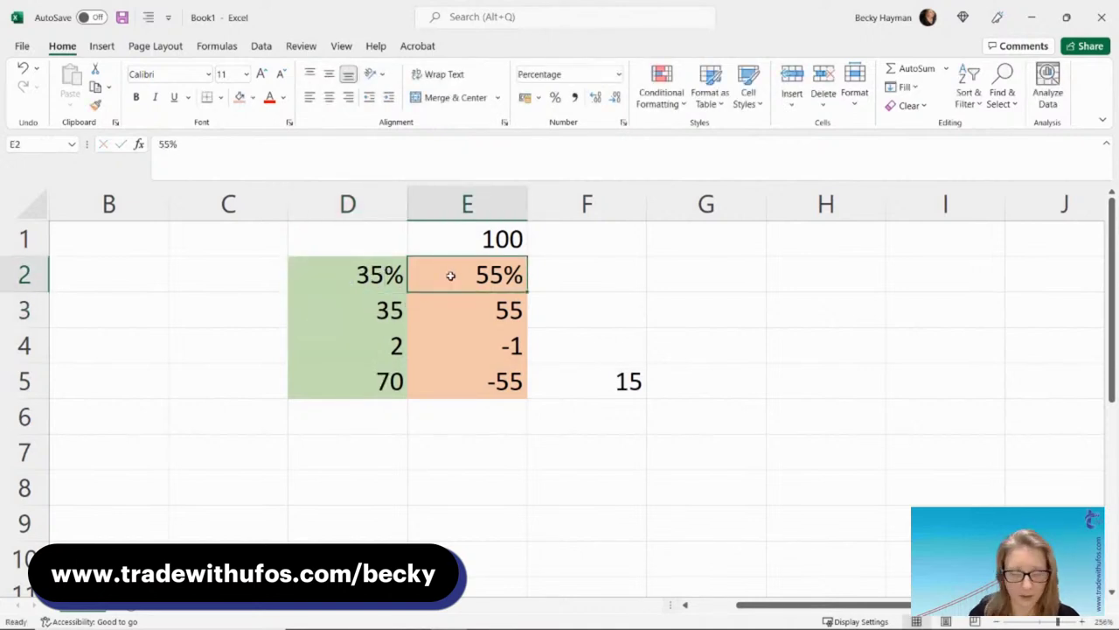
pyautogui.write('65')
pyautogui.press('Return')
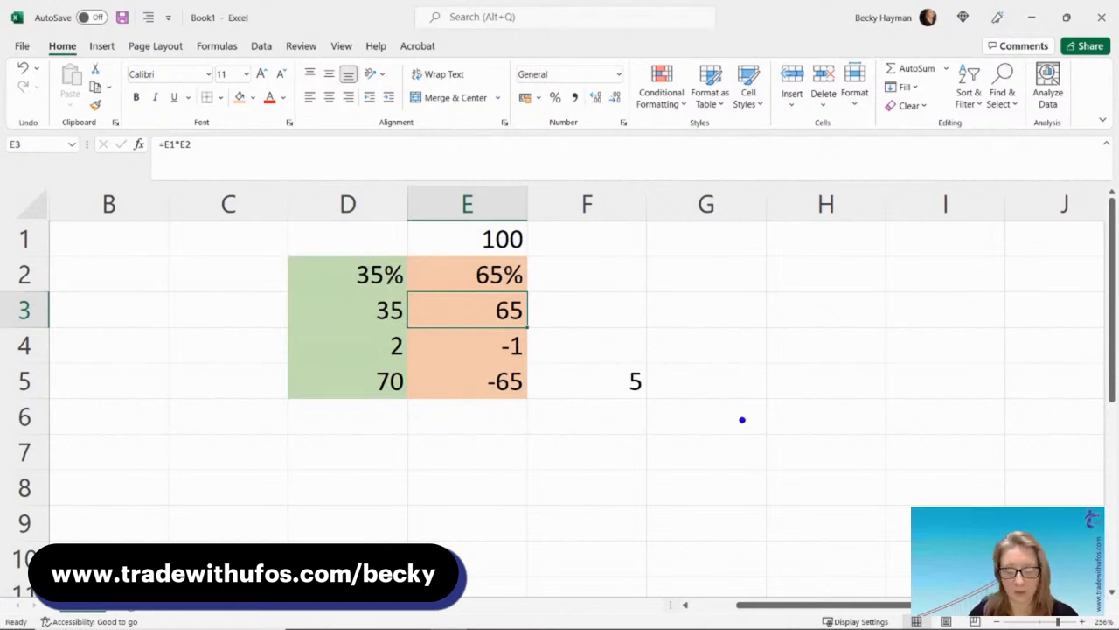
# - Draw a horizontal blue line over columns G to I, a red line below it and a green line above it labelled 1.5
pyautogui.moveTo(694, 440); pyautogui.dragTo(929, 440)
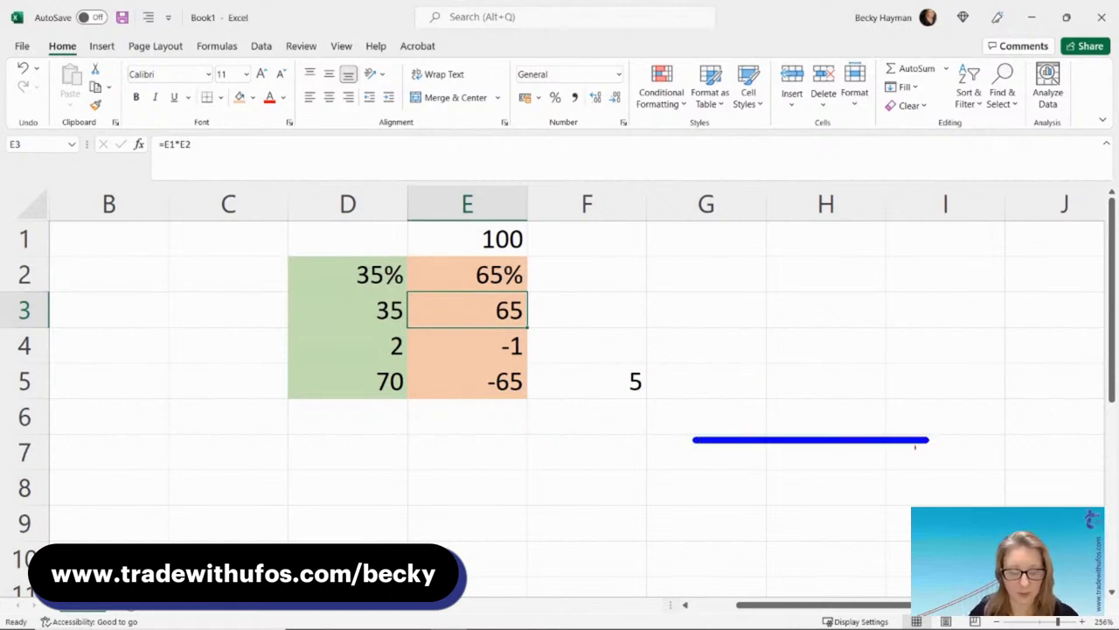
pyautogui.moveTo(694, 484); pyautogui.dragTo(936, 484)
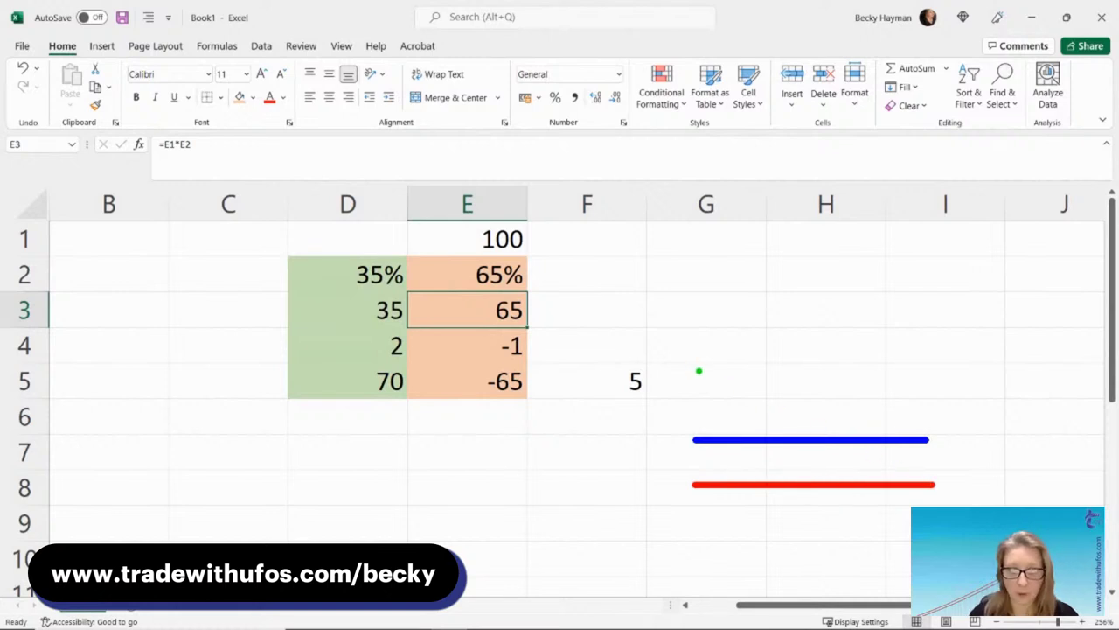
pyautogui.moveTo(698, 370)
pyautogui.mouseDown()
pyautogui.moveTo(927, 370)
pyautogui.moveTo(952, 415)
pyautogui.moveTo(943, 355)
pyautogui.mouseUp()
pyautogui.write('1.5')
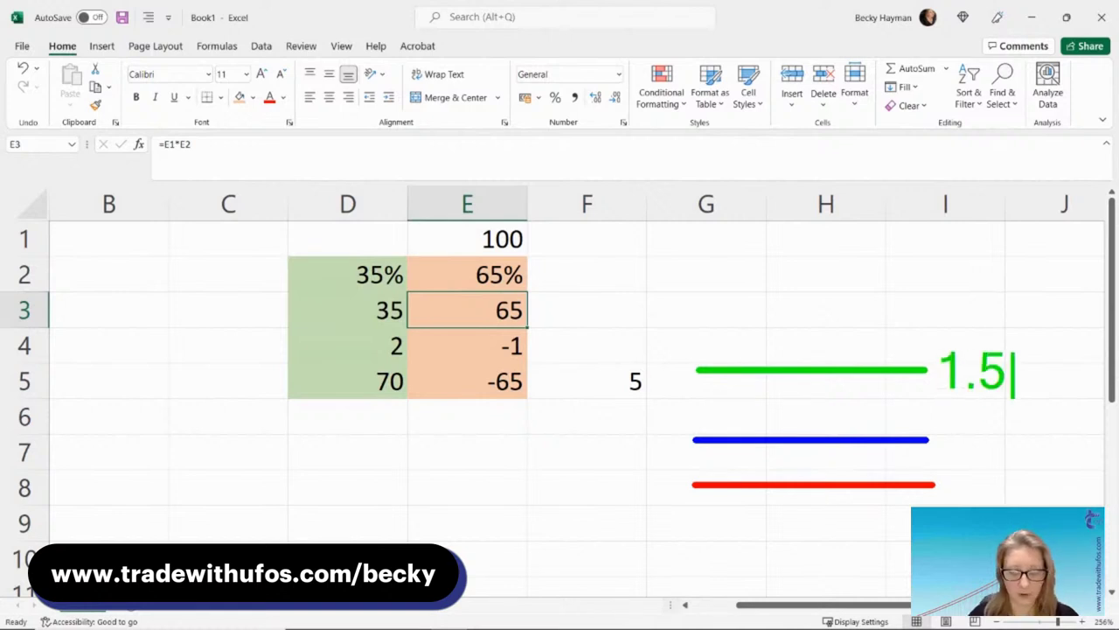
pyautogui.press('Escape')
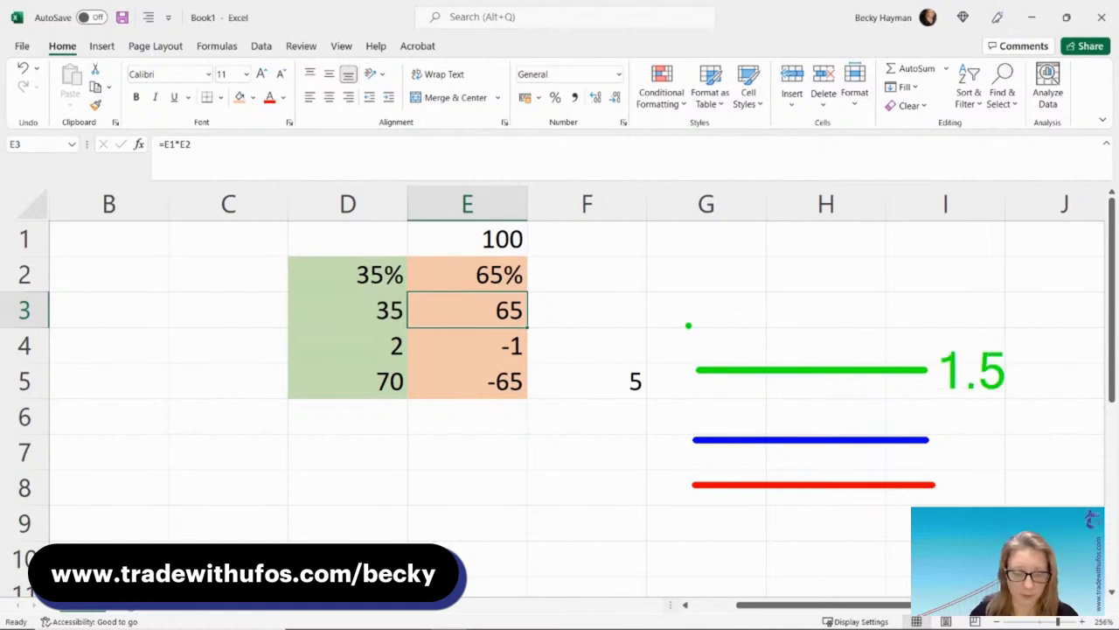
# - Draw a second green line above the 1.5 line and label it 2
pyautogui.moveTo(687, 324)
pyautogui.mouseDown()
pyautogui.moveTo(916, 324)
pyautogui.moveTo(944, 357)
pyautogui.mouseUp()
pyautogui.write('2')
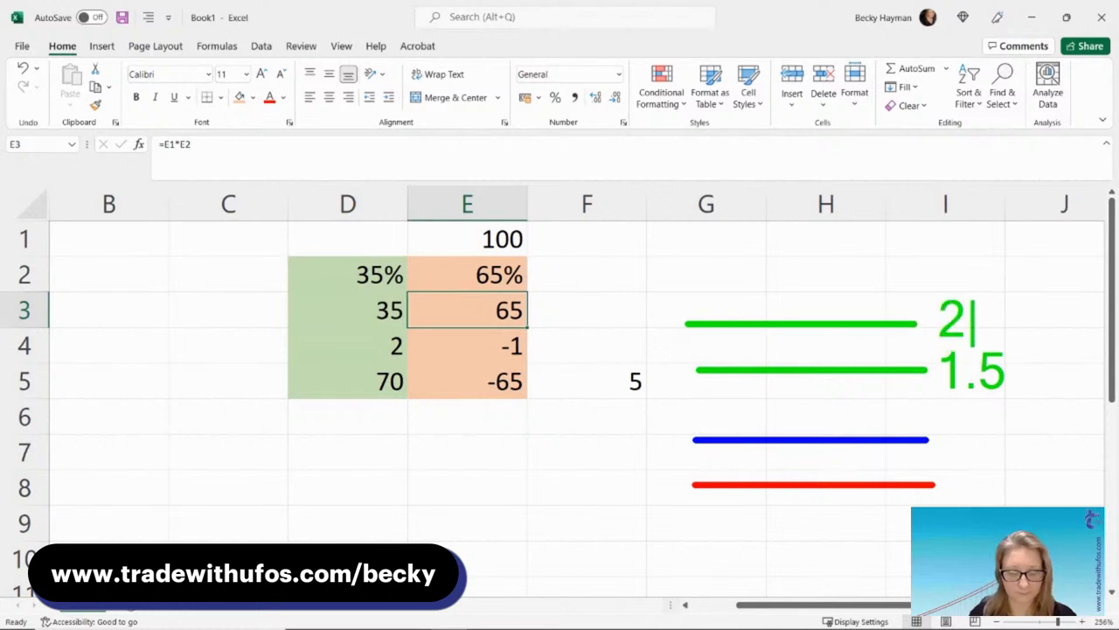
pyautogui.press('Escape')
# - Sketch a pink price path dipping below the blue line, peaking between the green levels and falling, and undo a green arrow up to level 2
pyautogui.press('p')
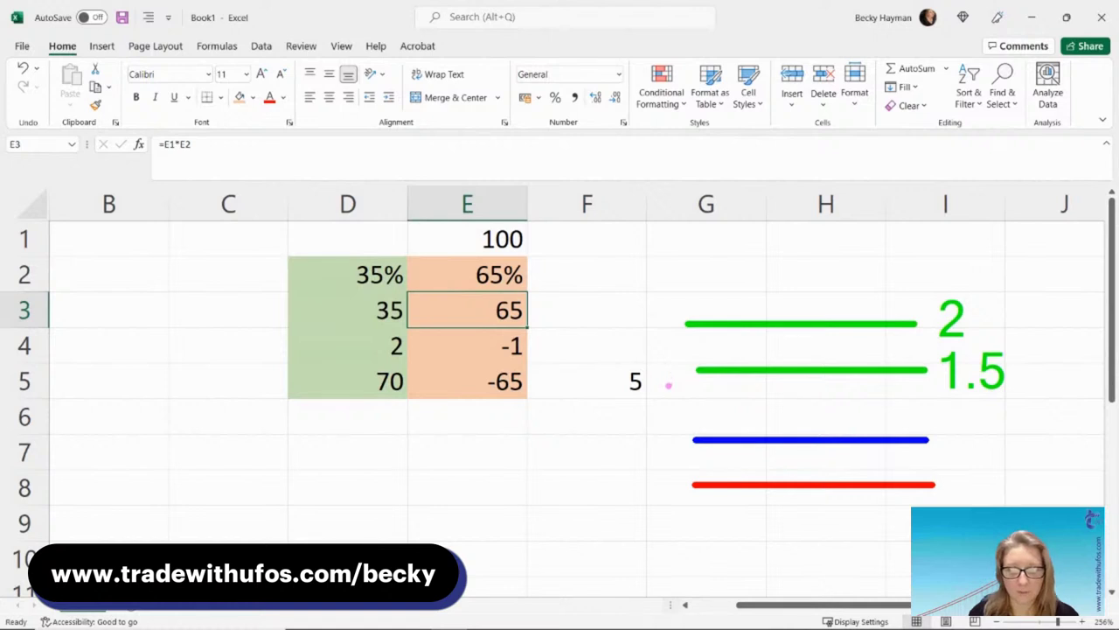
pyautogui.moveTo(668, 384)
pyautogui.mouseDown()
pyautogui.moveTo(705, 386)
pyautogui.moveTo(803, 459)
pyautogui.moveTo(953, 343)
pyautogui.moveTo(1058, 506)
pyautogui.mouseUp()
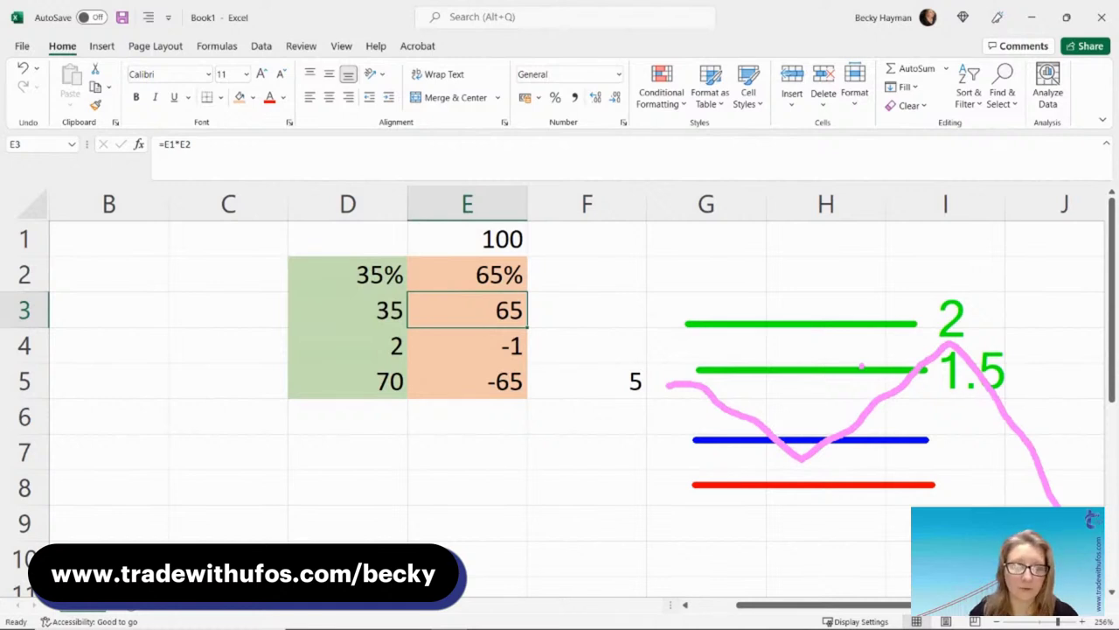
pyautogui.moveTo(840, 437); pyautogui.dragTo(840, 333)
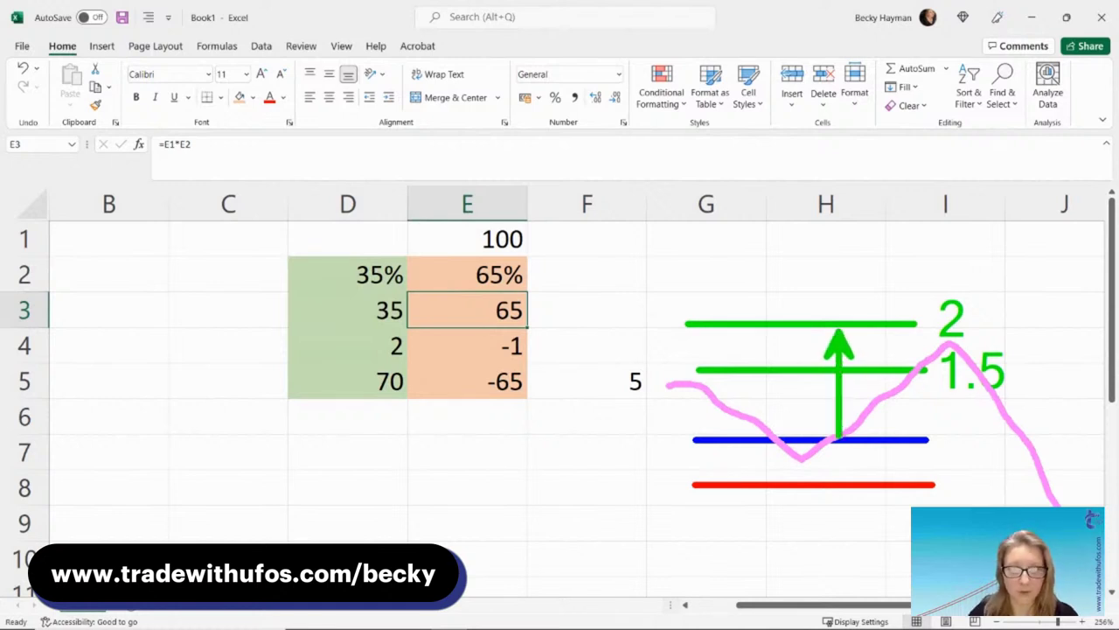
pyautogui.hotkey('ctrl', 'z')
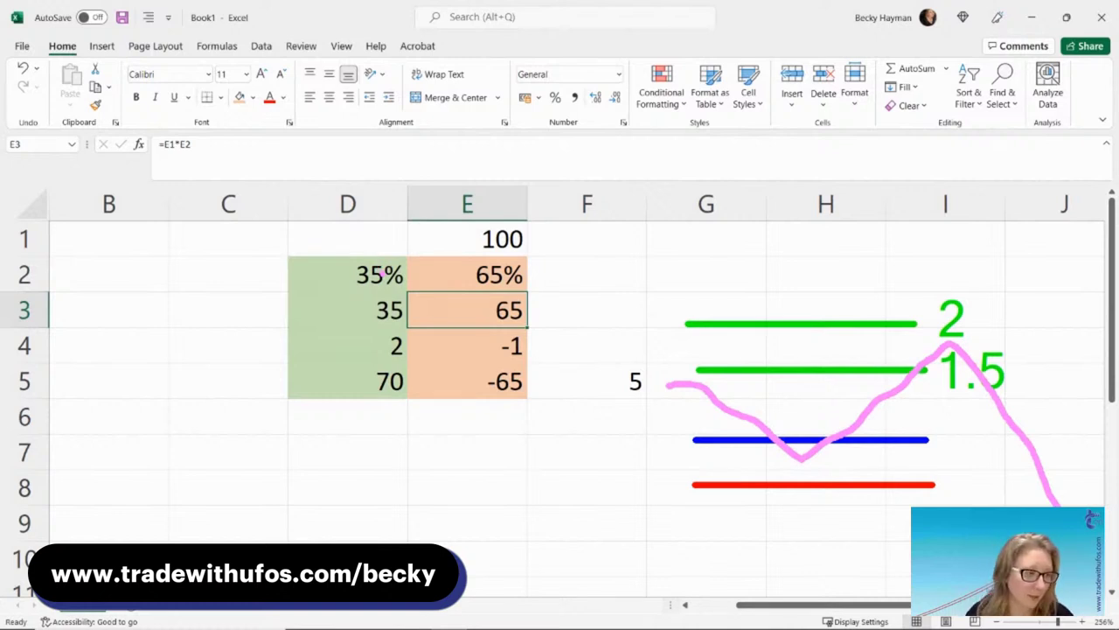
# - Clear the on-screen sketch and switch to the MITK 2 Day chart in TRADDICTIV Options Planner
pyautogui.press('Escape')
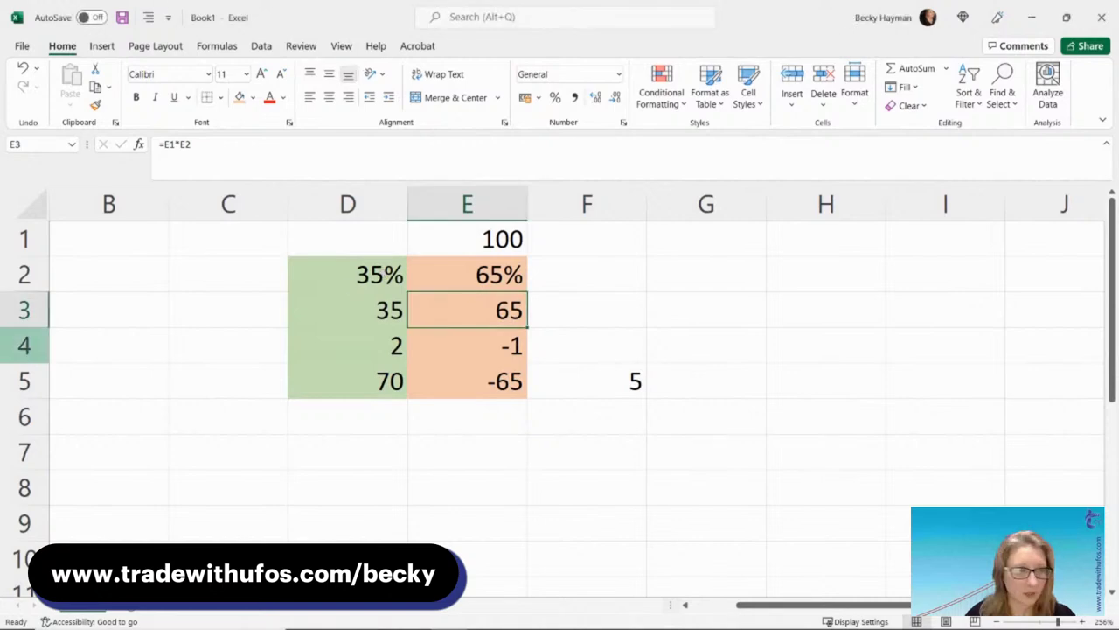
pyautogui.hotkey('alt', 'Tab')
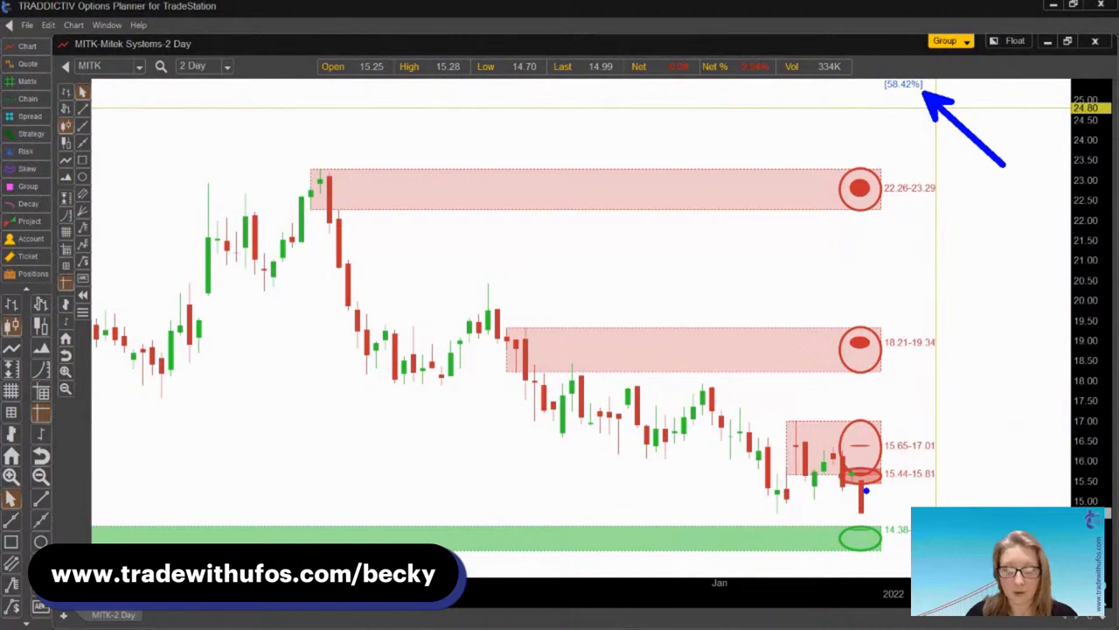
# - Sketch a blue path from the last candle down into the green zone and back up, and undo it
pyautogui.moveTo(862, 507)
pyautogui.mouseDown()
pyautogui.moveTo(866, 534)
pyautogui.moveTo(888, 502)
pyautogui.mouseUp()
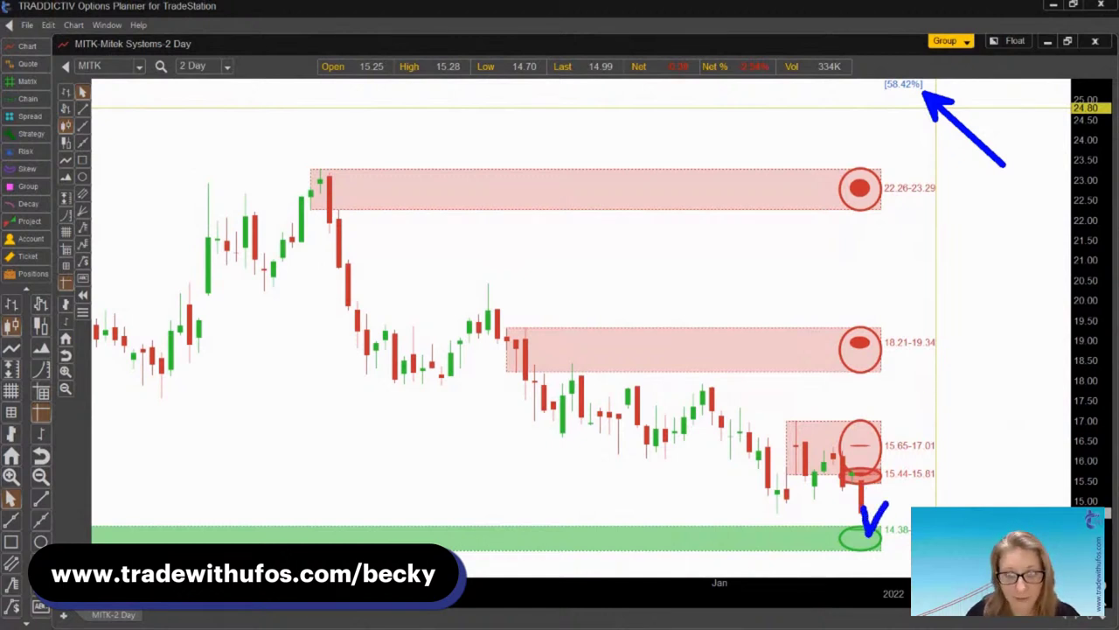
pyautogui.hotkey('ctrl', 'z')
pyautogui.hotkey('ctrl', 'z')
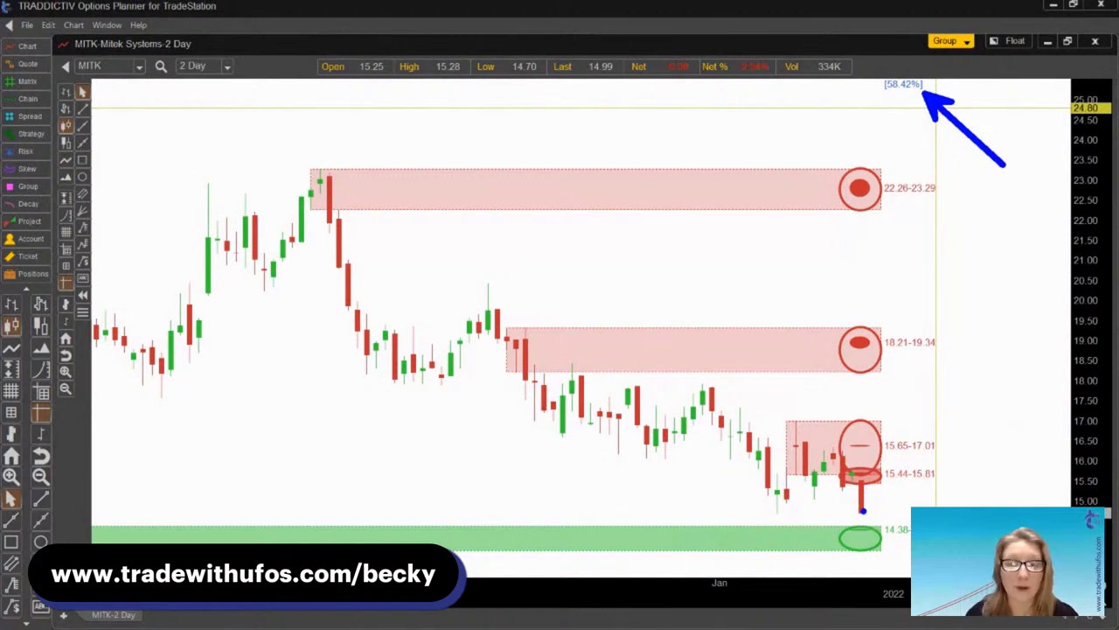
pyautogui.moveTo(863, 510)
pyautogui.mouseDown()
pyautogui.moveTo(875, 473)
pyautogui.moveTo(888, 507)
pyautogui.mouseUp()
pyautogui.hotkey('ctrl', 'z')
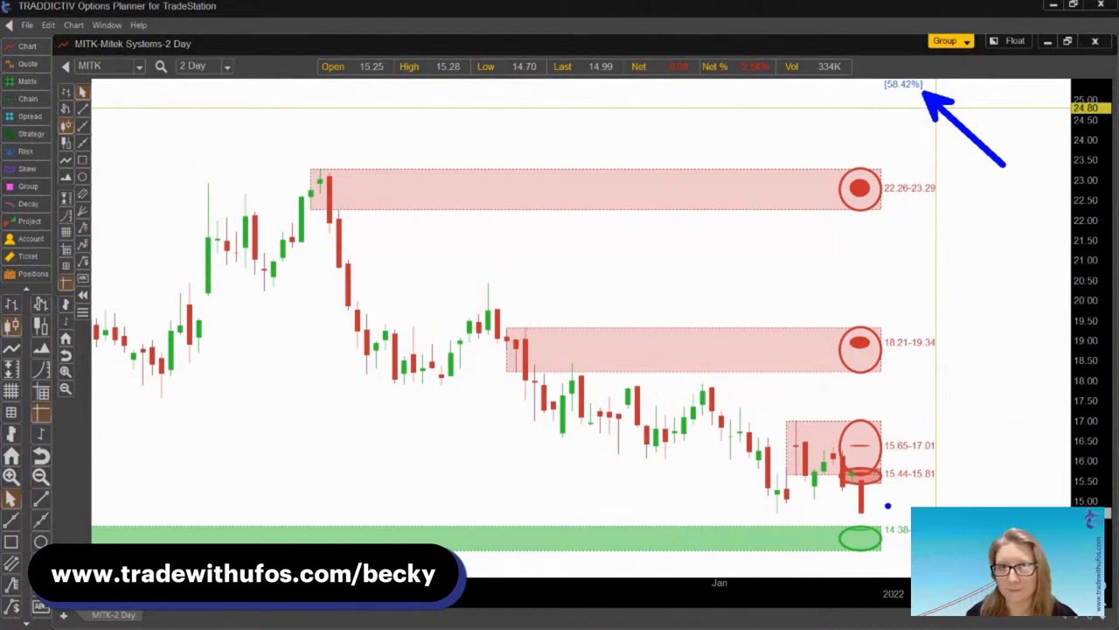
# - Redraw the blue arrow pointing at the [58.42%] label, and sketch and undo a blue path from the last candle up to the red zone
pyautogui.hotkey('ctrl', 'z')
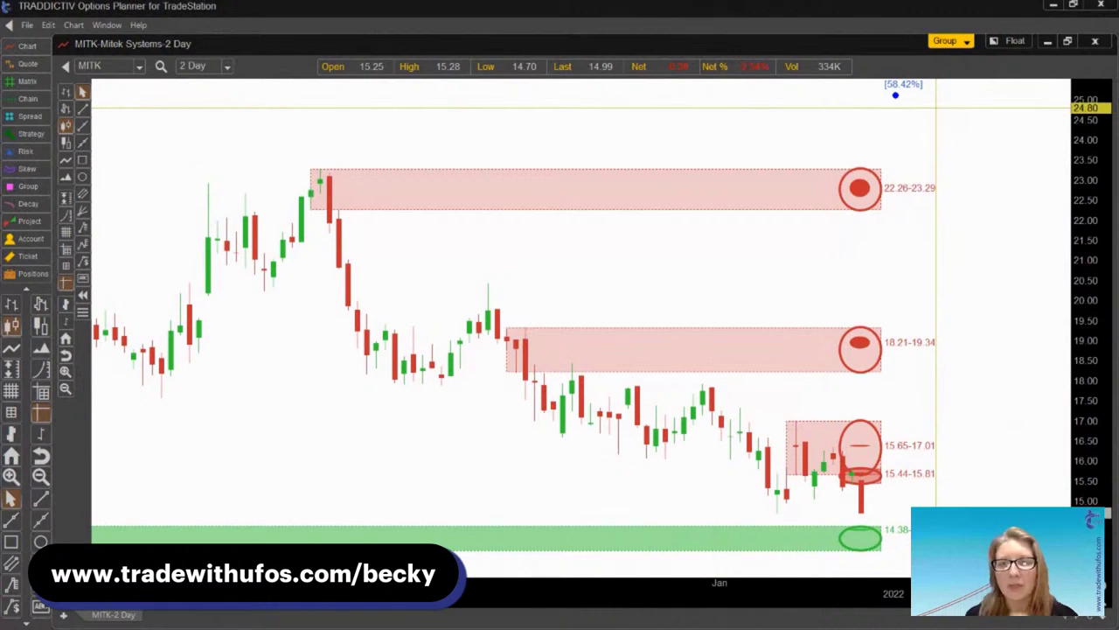
pyautogui.moveTo(896, 95)
pyautogui.mouseDown()
pyautogui.moveTo(929, 145)
pyautogui.moveTo(932, 183)
pyautogui.mouseUp()
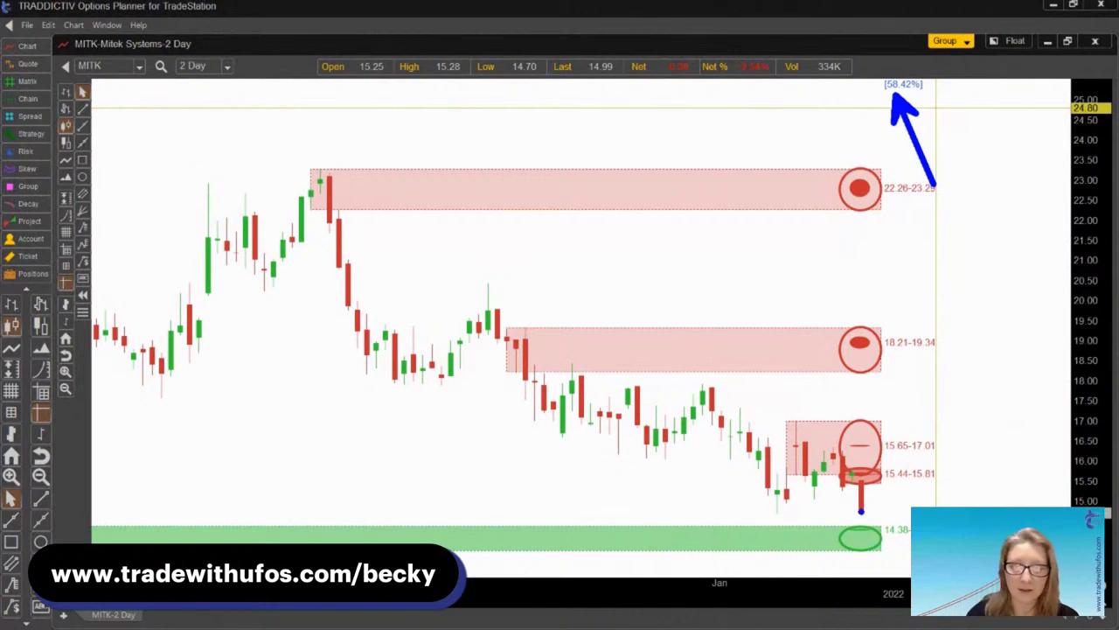
pyautogui.moveTo(863, 511)
pyautogui.mouseDown()
pyautogui.moveTo(846, 483)
pyautogui.moveTo(839, 529)
pyautogui.mouseUp()
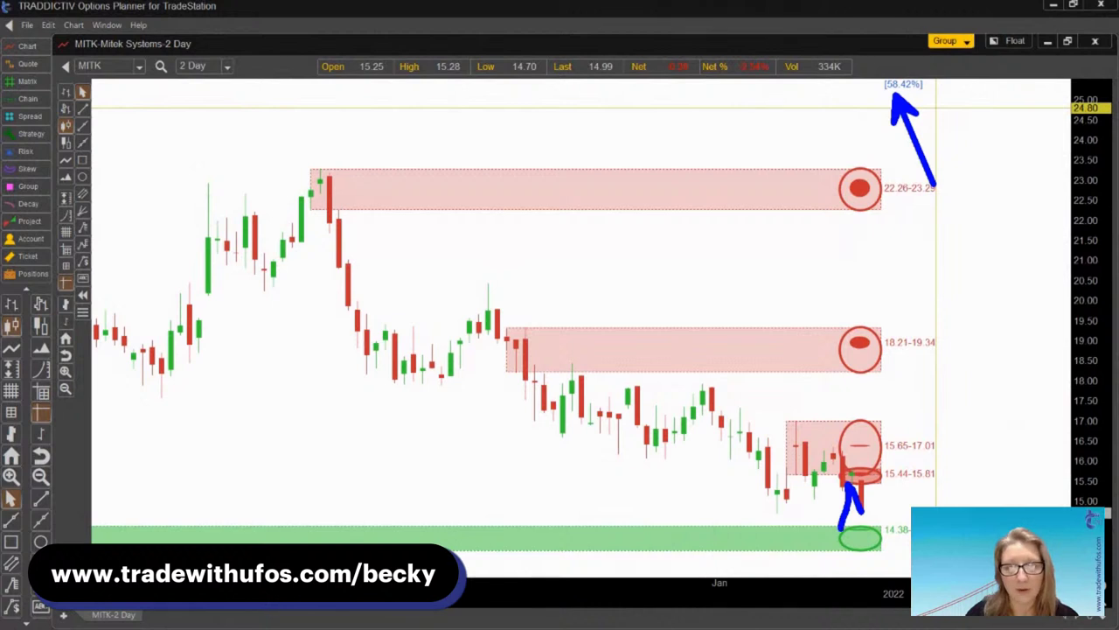
pyautogui.hotkey('ctrl', 'z')
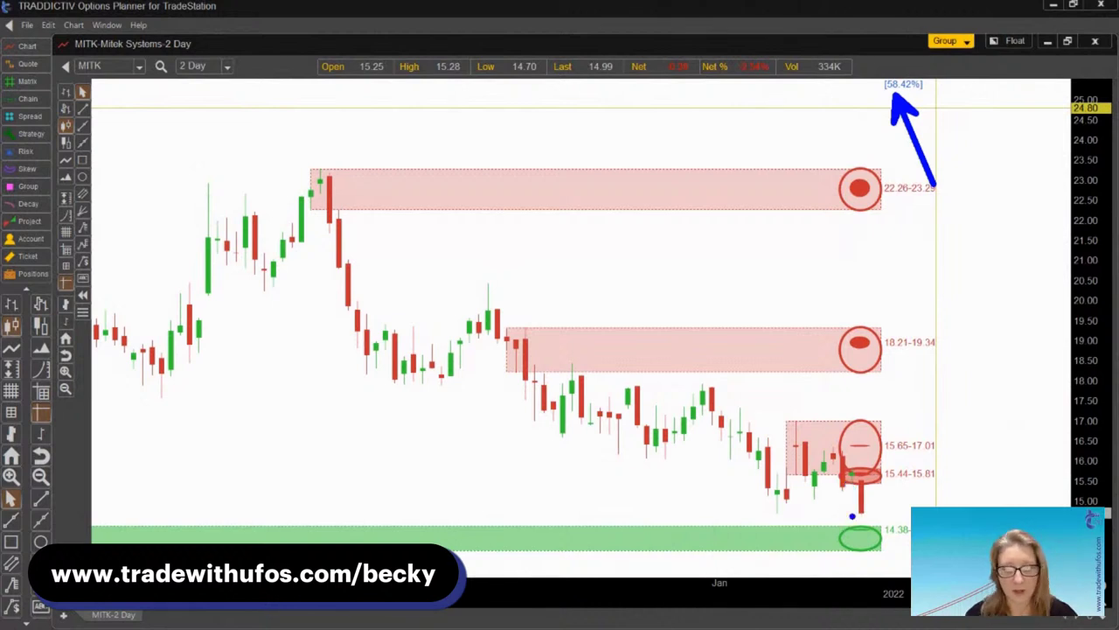
# - Undo the blue arrow and load the FB chart, scaled so the red and green zones around the price are in view
pyautogui.hotkey('ctrl', 'z')
pyautogui.write('FB')
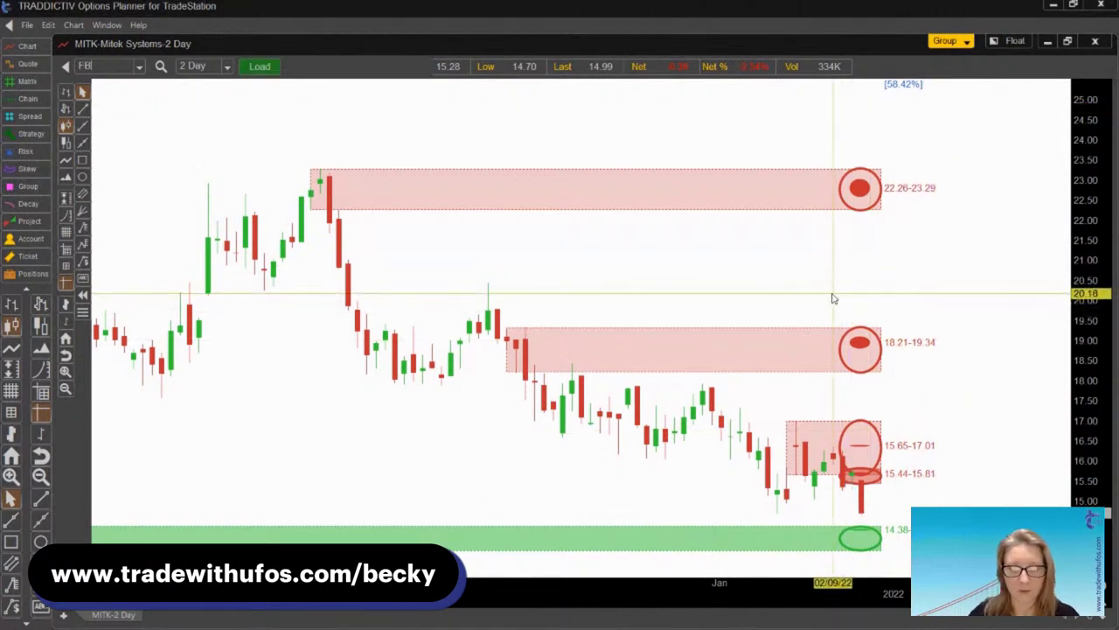
pyautogui.press('Return')
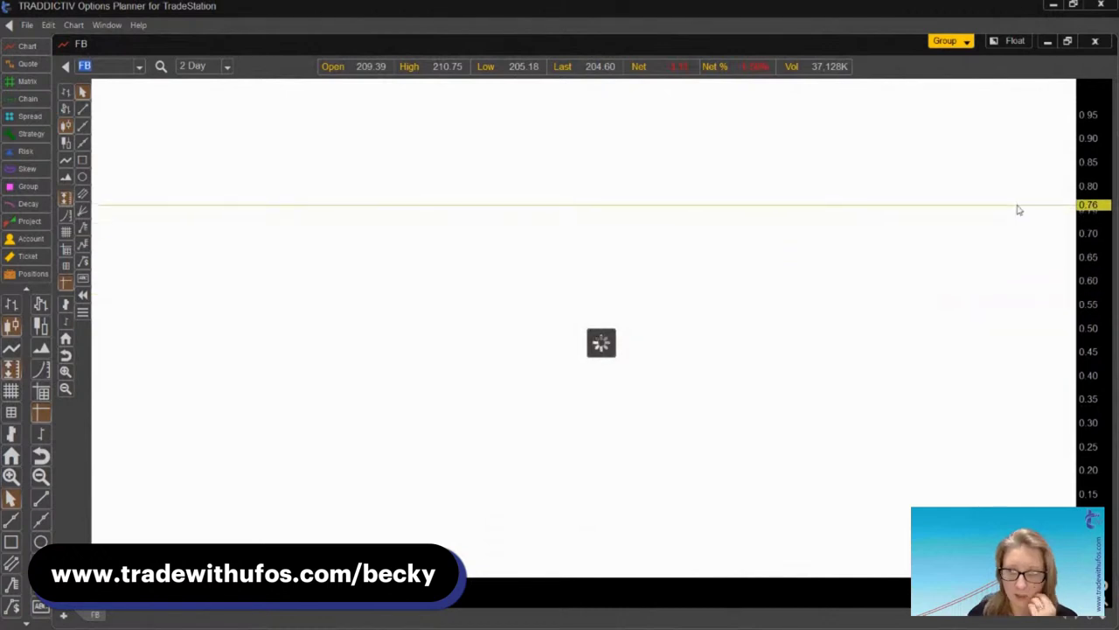
pyautogui.moveTo(1096, 182); pyautogui.dragTo(1097, 289)
pyautogui.moveTo(904, 295); pyautogui.dragTo(894, 237)
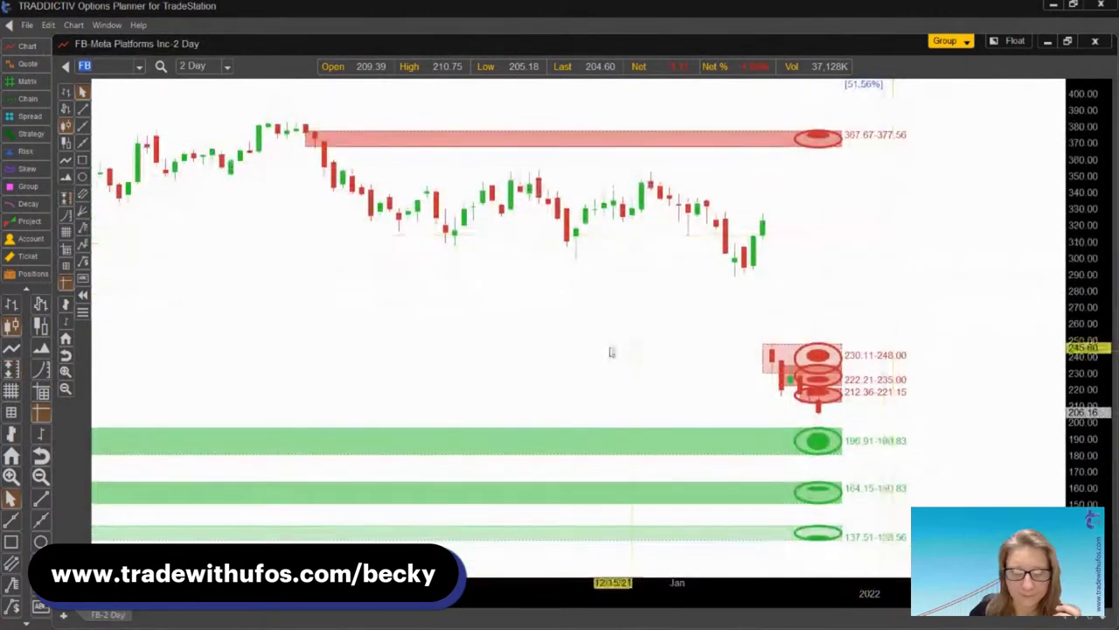
# - Load the AMZN 2 Day chart with its price scale compressed to leave room above and below the zones
pyautogui.write('AMZN')
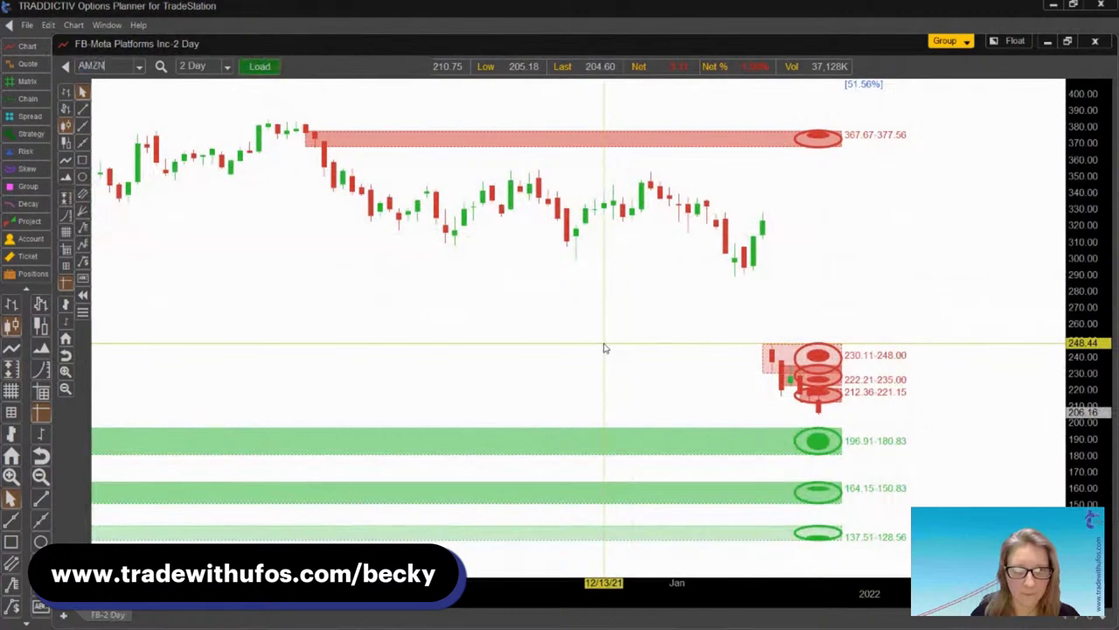
pyautogui.press('Return')
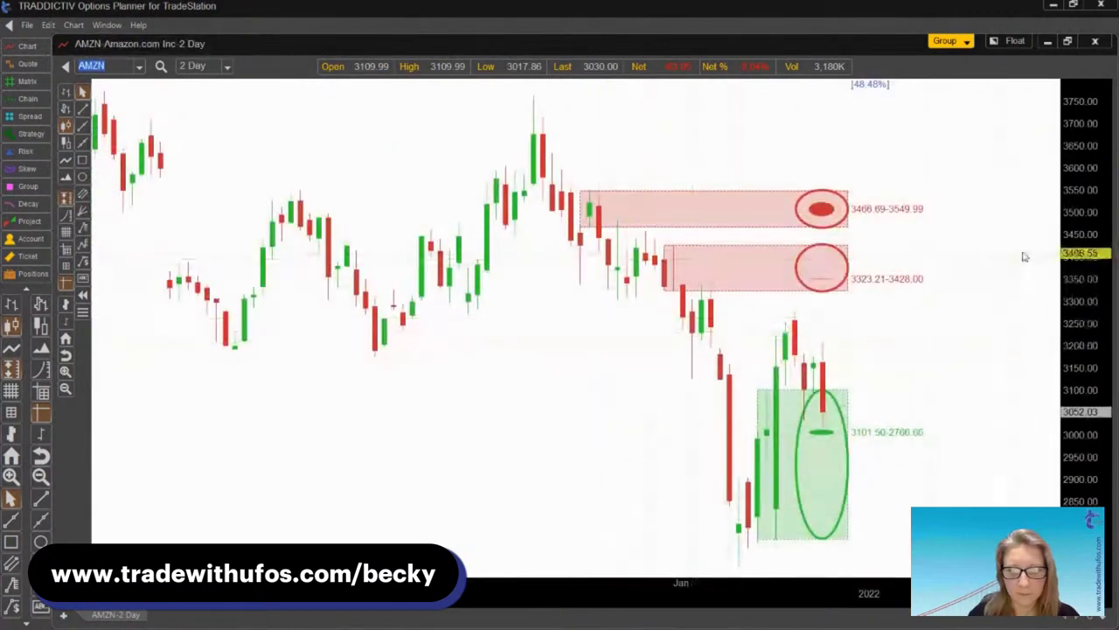
pyautogui.moveTo(1082, 254); pyautogui.dragTo(1081, 289)
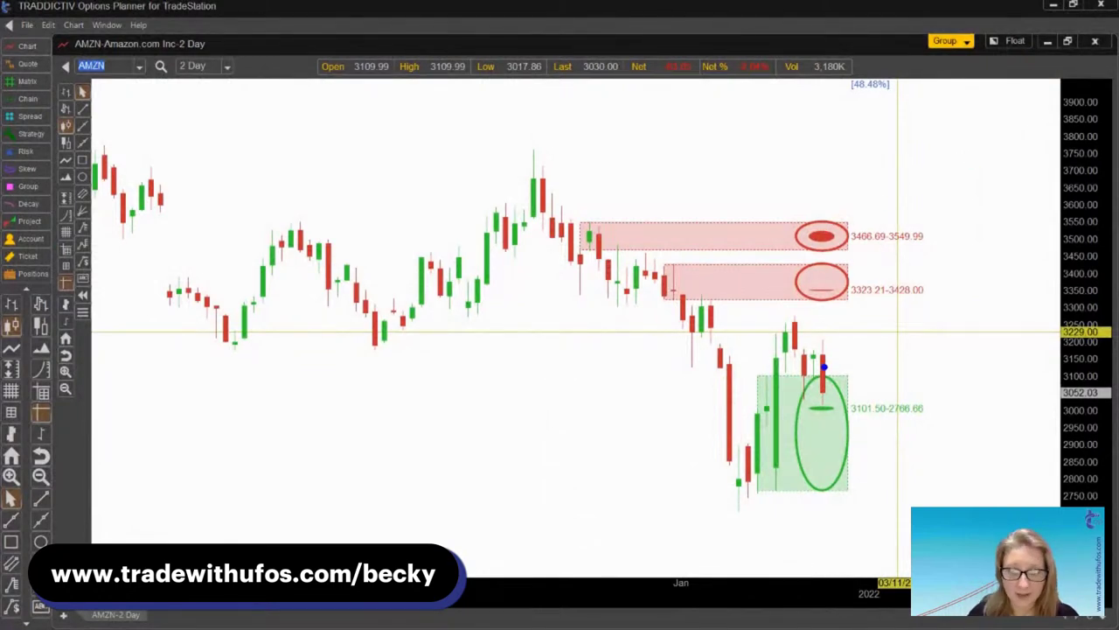
# - Sketch a blue path from the last AMZN candle up to the lower red zone, and undo it
pyautogui.moveTo(824, 367)
pyautogui.mouseDown()
pyautogui.moveTo(826, 388)
pyautogui.moveTo(838, 295)
pyautogui.mouseUp()
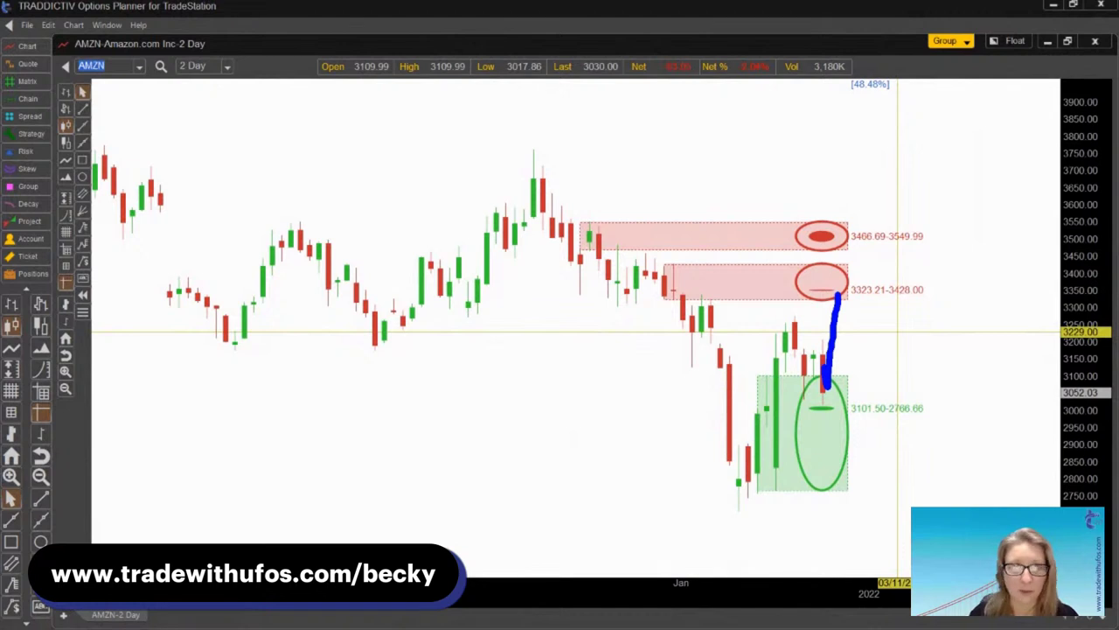
pyautogui.moveTo(823, 354)
pyautogui.mouseDown()
pyautogui.moveTo(827, 292)
pyautogui.moveTo(883, 404)
pyautogui.mouseUp()
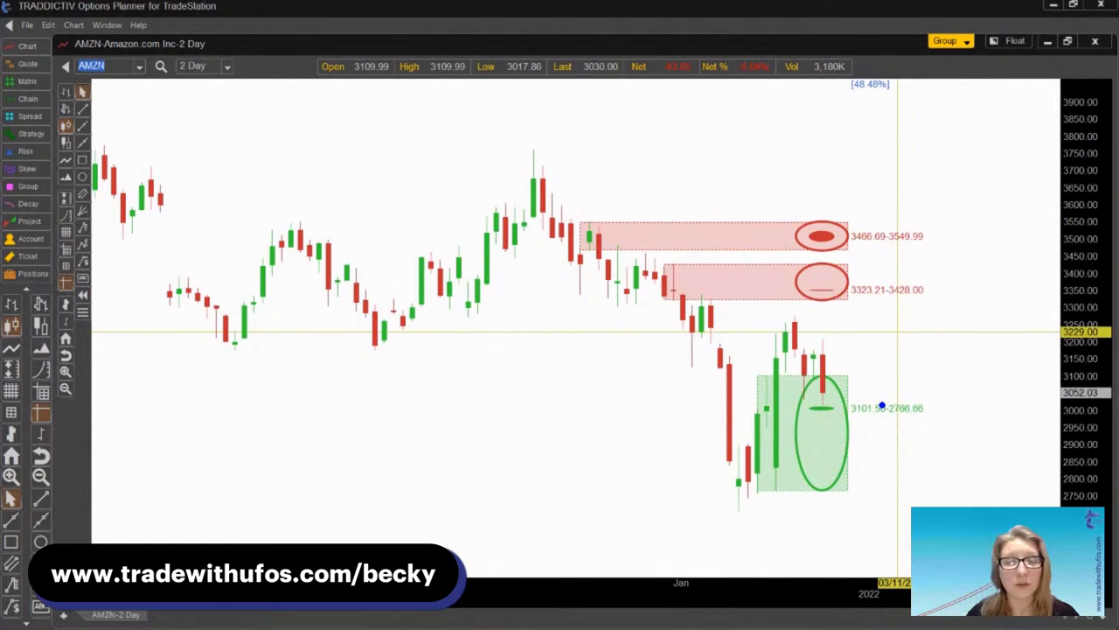
# - Draw a blue vertical line between the lower red zone and the green zone, with a blue line on the green zone's top and red on its base
pyautogui.moveTo(813, 301); pyautogui.dragTo(812, 371)
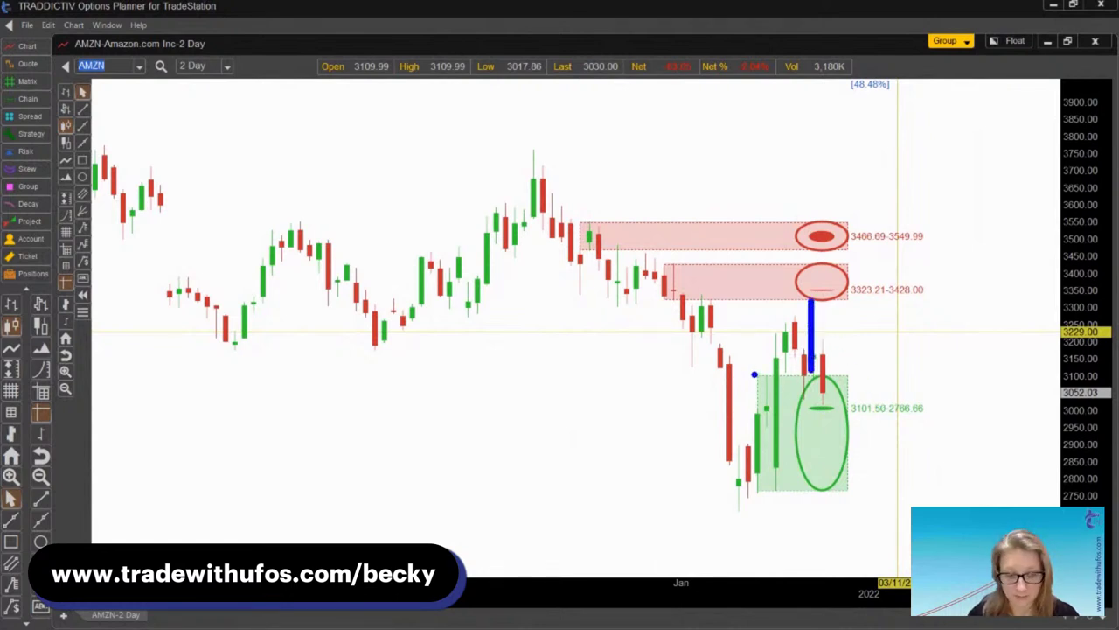
pyautogui.moveTo(754, 376); pyautogui.dragTo(906, 376)
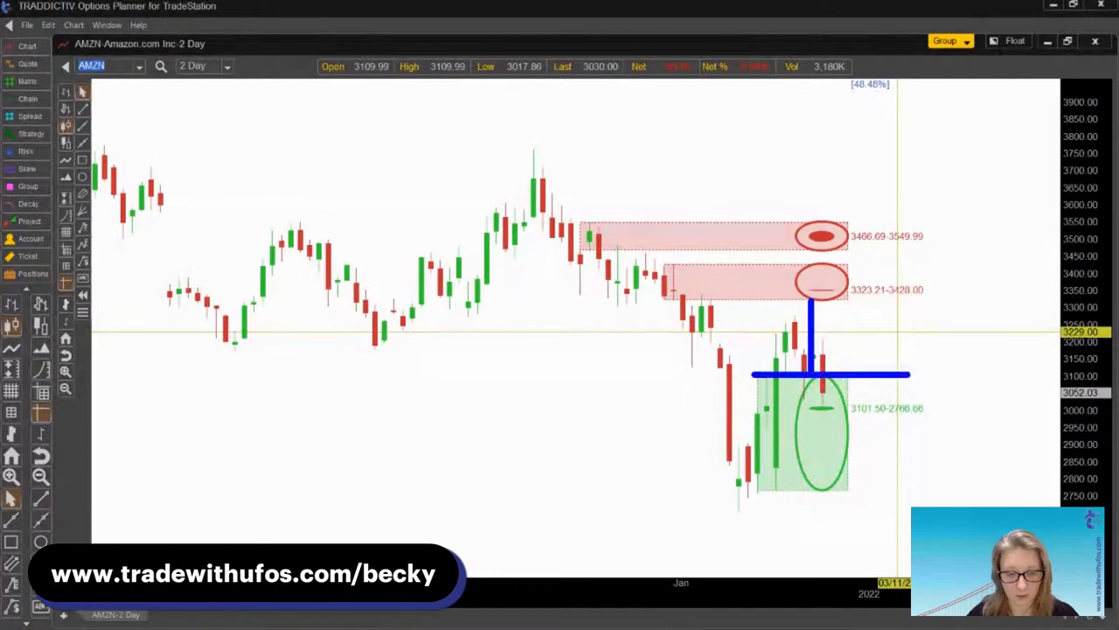
pyautogui.moveTo(754, 491); pyautogui.dragTo(955, 492)
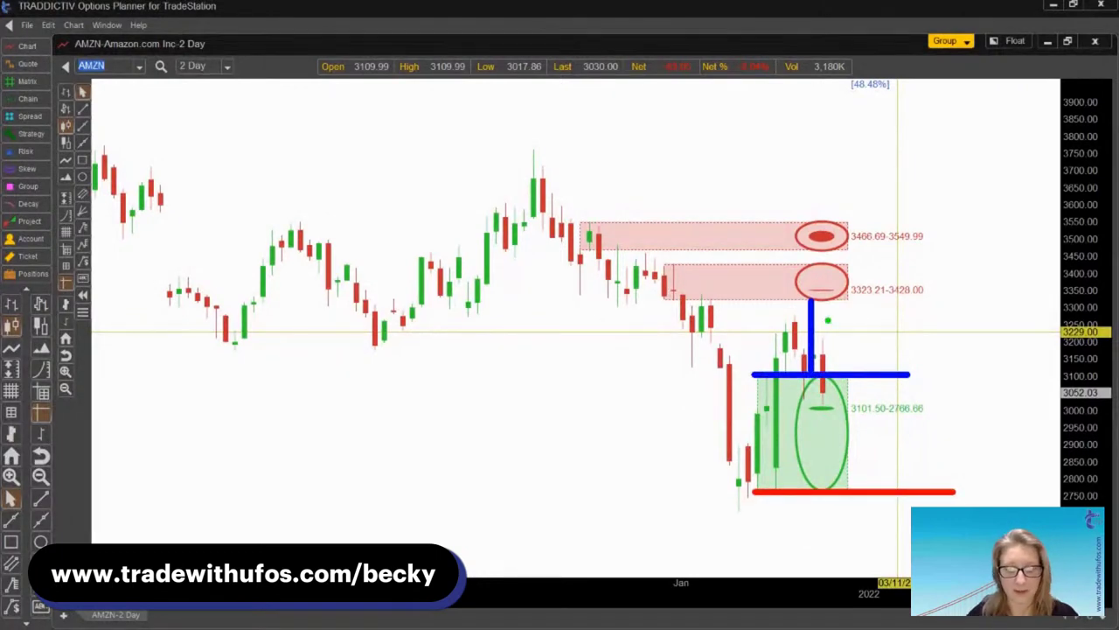
# - Draw a green target line under the lower red zone and another under the upper red zone, undoing each one
pyautogui.moveTo(733, 300); pyautogui.dragTo(932, 300)
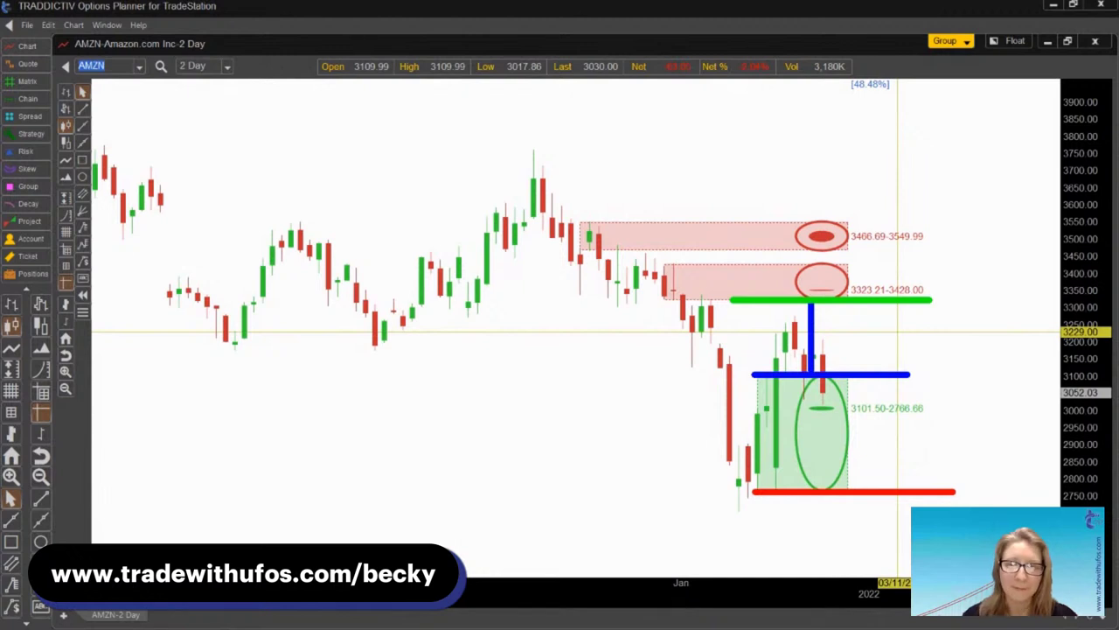
pyautogui.press('Delete')
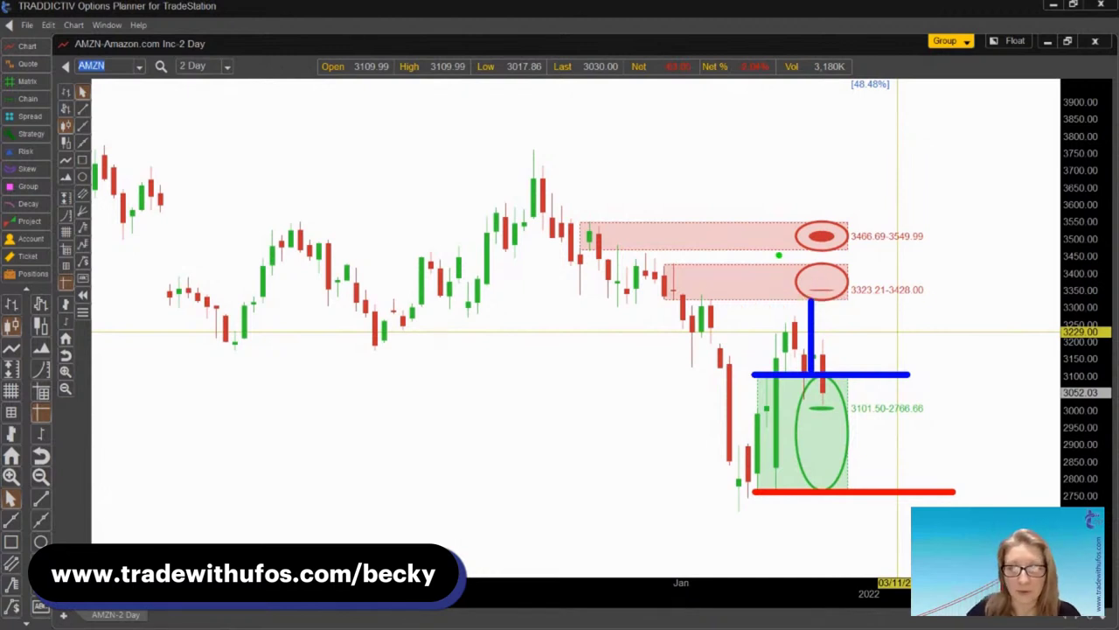
pyautogui.moveTo(771, 248); pyautogui.dragTo(915, 247)
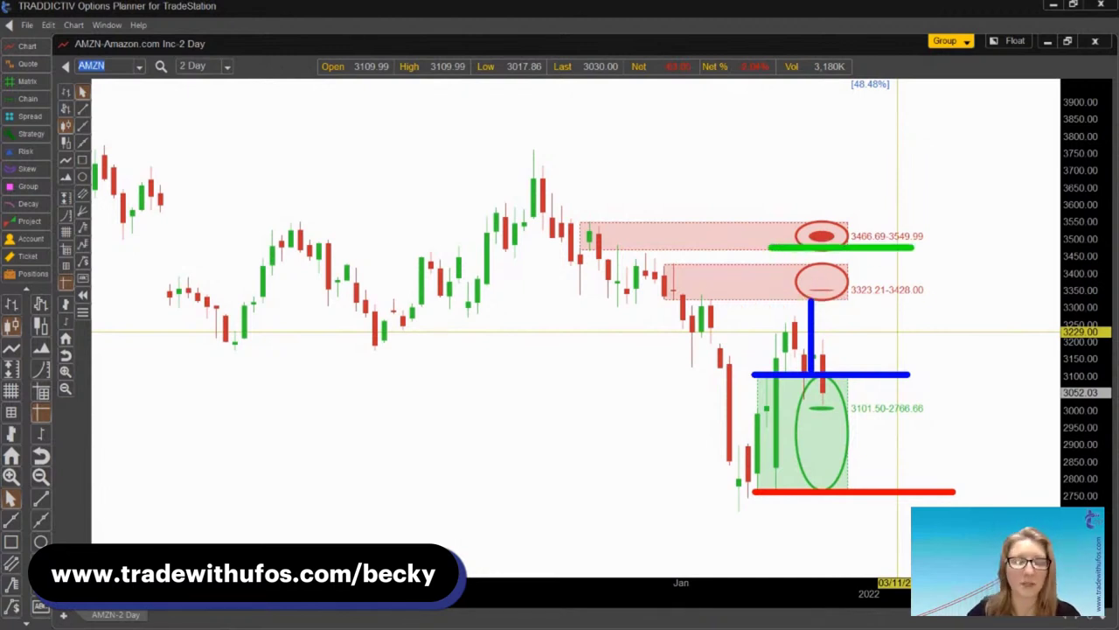
pyautogui.press('Delete')
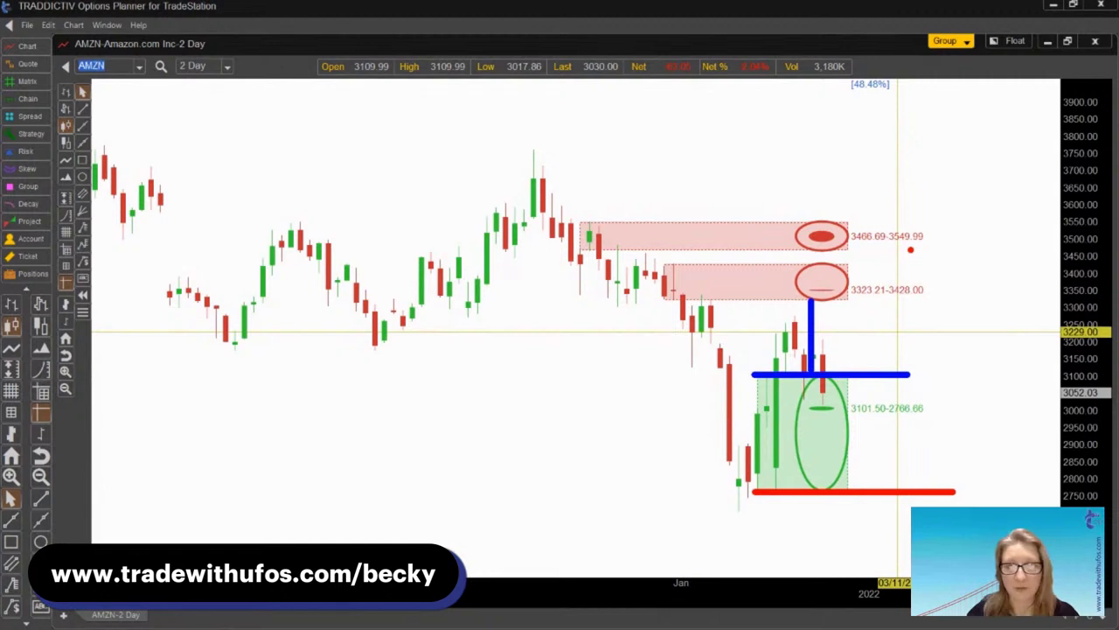
# - Draw a red rectangle near the 3900 level with a green line along its base, and clear the whole on-screen sketch
pyautogui.moveTo(750, 87); pyautogui.dragTo(921, 117)
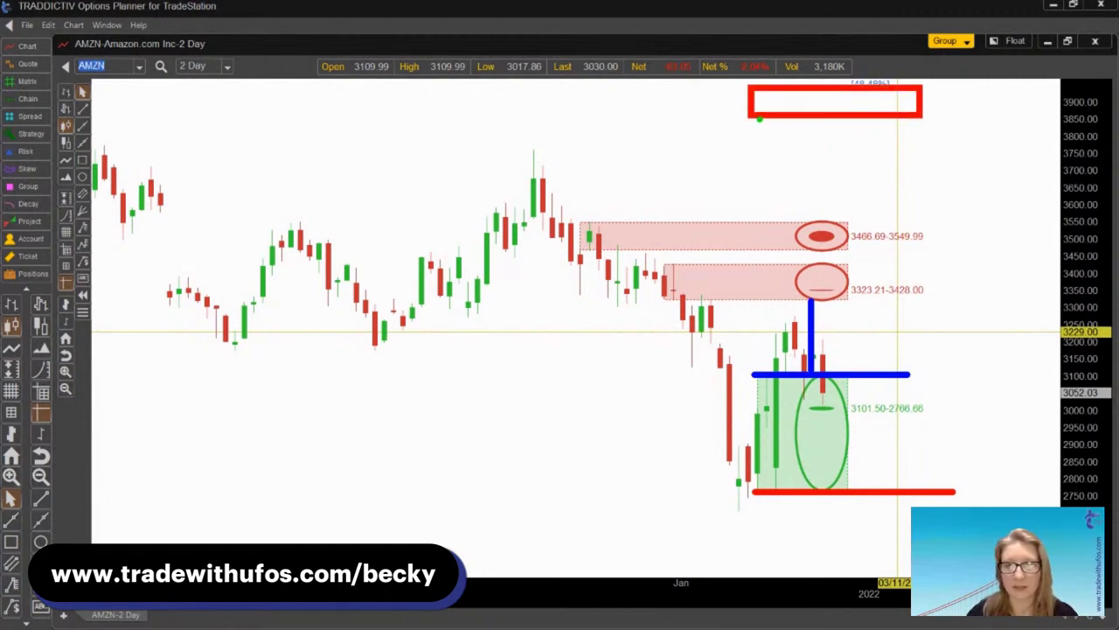
pyautogui.moveTo(757, 119); pyautogui.dragTo(964, 119)
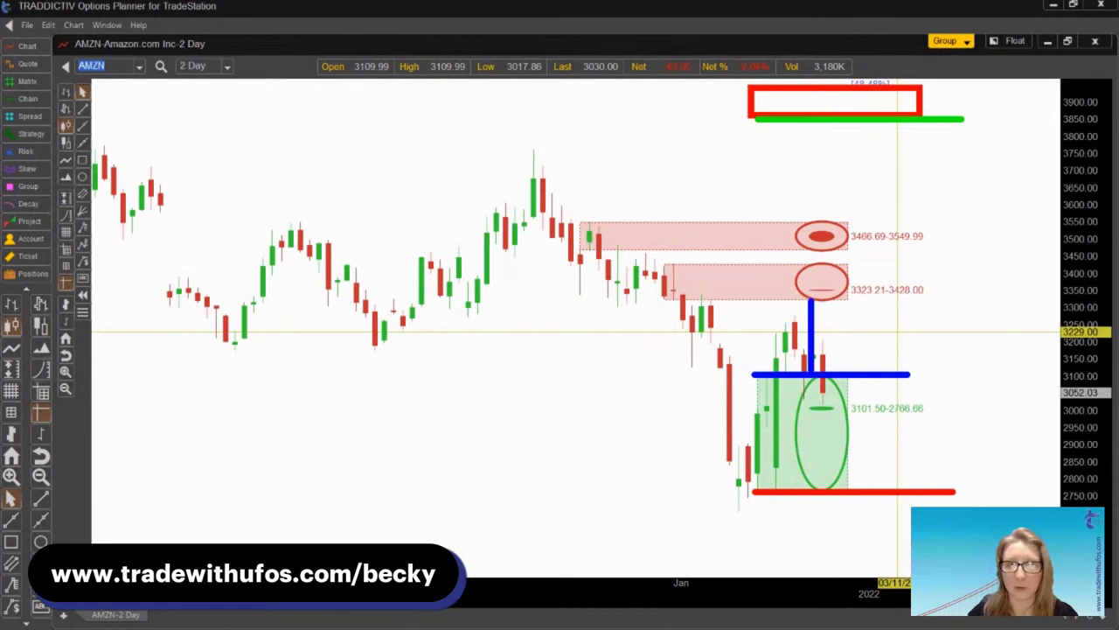
pyautogui.press('Escape')
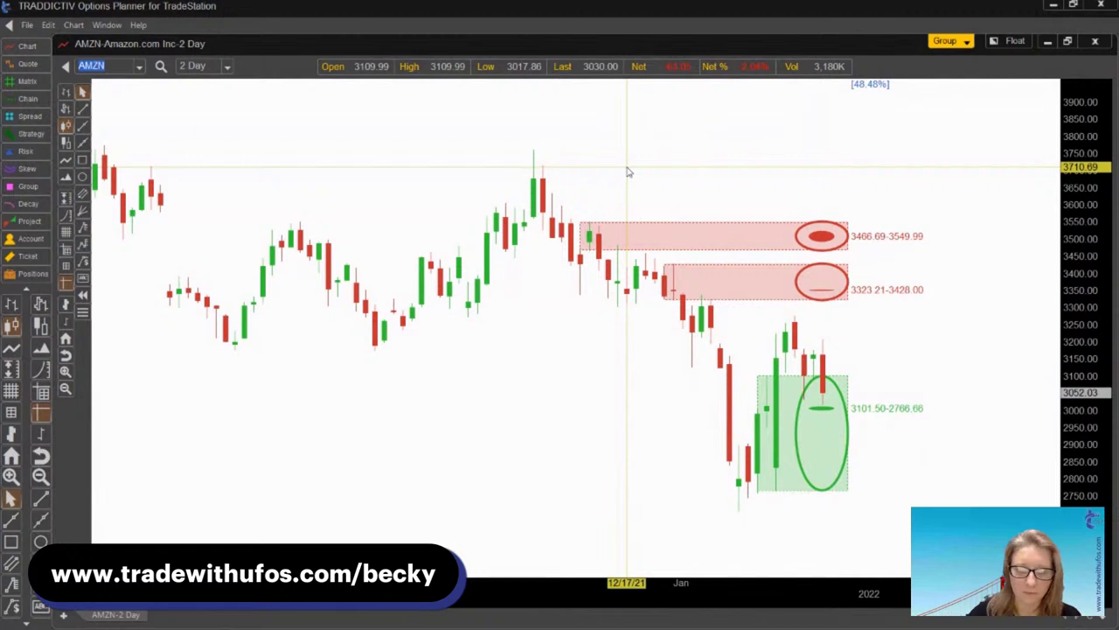
pyautogui.write('TSLA')
pyautogui.press('Return')
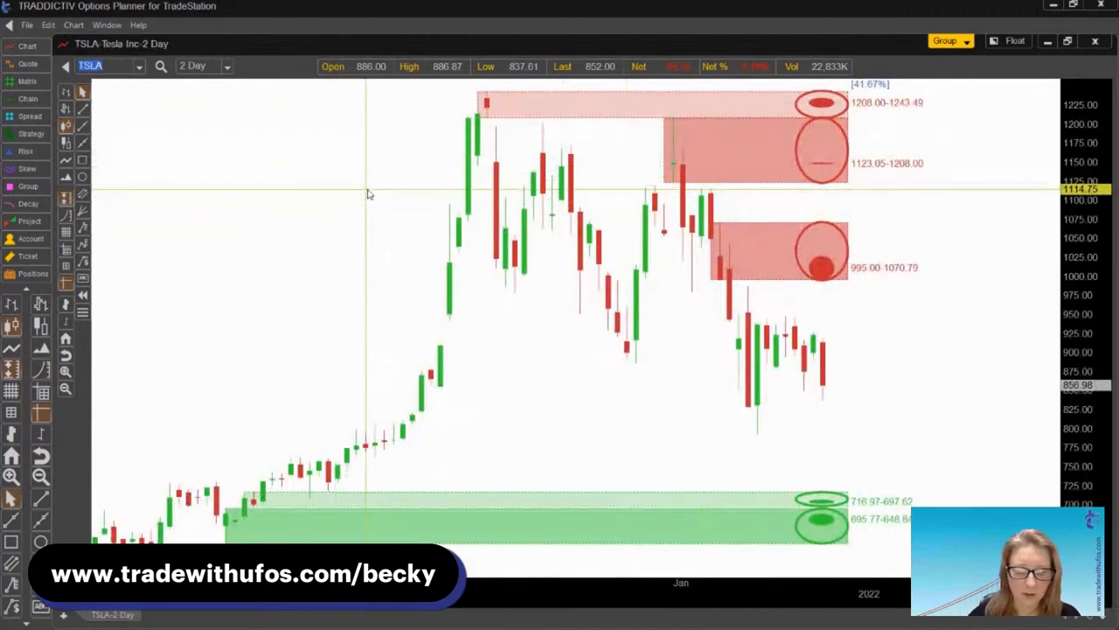
pyautogui.write('@ES')
pyautogui.press('Return')
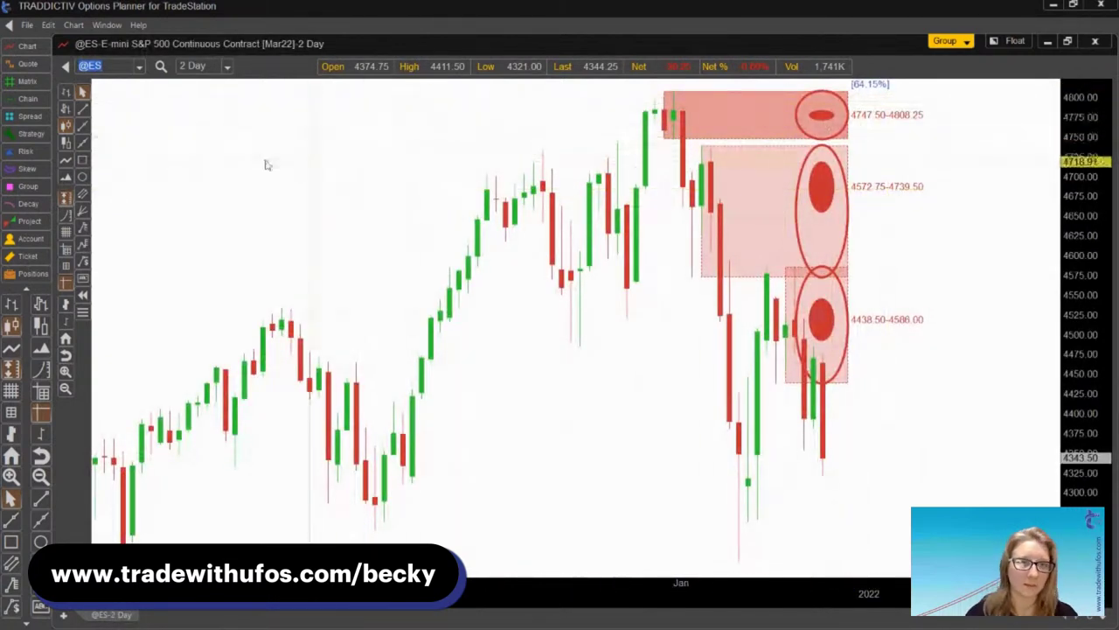
pyautogui.moveTo(1092, 194); pyautogui.dragTo(1100, 319)
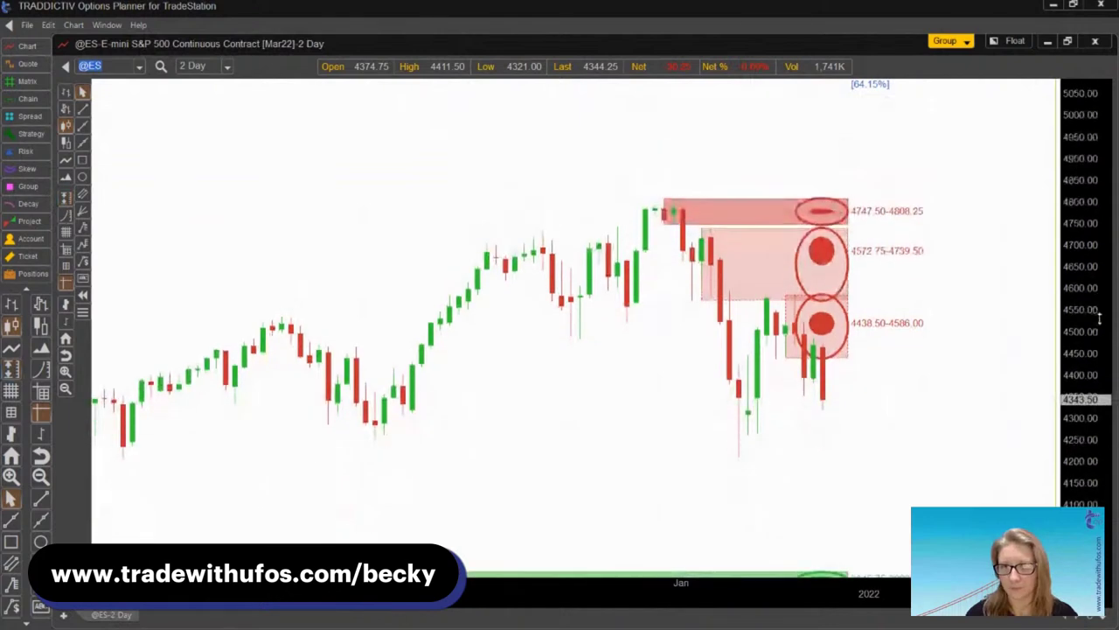
pyautogui.moveTo(954, 350); pyautogui.dragTo(912, 280)
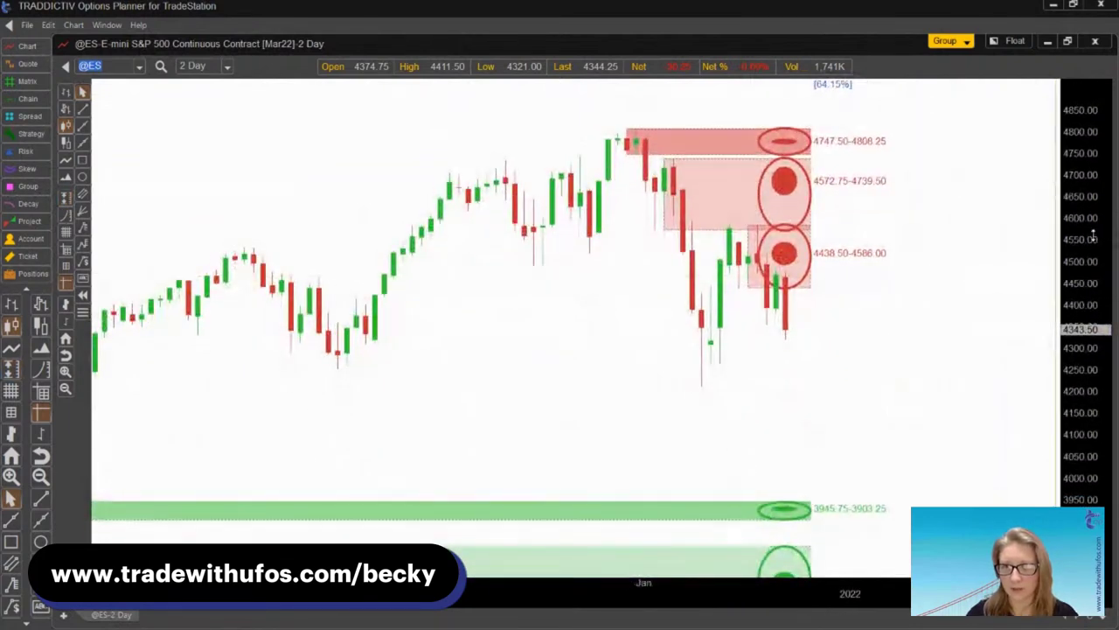
pyautogui.moveTo(1093, 236); pyautogui.dragTo(932, 315)
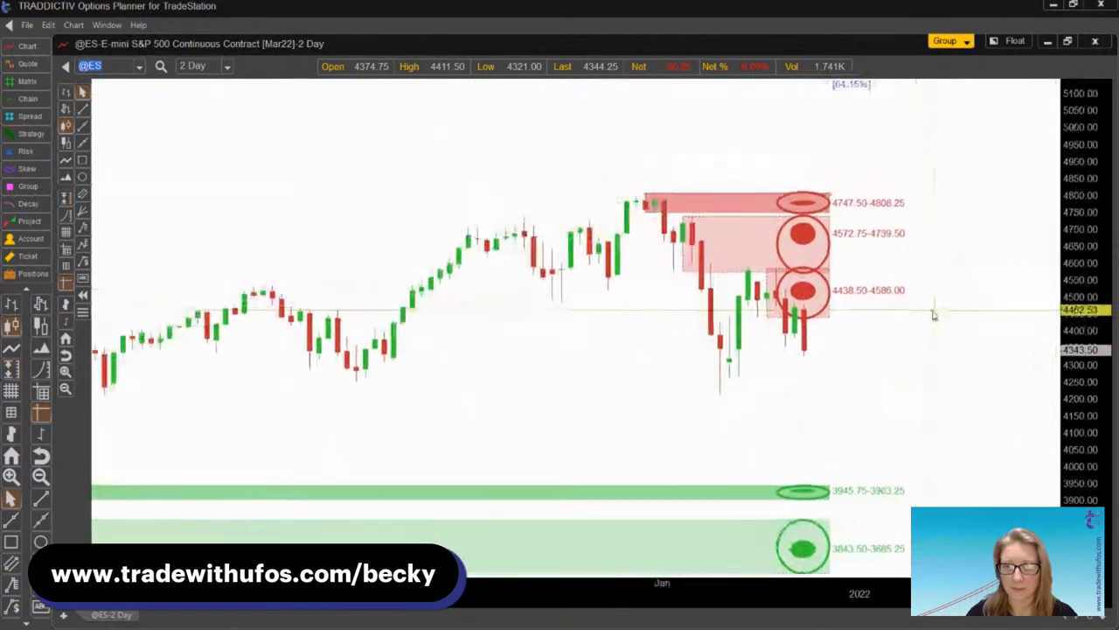
pyautogui.click(874, 102)
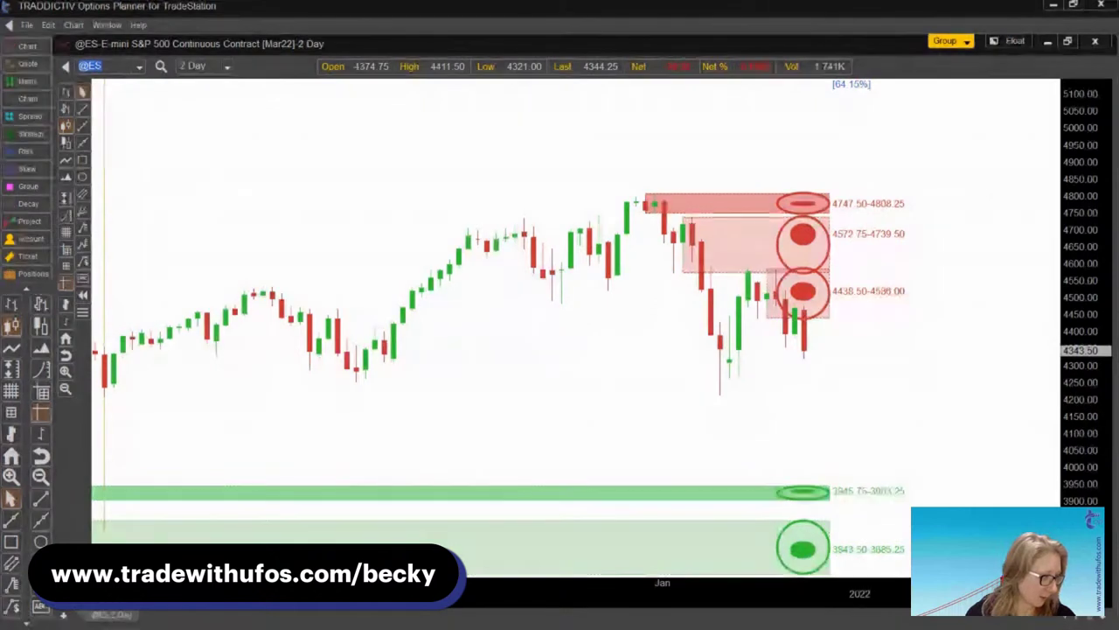
# - Switch to the Excel workbook and set the percentage split to 64% in D2 and 36% in E2
pyautogui.hotkey('alt', 'Tab')
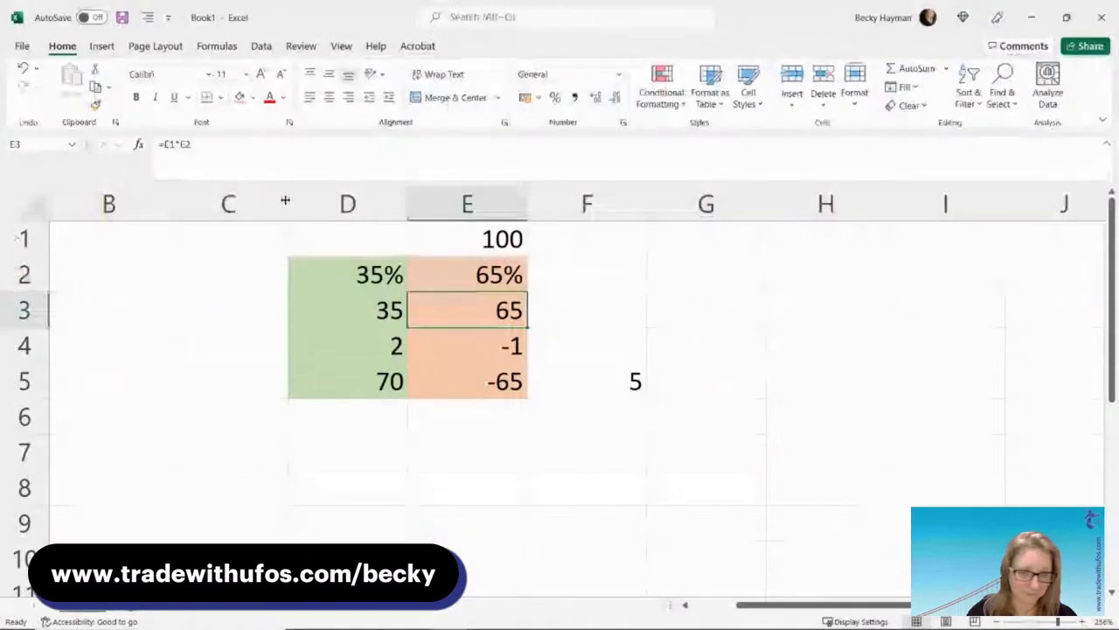
pyautogui.click(361, 274)
pyautogui.write('64')
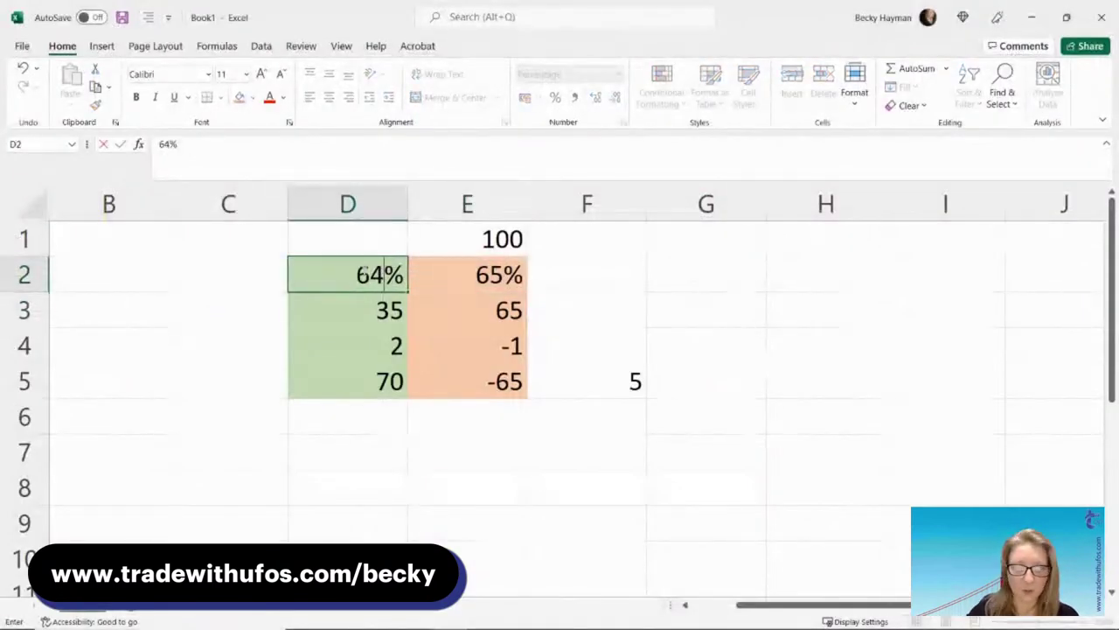
pyautogui.press('Tab')
pyautogui.write('36')
pyautogui.press('Return')
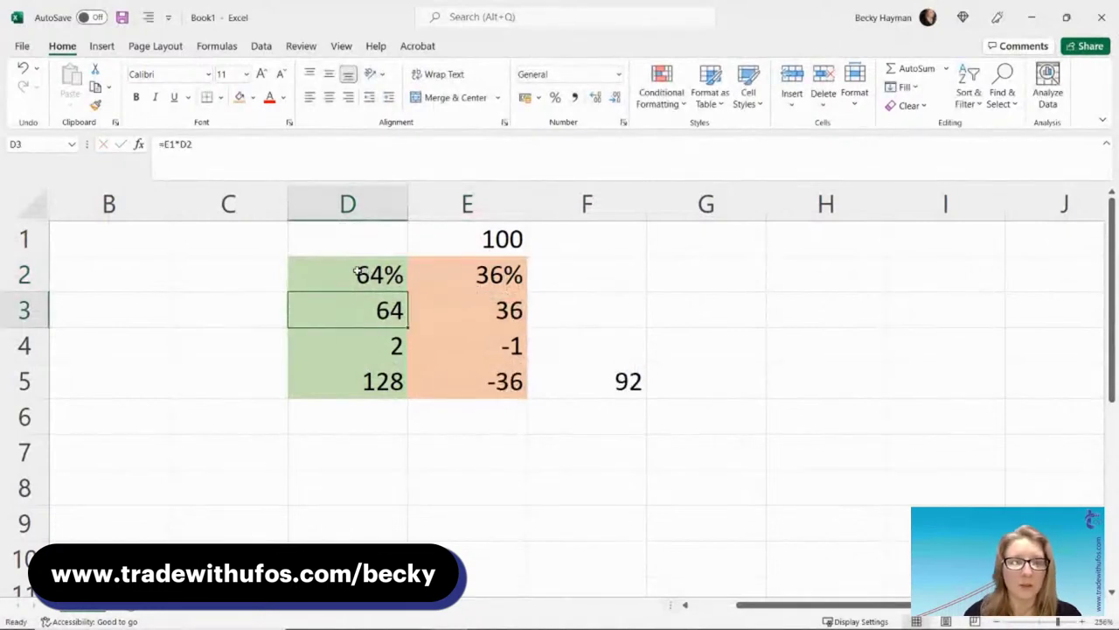
# - Set the multipliers to 1 in D4 and -3 in E4
pyautogui.click(370, 344)
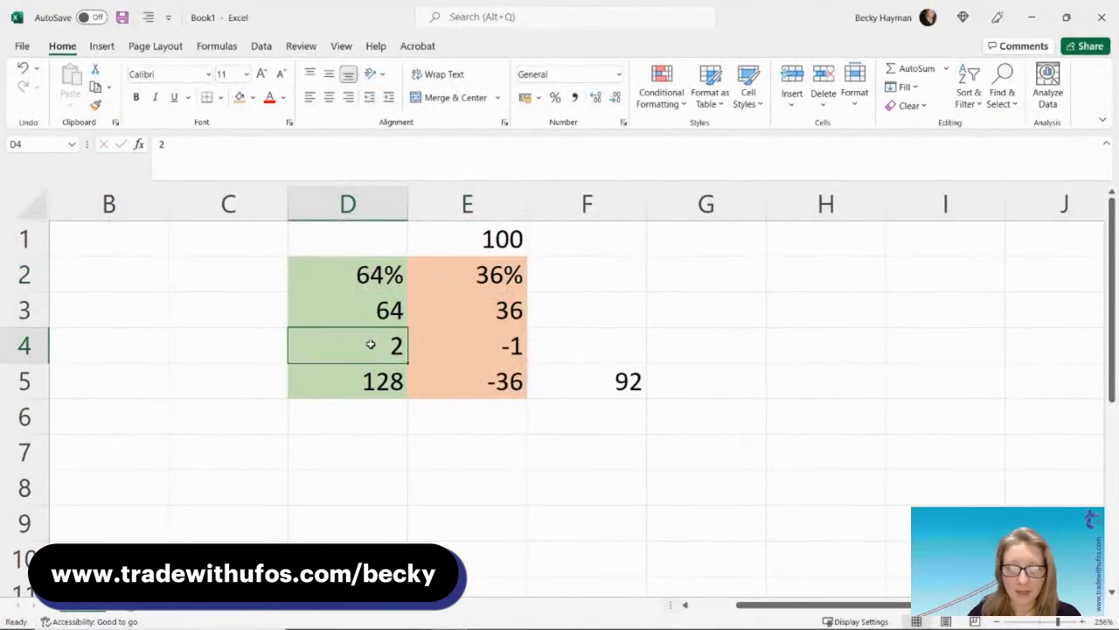
pyautogui.write('1')
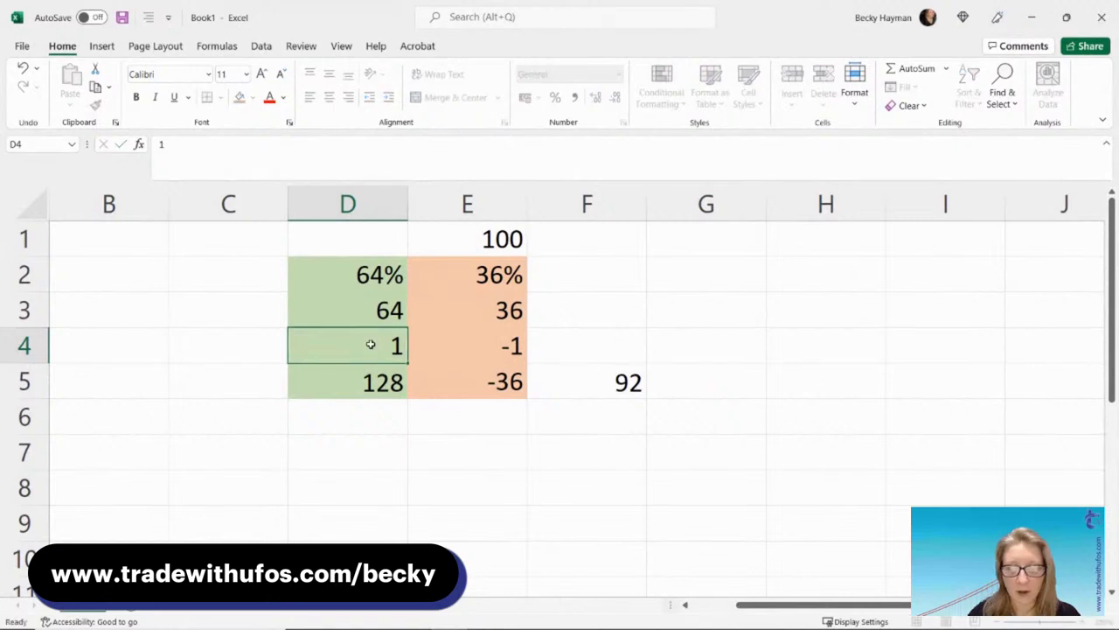
pyautogui.press('Tab')
pyautogui.write('-3')
pyautogui.press('Tab')
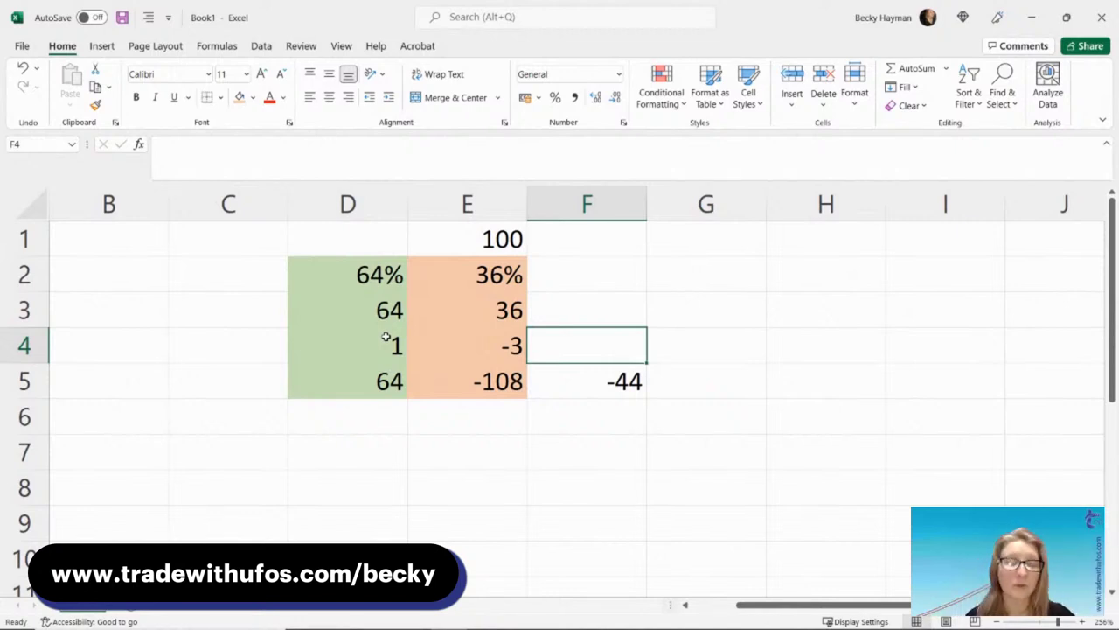
# - Set the orange column's multiplier in E4 to -2
pyautogui.click(456, 353)
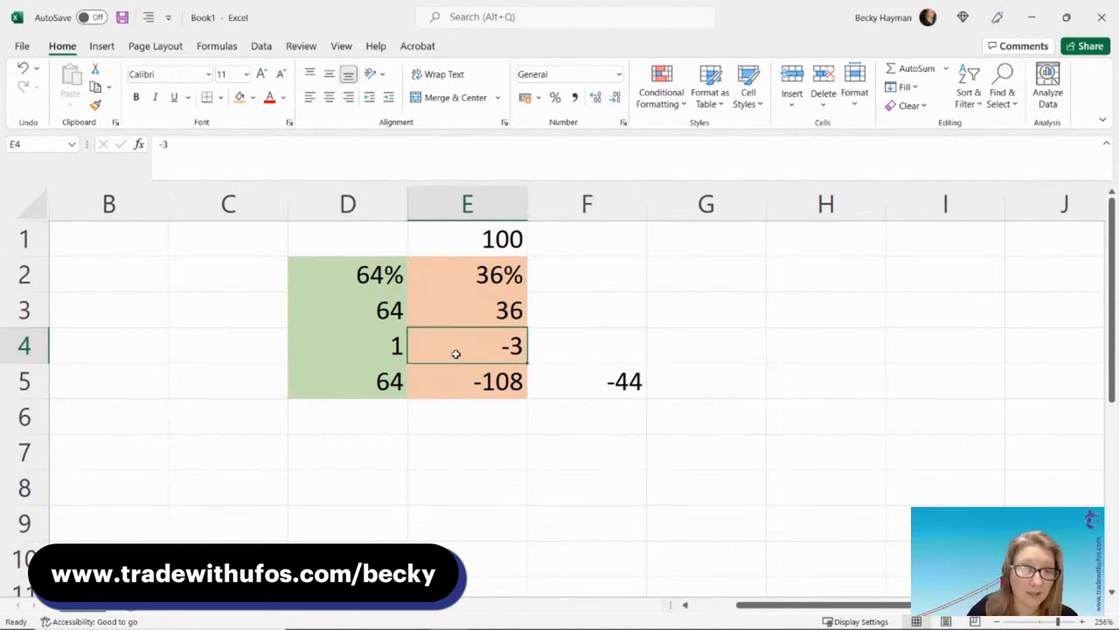
pyautogui.write('-2')
pyautogui.press('Return')
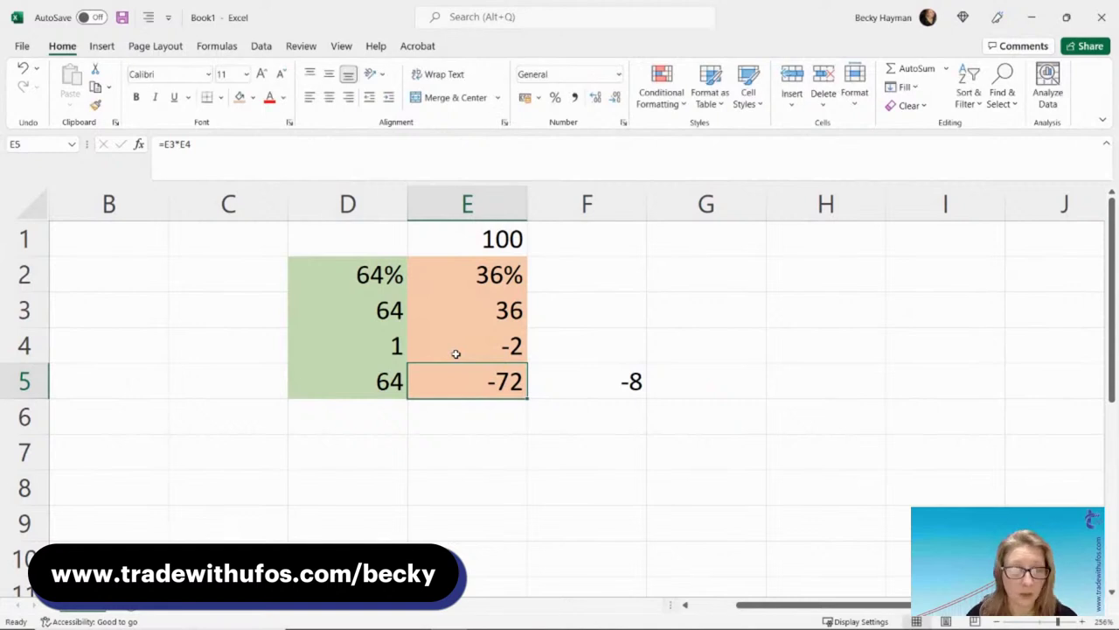
# - Set the orange column's multiplier in E4 to -1
pyautogui.click(456, 353)
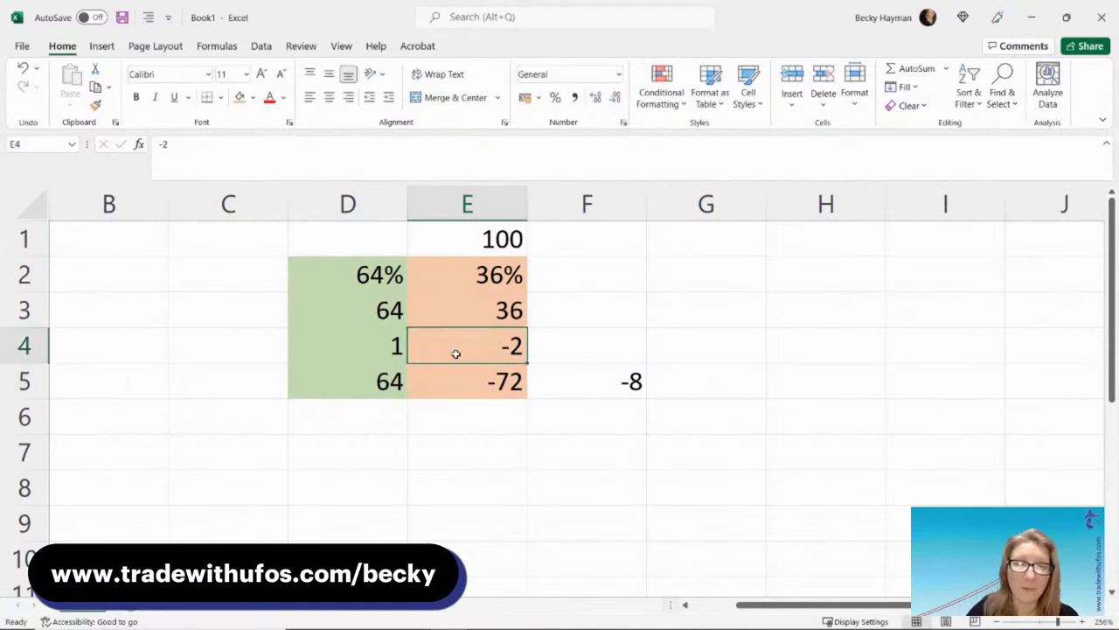
pyautogui.write('-1')
pyautogui.press('Return')
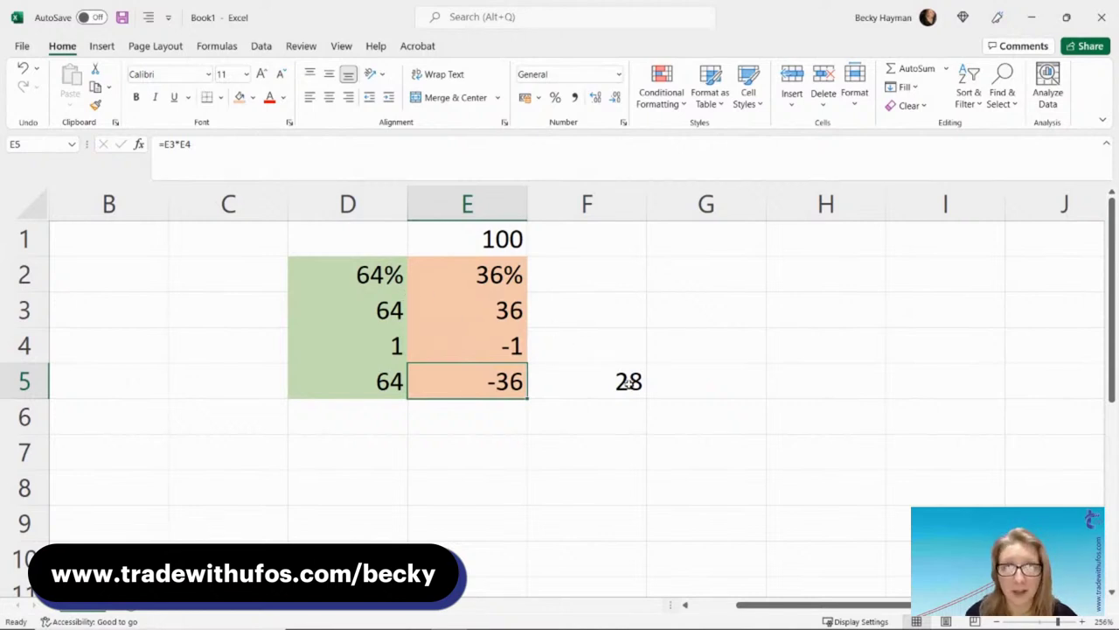
pyautogui.click(505, 349)
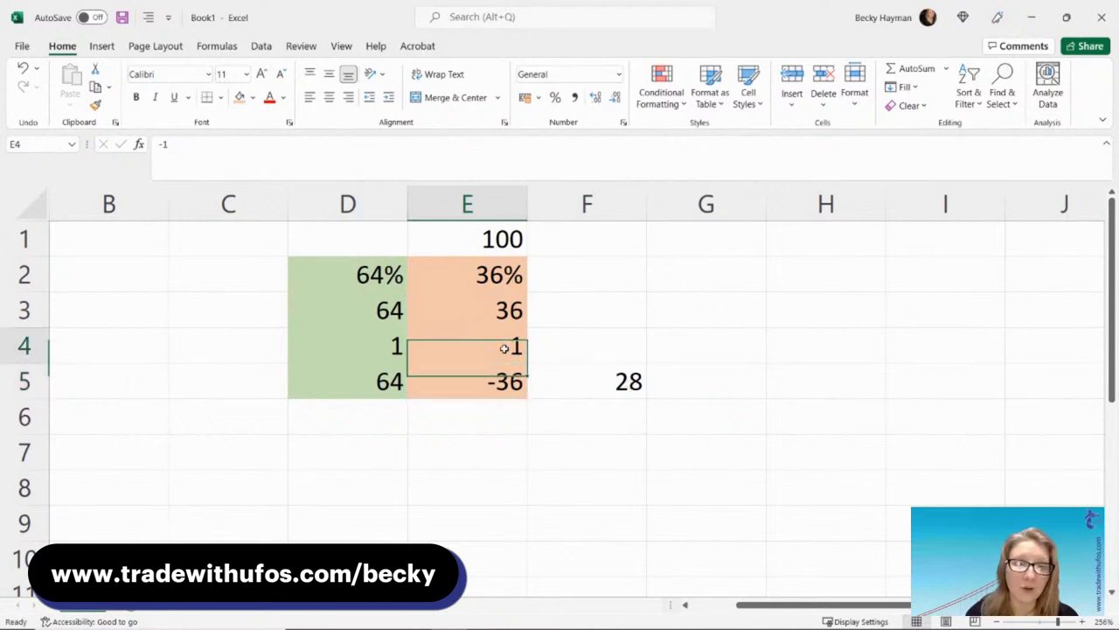
# - Try multipliers of -1.5 and -2 for the orange column in E4
pyautogui.write('-1.5')
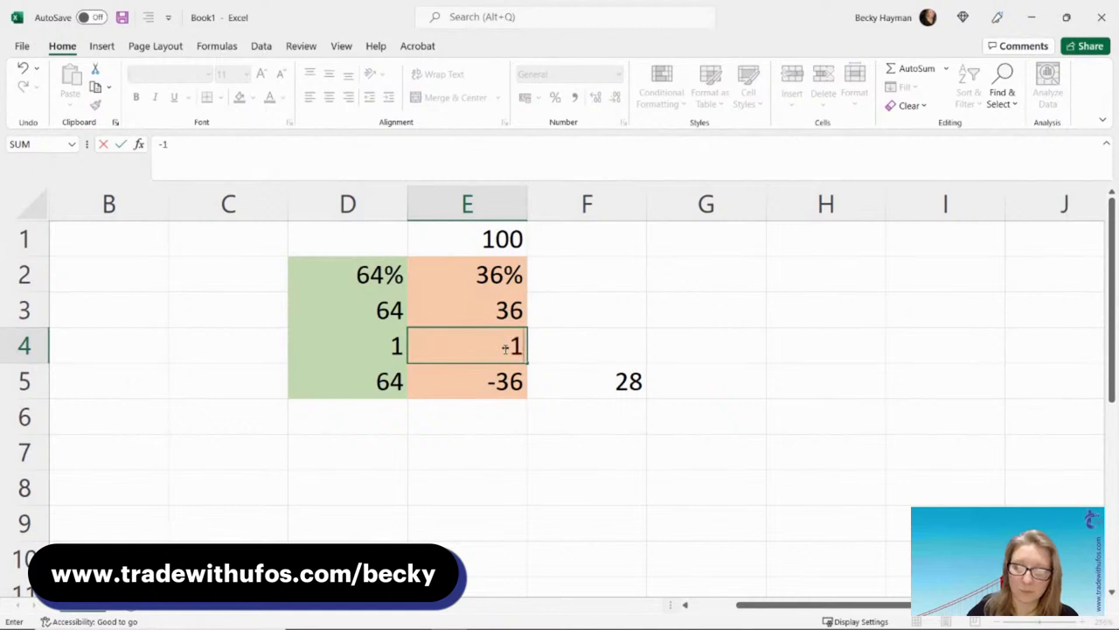
pyautogui.press('Return')
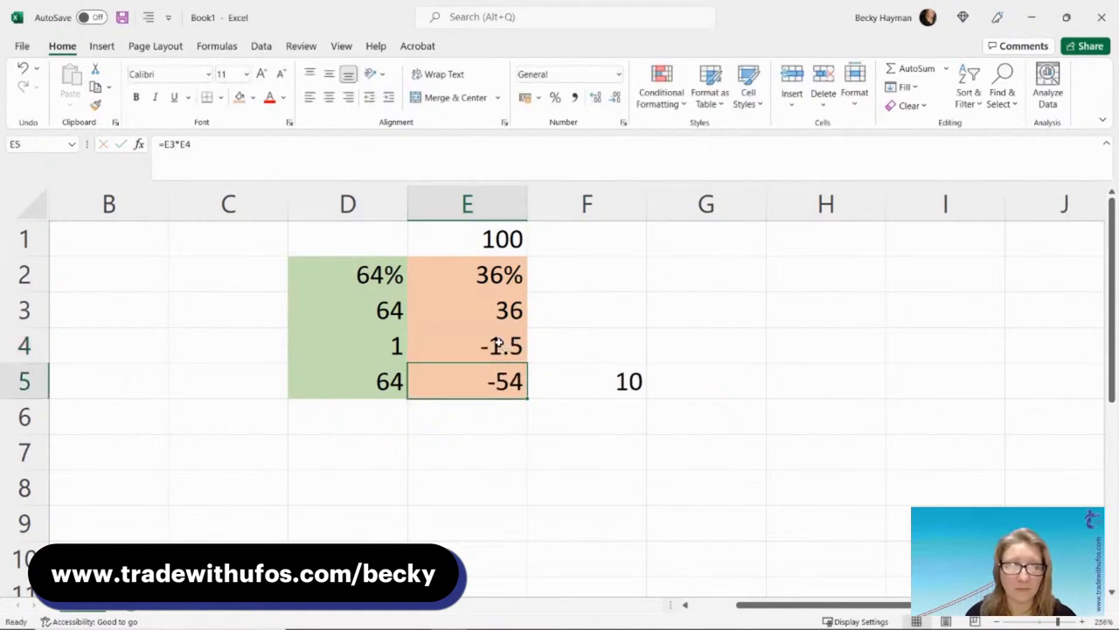
pyautogui.click(495, 344)
pyautogui.write('-2')
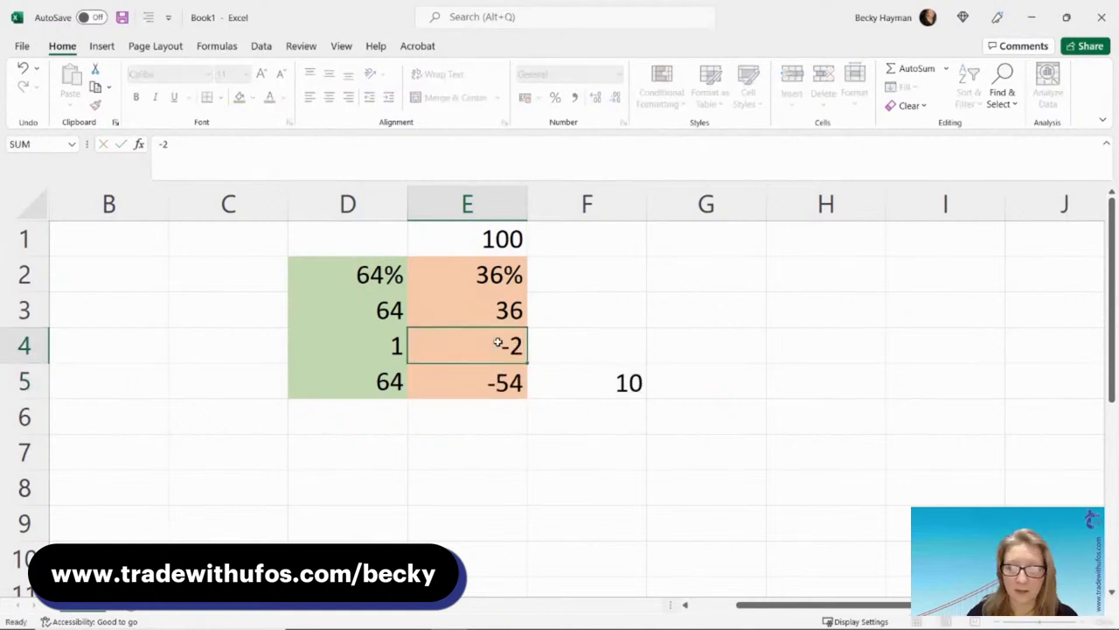
pyautogui.press('Return')
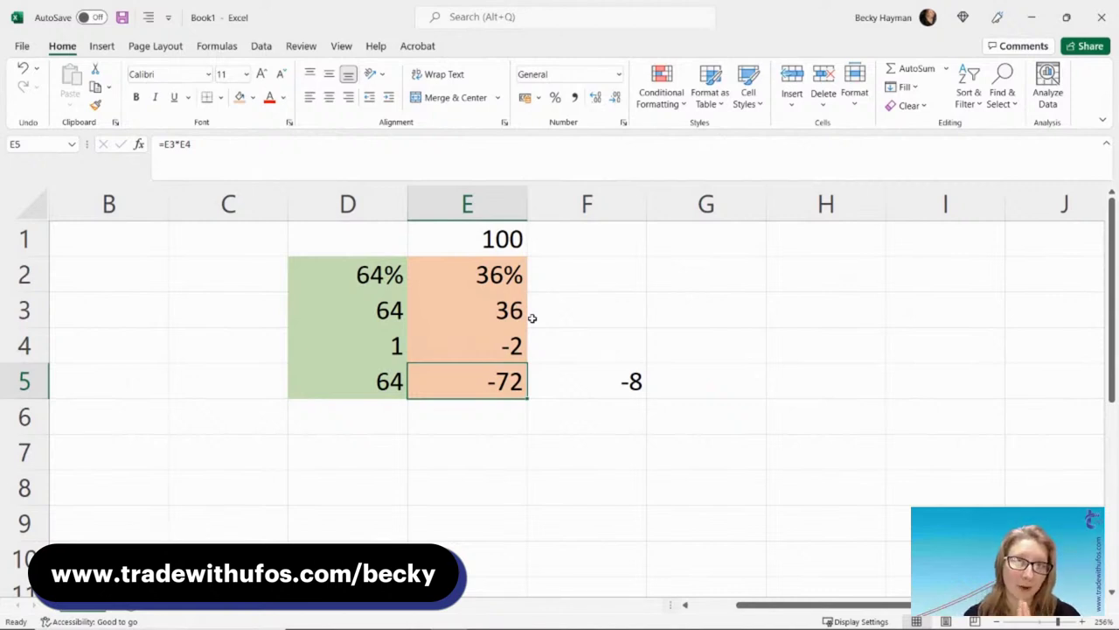
# - Set the orange column's multiplier in E4 back to -1
pyautogui.doubleClick(505, 342)
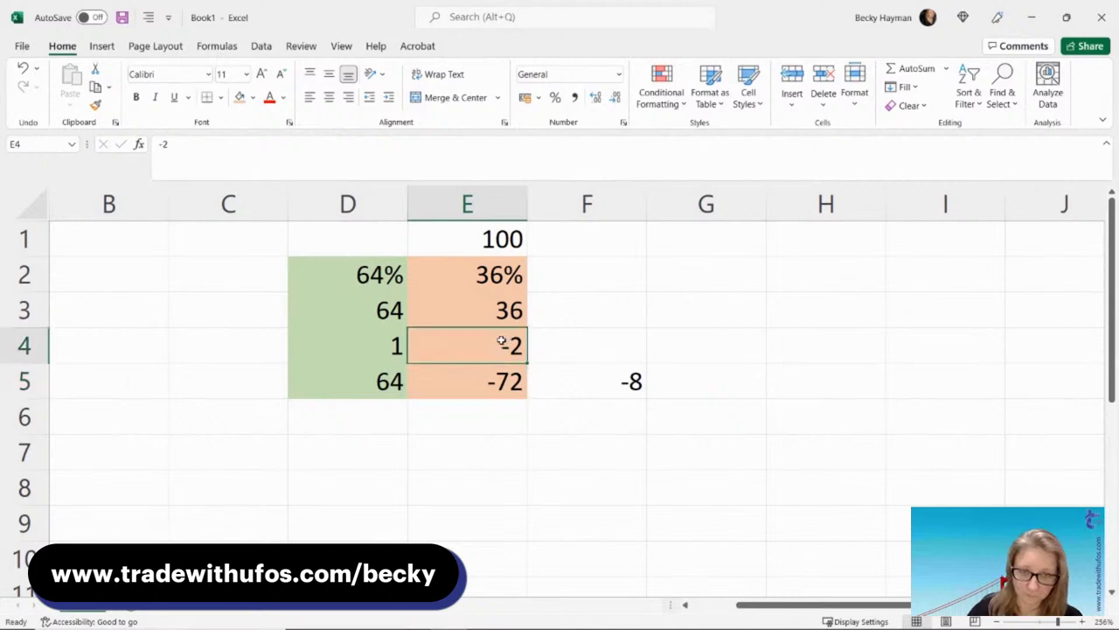
pyautogui.press('BackSpace')
pyautogui.write('1')
pyautogui.press('Return')
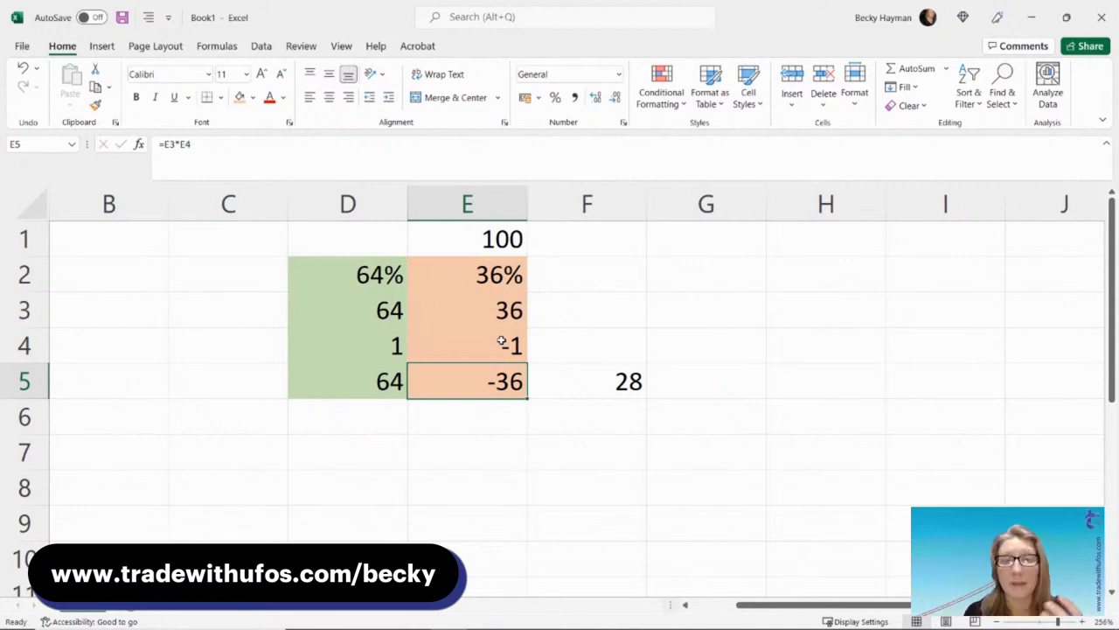
pyautogui.click(354, 261)
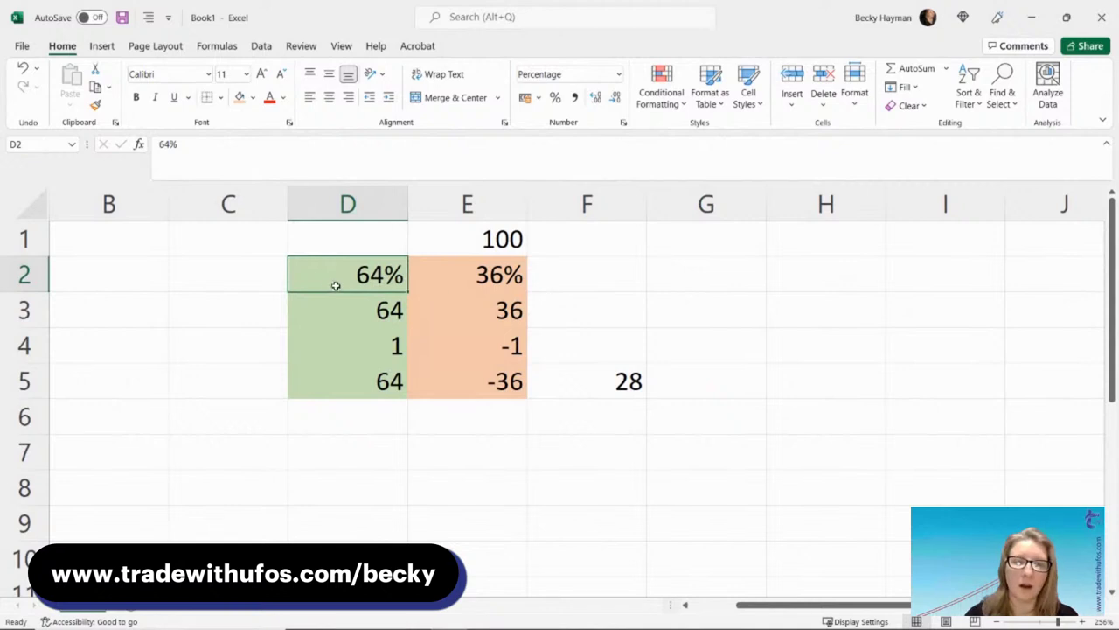
pyautogui.moveTo(357, 332); pyautogui.dragTo(464, 336)
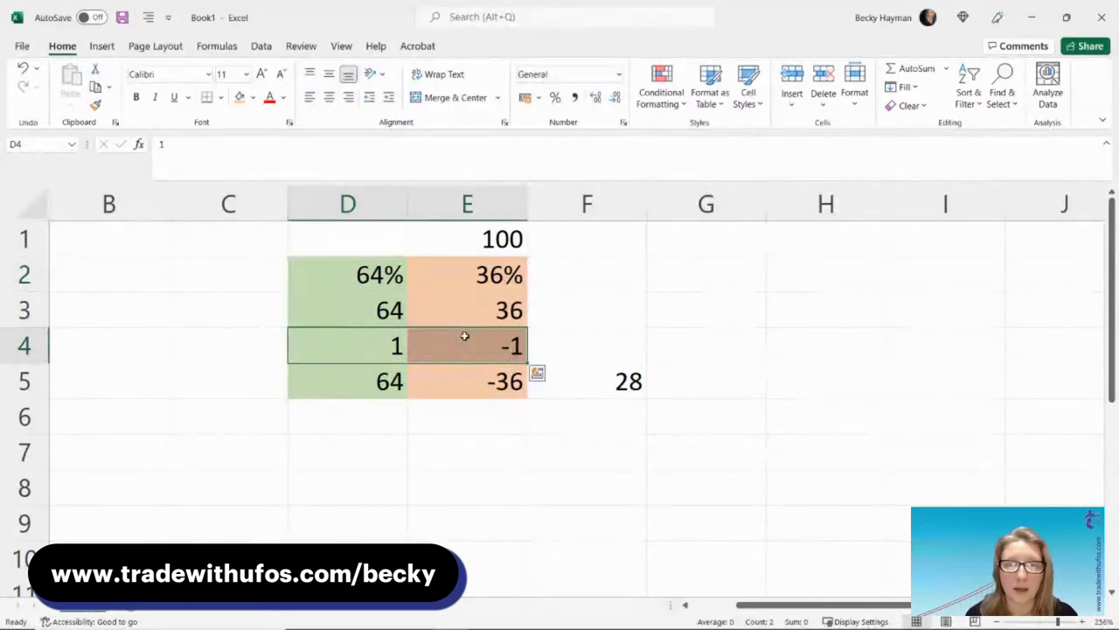
pyautogui.click(398, 337)
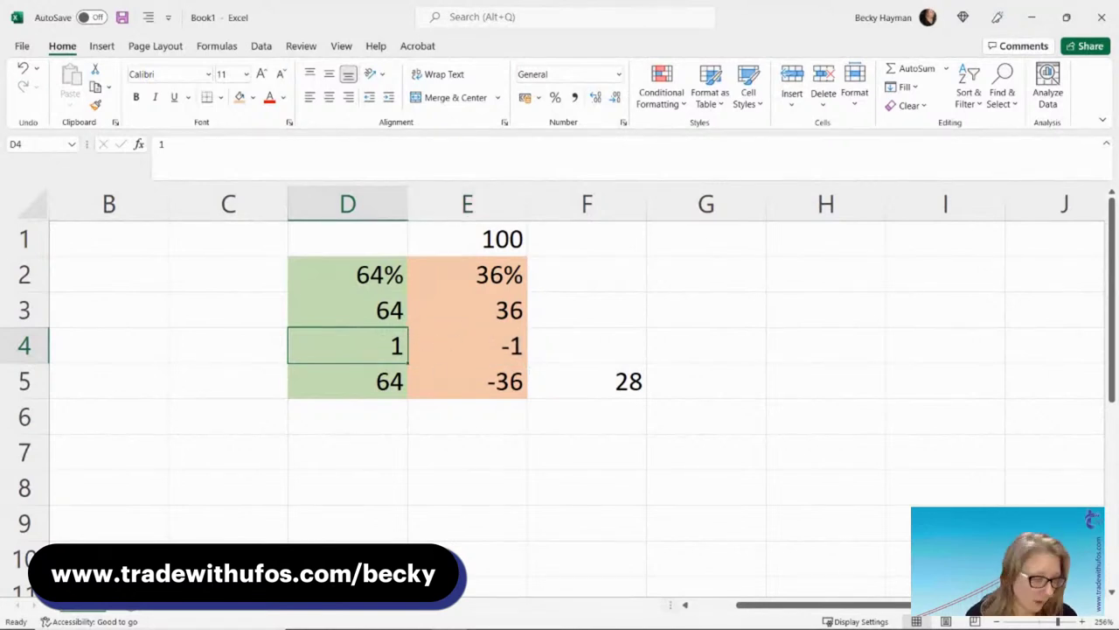
pyautogui.hotkey('alt', 'Tab')
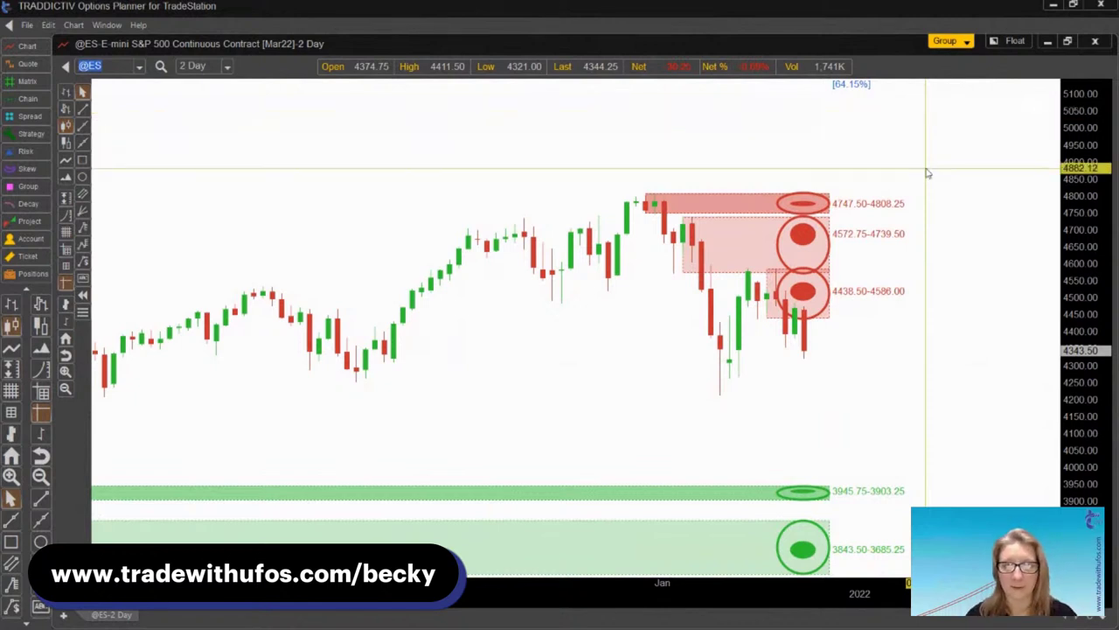
pyautogui.moveTo(738, 326); pyautogui.dragTo(734, 301)
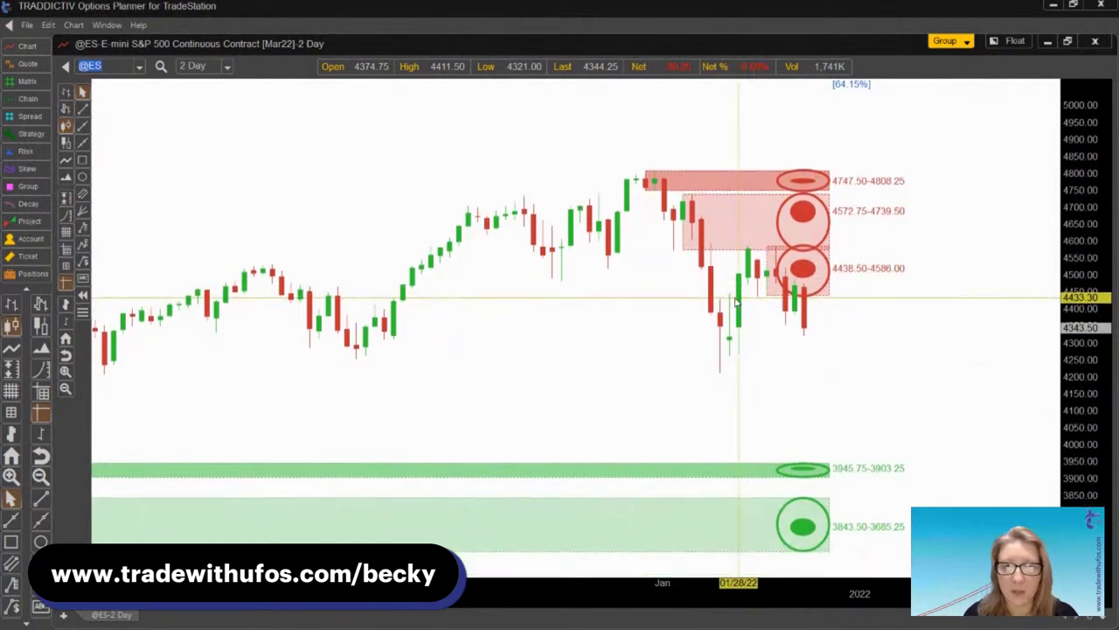
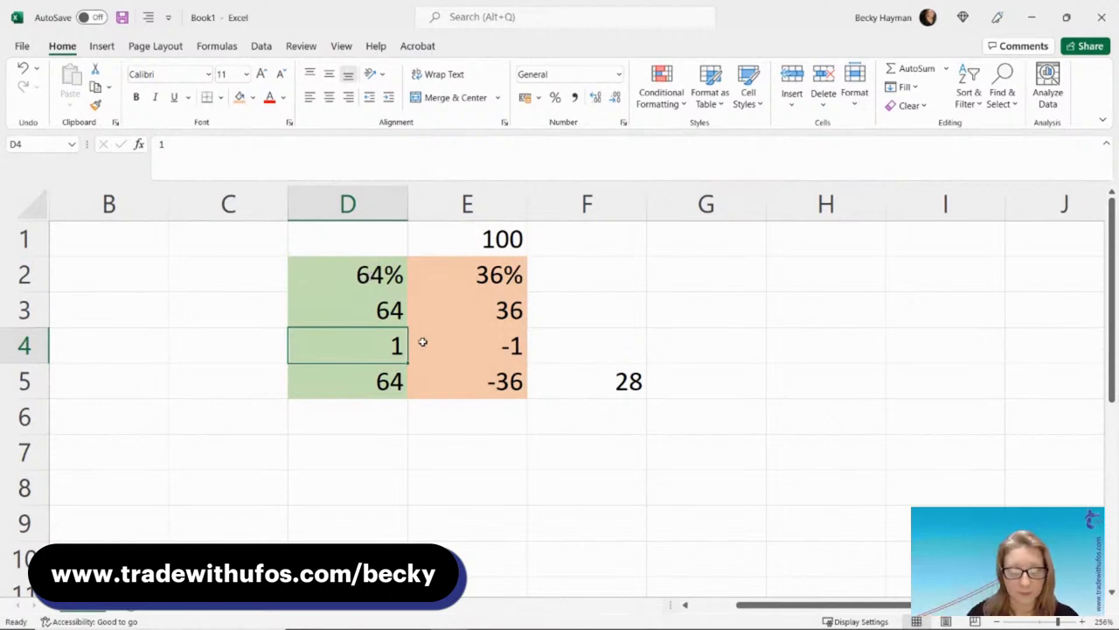
# - Back in the Excel workbook, set the green multiplier in D4 to 2 and the percentage split to 33% in D2 and 67% in E2
pyautogui.write('2')
pyautogui.press('Return')
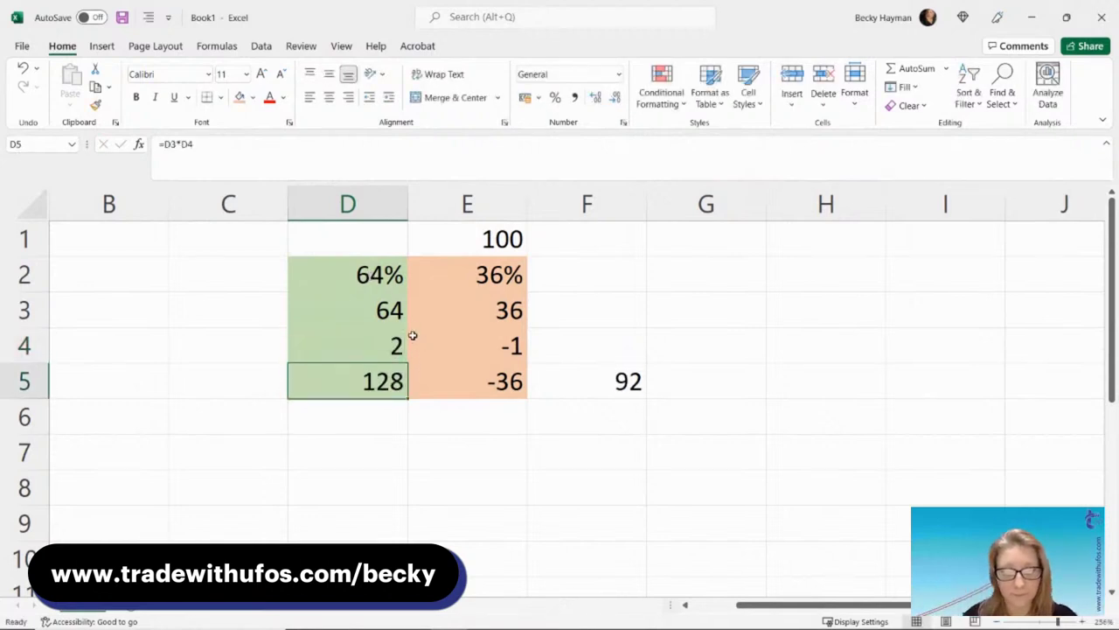
pyautogui.click(357, 284)
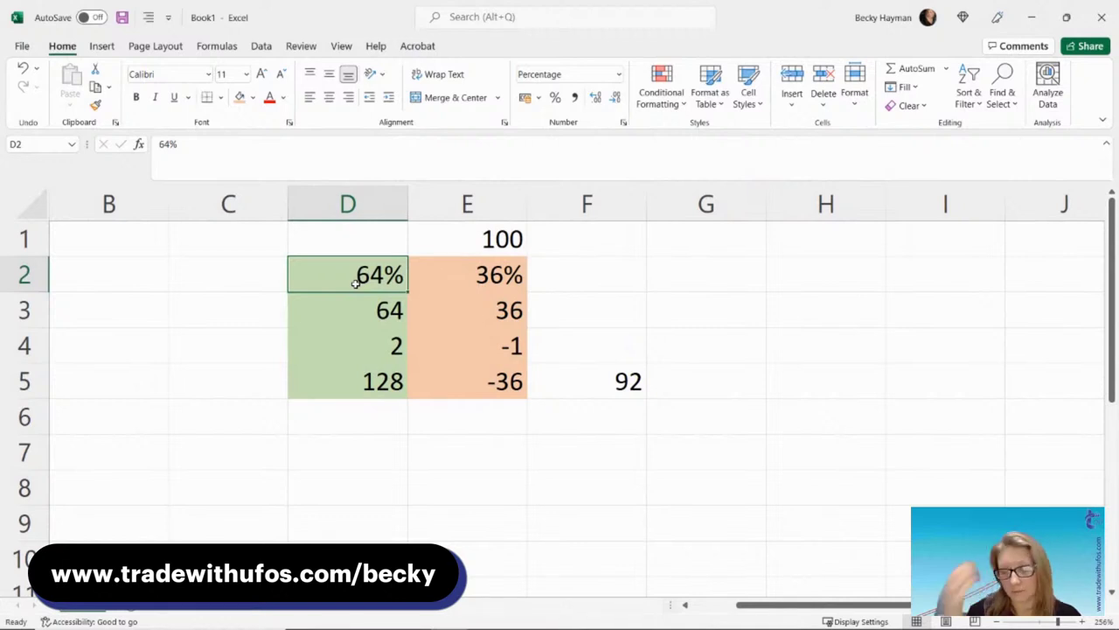
pyautogui.write('33')
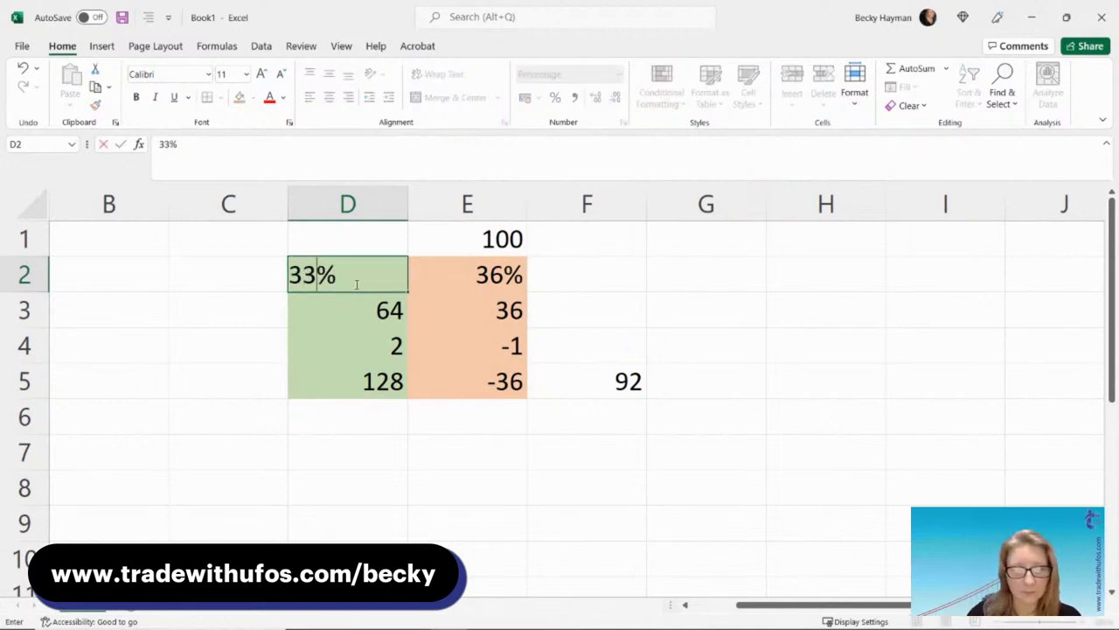
pyautogui.press('Return')
pyautogui.click(448, 284)
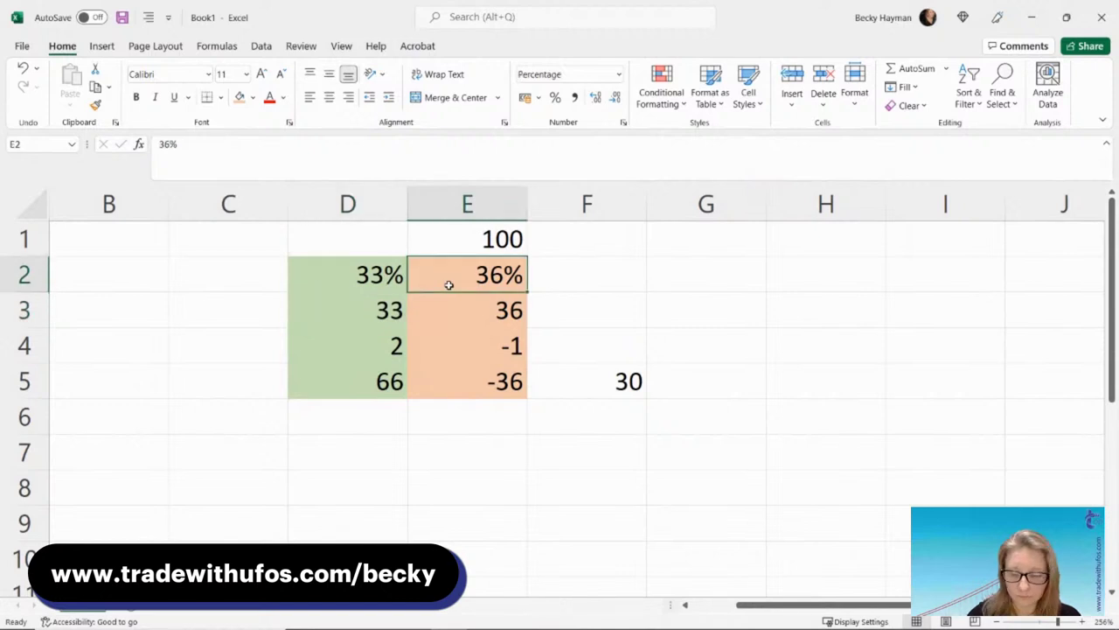
pyautogui.write('67')
pyautogui.press('Return')
# - Set the percentage split to 34% in D2 and 66% in E2
pyautogui.click(374, 279)
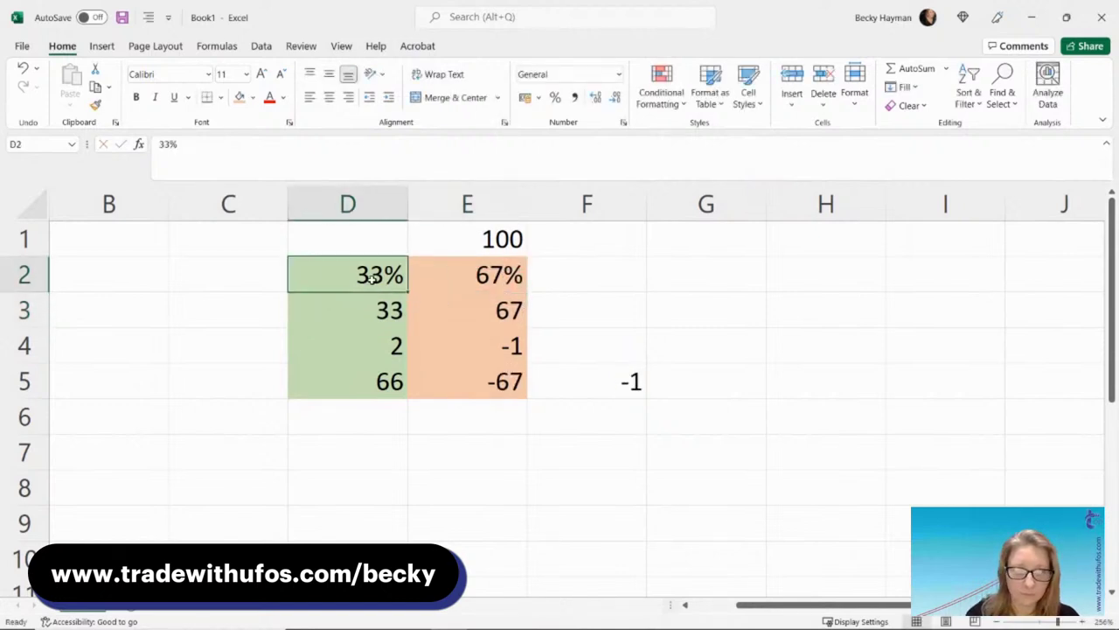
pyautogui.write('34')
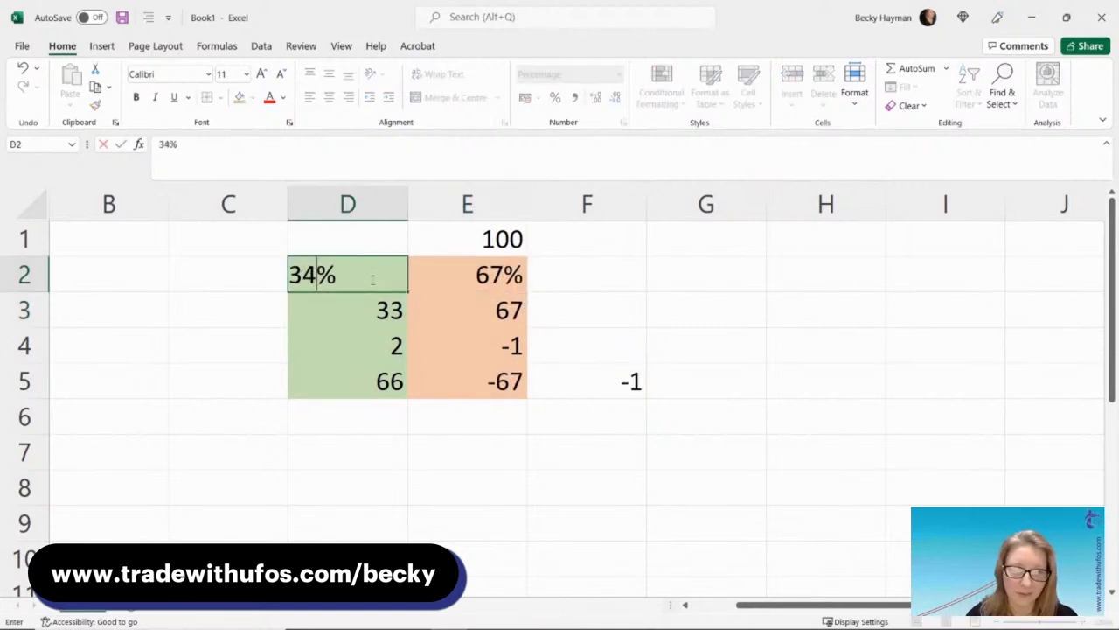
pyautogui.press('Return')
pyautogui.click(467, 276)
pyautogui.write('66')
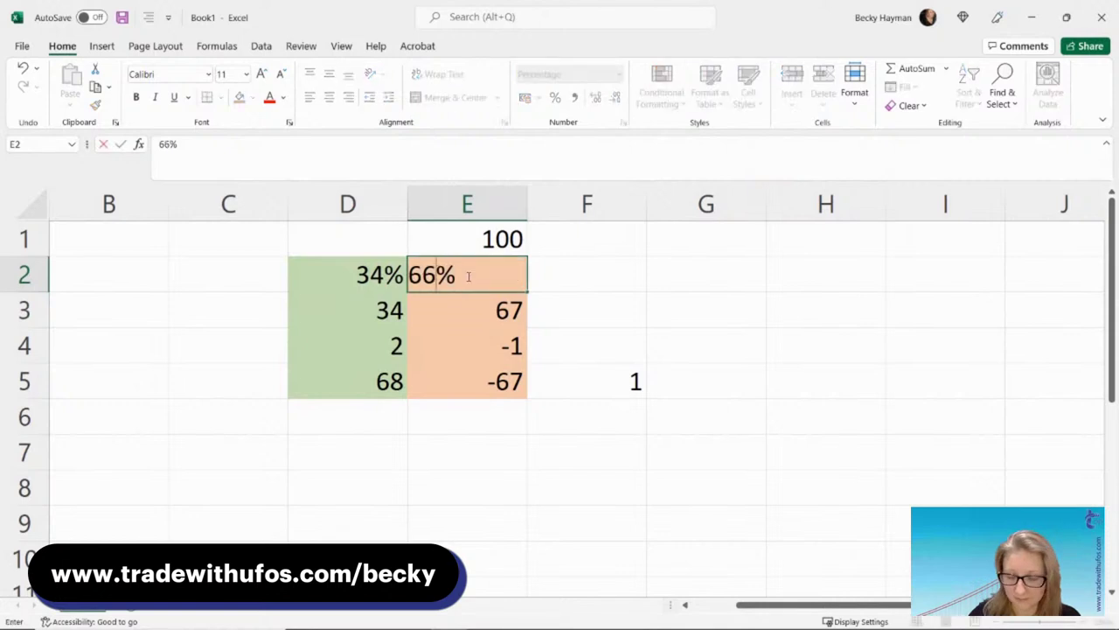
pyautogui.press('Return')
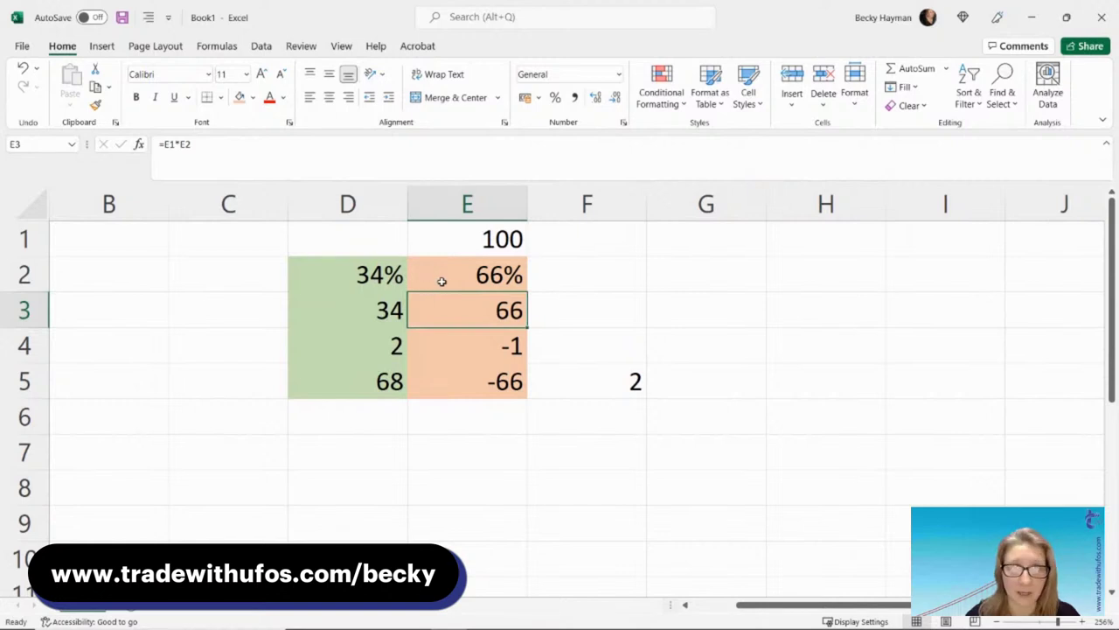
# - Set the green multiplier in D4 to 3 and the percentage split to 25% in D2 and 75% in E2
pyautogui.click(464, 350)
pyautogui.click(372, 346)
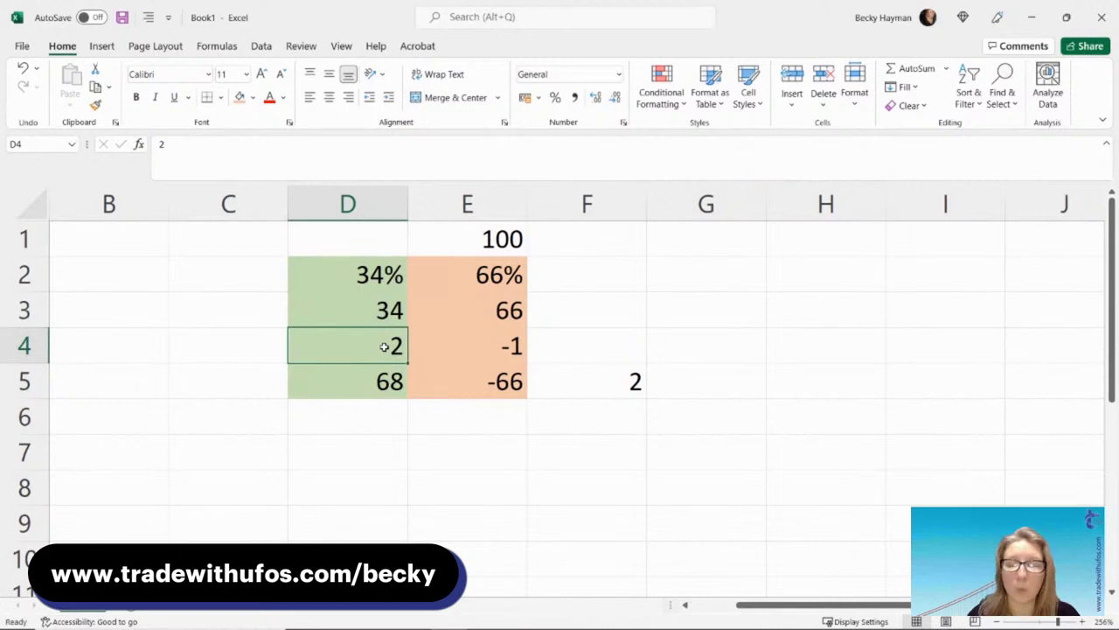
pyautogui.write('3')
pyautogui.press('Return')
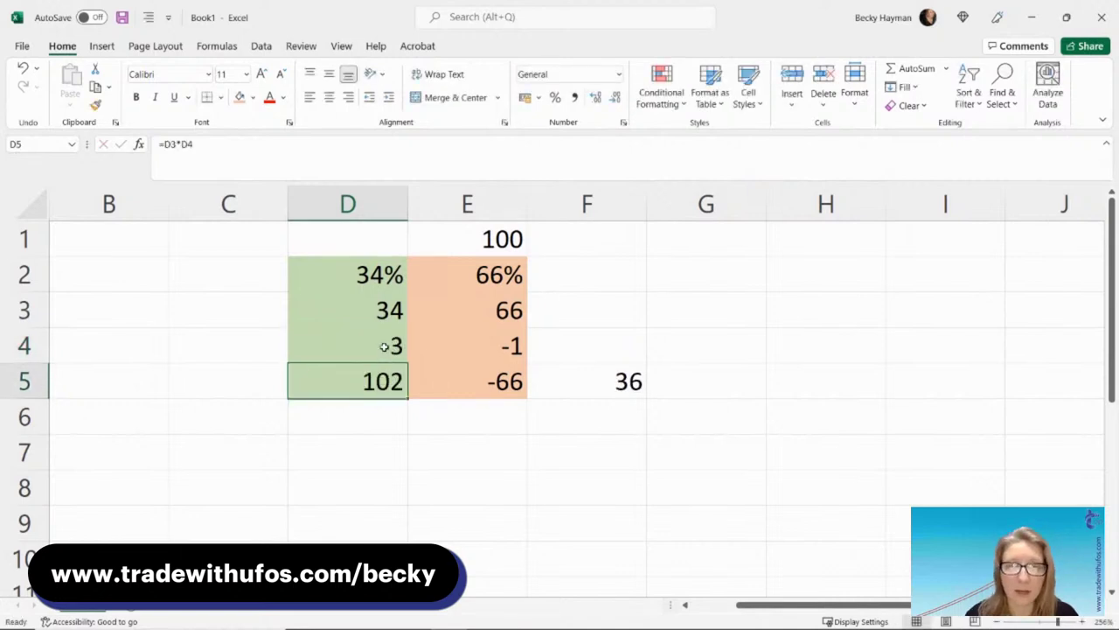
pyautogui.click(342, 277)
pyautogui.write('25')
pyautogui.press('Return')
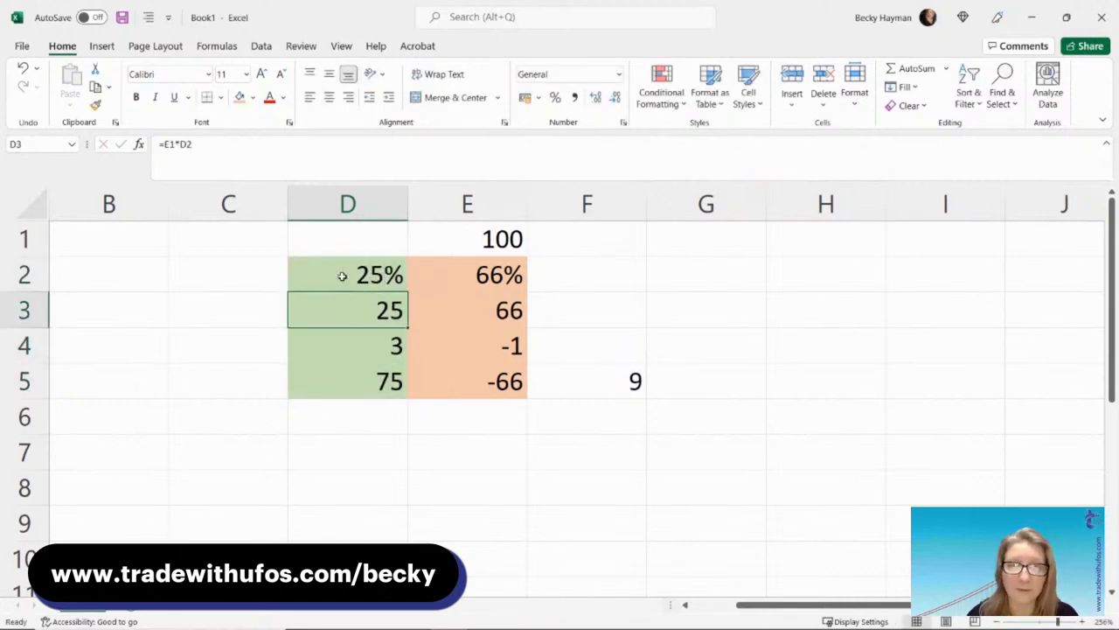
pyautogui.click(454, 280)
pyautogui.write('75')
pyautogui.press('Return')
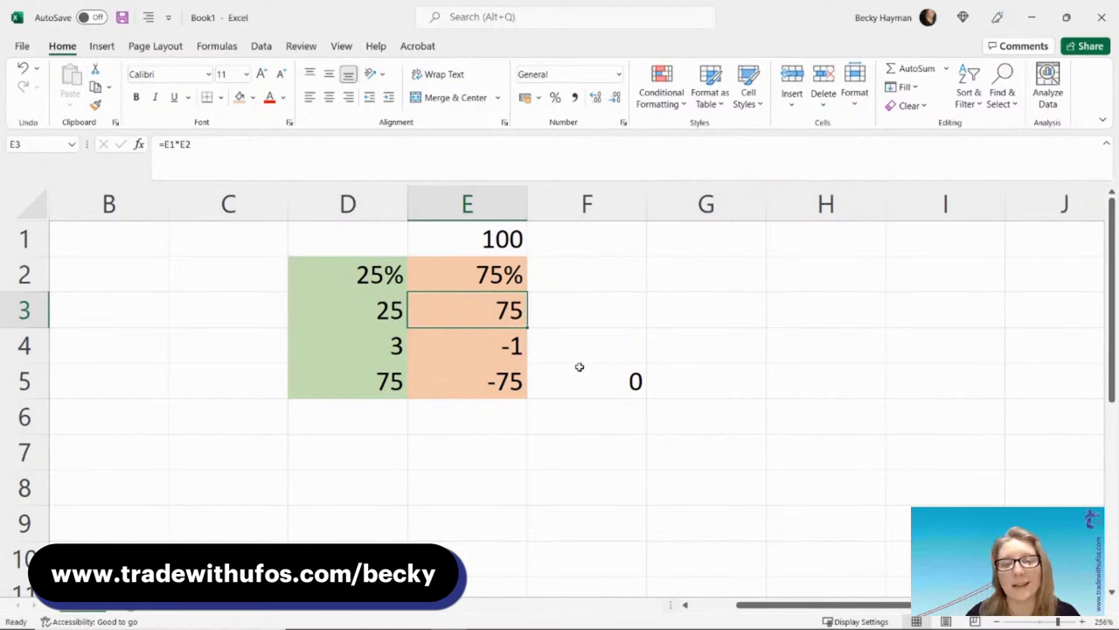
# - Set the percentage split to 26% in D2 and 74% in E2
pyautogui.click(376, 276)
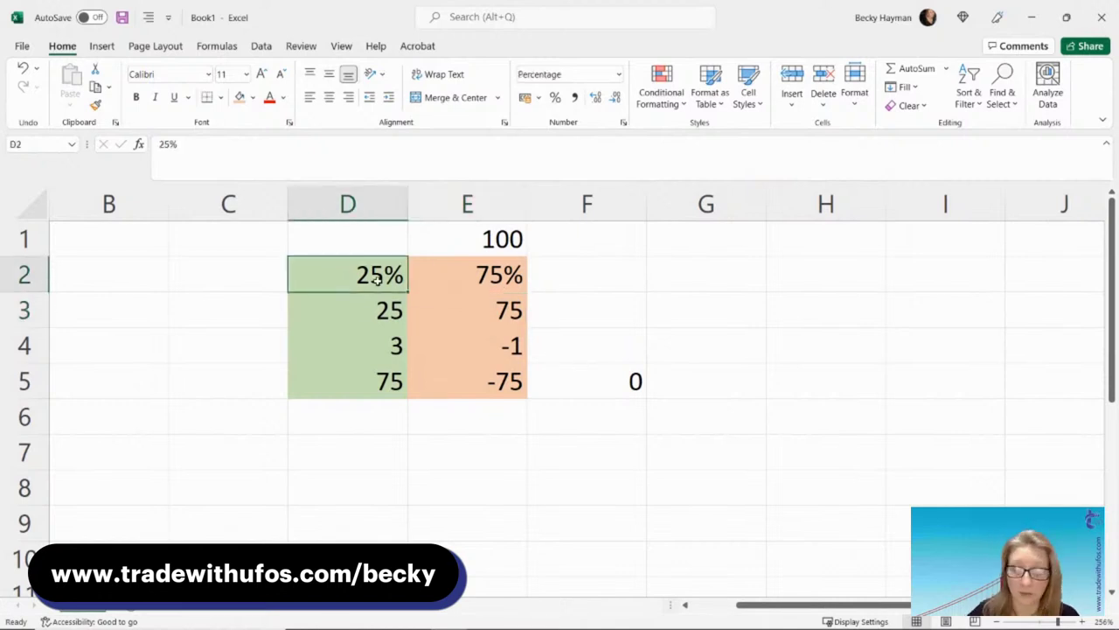
pyautogui.write('26')
pyautogui.press('Tab')
pyautogui.write('74')
pyautogui.press('Tab')
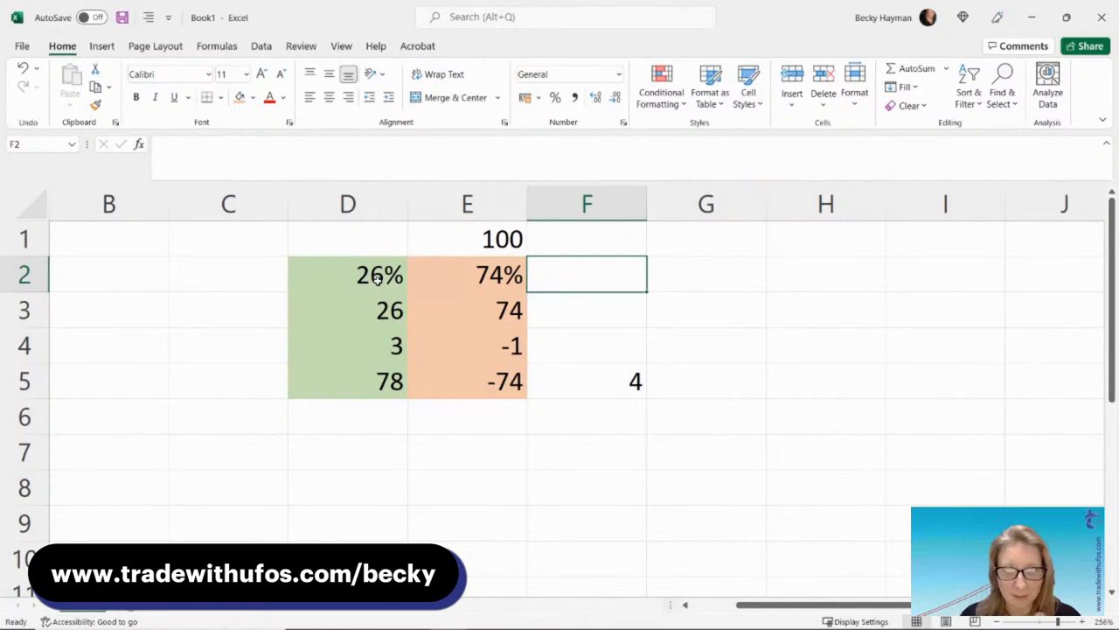
# - Set the green multiplier in D4 to 10 and the percentage split to 10% in D2 and 90% in E2
pyautogui.click(372, 348)
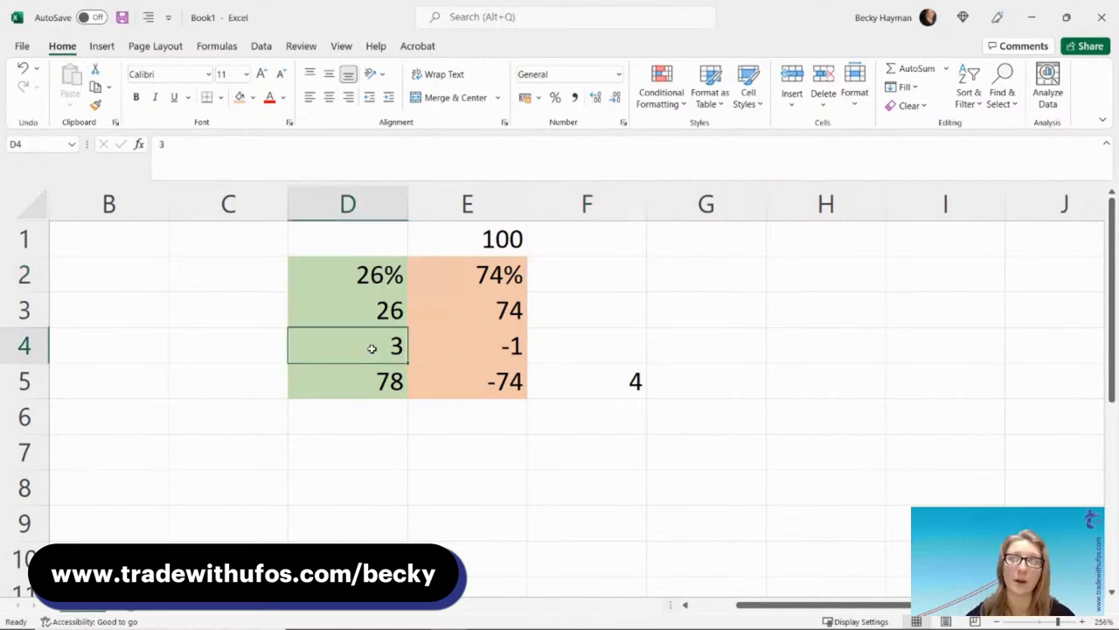
pyautogui.write('10')
pyautogui.press('Tab')
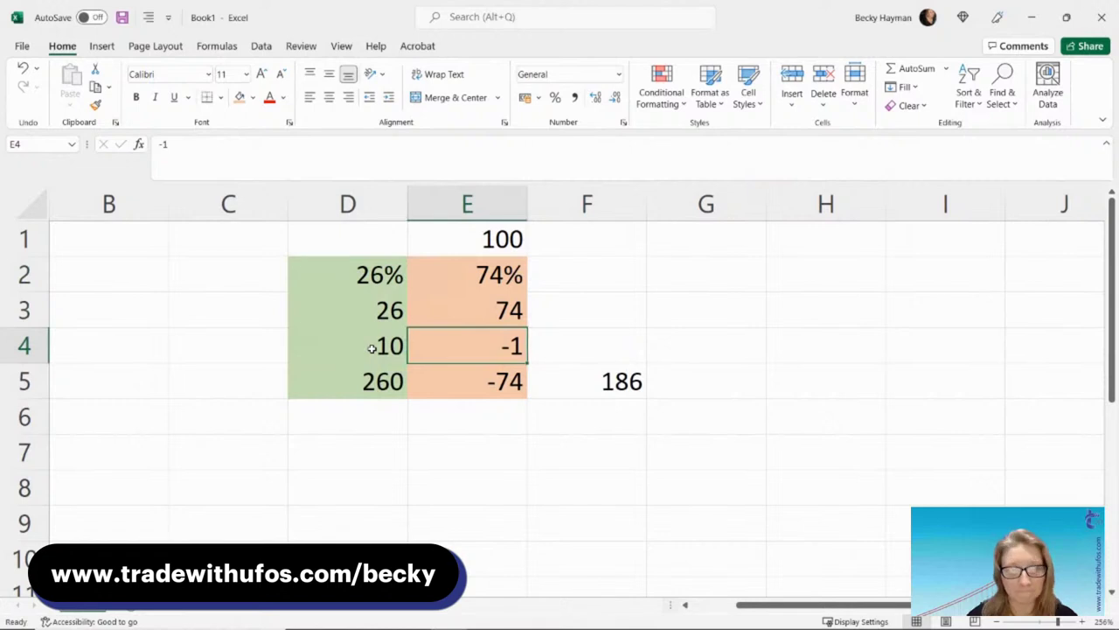
pyautogui.click(361, 276)
pyautogui.write('0')
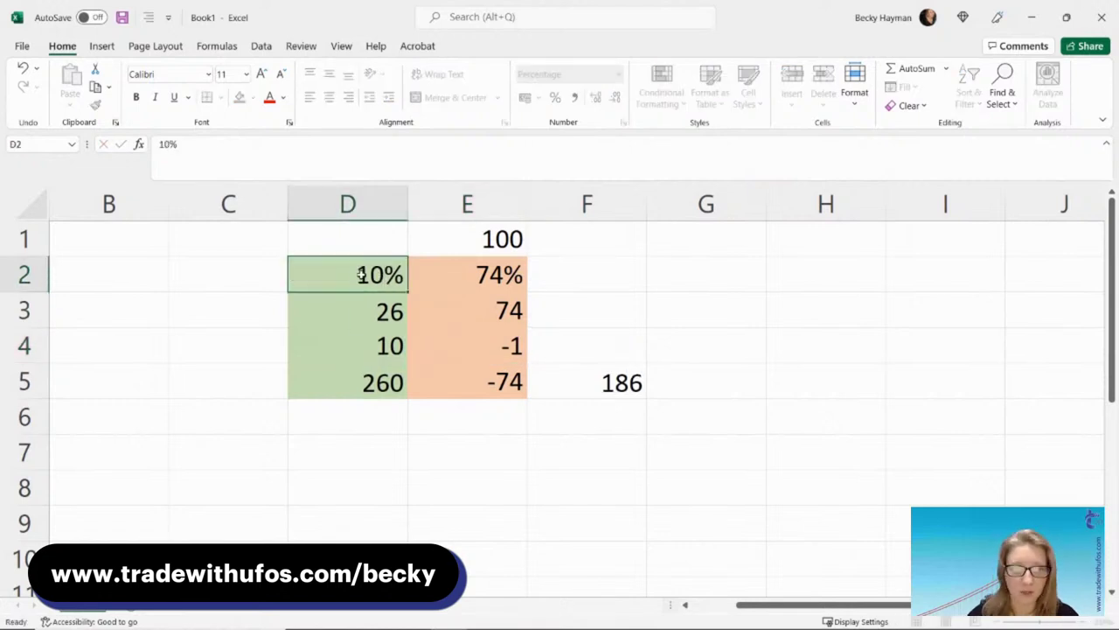
pyautogui.press('Tab')
pyautogui.write('90')
pyautogui.press('Tab')
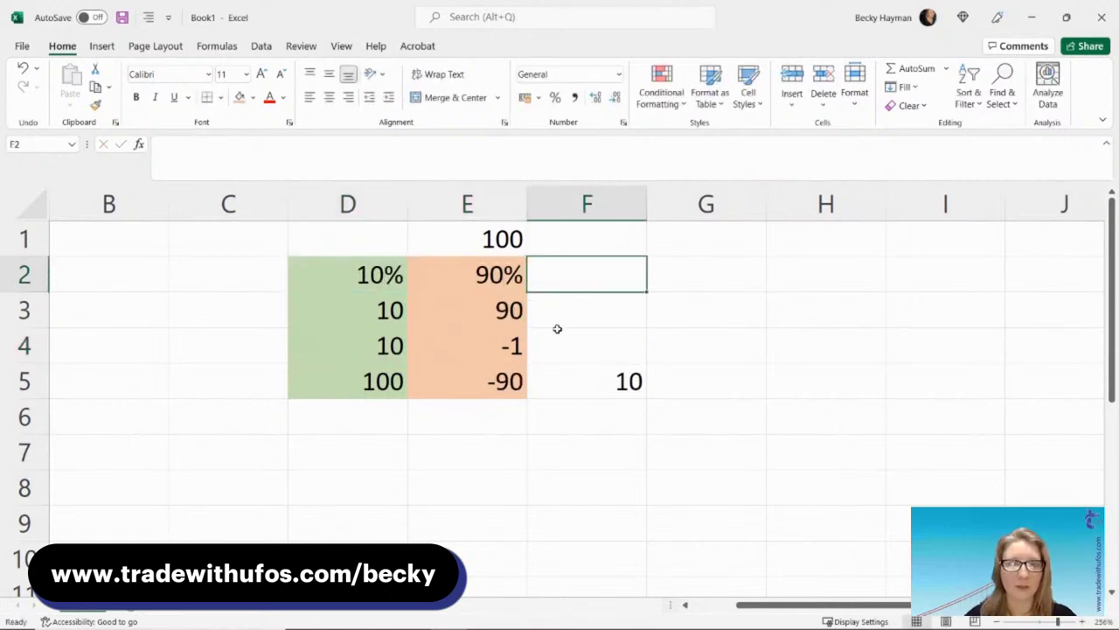
# - Set the percentages to 9% in D2 and 89% in E2
pyautogui.click(382, 273)
pyautogui.write('9')
pyautogui.press('Tab')
pyautogui.write('89')
pyautogui.press('Tab')
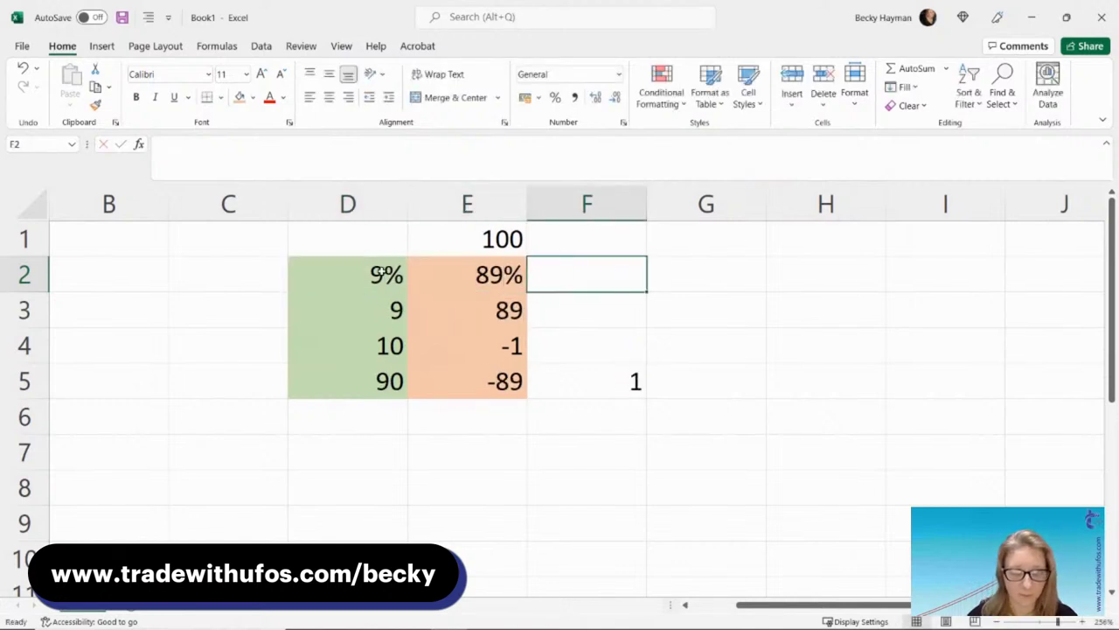
pyautogui.click(382, 274)
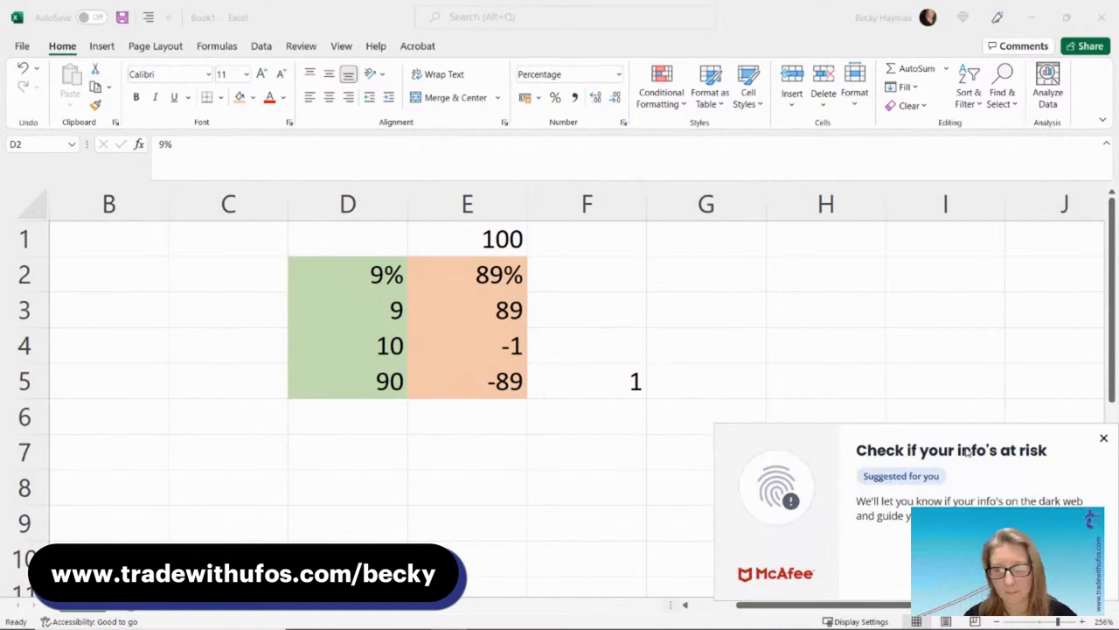
# - Dismiss the McAfee notification and enter the ratio 10:1 in J2 and 3:1 in K2
pyautogui.click(1103, 438)
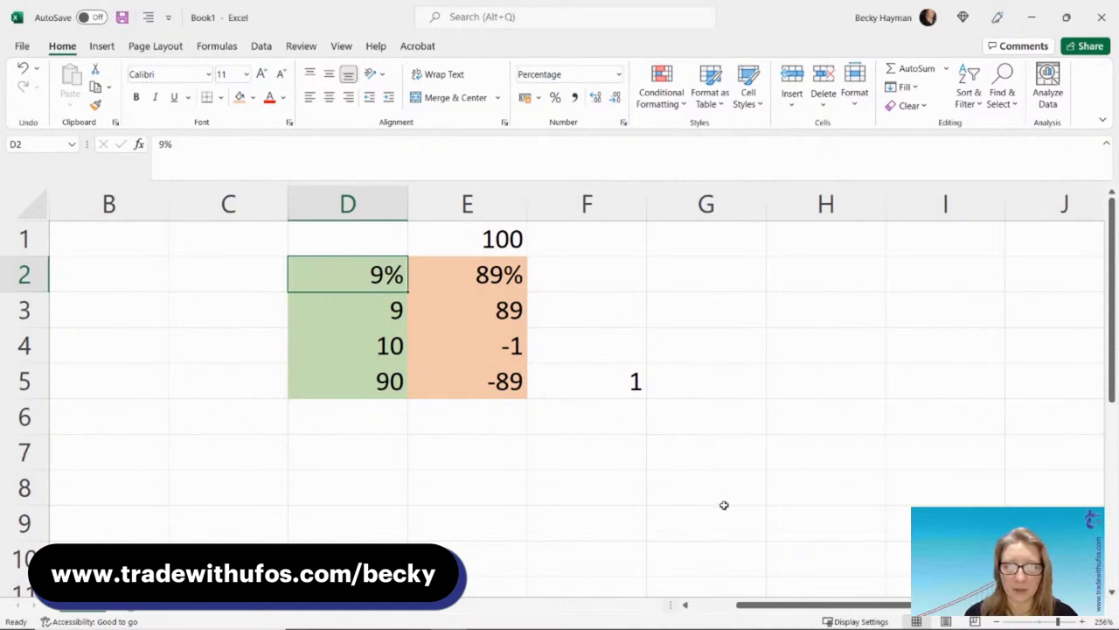
pyautogui.moveTo(791, 610); pyautogui.dragTo(988, 609)
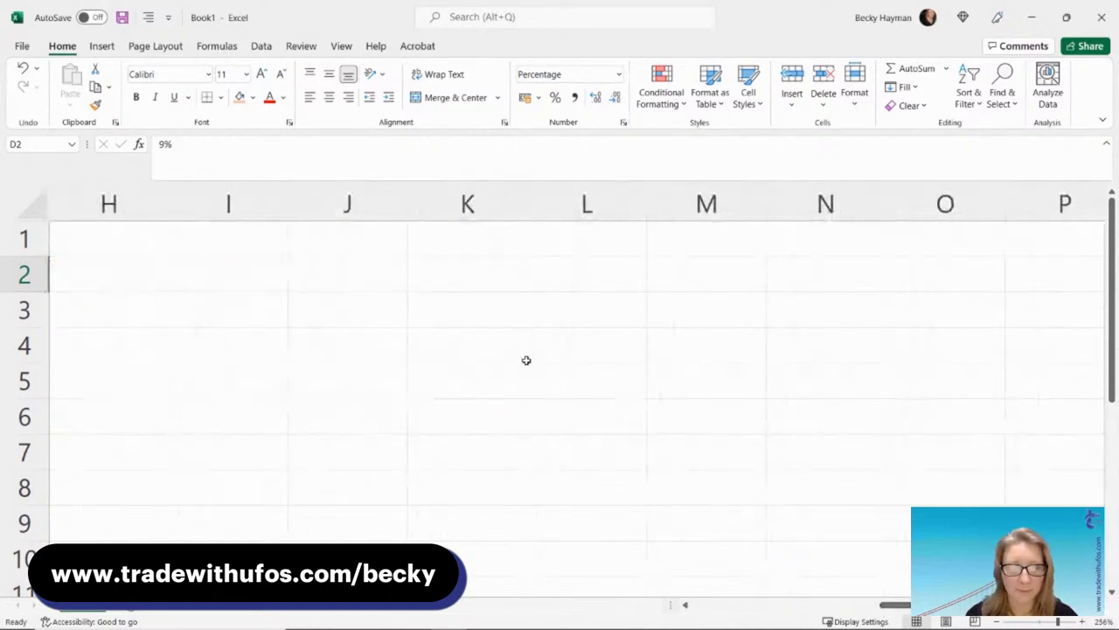
pyautogui.click(342, 264)
pyautogui.write('10:1')
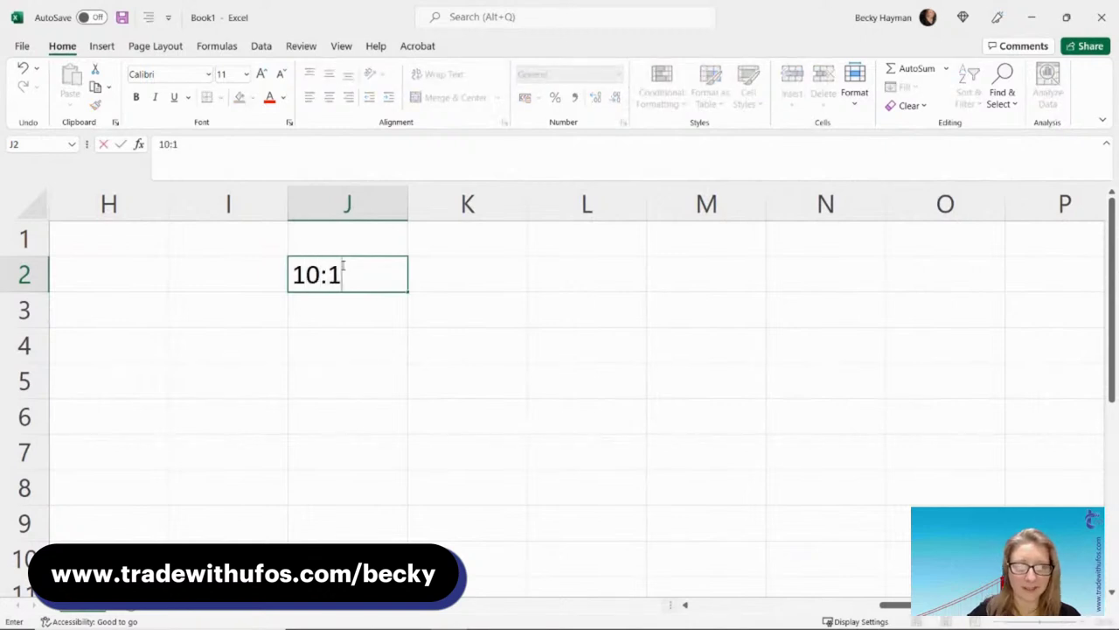
pyautogui.press('Tab')
pyautogui.write('3:1')
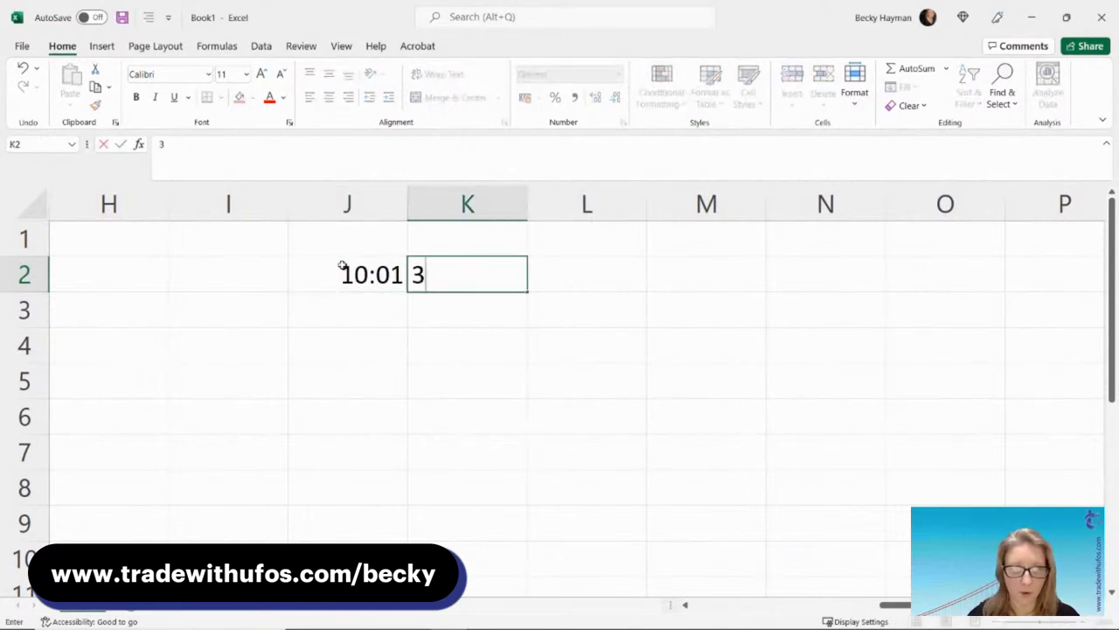
pyautogui.press('Return')
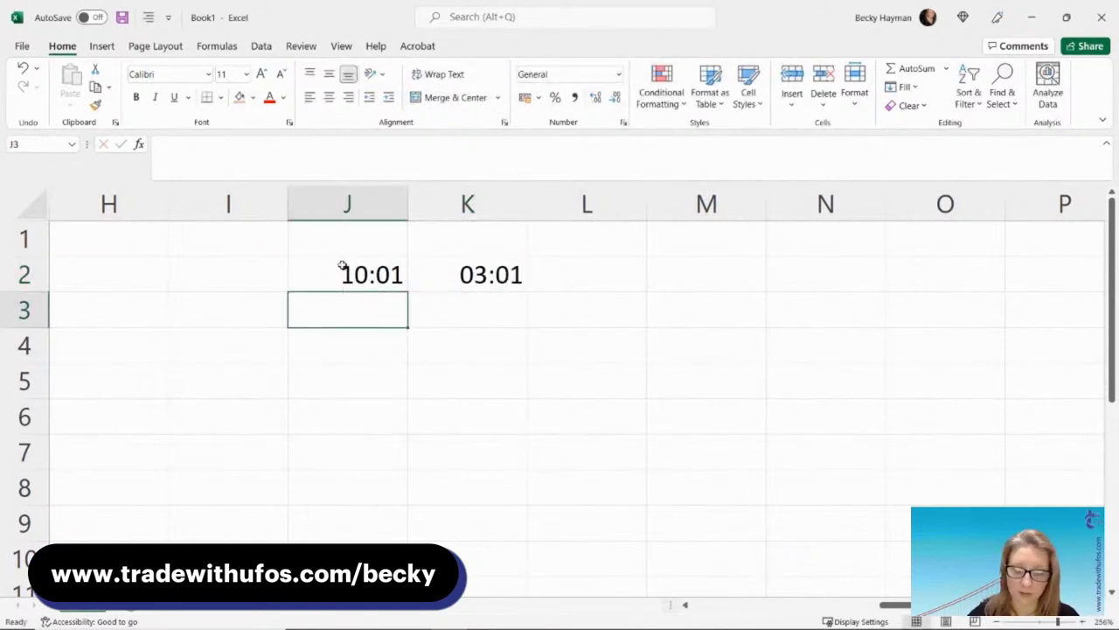
# - Enter 20% in J3 and 20% in K3 below the two ratios
pyautogui.write('20%')
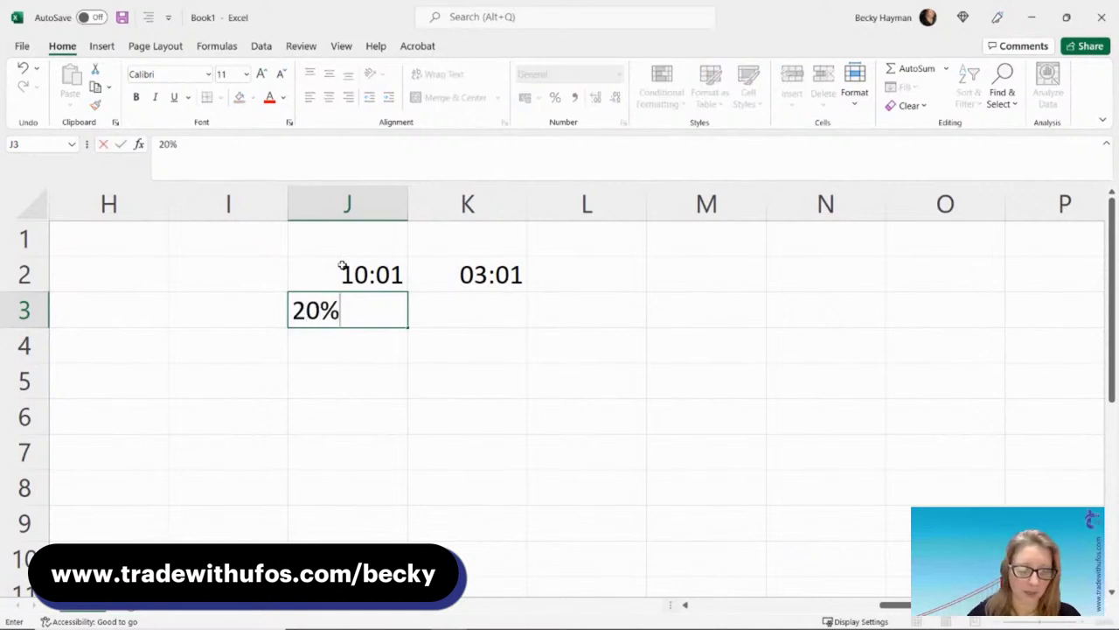
pyautogui.press('Tab')
pyautogui.write('20%')
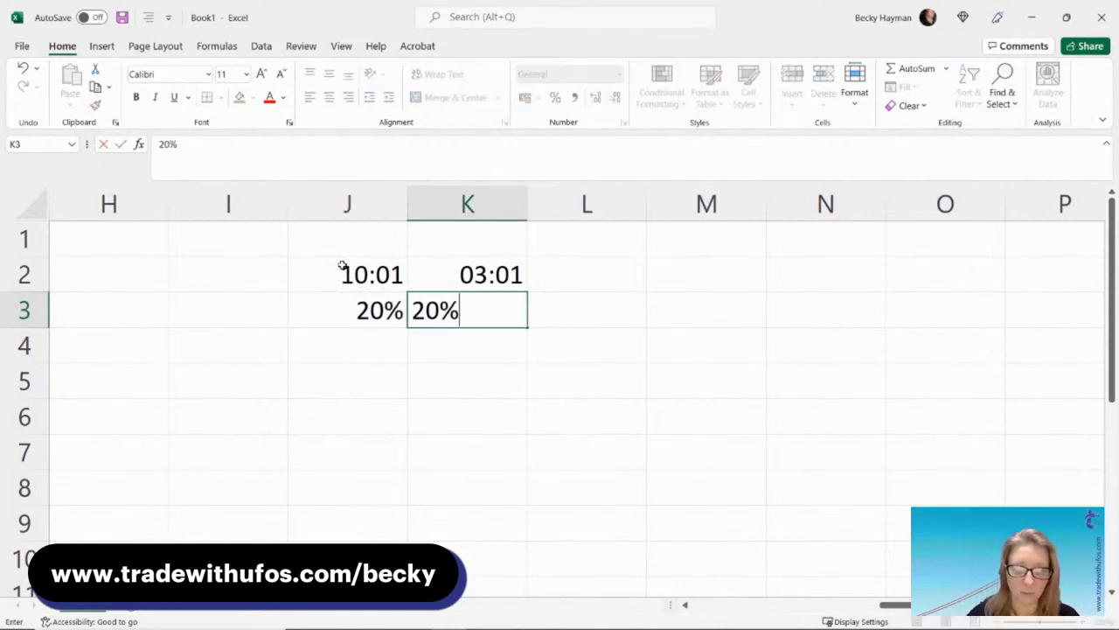
pyautogui.press('Tab')
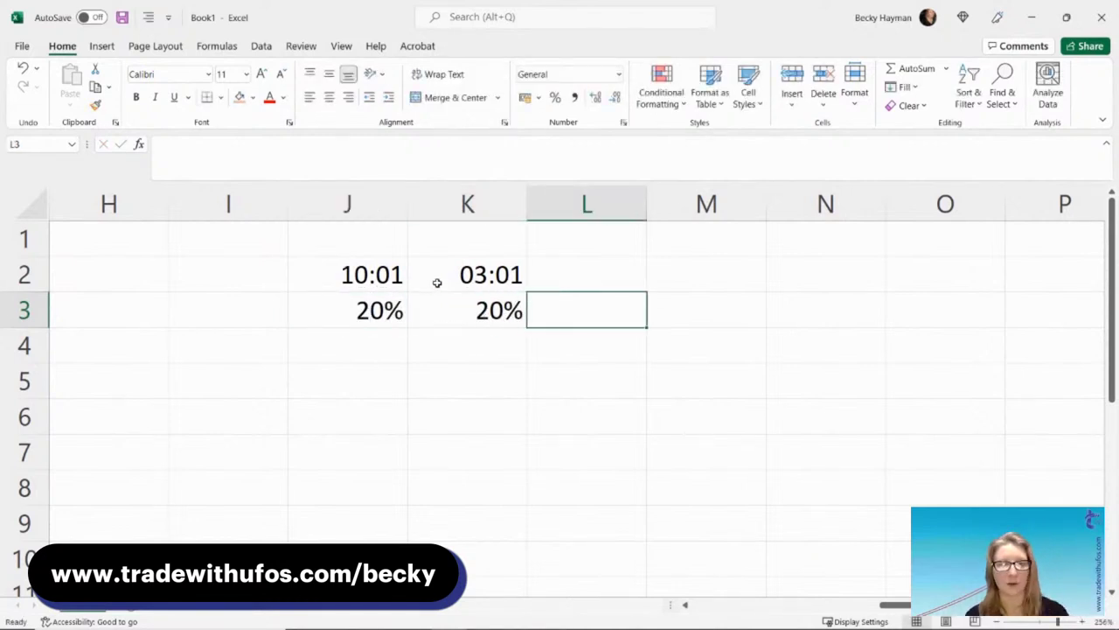
# - Set J3 to 22%, undoing the change once and reapplying it
pyautogui.click(361, 306)
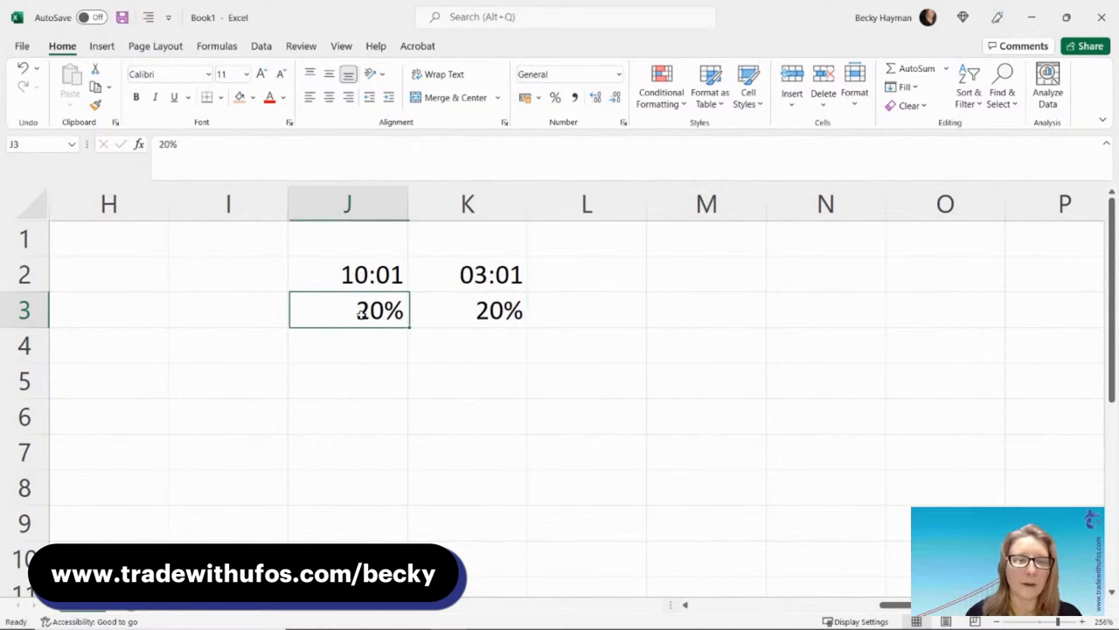
pyautogui.write('22')
pyautogui.press('Return')
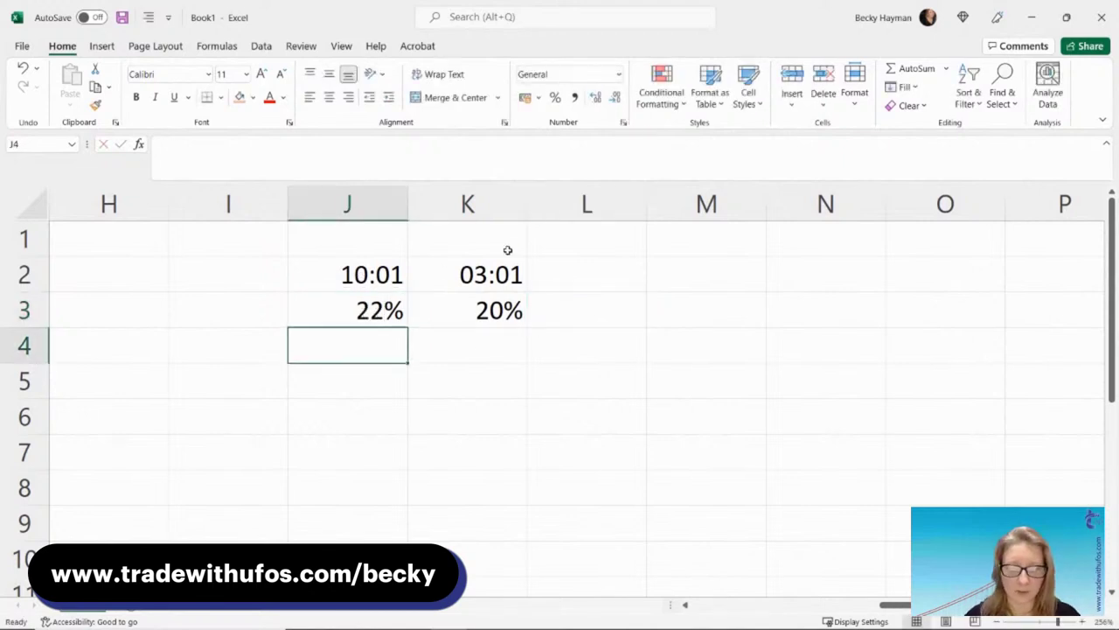
pyautogui.click(555, 352)
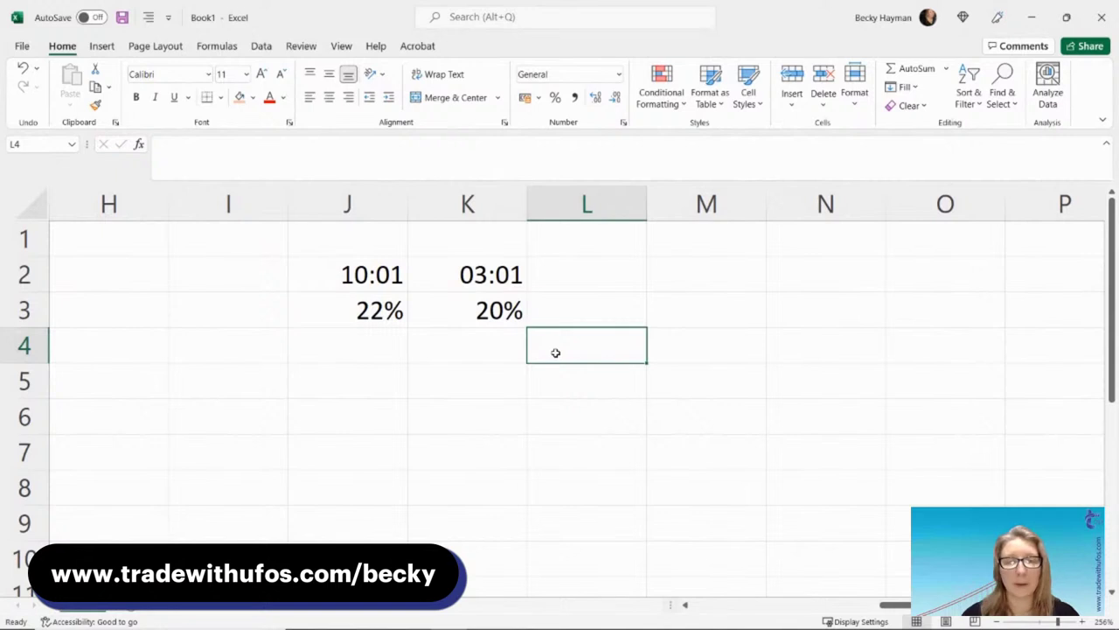
pyautogui.hotkey('ctrl', 'z')
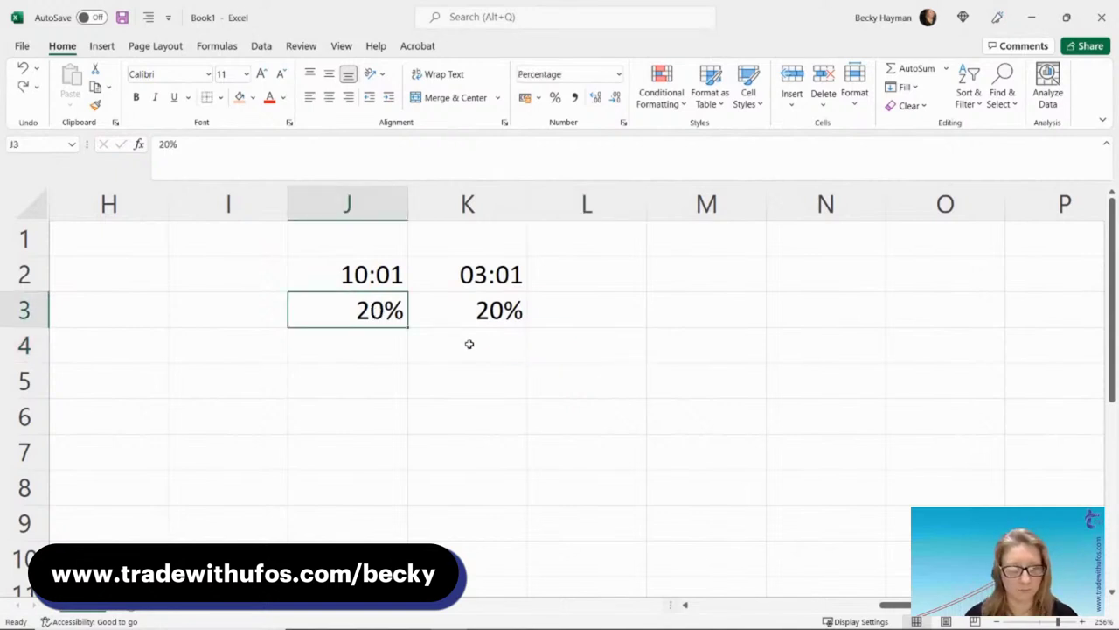
pyautogui.hotkey('ctrl', 'y')
pyautogui.press('Return')
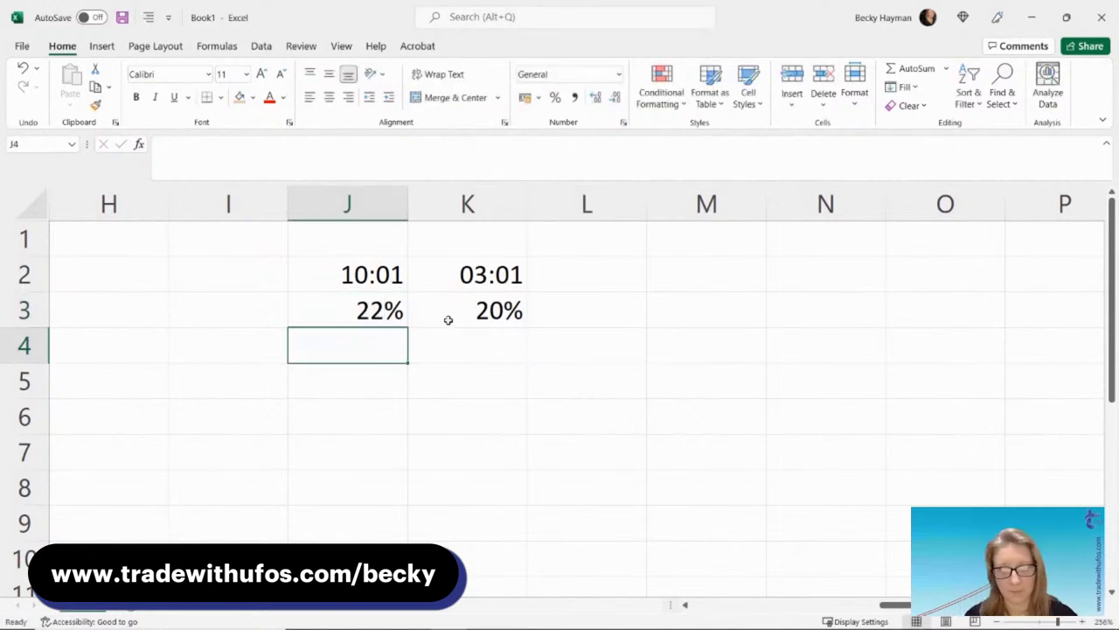
# - Move the 10:1 ratio up to J1 and the 3:1 ratio up to K1
pyautogui.click(376, 248)
pyautogui.click(377, 279)
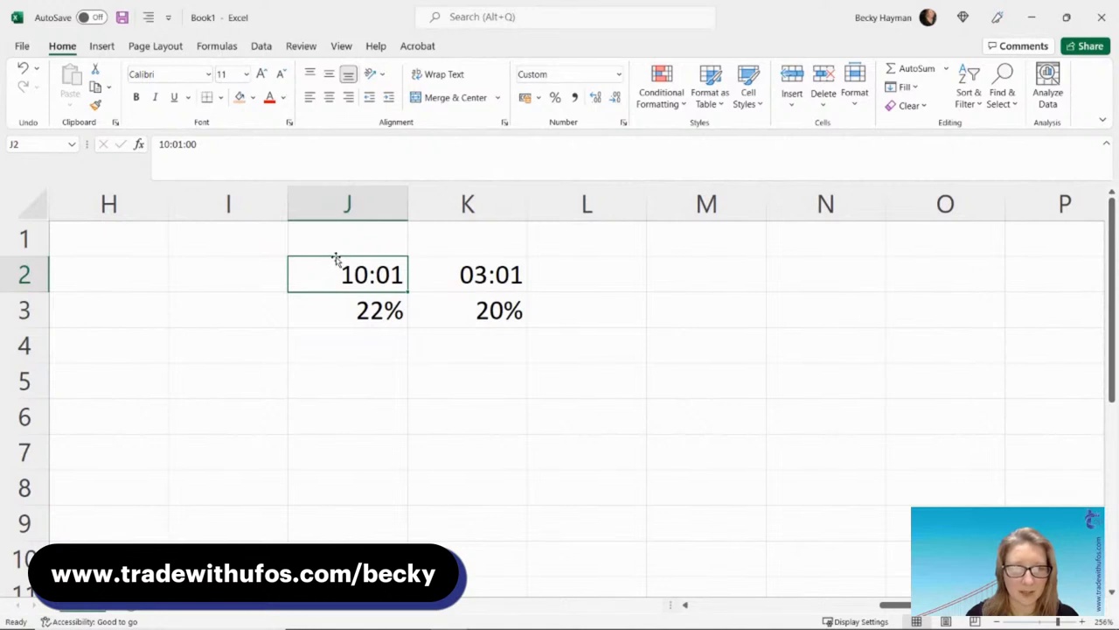
pyautogui.moveTo(335, 258); pyautogui.dragTo(334, 238)
pyautogui.click(449, 259)
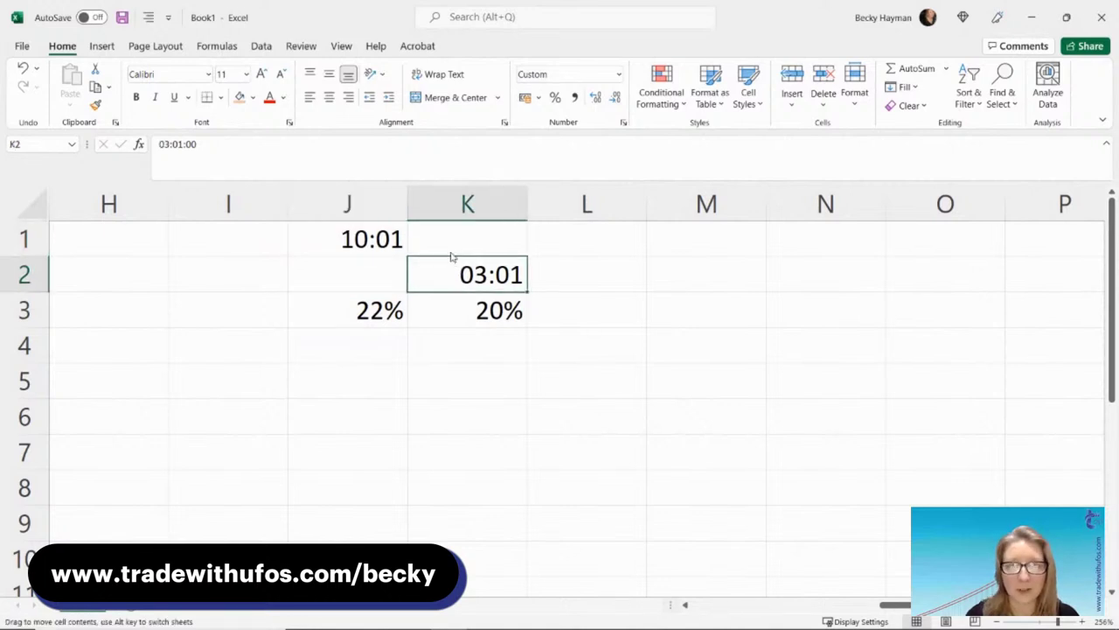
pyautogui.moveTo(451, 256); pyautogui.dragTo(445, 230)
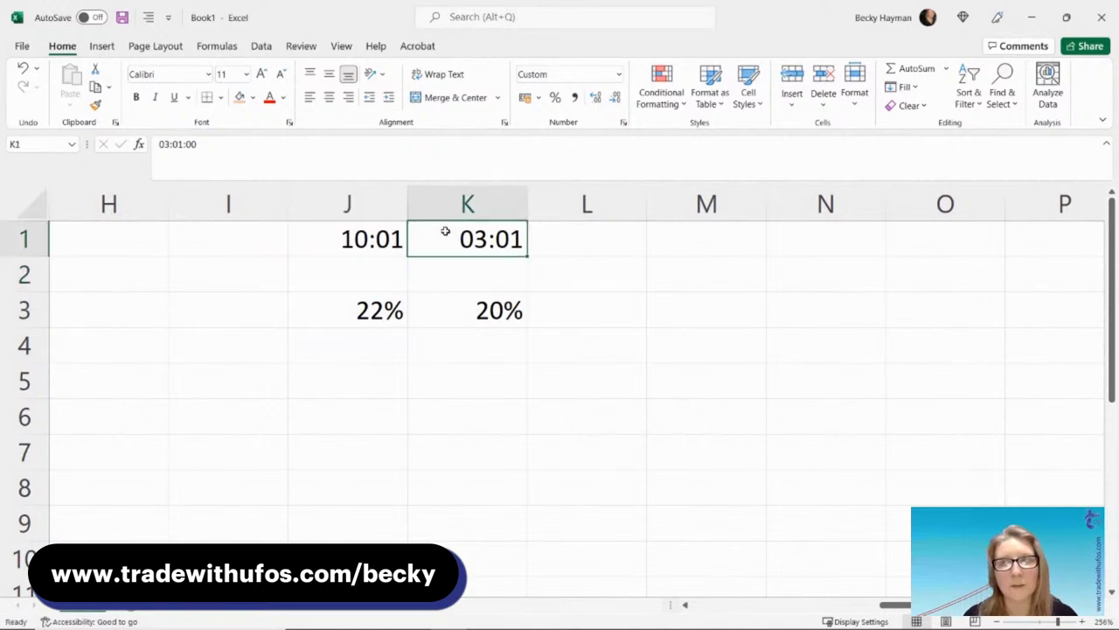
# - Label the rows in column I with R:R in I1, Prob.rate in I2 and Result in I3
pyautogui.click(243, 274)
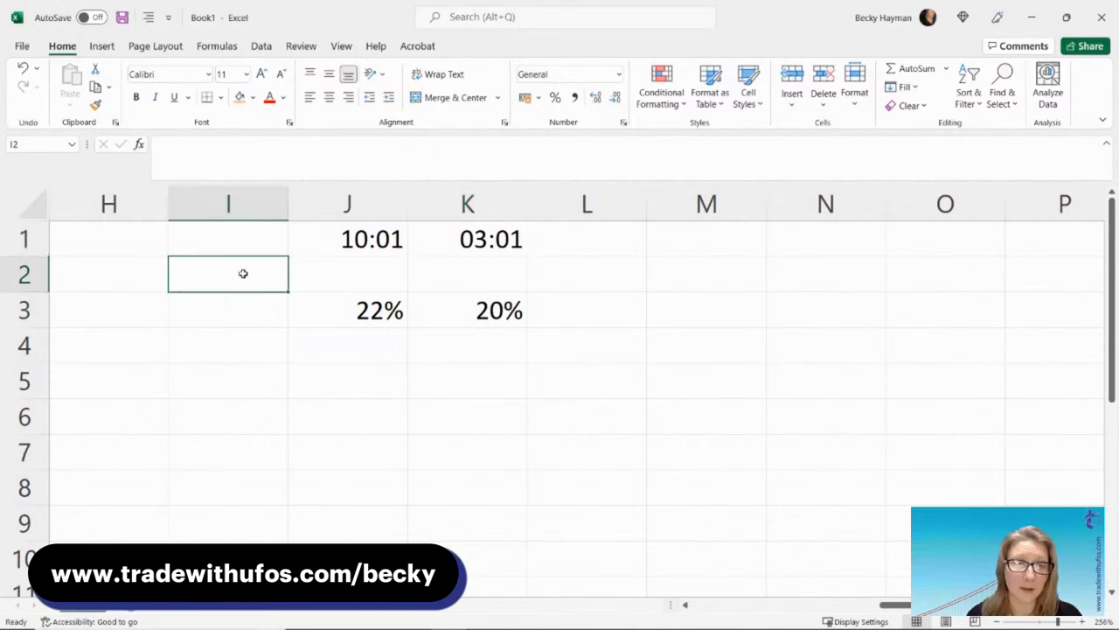
pyautogui.click(244, 307)
pyautogui.write('Result')
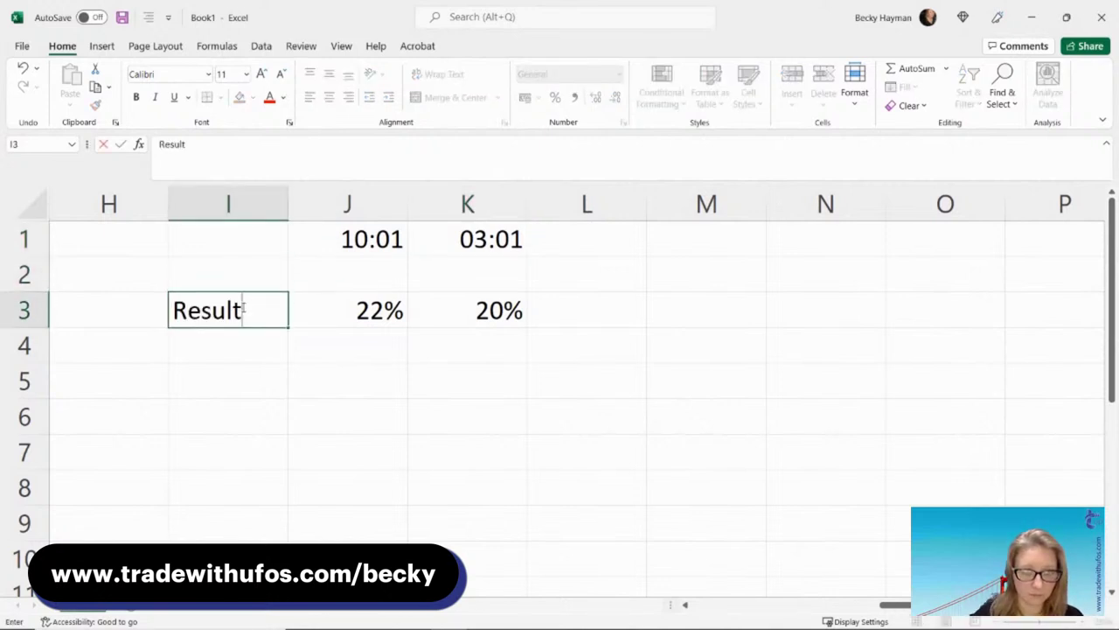
pyautogui.press('Return')
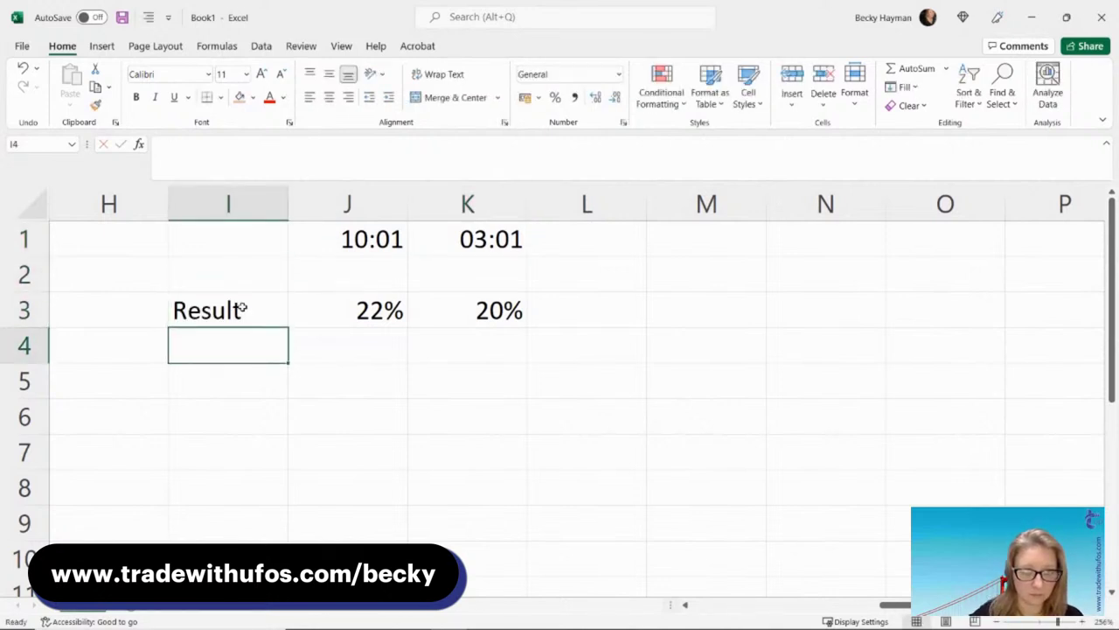
pyautogui.click(210, 247)
pyautogui.write('R:R')
pyautogui.press('Return')
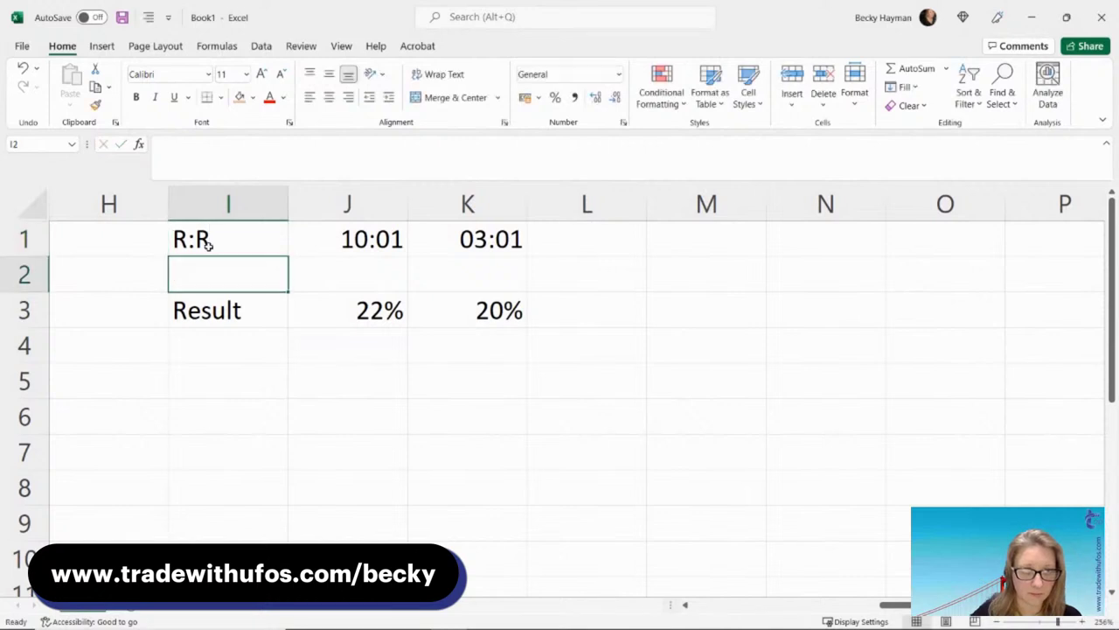
pyautogui.write('Prob.rate')
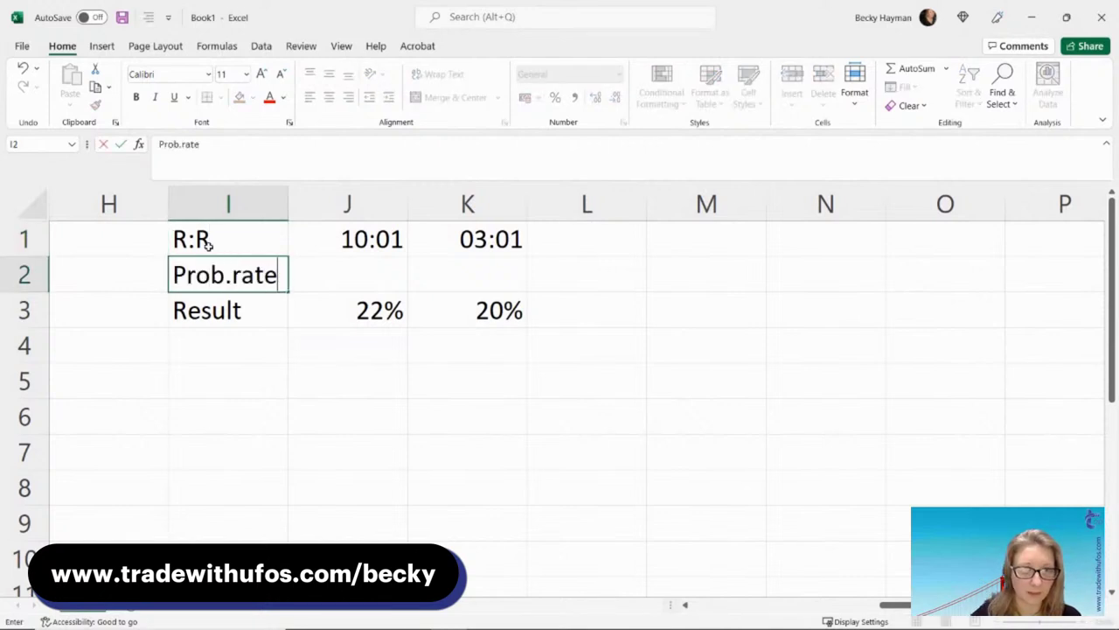
pyautogui.press('Return')
# - Enter probability rates of 15% in J2 and 55% in K2, and set the result in J3 to 28%
pyautogui.click(340, 267)
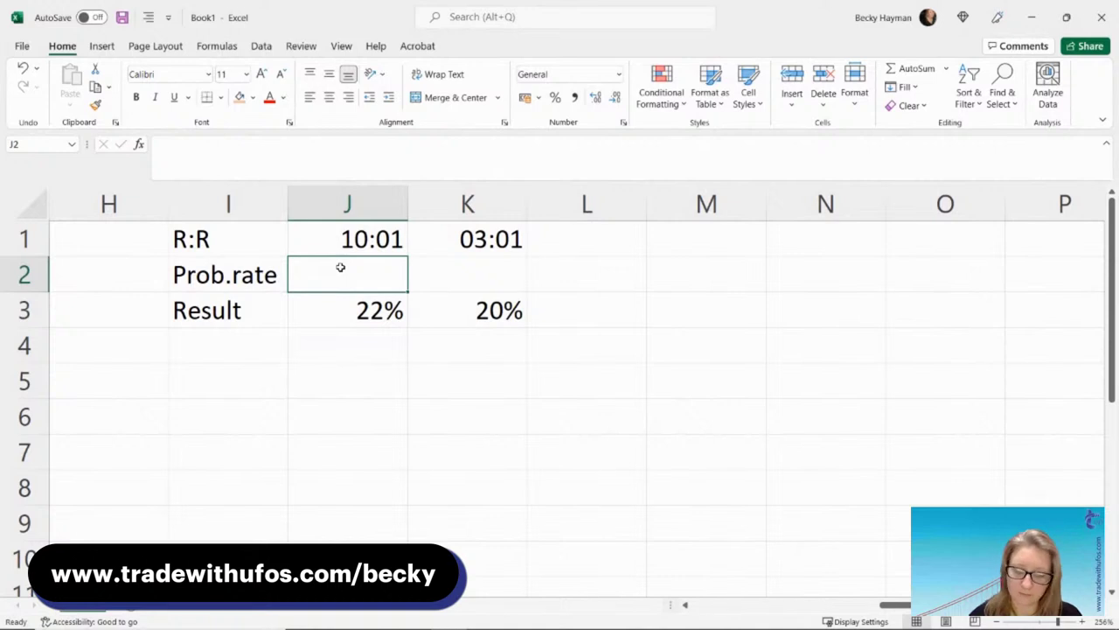
pyautogui.write('15%')
pyautogui.press('Tab')
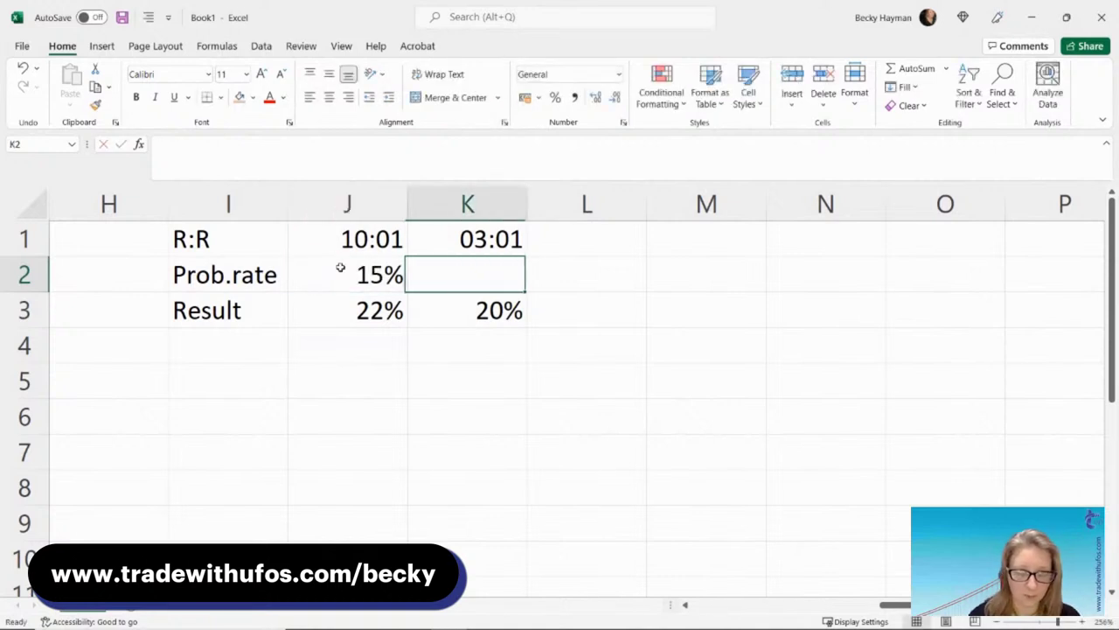
pyautogui.write('55%')
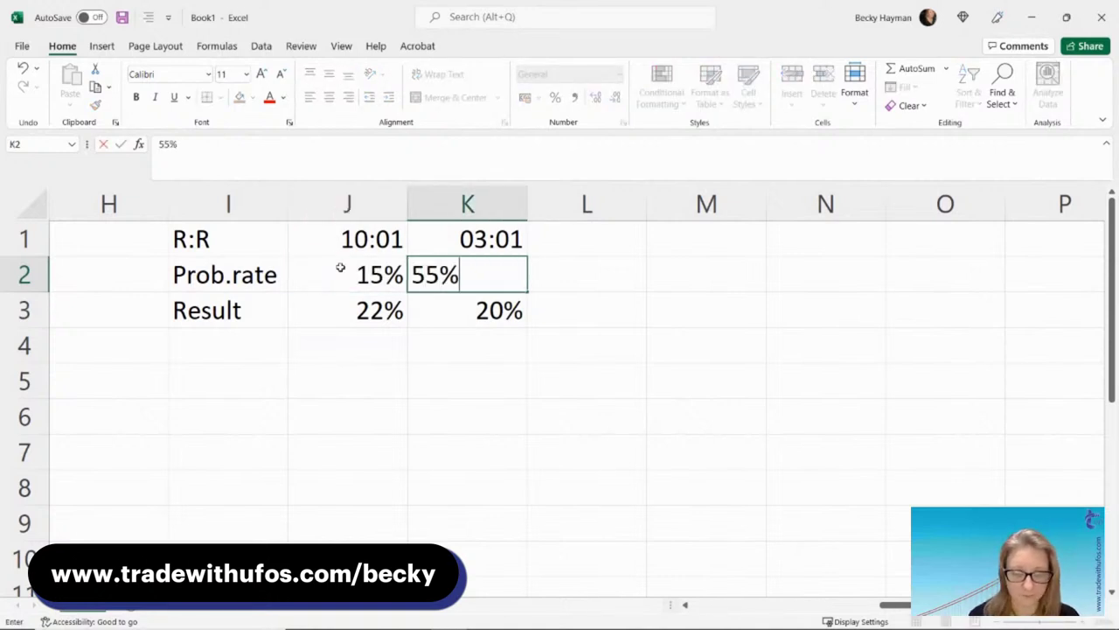
pyautogui.press('Return')
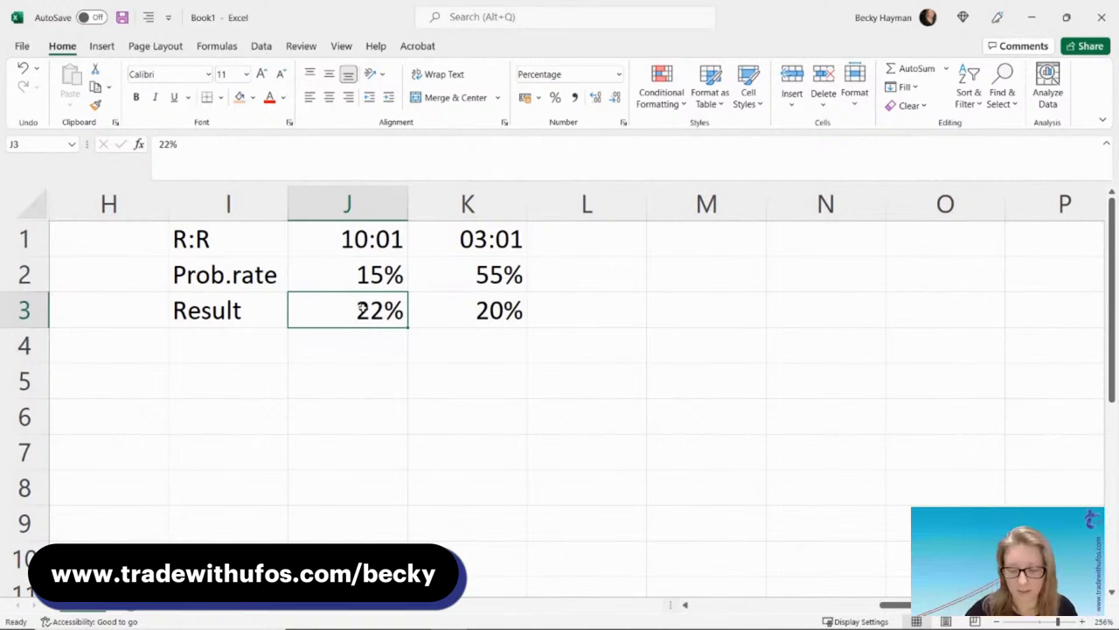
pyautogui.write('28')
pyautogui.press('Return')
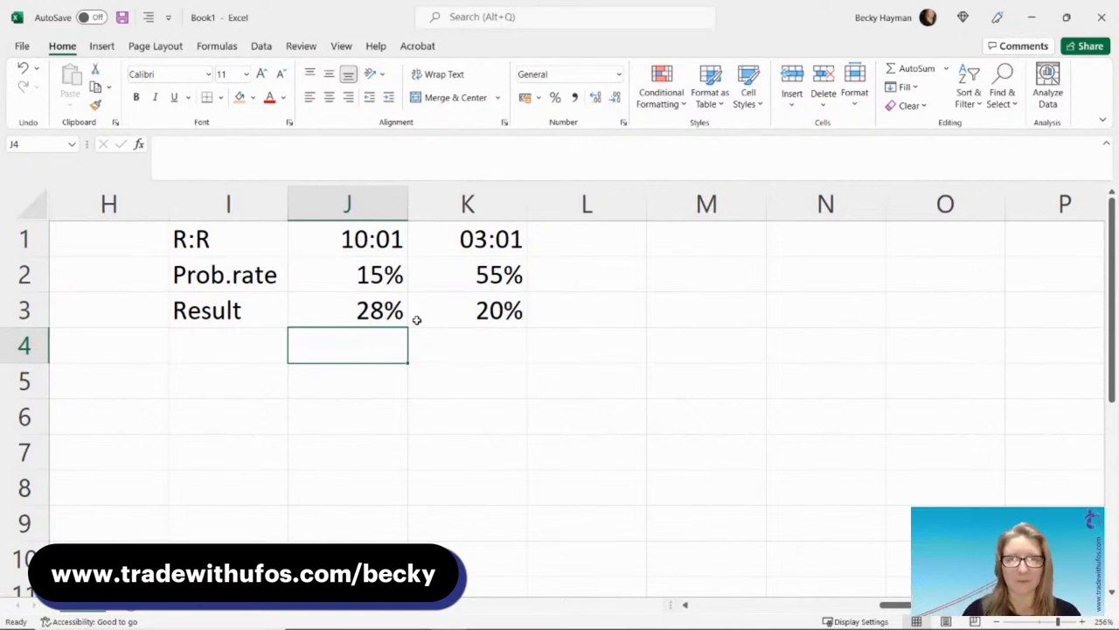
# - Compare the ratio, probability rate and result in J1:J3 with those in K1:K3
pyautogui.click(361, 232)
pyautogui.moveTo(361, 232); pyautogui.dragTo(362, 300)
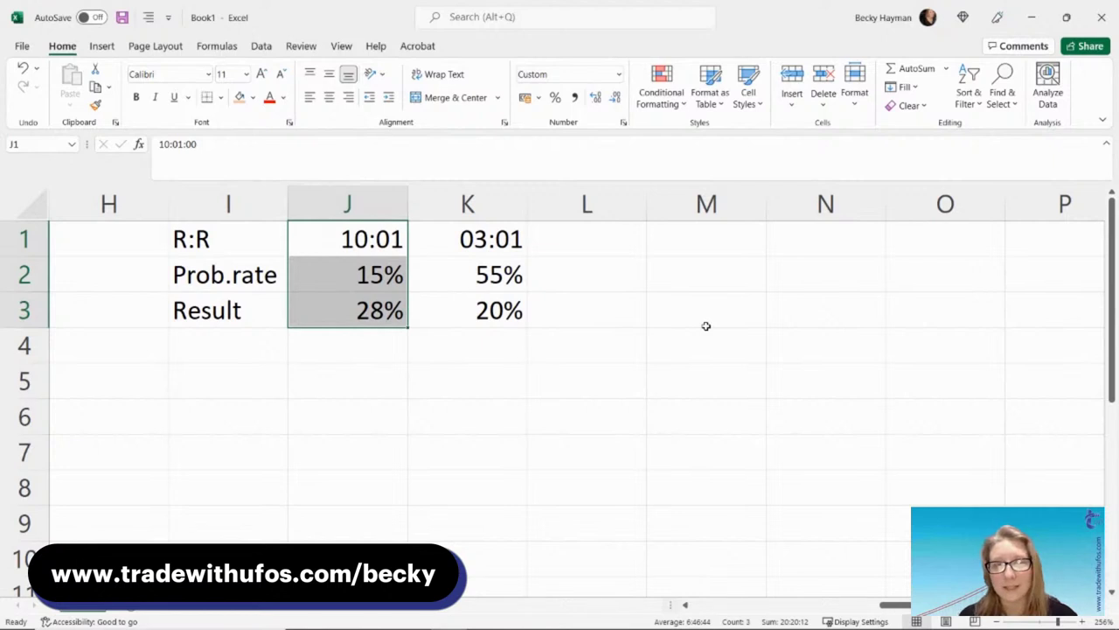
pyautogui.click(361, 316)
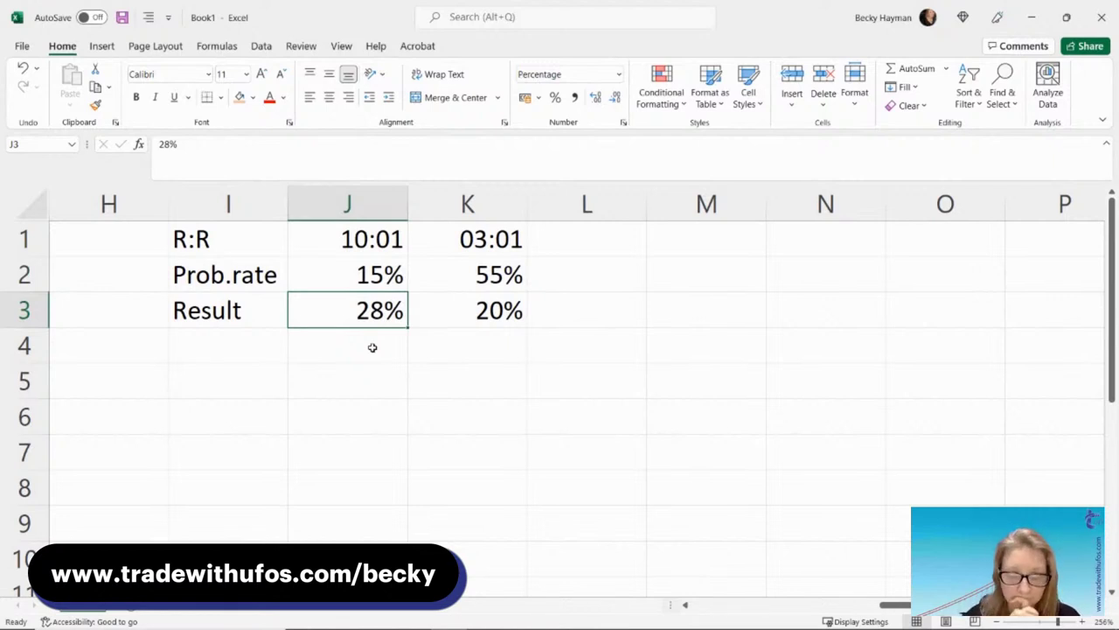
pyautogui.click(350, 277)
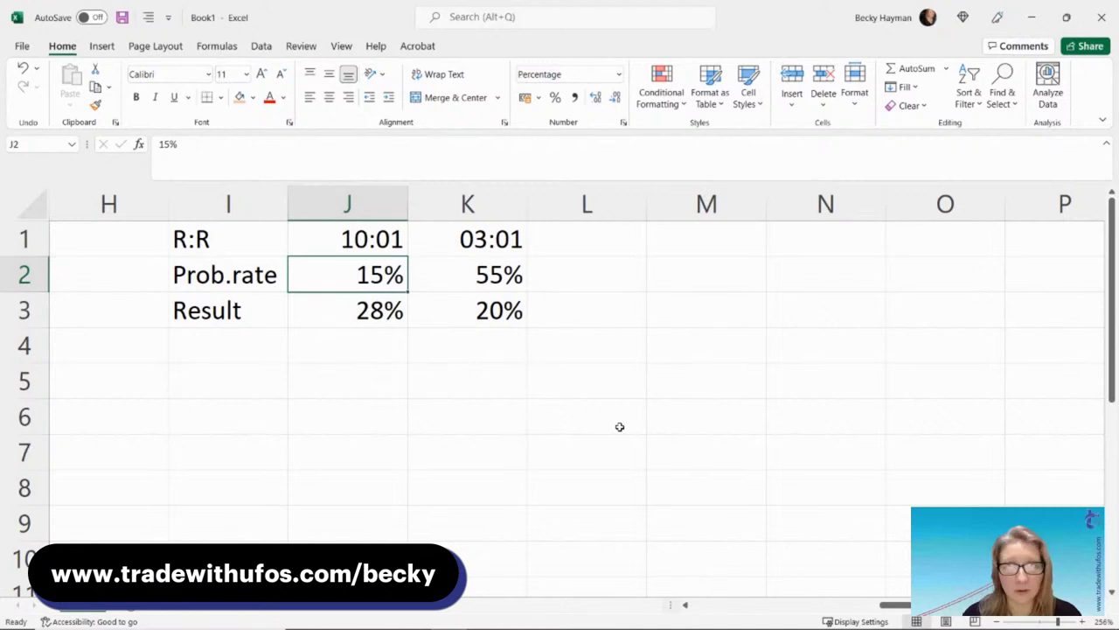
pyautogui.click(375, 323)
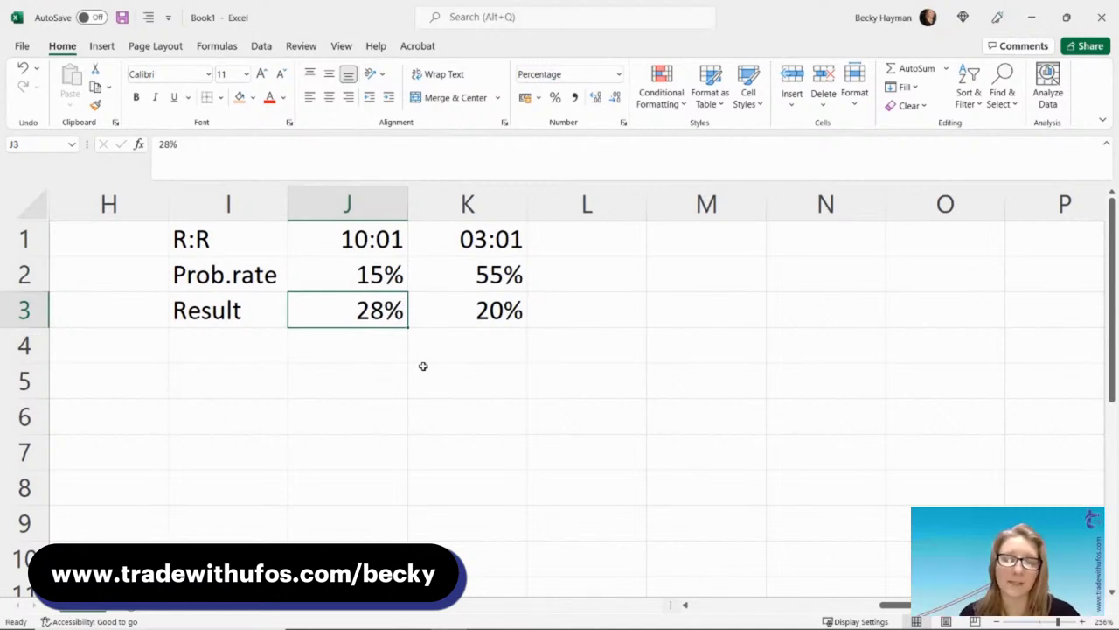
pyautogui.click(366, 287)
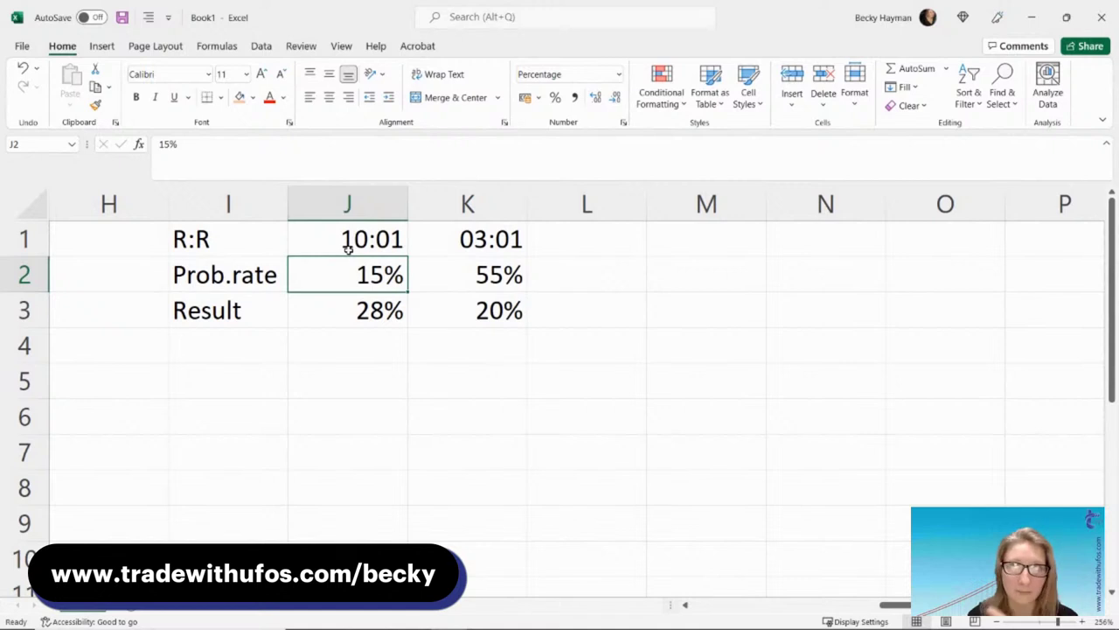
pyautogui.moveTo(347, 249); pyautogui.dragTo(350, 302)
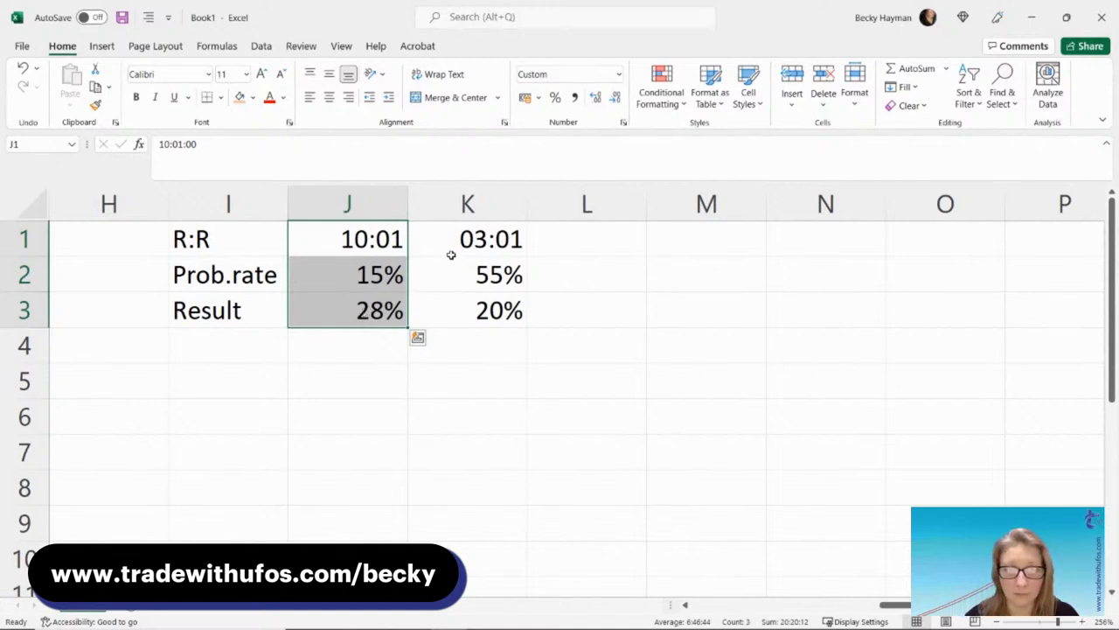
pyautogui.moveTo(476, 242); pyautogui.dragTo(486, 307)
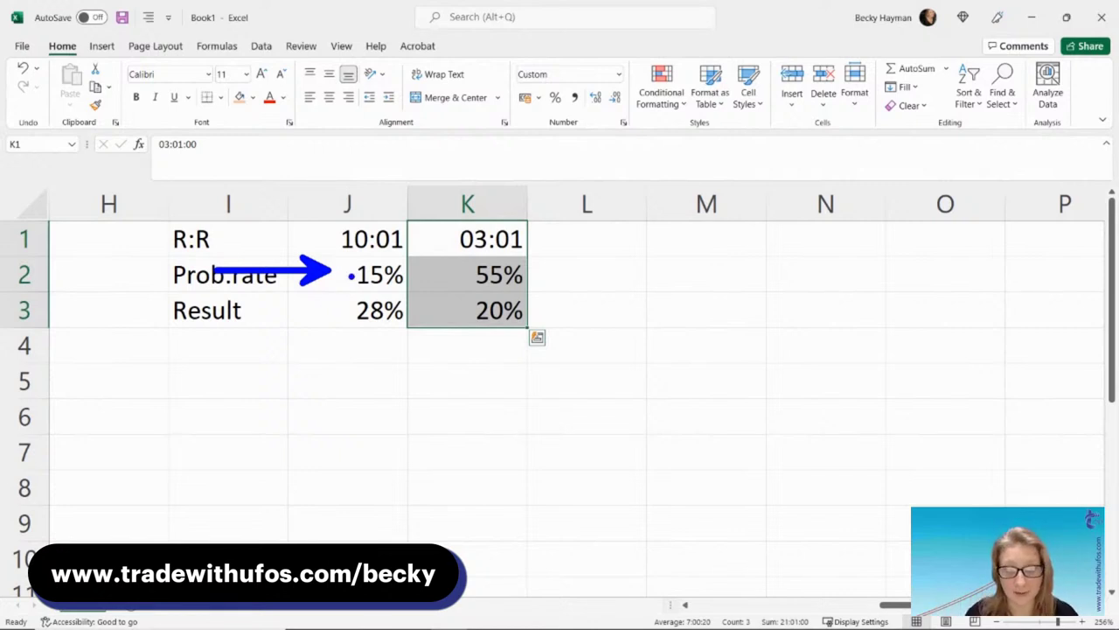
# - Draw blue annotation arrows pointing at the probability rates in J2 and K2 and at the result in J3
pyautogui.moveTo(348, 278); pyautogui.dragTo(264, 337)
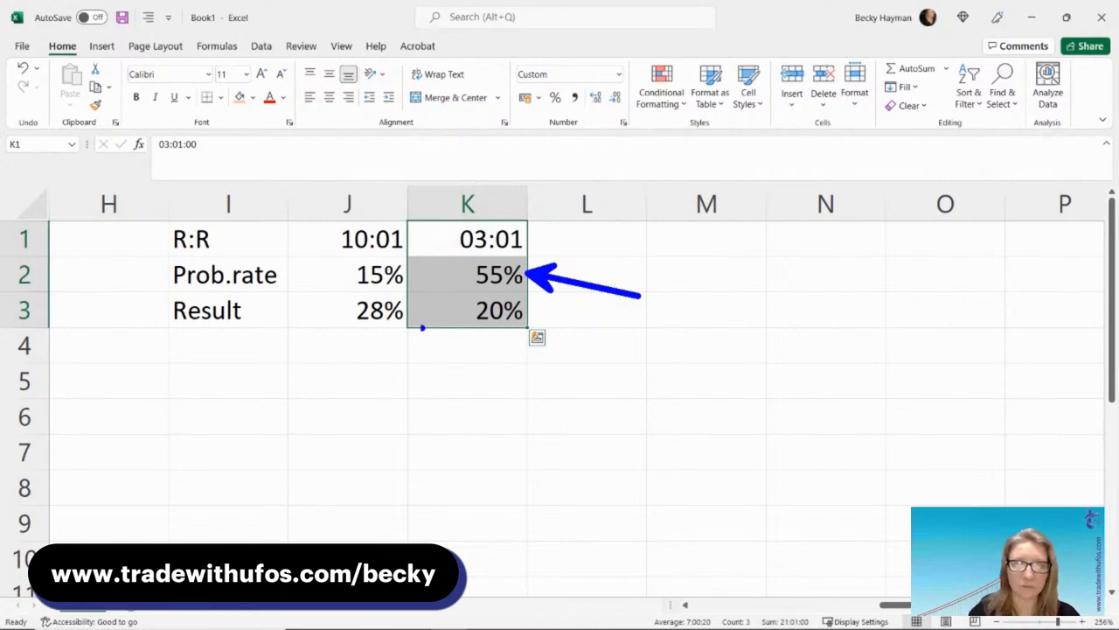
pyautogui.moveTo(363, 328); pyautogui.dragTo(266, 404)
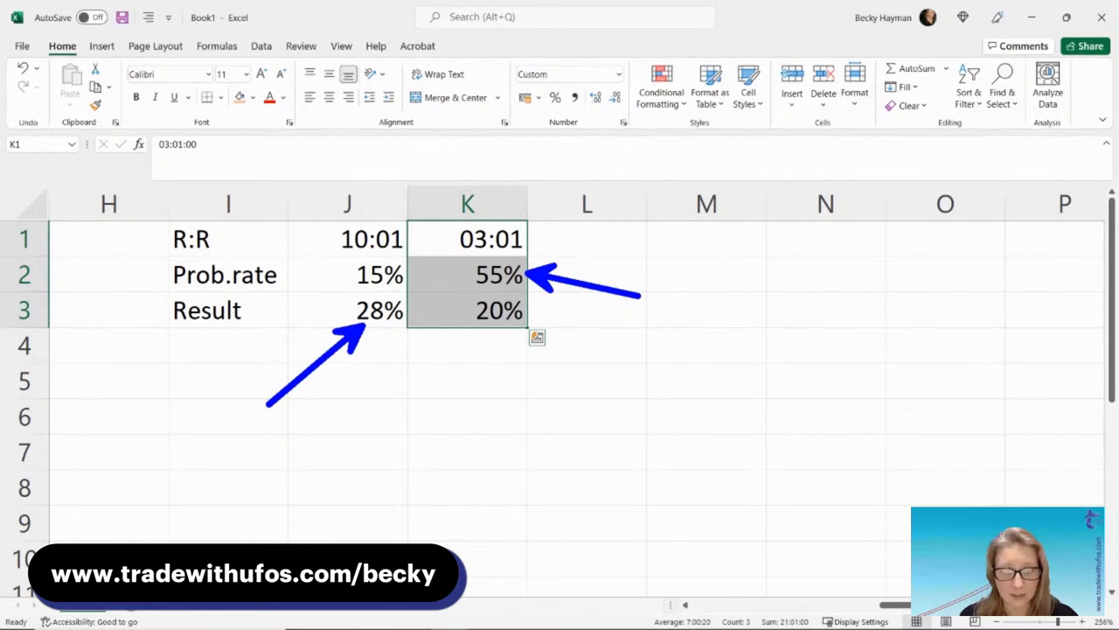
# - Clear the arrow annotations and model a 70% to 30% split in D2 and E2 with the multiplier in D4 set to 1
pyautogui.press('Escape')
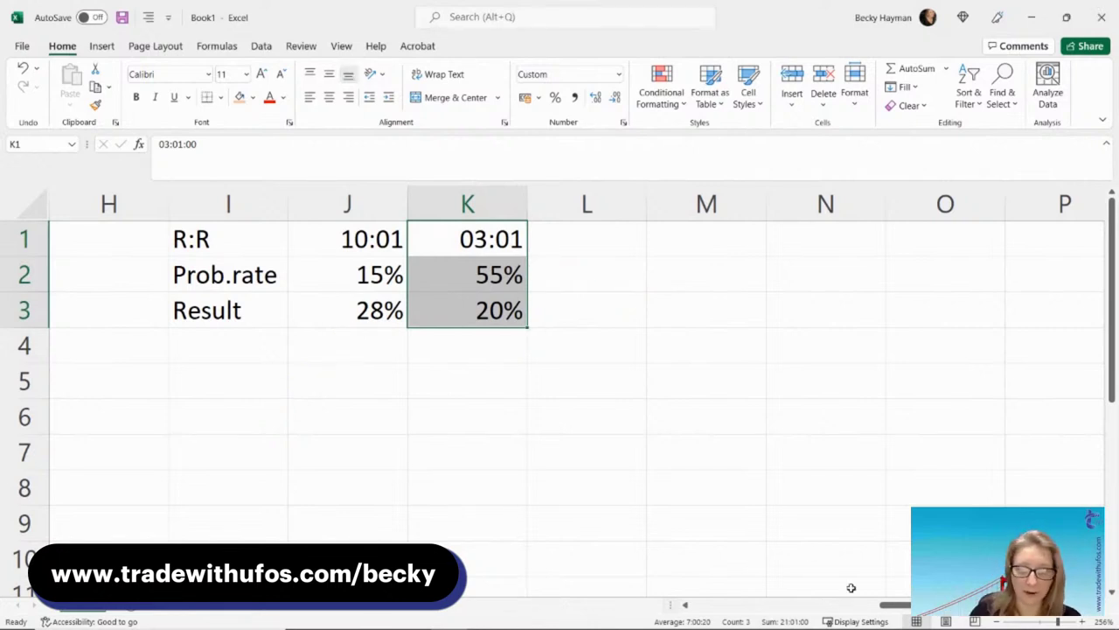
pyautogui.hscroll(-5, 400, 262)
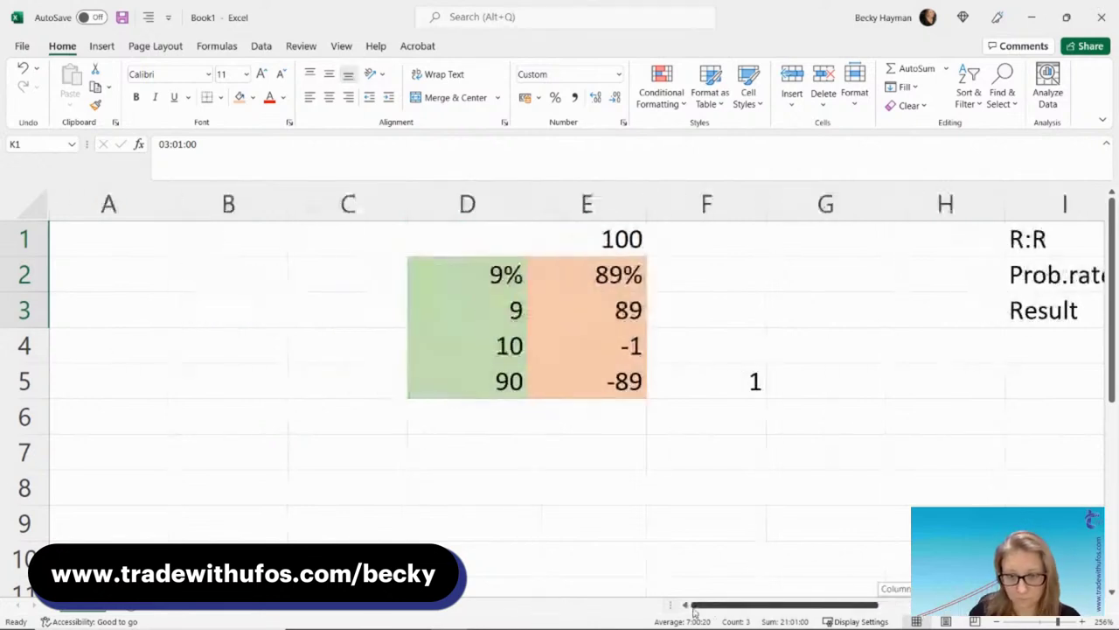
pyautogui.click(449, 271)
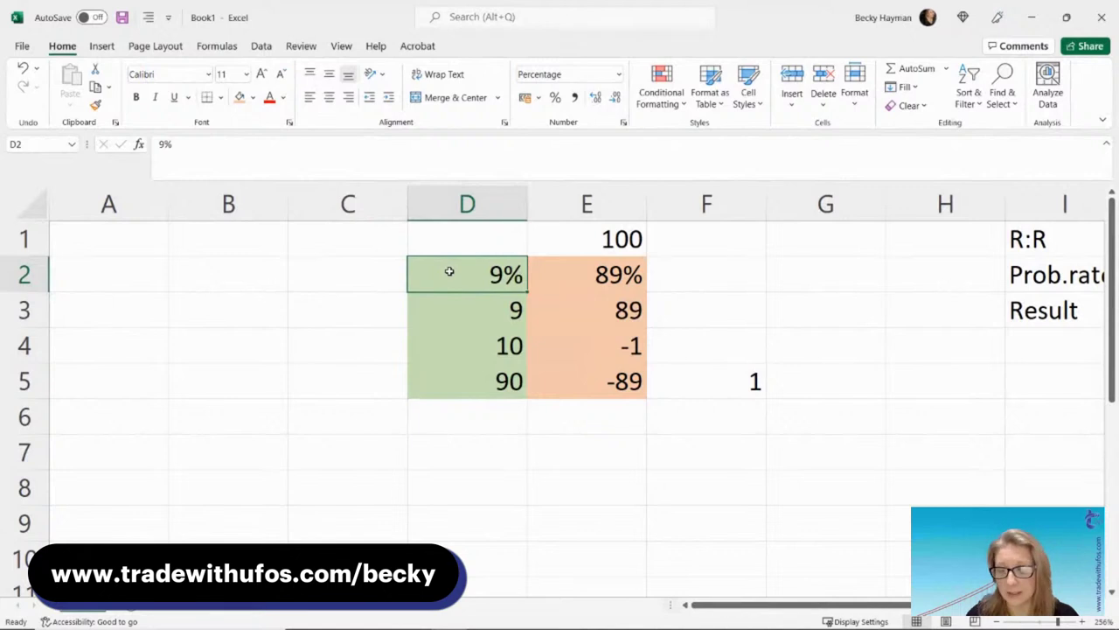
pyautogui.write('70')
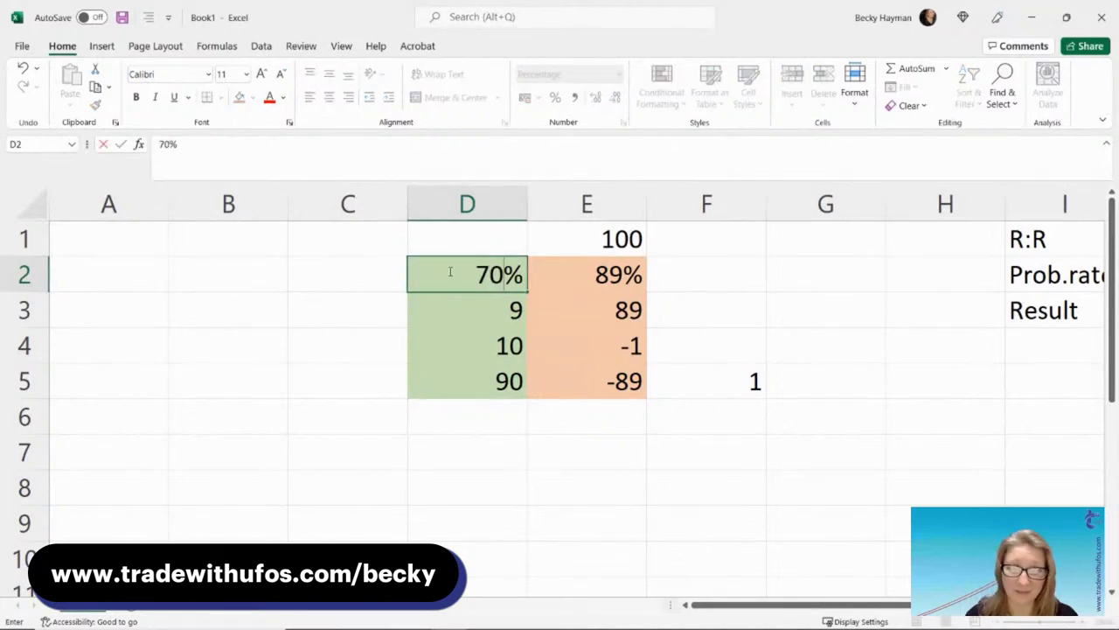
pyautogui.press('Return')
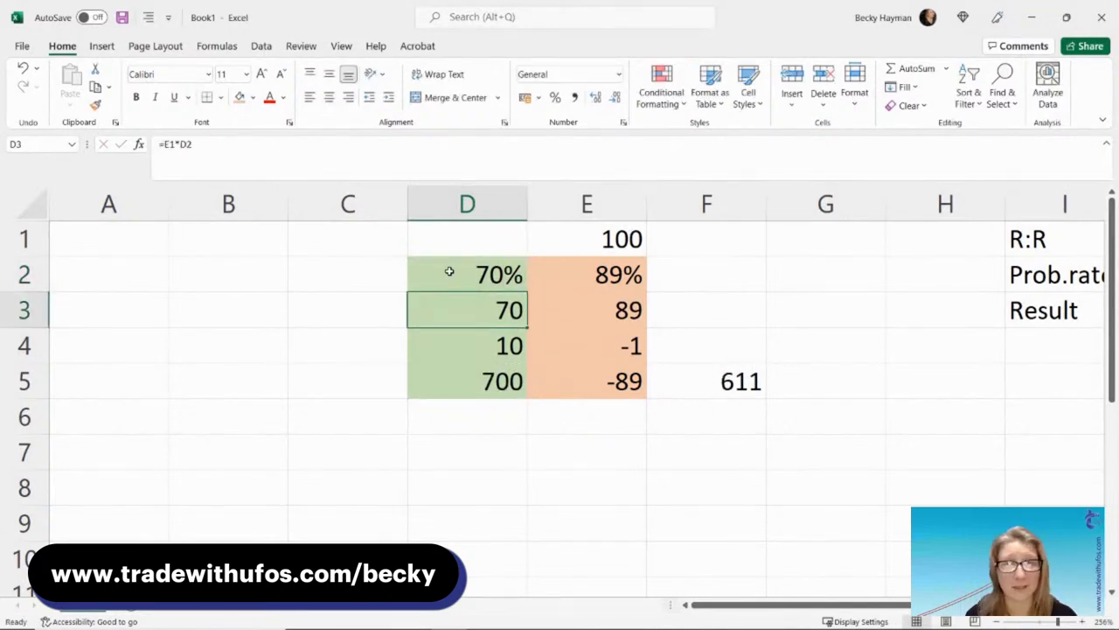
pyautogui.click(491, 343)
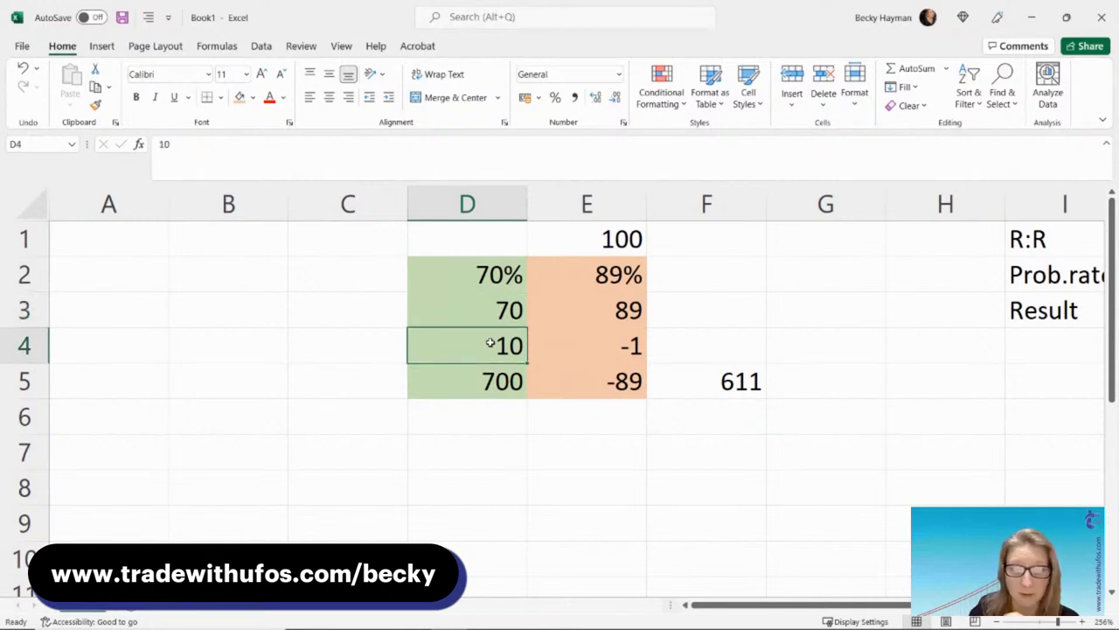
pyautogui.write('1')
pyautogui.press('Return')
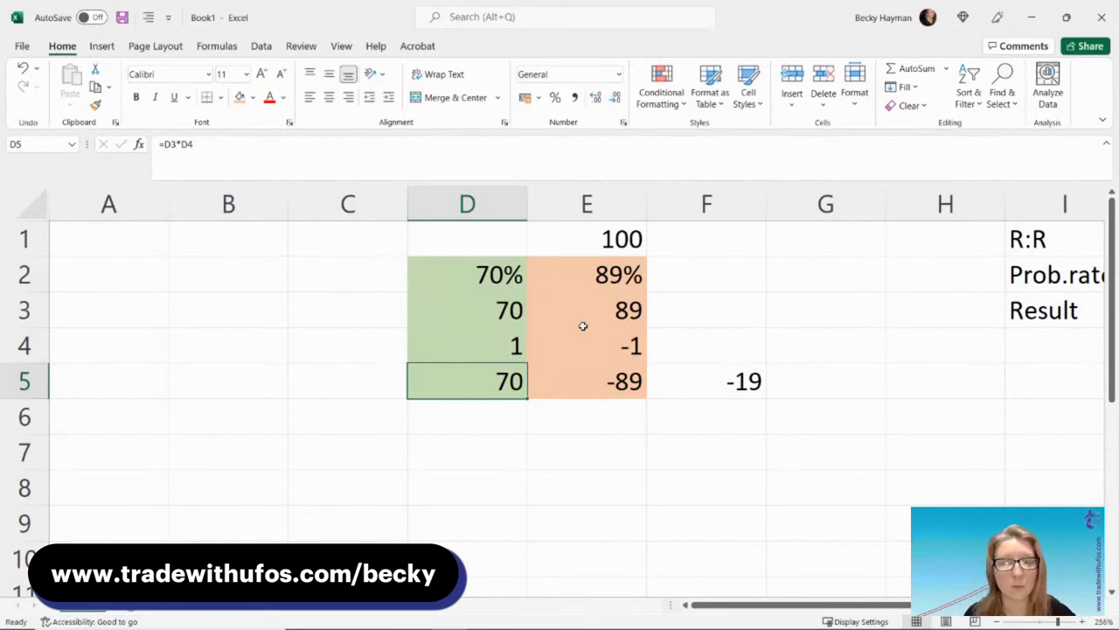
pyautogui.click(583, 276)
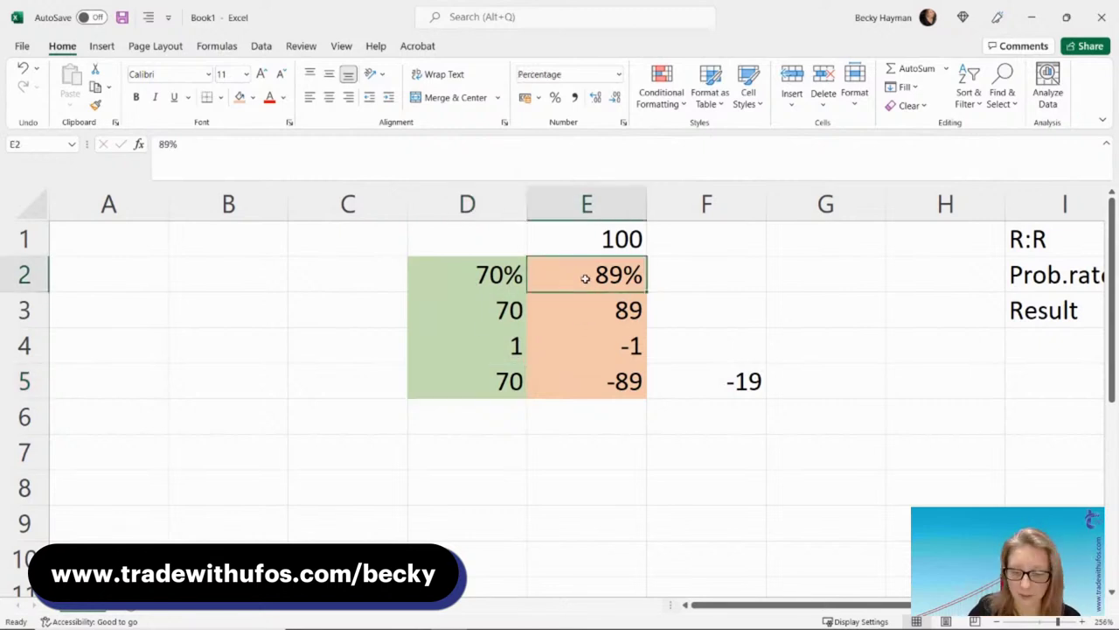
pyautogui.write('30')
pyautogui.press('Return')
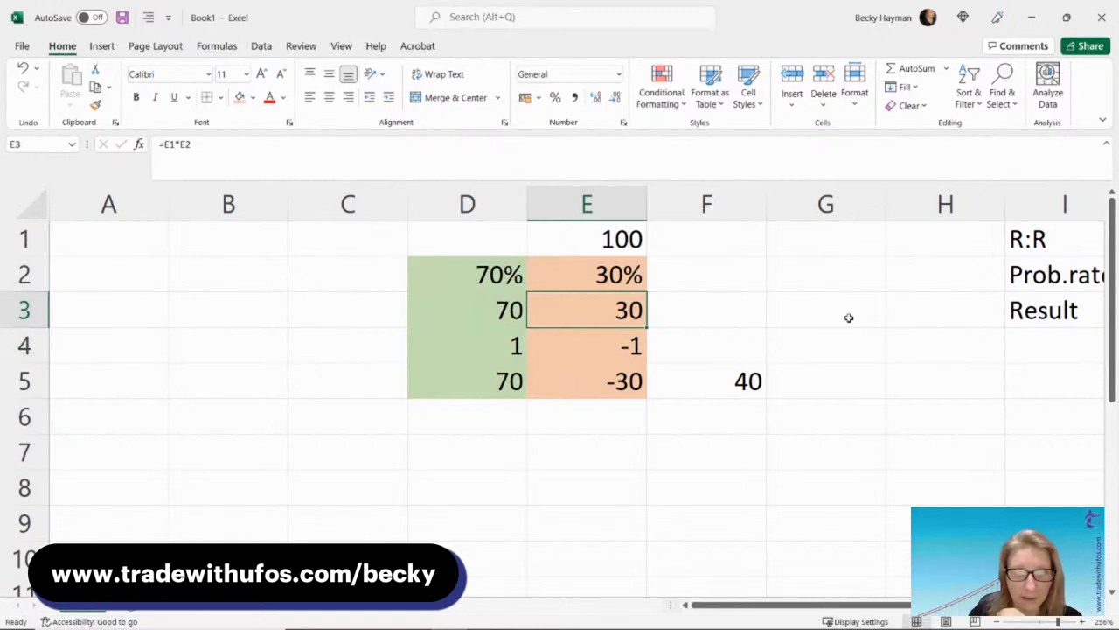
# - Change the percentage split to 40% in D2 and 60% in E2
pyautogui.click(512, 343)
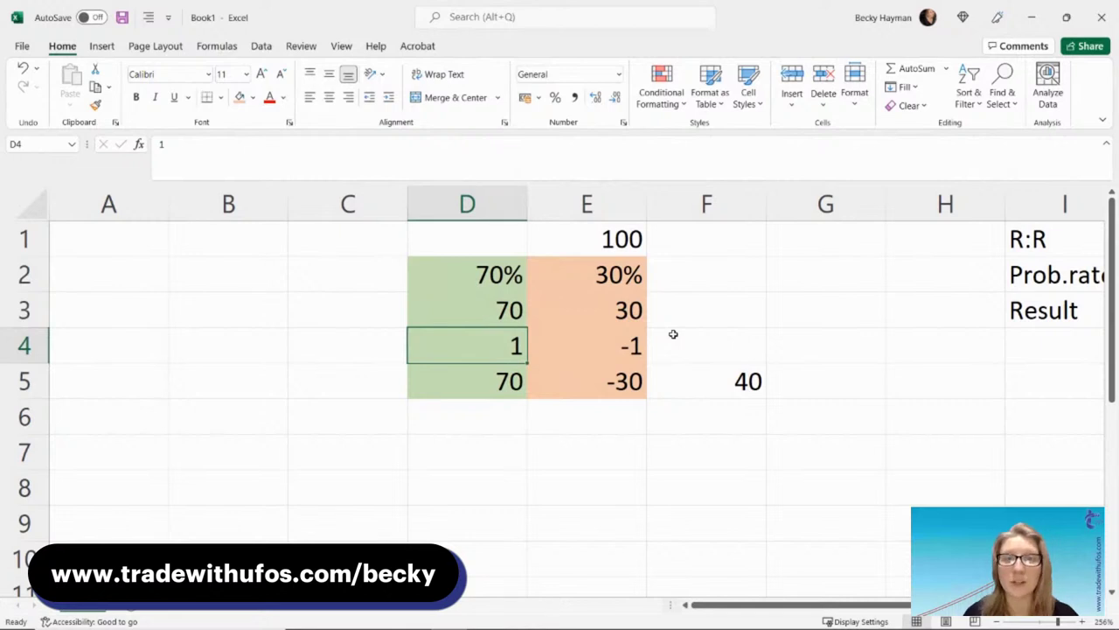
pyautogui.moveTo(498, 283); pyautogui.dragTo(582, 281)
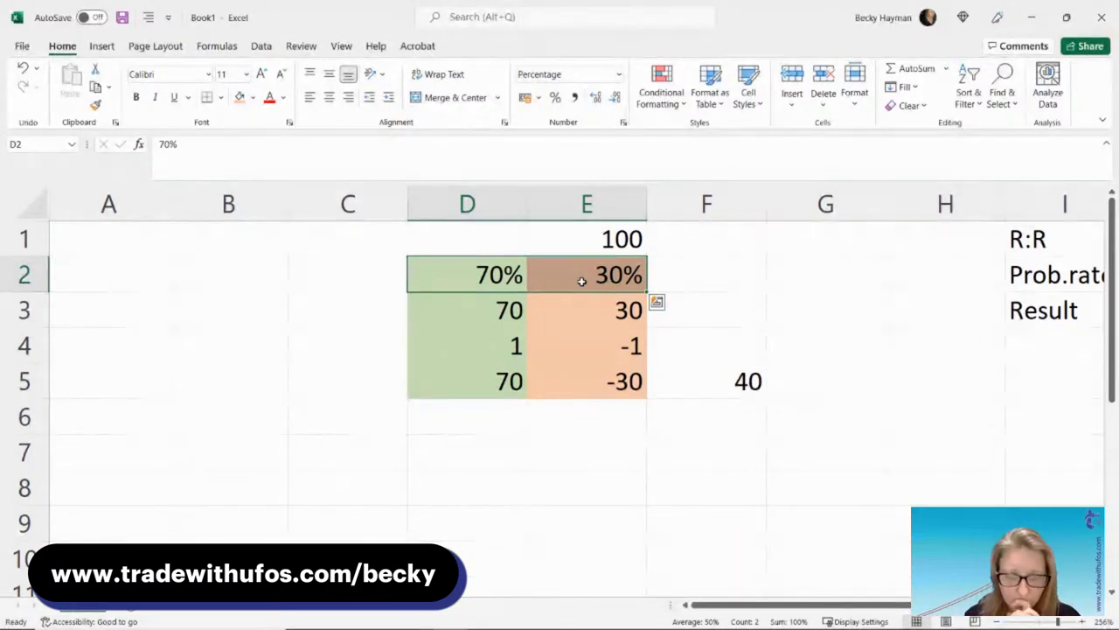
pyautogui.click(494, 347)
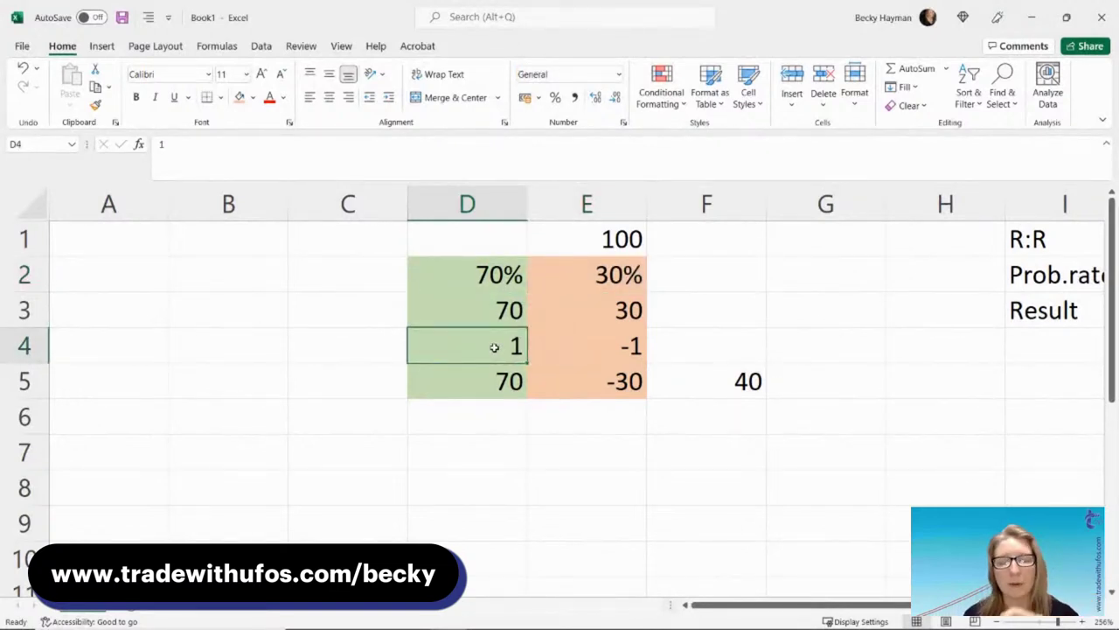
pyautogui.click(491, 277)
pyautogui.write('40')
pyautogui.press('Tab')
pyautogui.write('60')
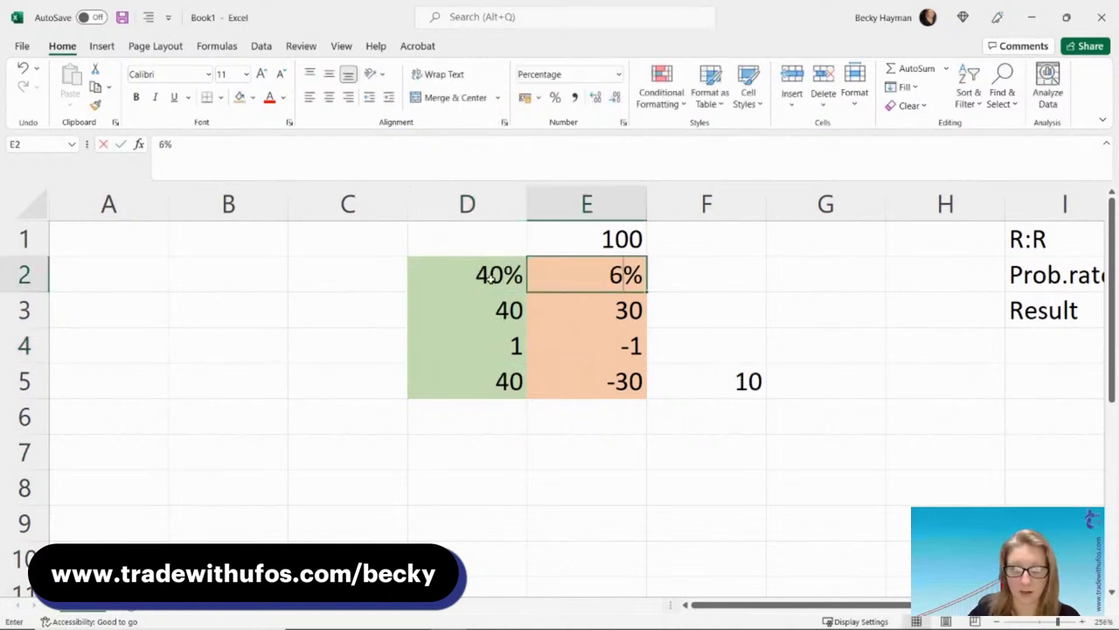
pyautogui.press('Tab')
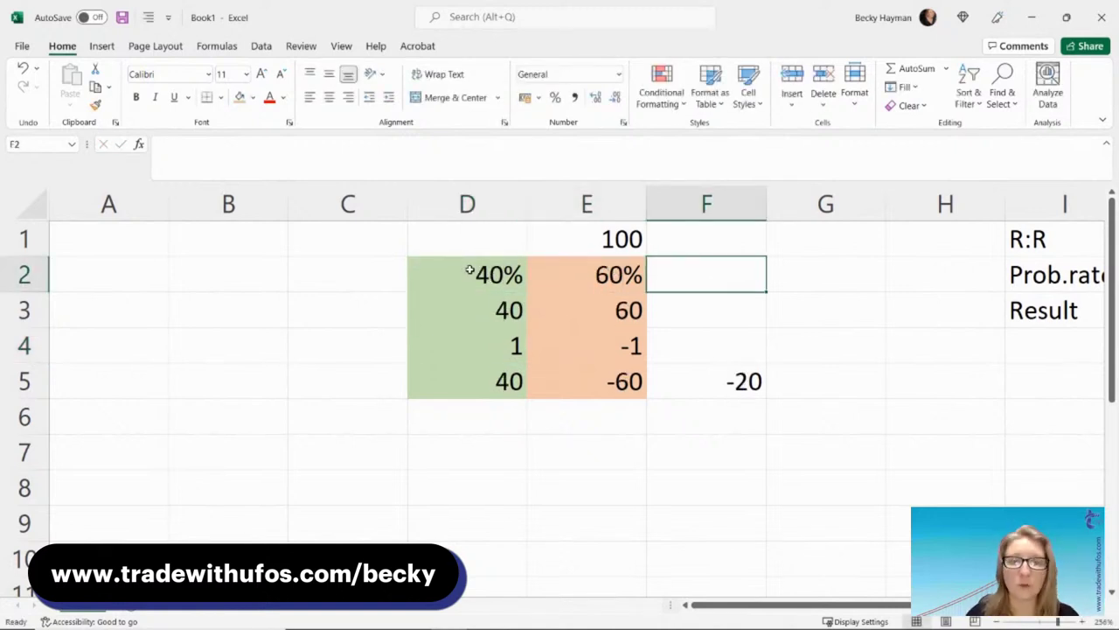
# - Set the multiplier in D4 to 2 and check the net result in F5 against the percentage split
pyautogui.click(471, 348)
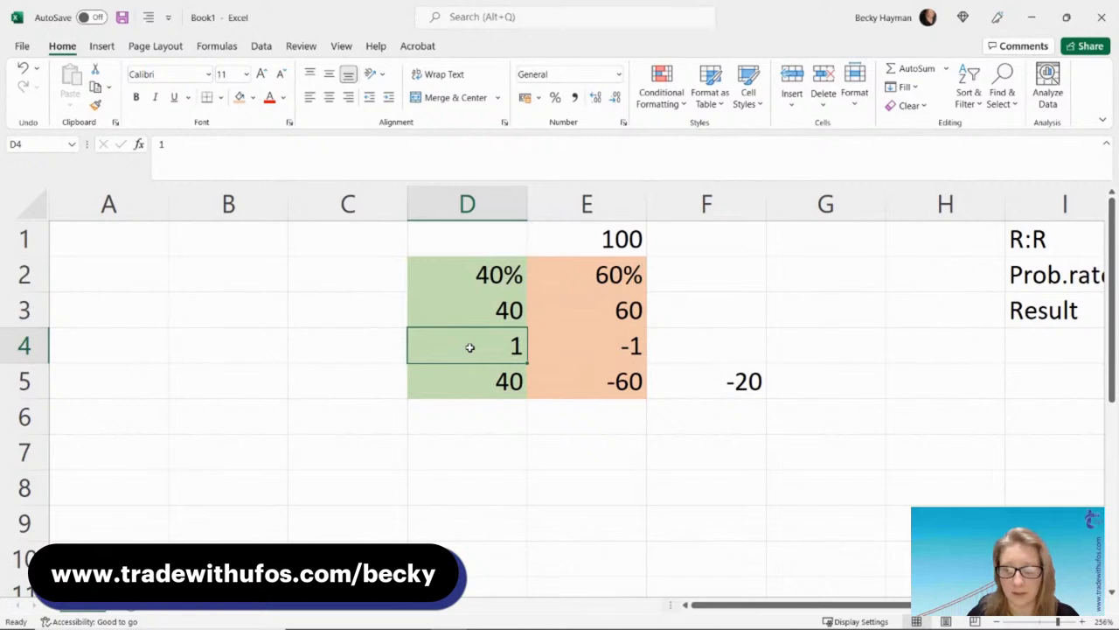
pyautogui.write('2')
pyautogui.press('Return')
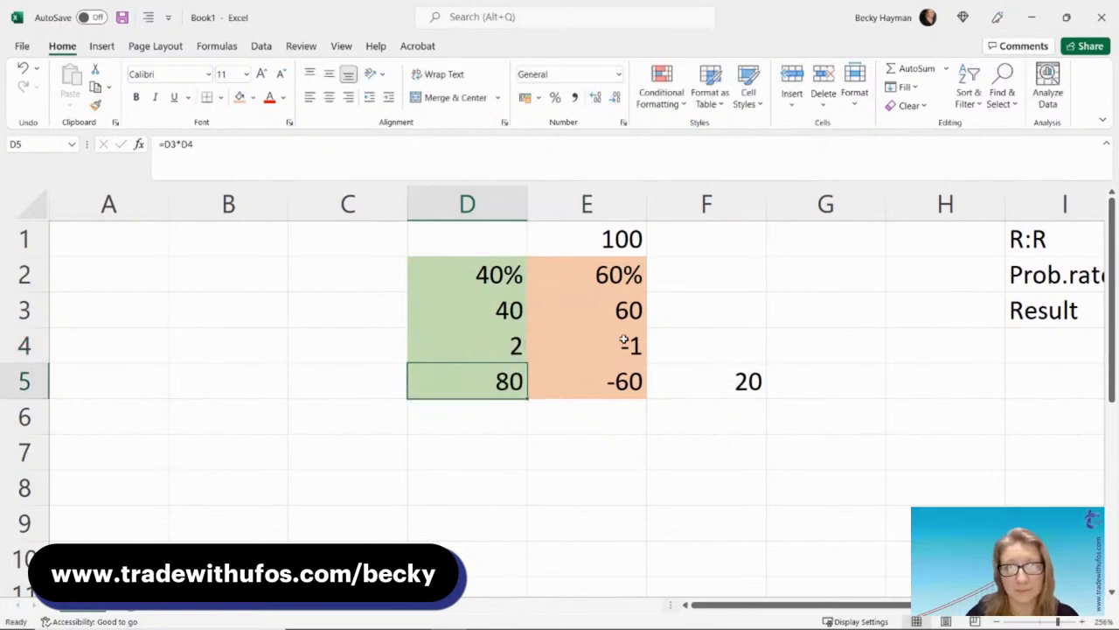
pyautogui.click(752, 381)
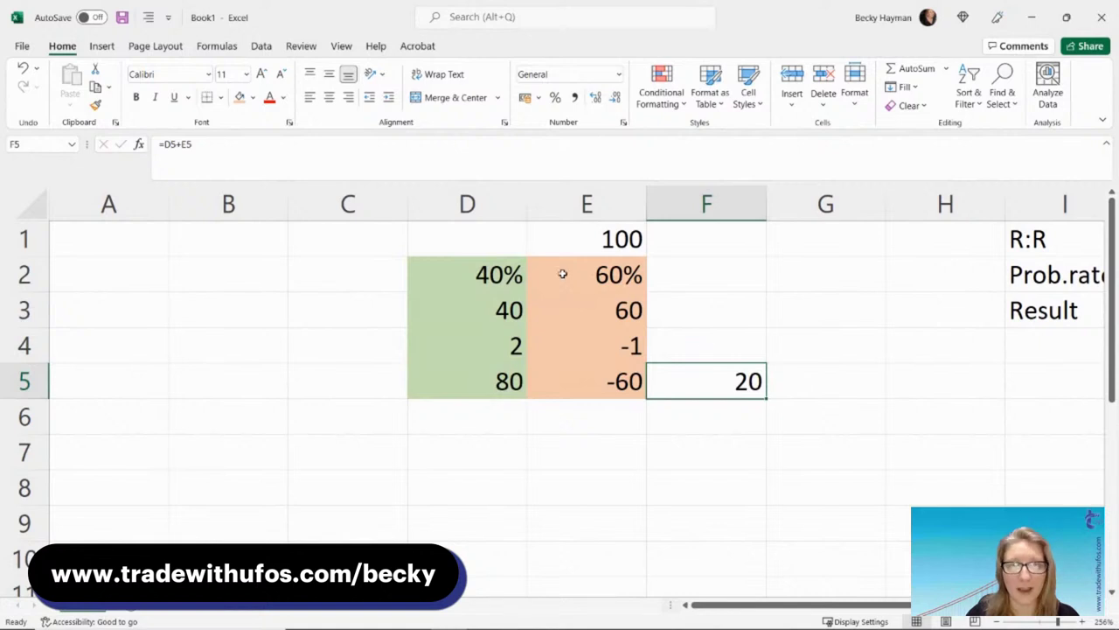
pyautogui.moveTo(476, 269); pyautogui.dragTo(553, 269)
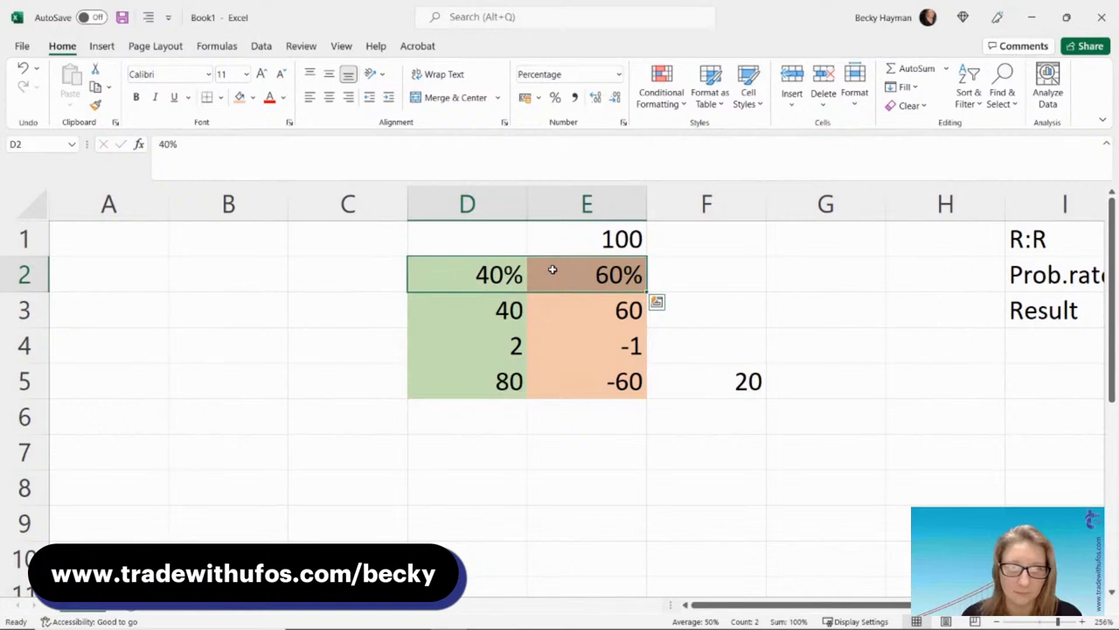
# - Try a percentage of 45% in D2 with a multiplier of 2.5 in D4
pyautogui.click(478, 275)
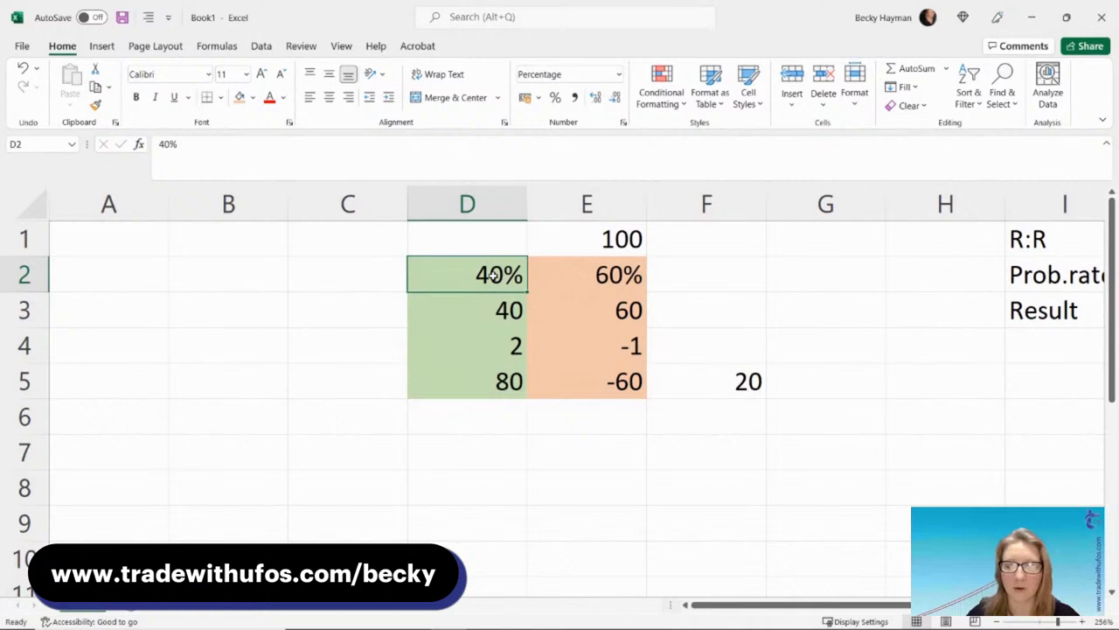
pyautogui.write('45')
pyautogui.press('Return')
pyautogui.click(516, 347)
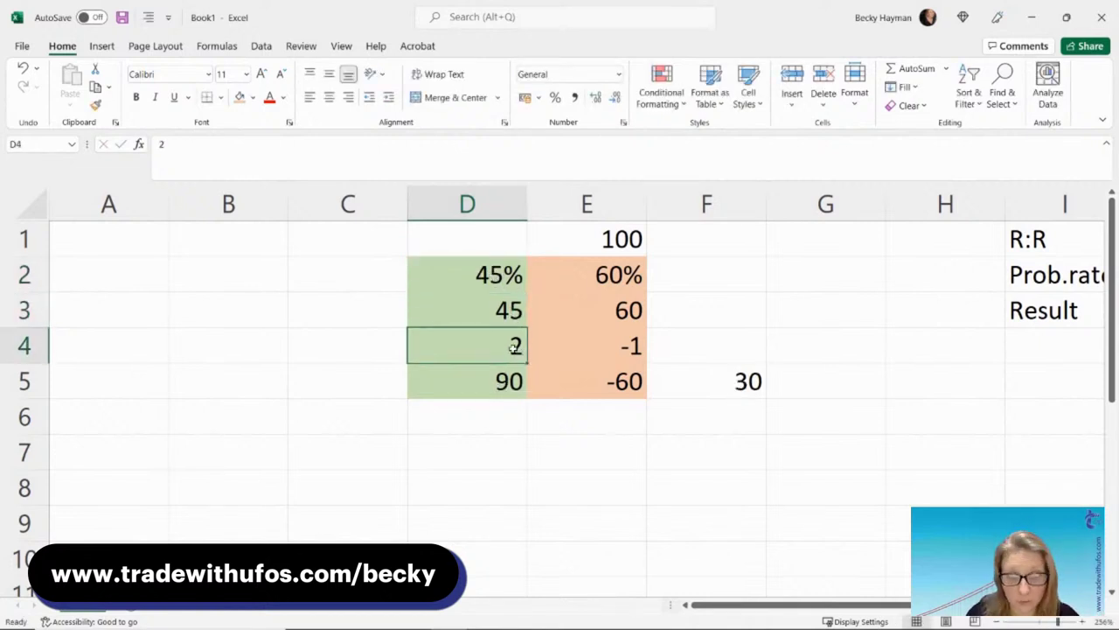
pyautogui.write('2.5')
pyautogui.press('Return')
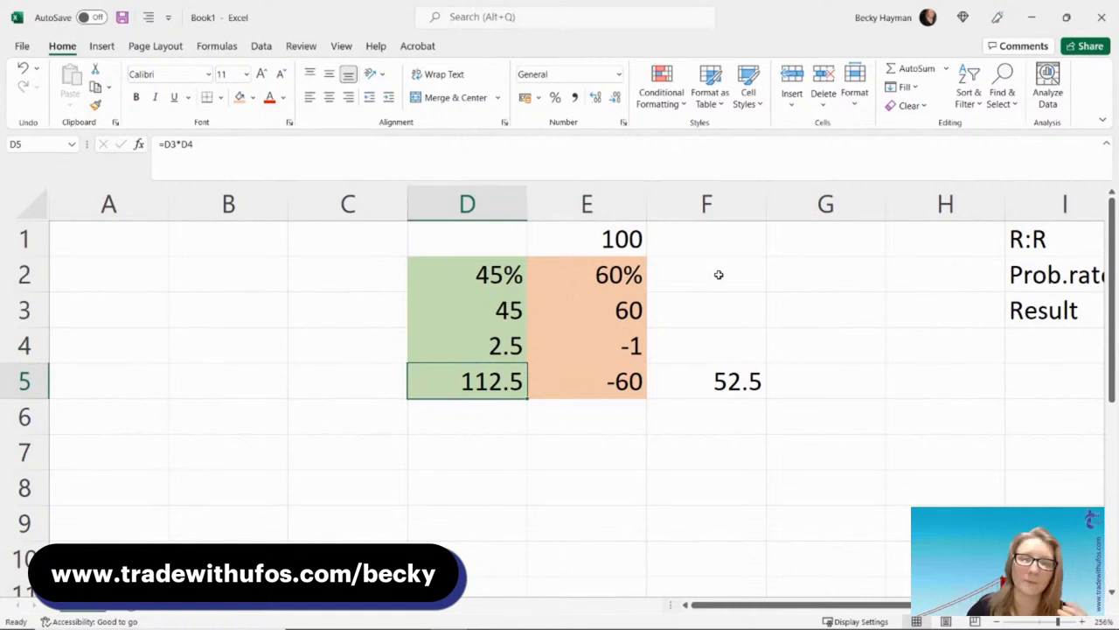
# - Restore D2 to 40% and the multiplier in D4 to 2
pyautogui.click(491, 271)
pyautogui.write('40')
pyautogui.press('Return')
pyautogui.press('Return')
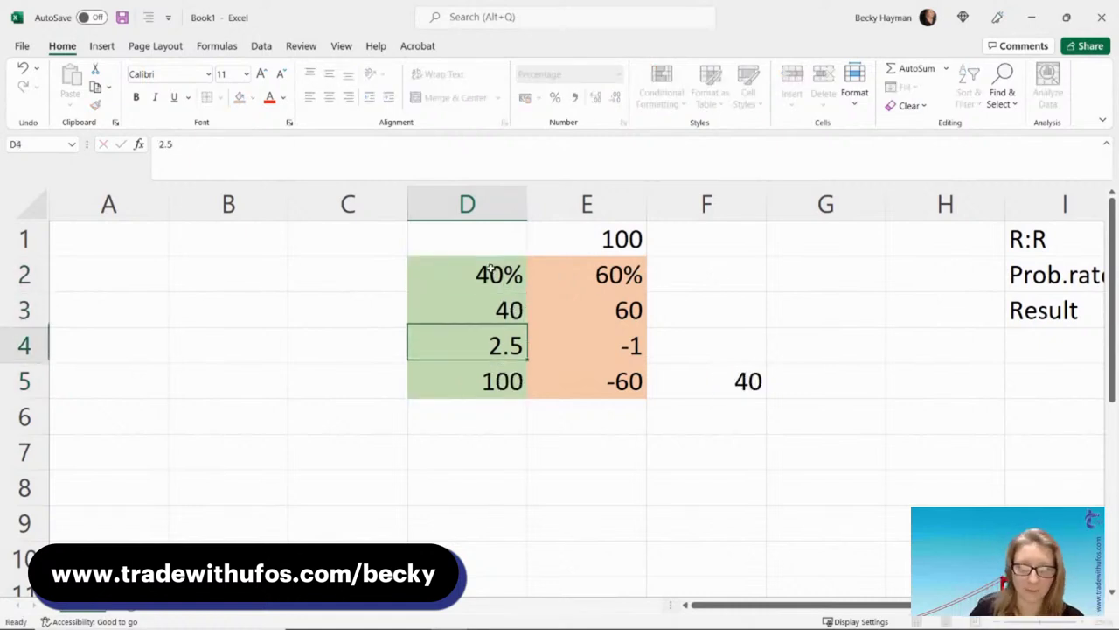
pyautogui.write('2')
pyautogui.press('Return')
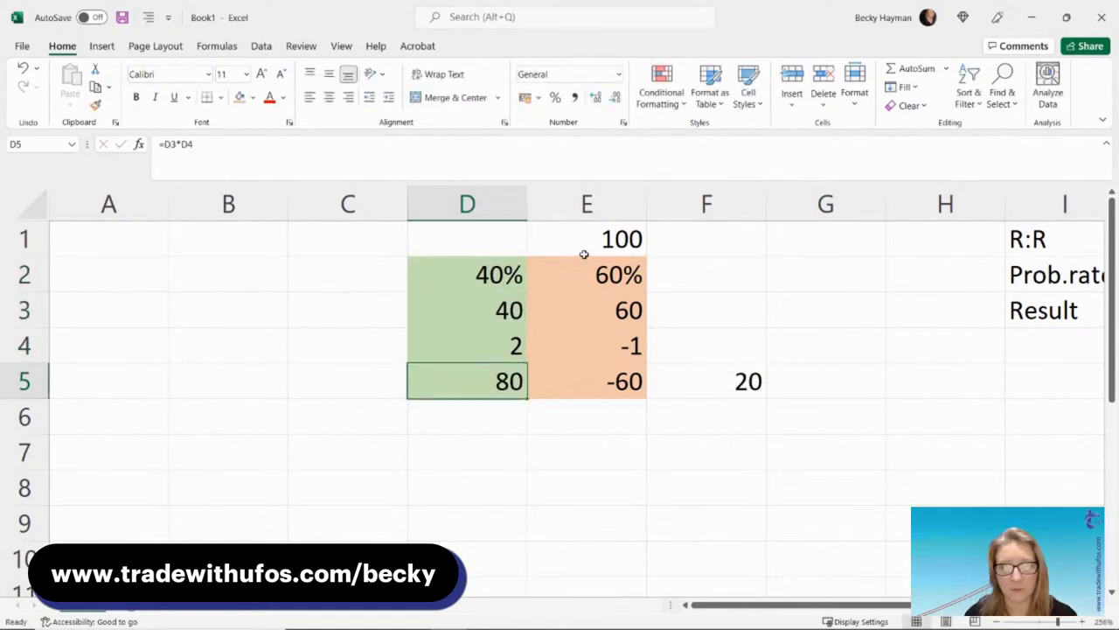
# - Try a total of 1000 in E1, look over the percentages in D2 and E2, and undo the change
pyautogui.click(584, 249)
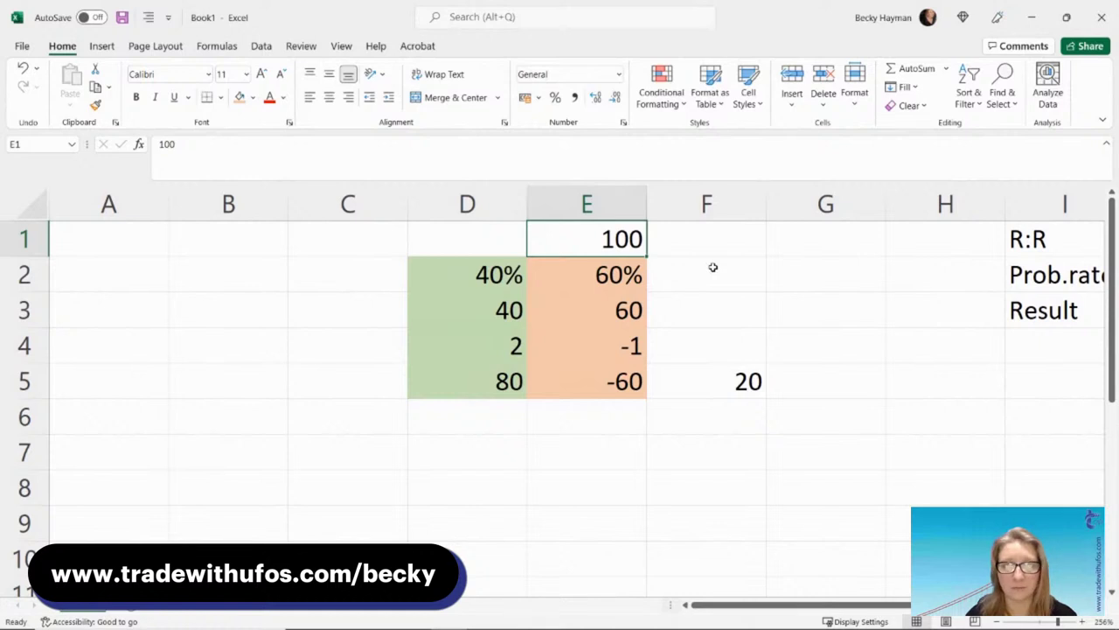
pyautogui.write('1000')
pyautogui.press('Return')
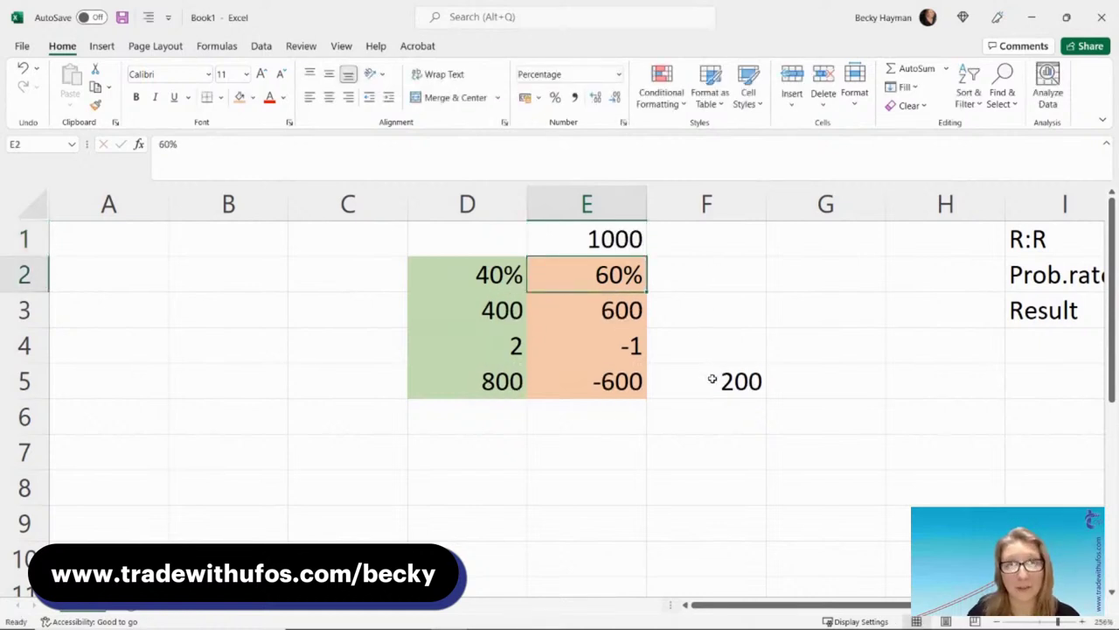
pyautogui.click(612, 232)
pyautogui.click(497, 267)
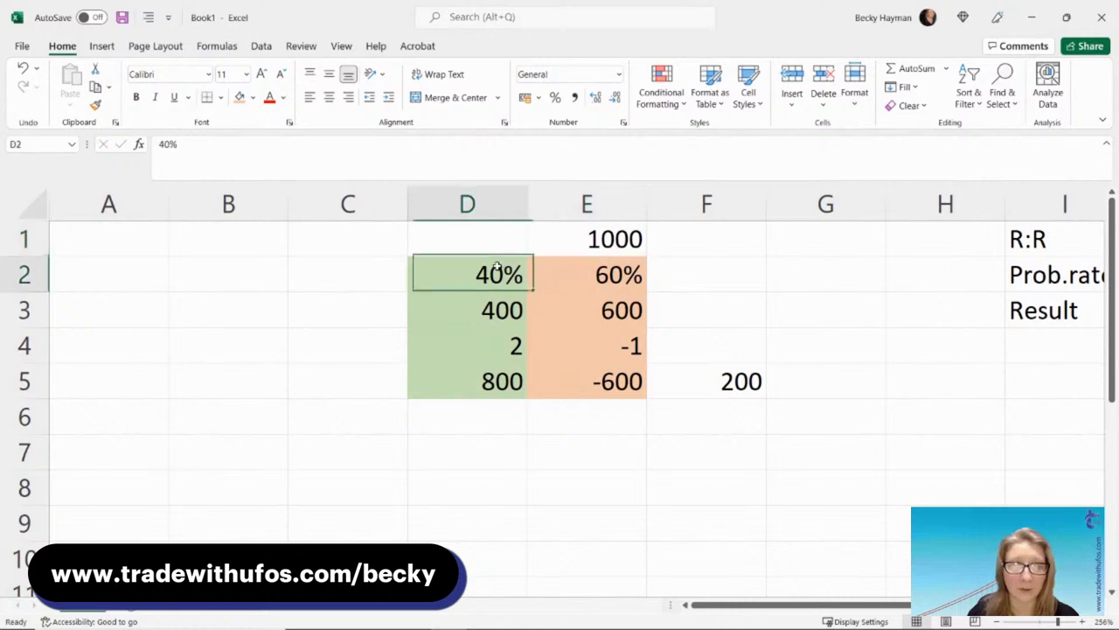
pyautogui.click(569, 270)
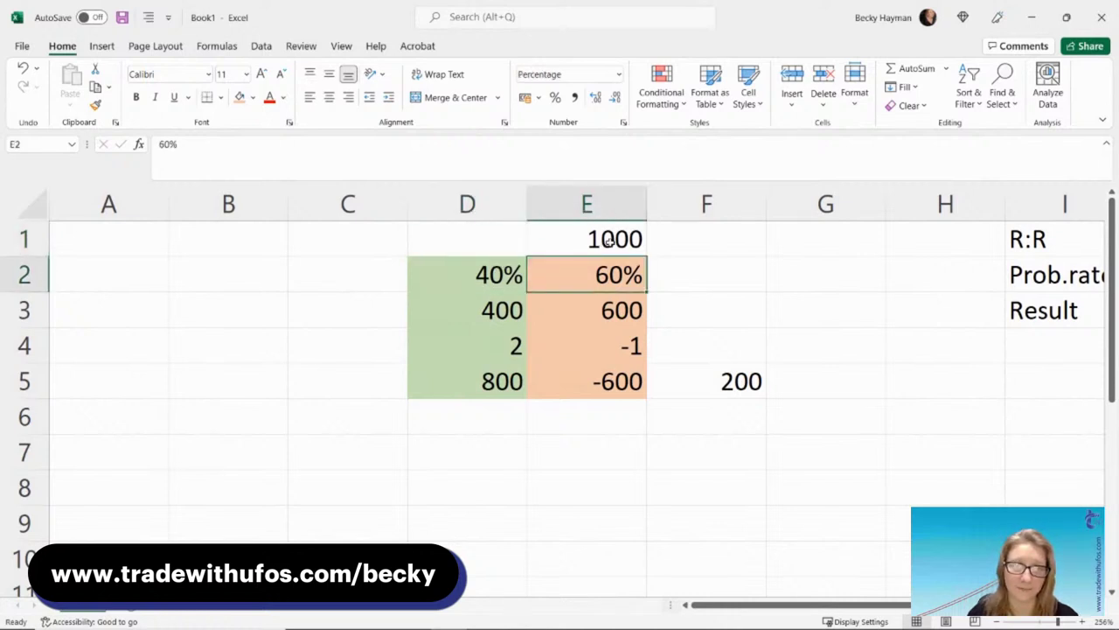
pyautogui.hotkey('ctrl', 'z')
# - Examine the percentage split in D2 and E2 together with the multipliers in D4 and E4
pyautogui.click(501, 269)
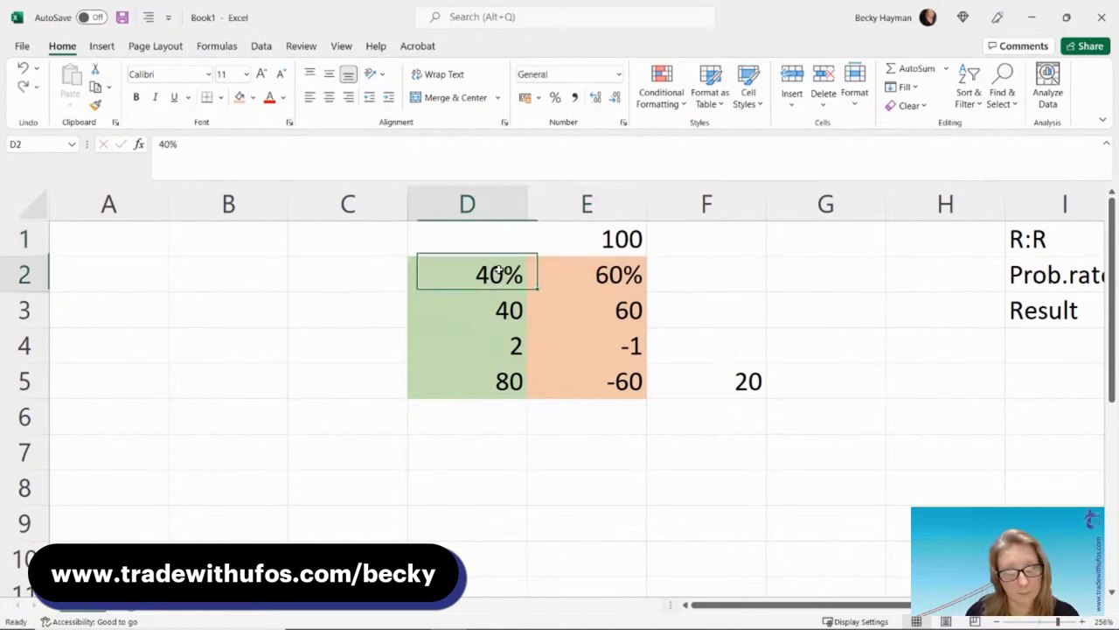
pyautogui.click(600, 275)
pyautogui.click(516, 273)
pyautogui.click(514, 344)
pyautogui.click(598, 344)
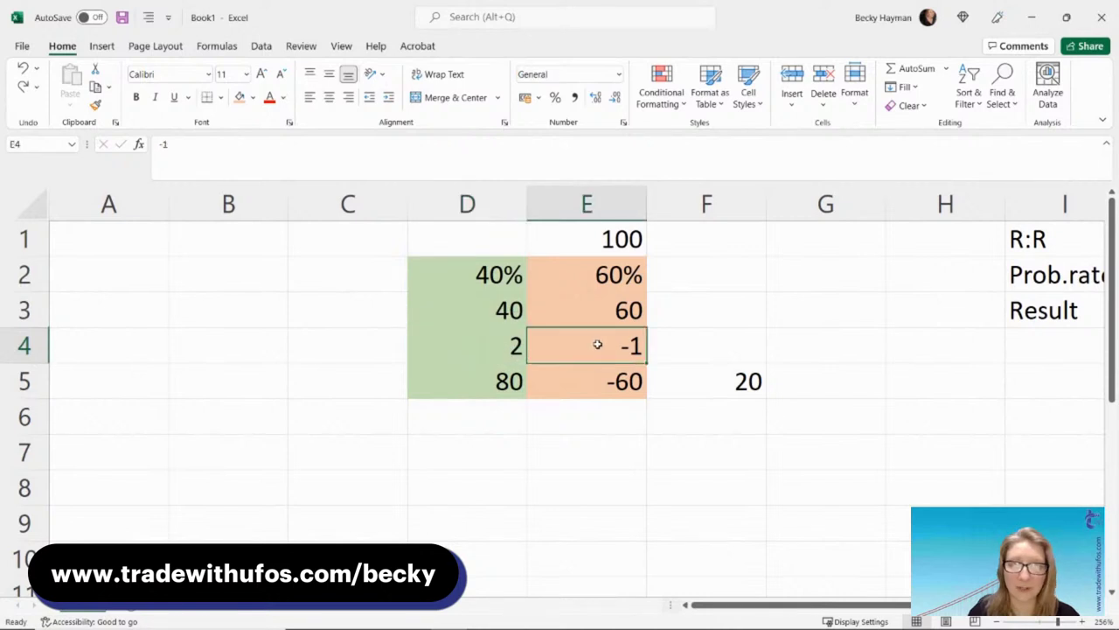
pyautogui.click(512, 350)
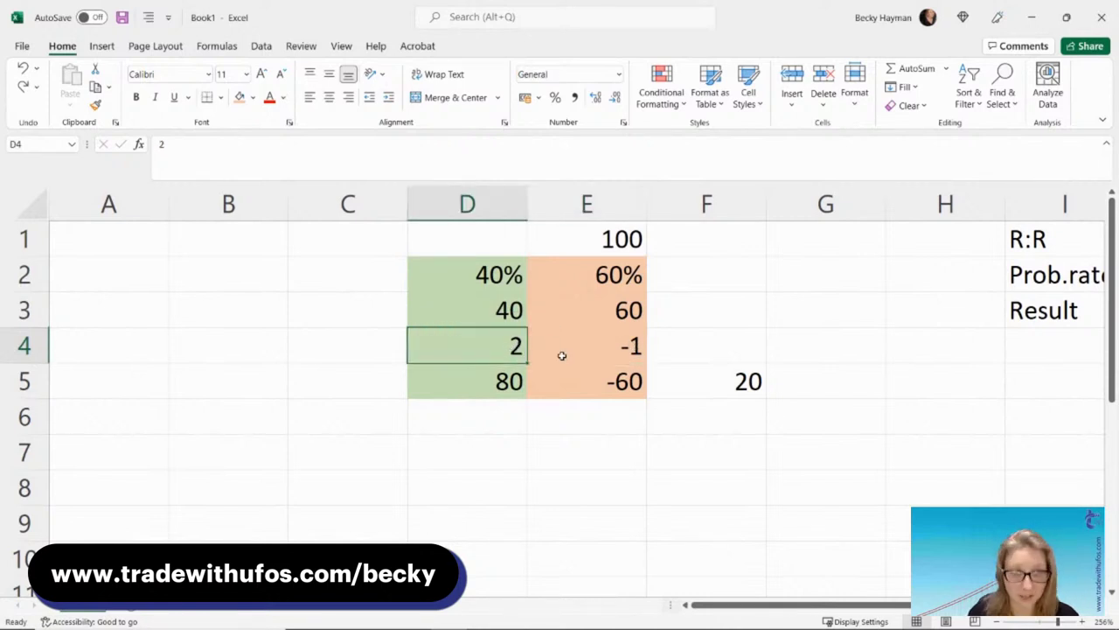
pyautogui.click(563, 355)
pyautogui.click(491, 287)
pyautogui.click(588, 271)
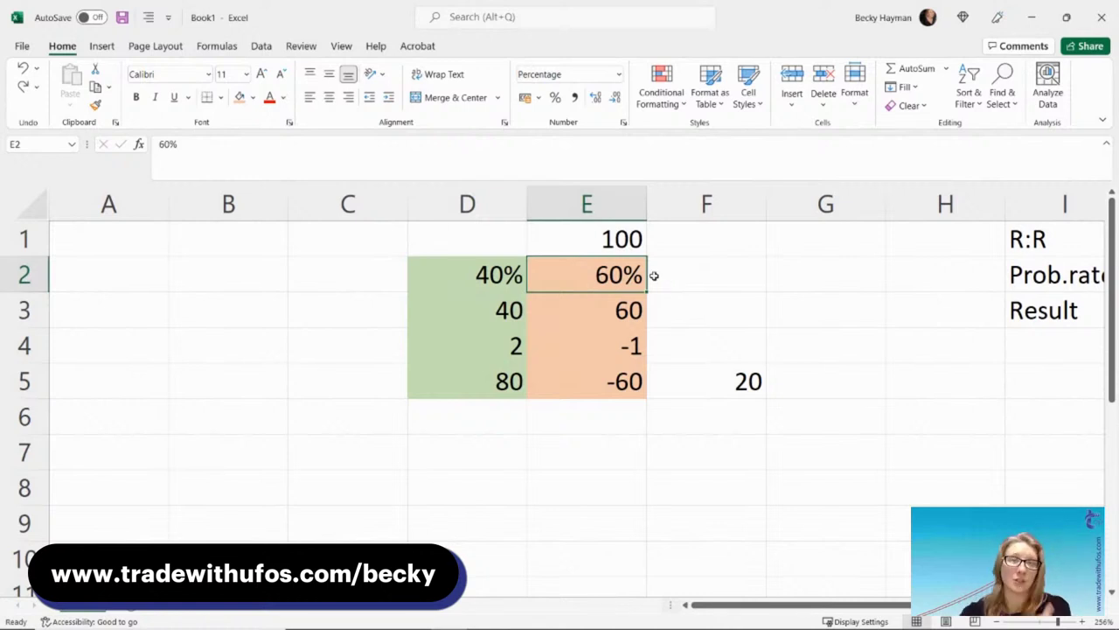
pyautogui.click(497, 277)
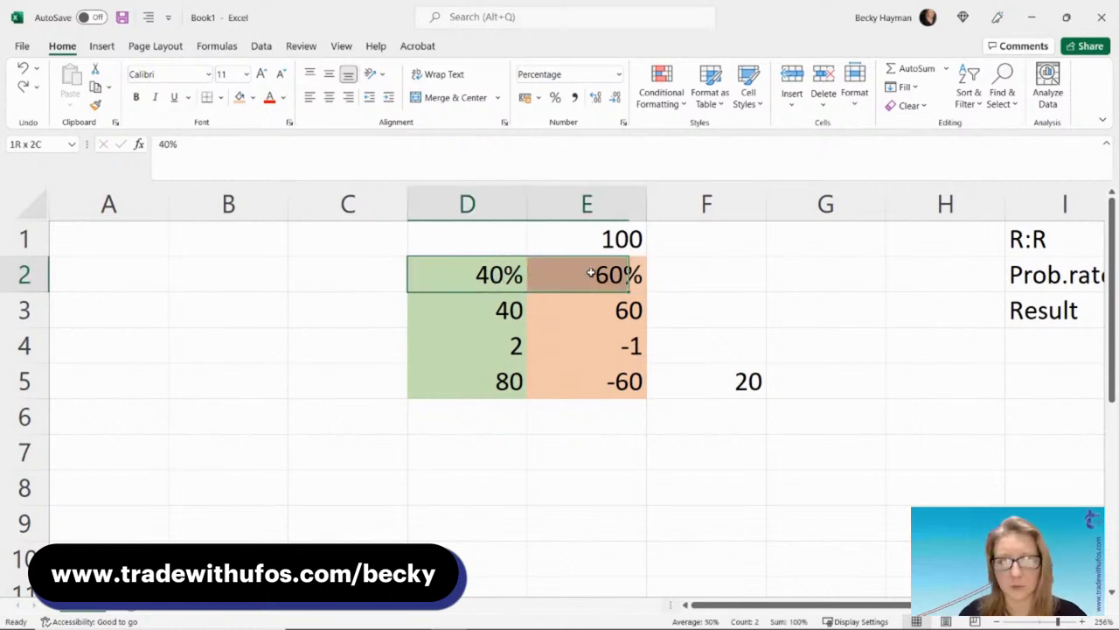
pyautogui.click(494, 339)
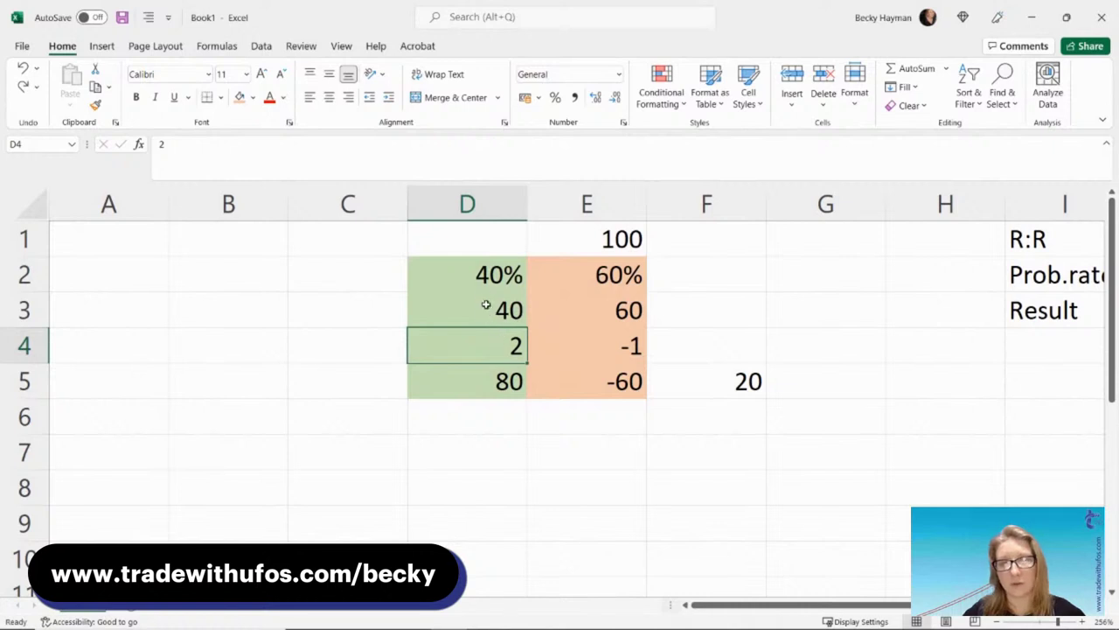
pyautogui.click(470, 272)
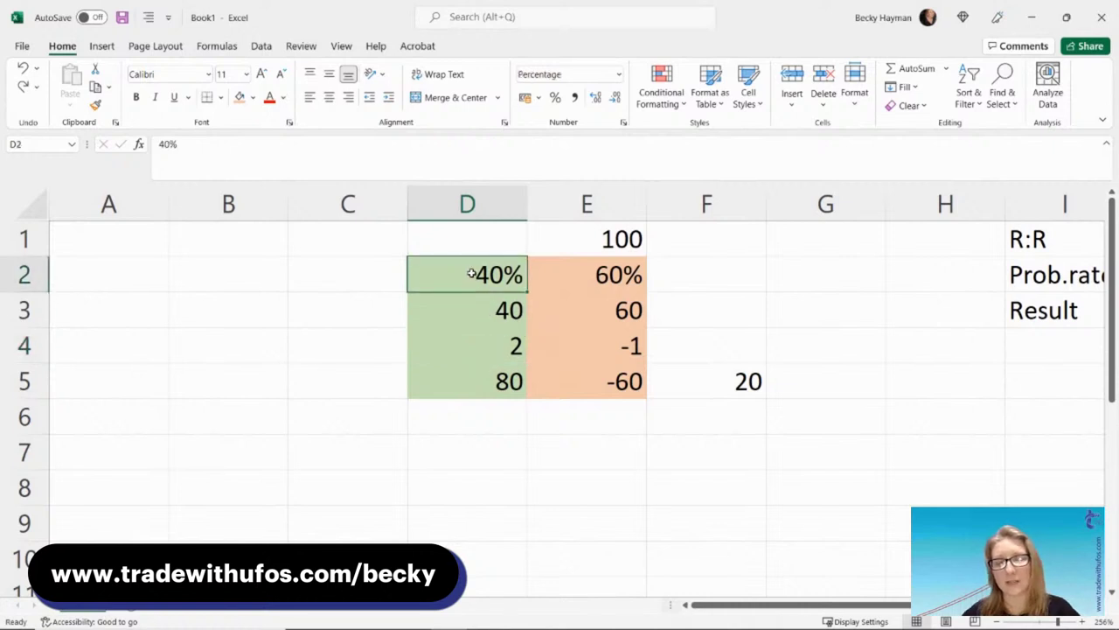
pyautogui.click(505, 346)
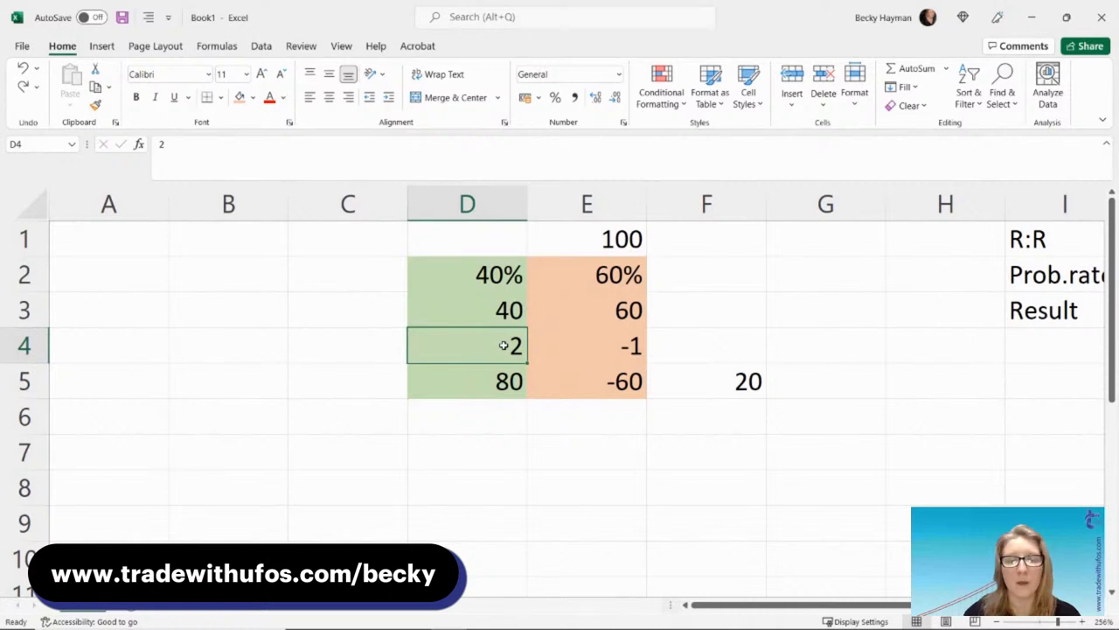
# - Switch back to the Excel workbook and enter the label EURUSD in F1
pyautogui.click(477, 272)
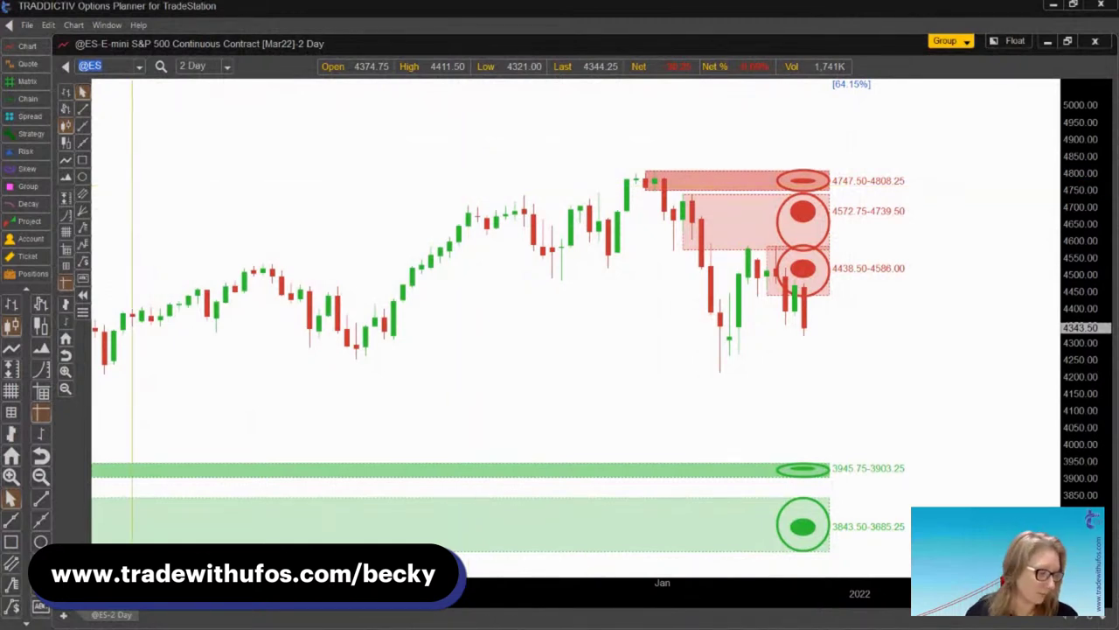
pyautogui.hotkey('alt', 'Tab')
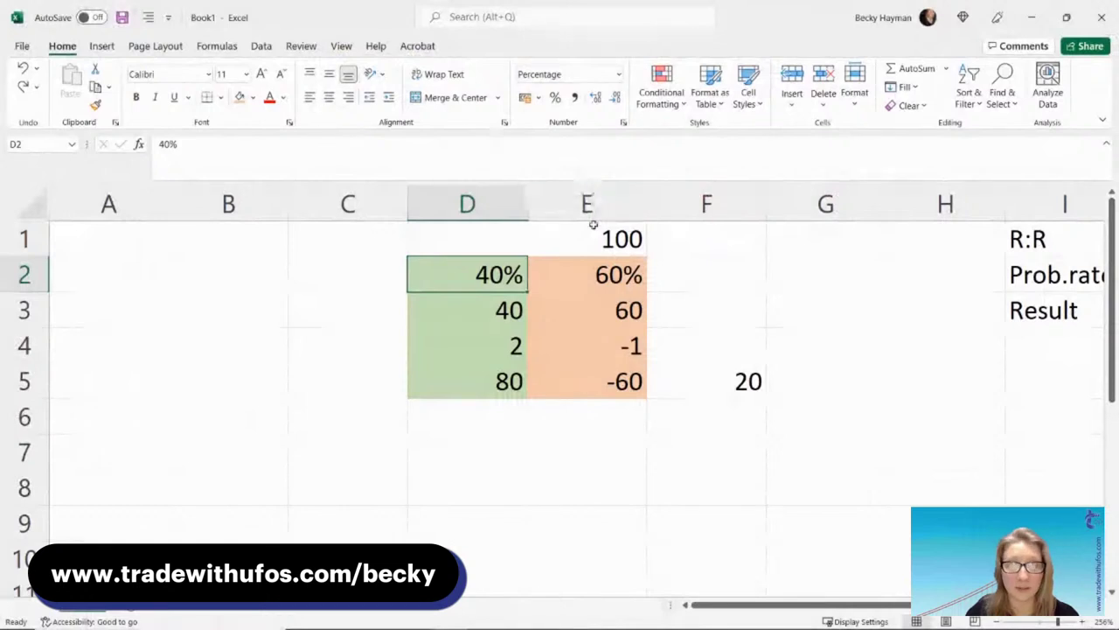
pyautogui.click(593, 225)
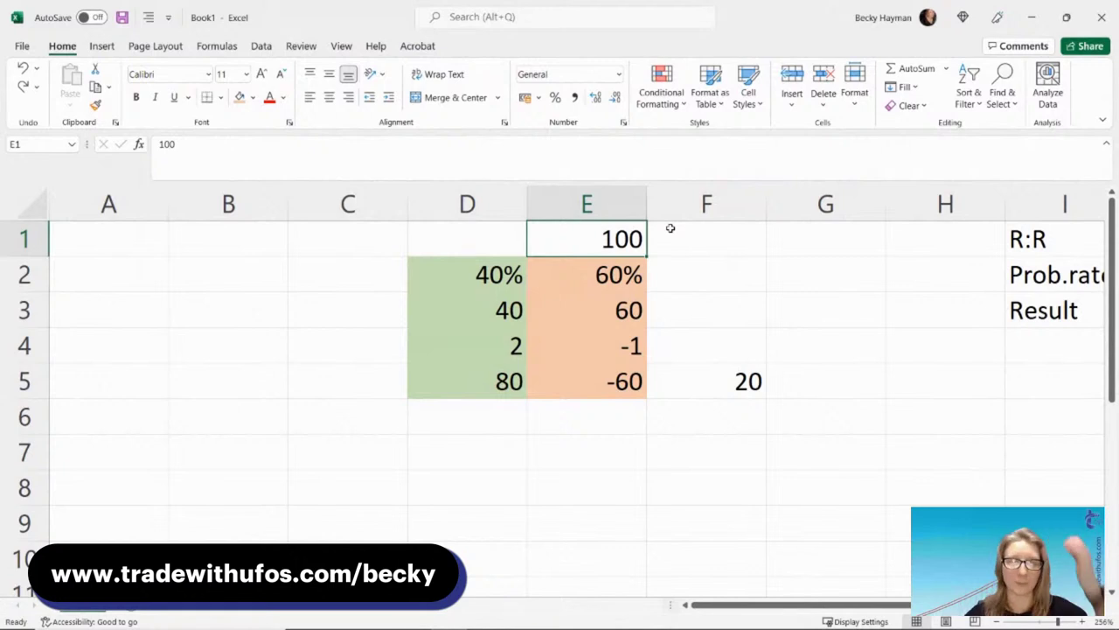
pyautogui.click(686, 238)
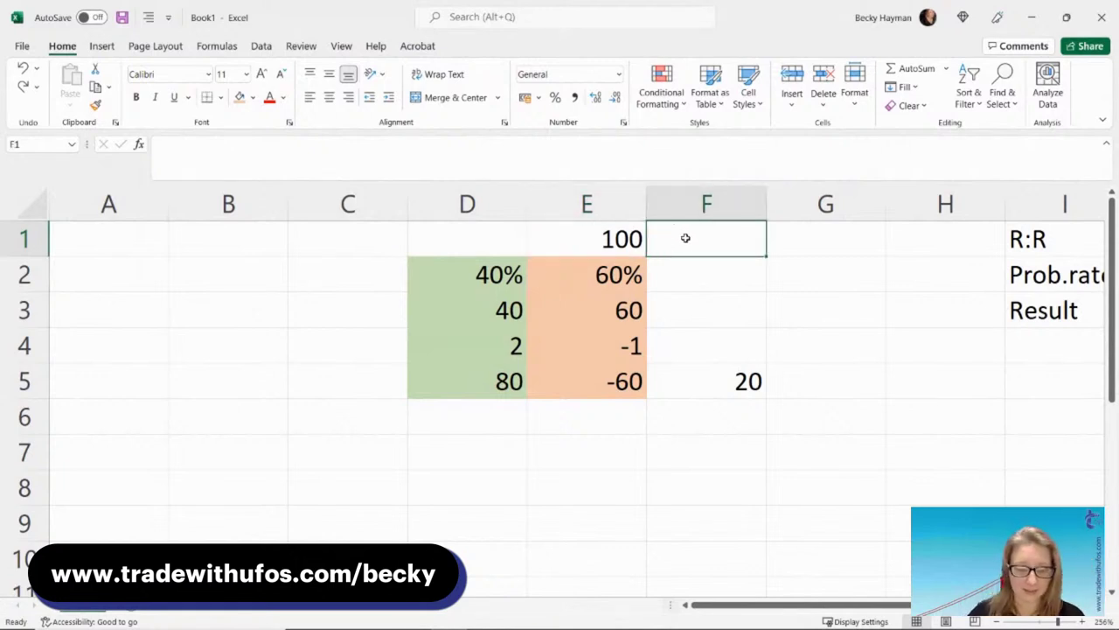
pyautogui.write('EURUSD')
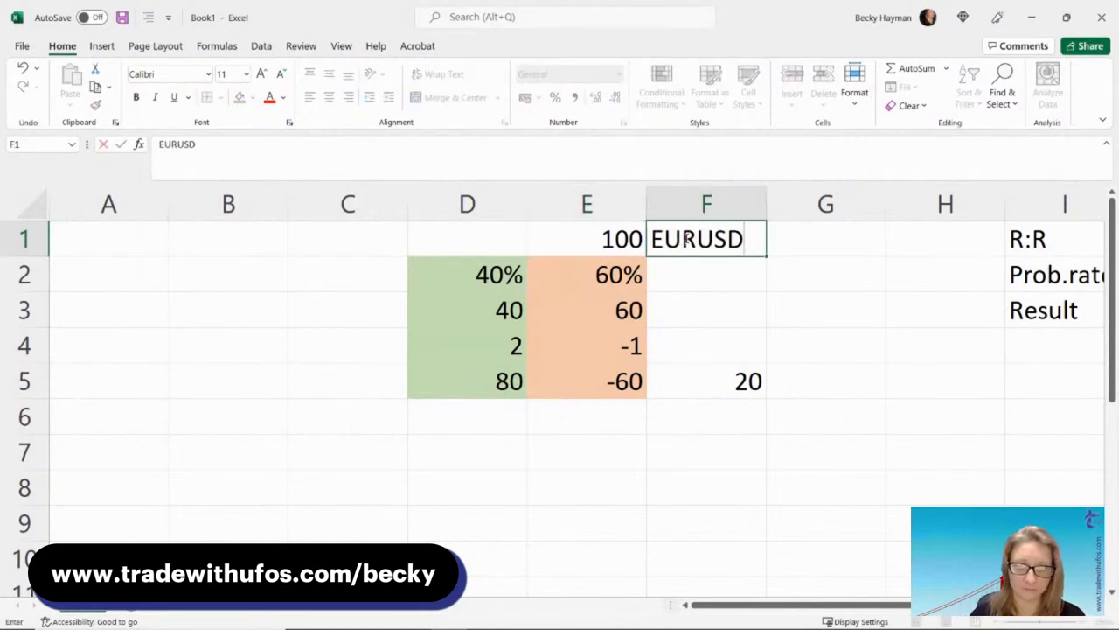
pyautogui.press('Escape')
pyautogui.write('EURUSD')
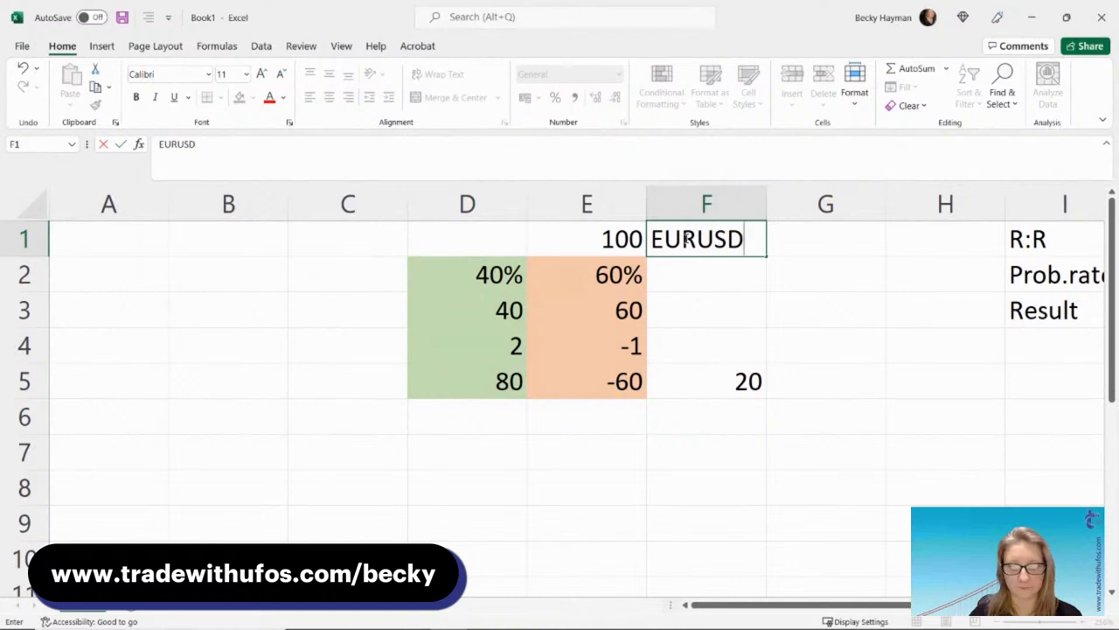
pyautogui.press('Return')
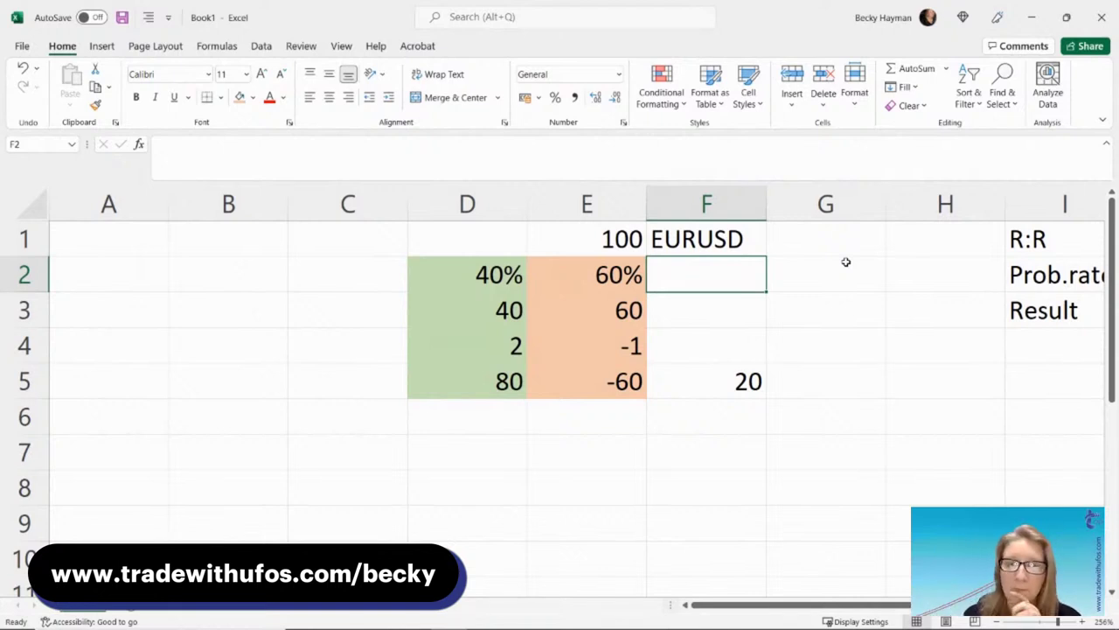
# - Try a total of 70 in E1 with a win percentage of 45% in D2
pyautogui.click(603, 235)
pyautogui.write('70')
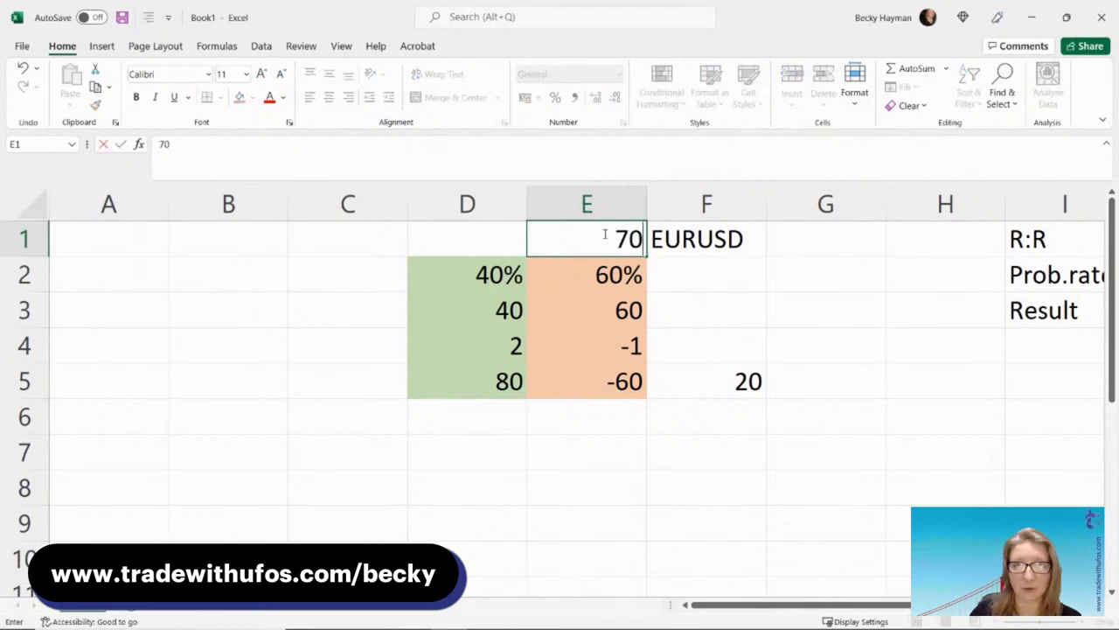
pyautogui.press('Return')
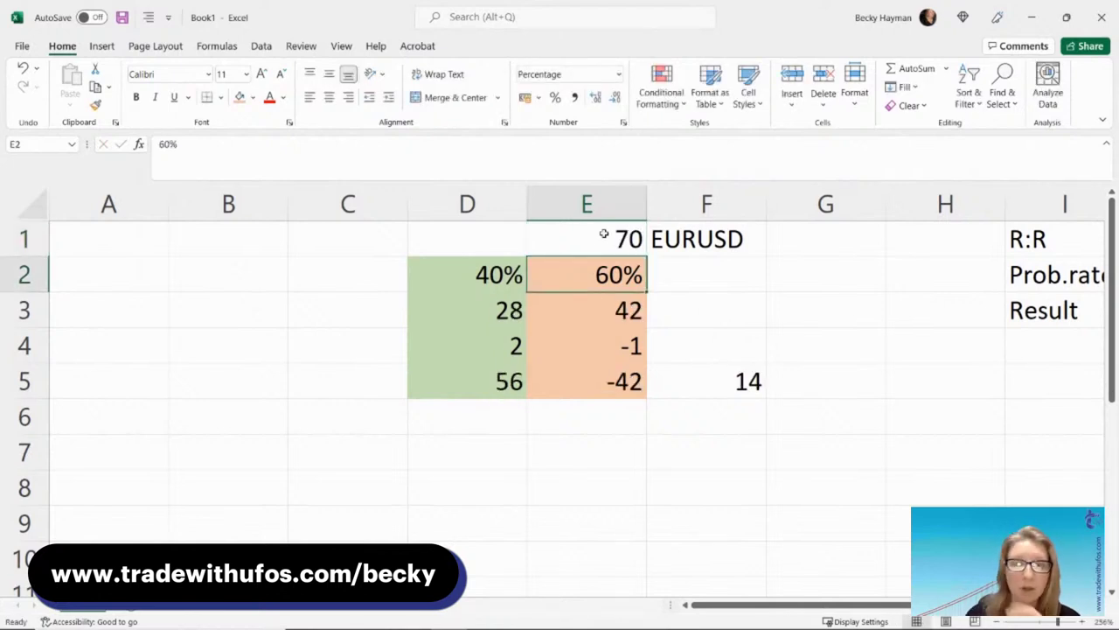
pyautogui.click(486, 278)
pyautogui.write('45')
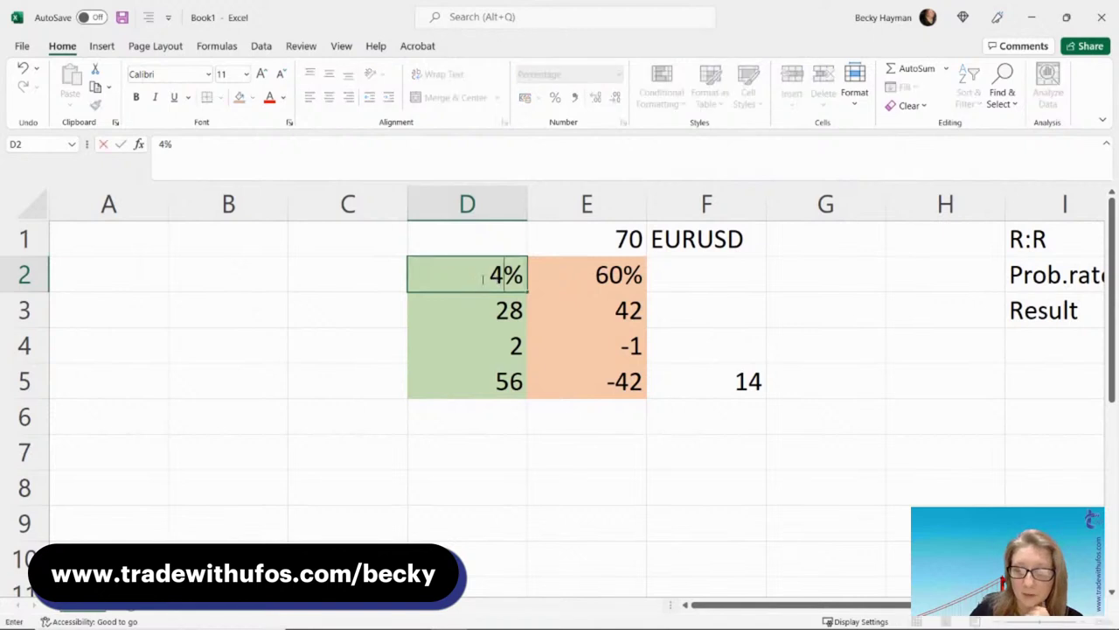
pyautogui.press('Return')
# - Set the total in E1 to 100 and overwrite the winning trades in D3 with 40
pyautogui.click(598, 233)
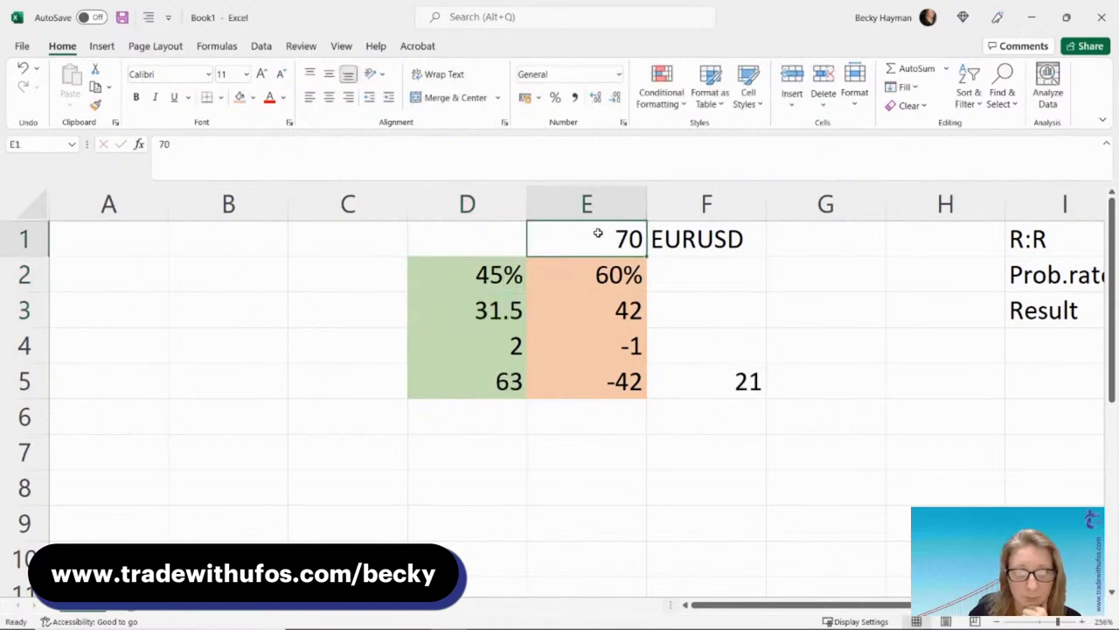
pyautogui.write('100')
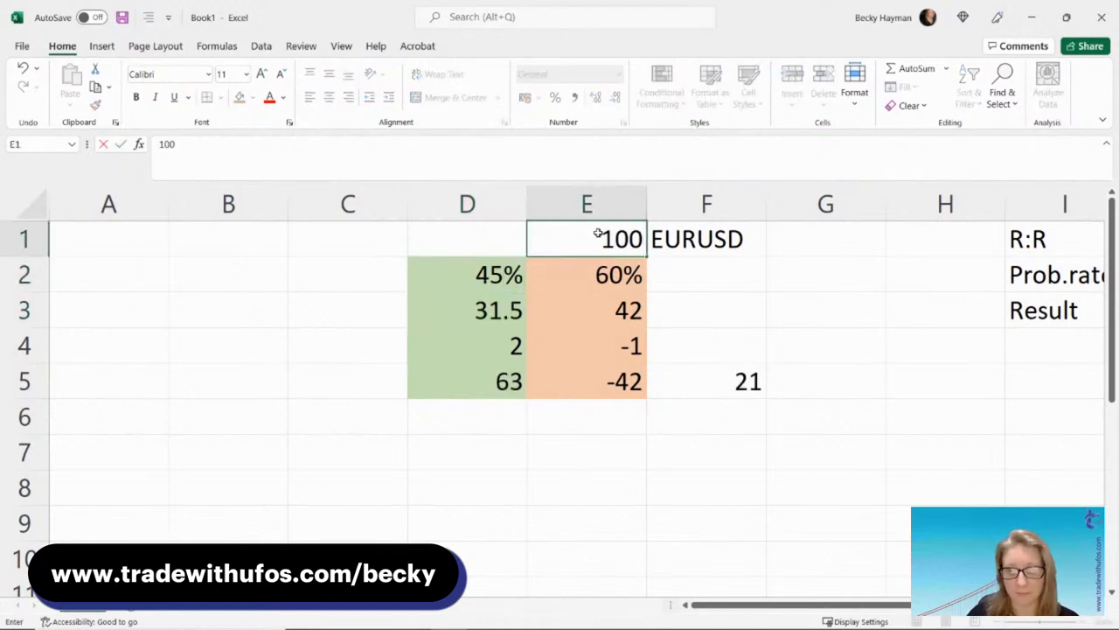
pyautogui.press('Return')
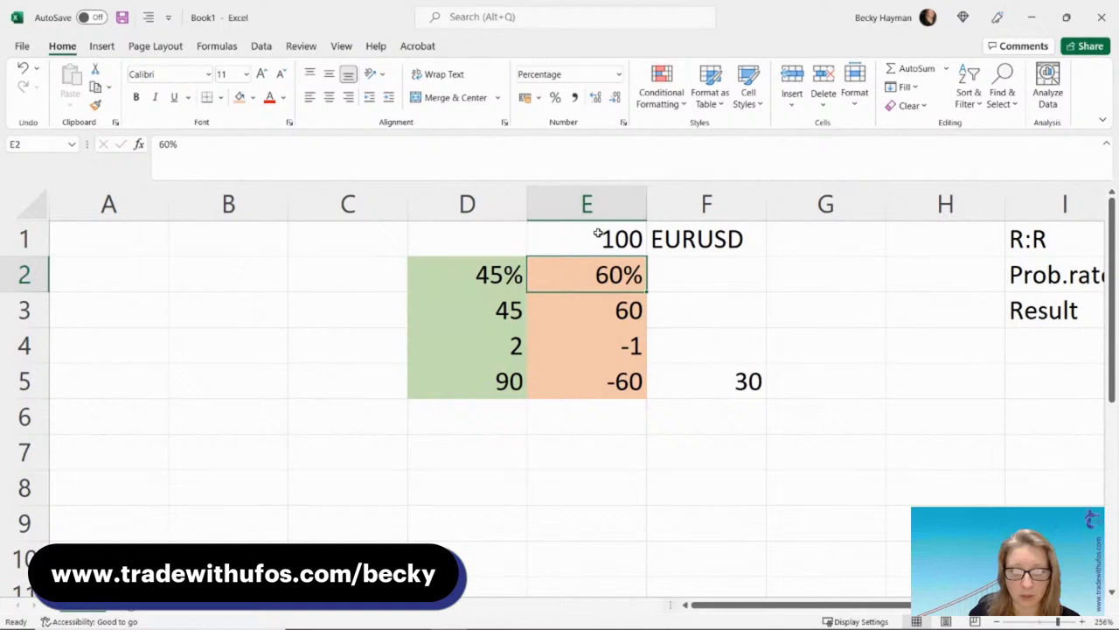
pyautogui.click(494, 306)
pyautogui.write('40')
pyautogui.press('Return')
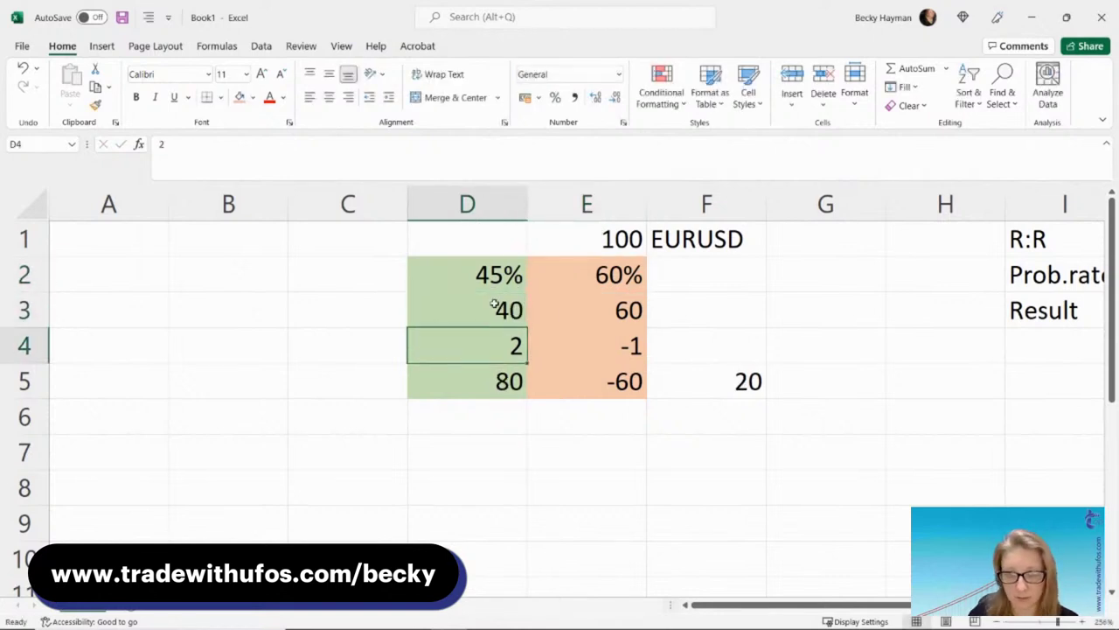
# - Check the net result in F5, and try a total of 70 in E1 with 45 in D3
pyautogui.click(708, 385)
pyautogui.click(602, 247)
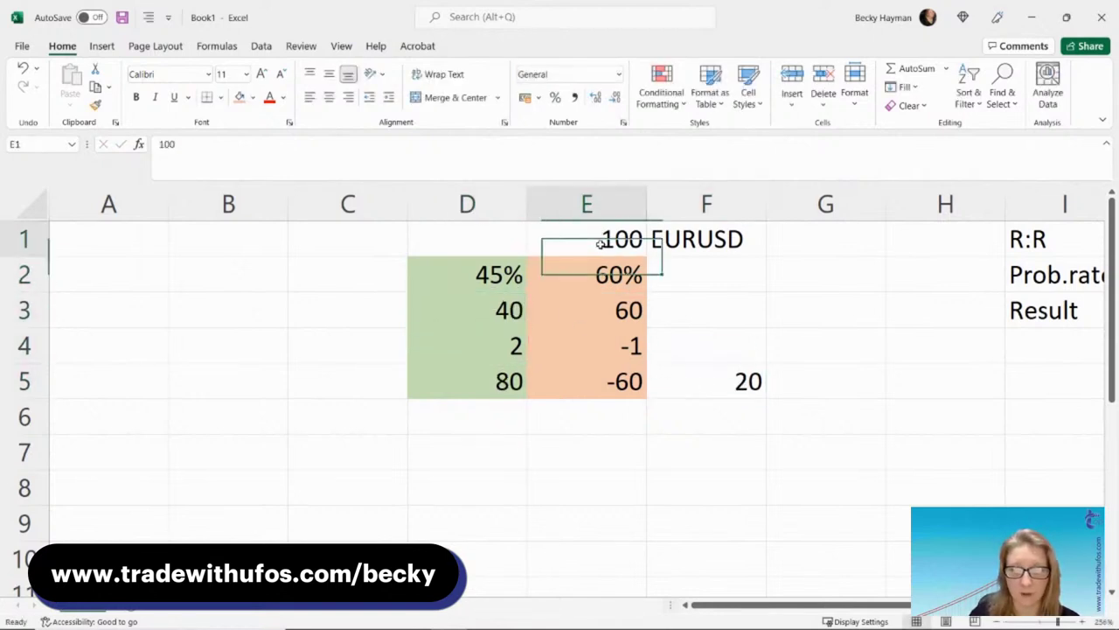
pyautogui.write('70')
pyautogui.press('Return')
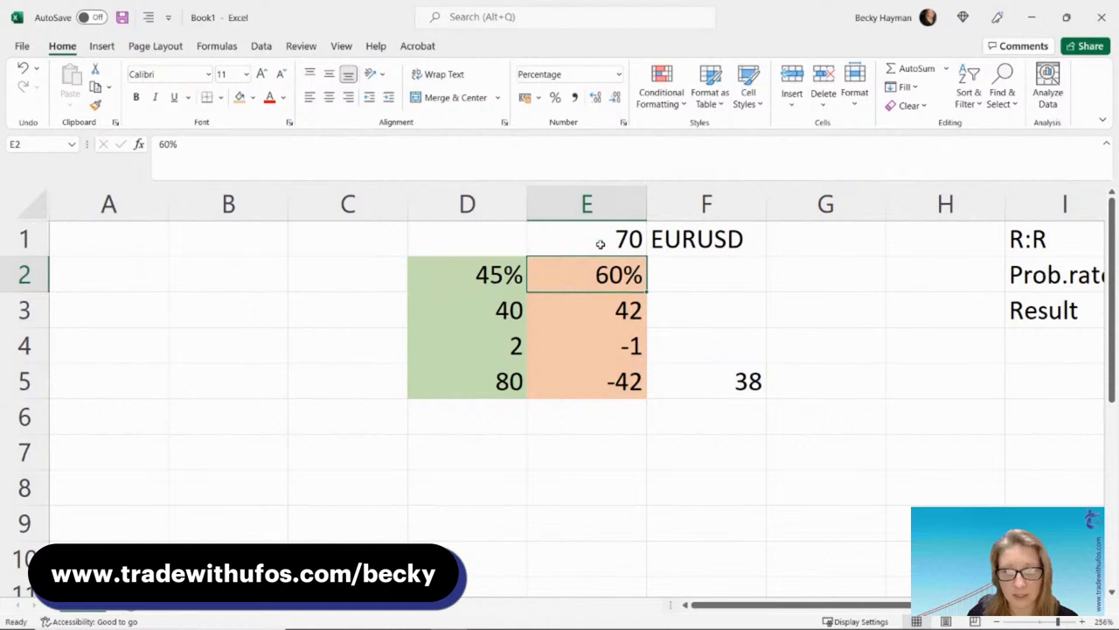
pyautogui.click(512, 308)
pyautogui.write('45')
pyautogui.press('Return')
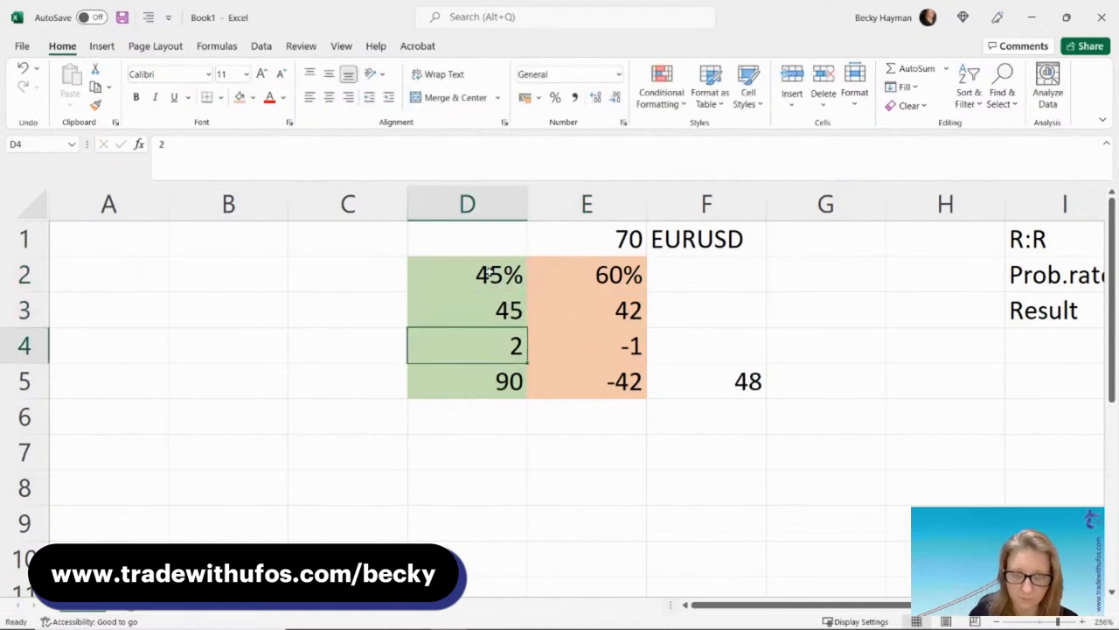
# - Undo the recent trial edits to E1, D2 and D3
pyautogui.hotkey('ctrl', 'z')
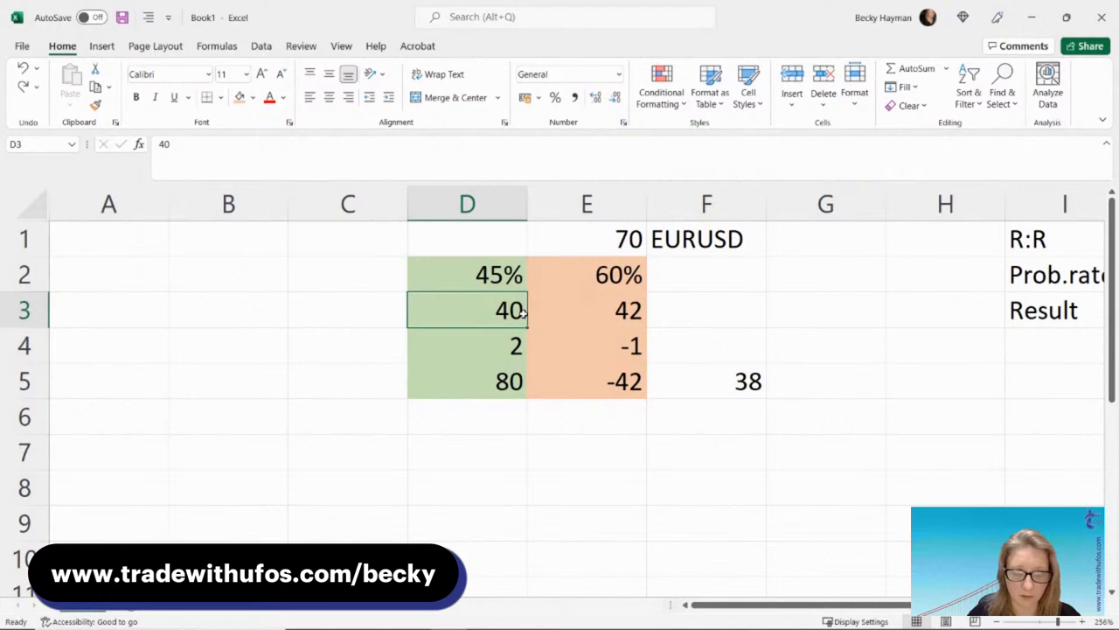
pyautogui.click(487, 278)
pyautogui.hotkey('ctrl', 'z')
pyautogui.hotkey('ctrl', 'z')
pyautogui.hotkey('ctrl', 'z')
pyautogui.hotkey('ctrl', 'z')
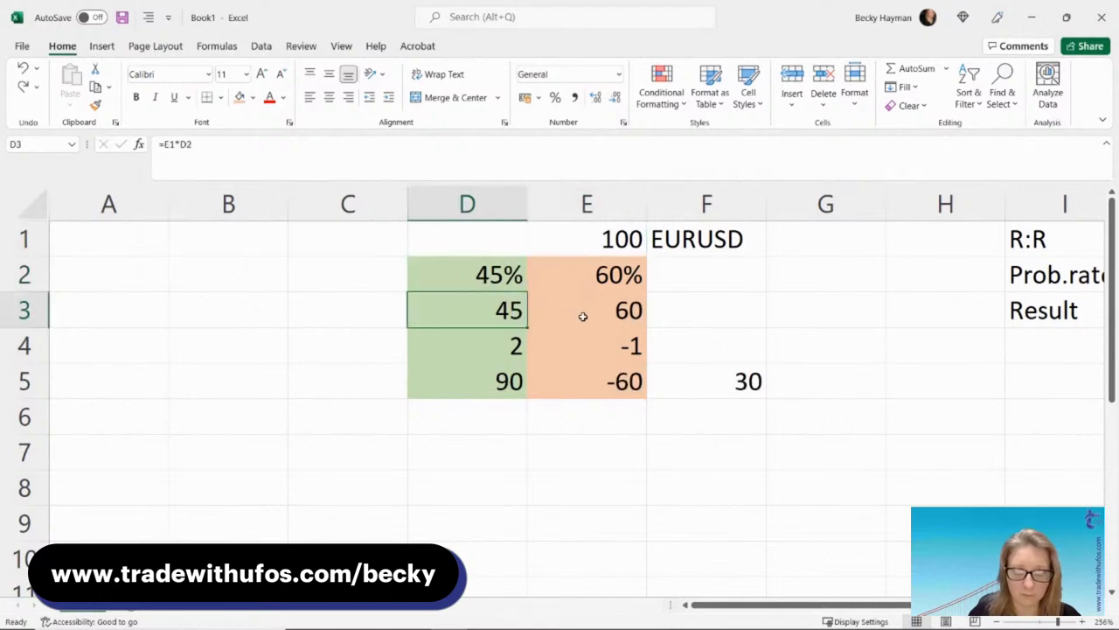
pyautogui.hotkey('ctrl', 'y')
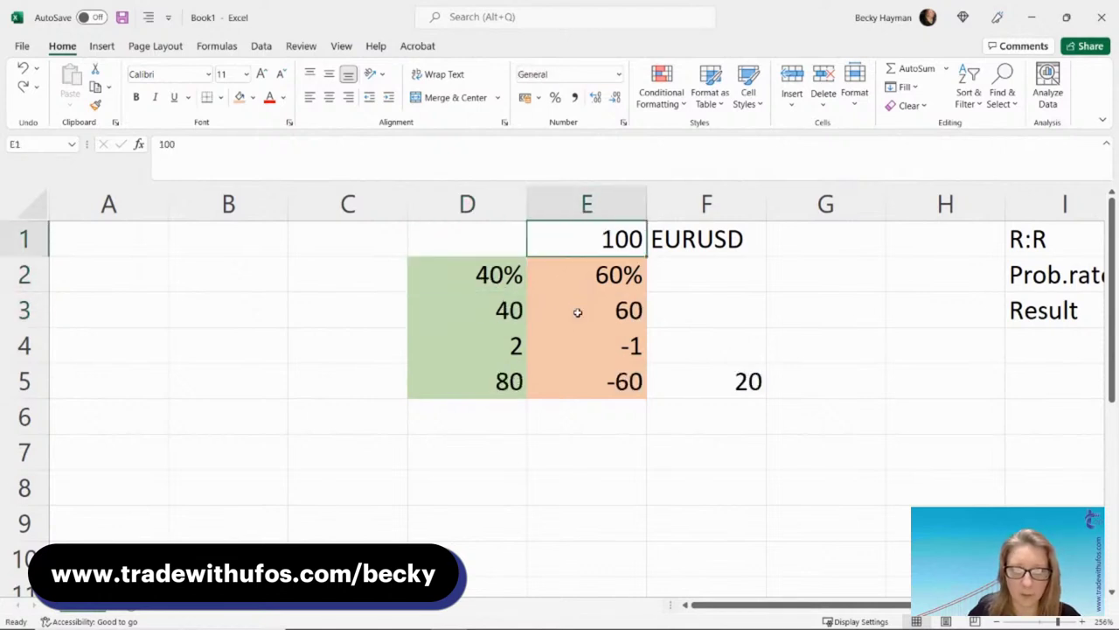
# - Set the total in E1 to 70 and the percentage in D2 to 45%, checking the net result in F5
pyautogui.click(505, 273)
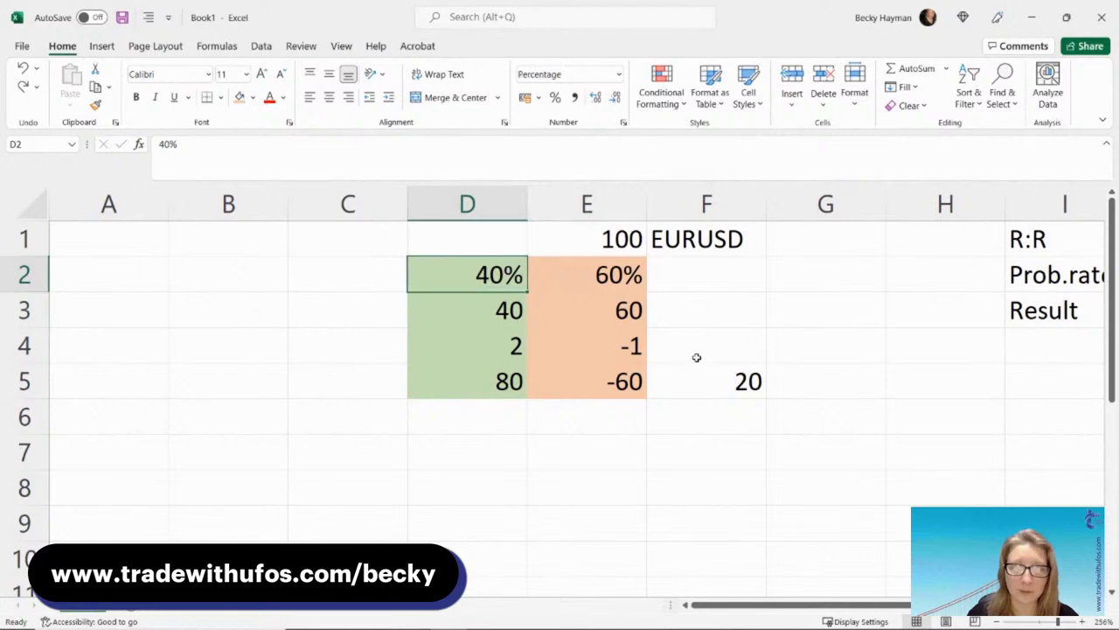
pyautogui.click(731, 382)
pyautogui.click(606, 238)
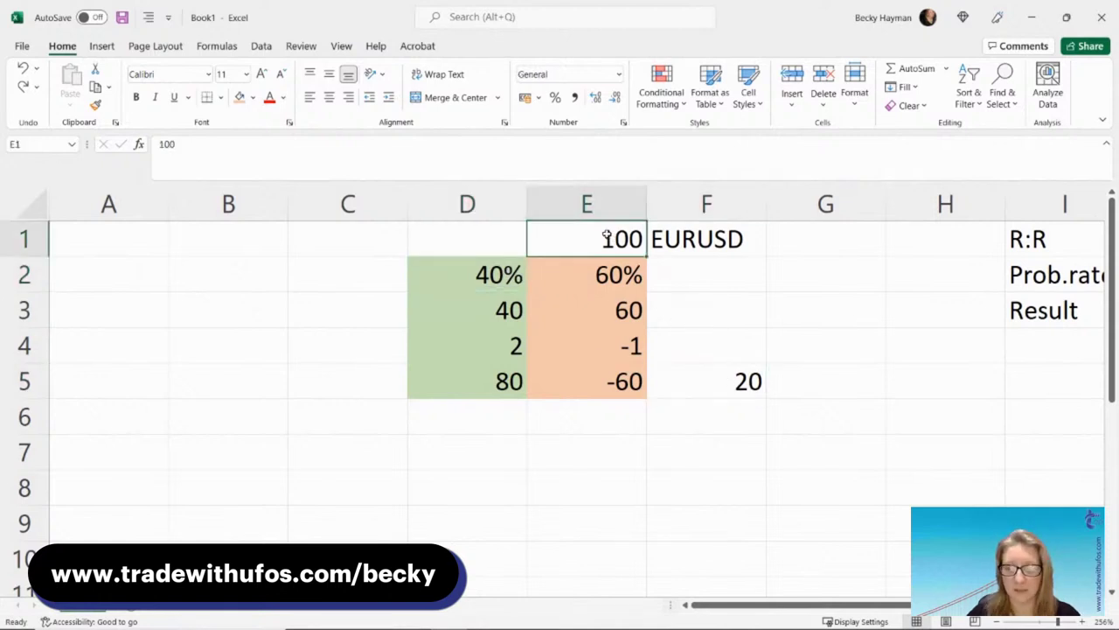
pyautogui.write('70')
pyautogui.press('Return')
pyautogui.click(515, 274)
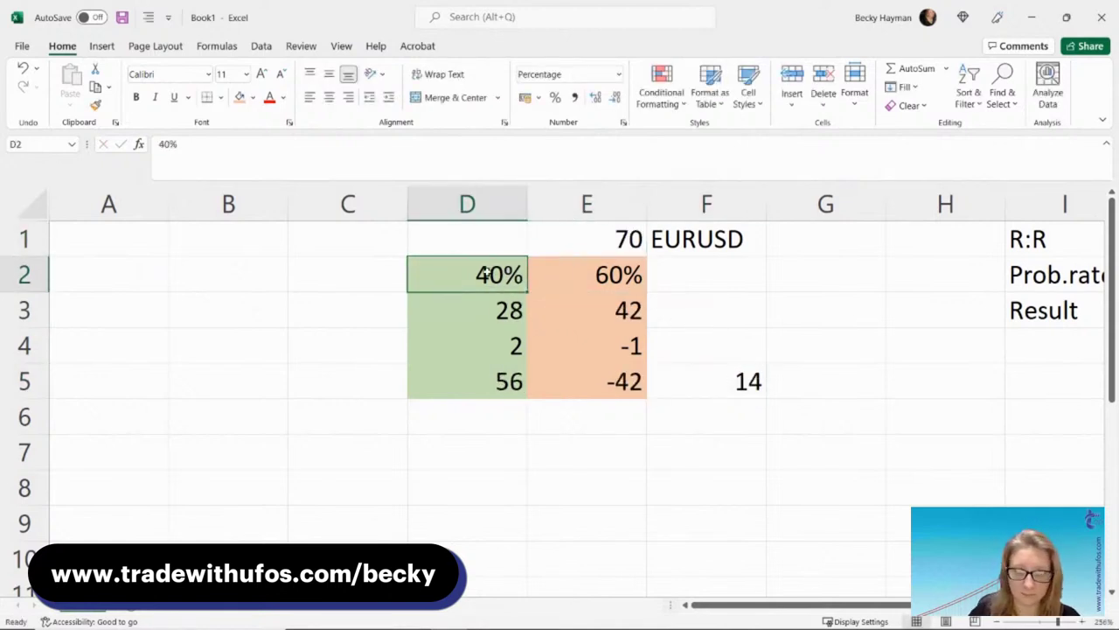
pyautogui.write('45')
pyautogui.press('Return')
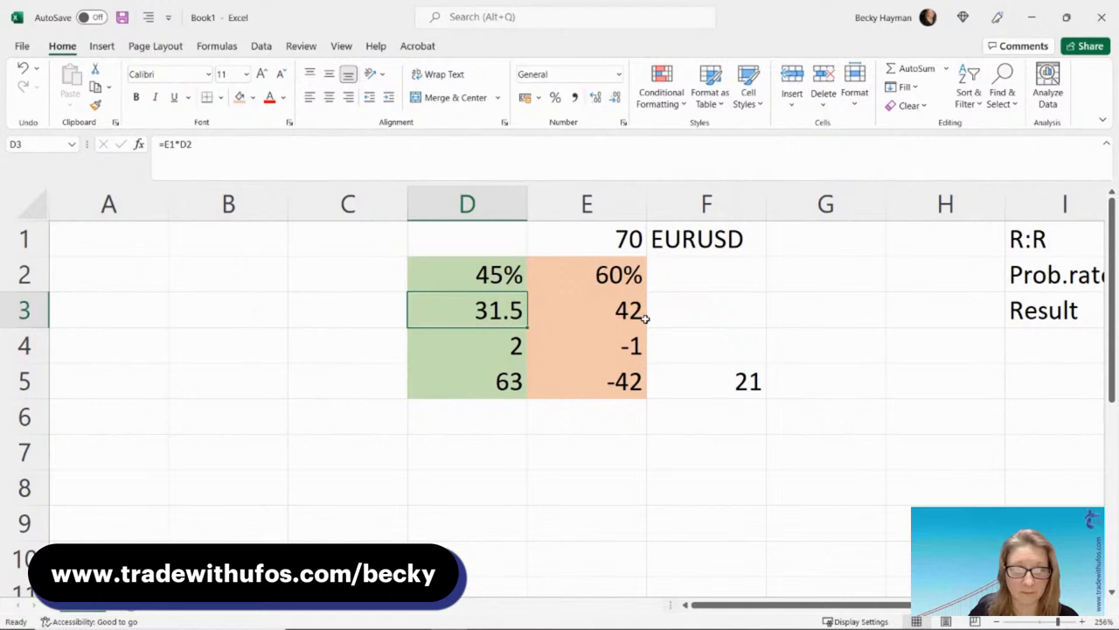
pyautogui.click(763, 383)
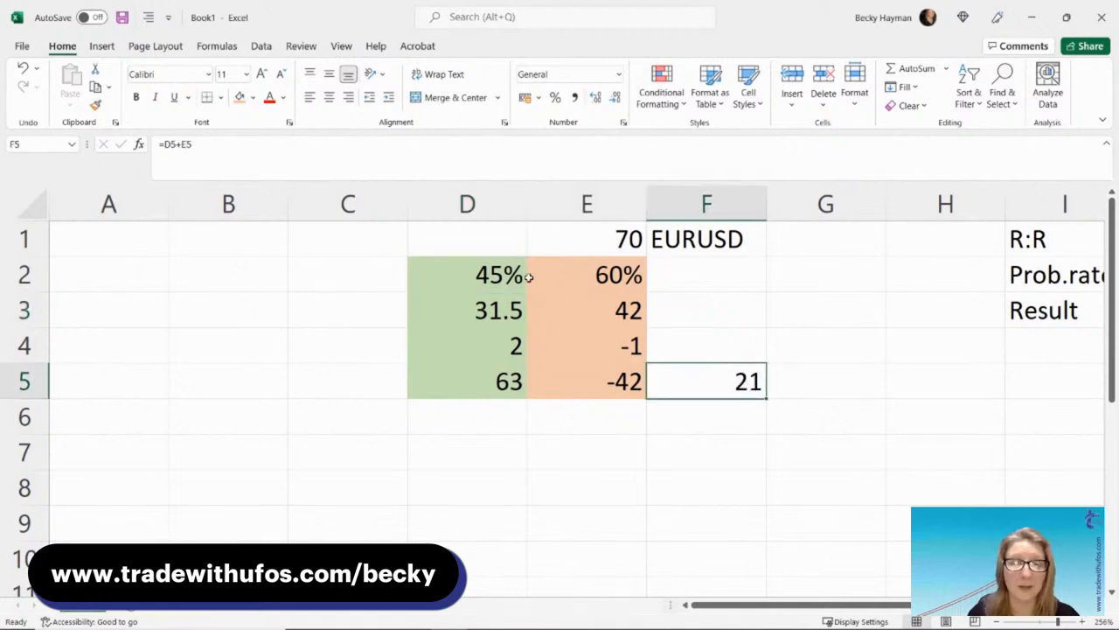
# - Review E1, D2 and F5, and try a total of 50 in E1 to compare the net result
pyautogui.click(584, 243)
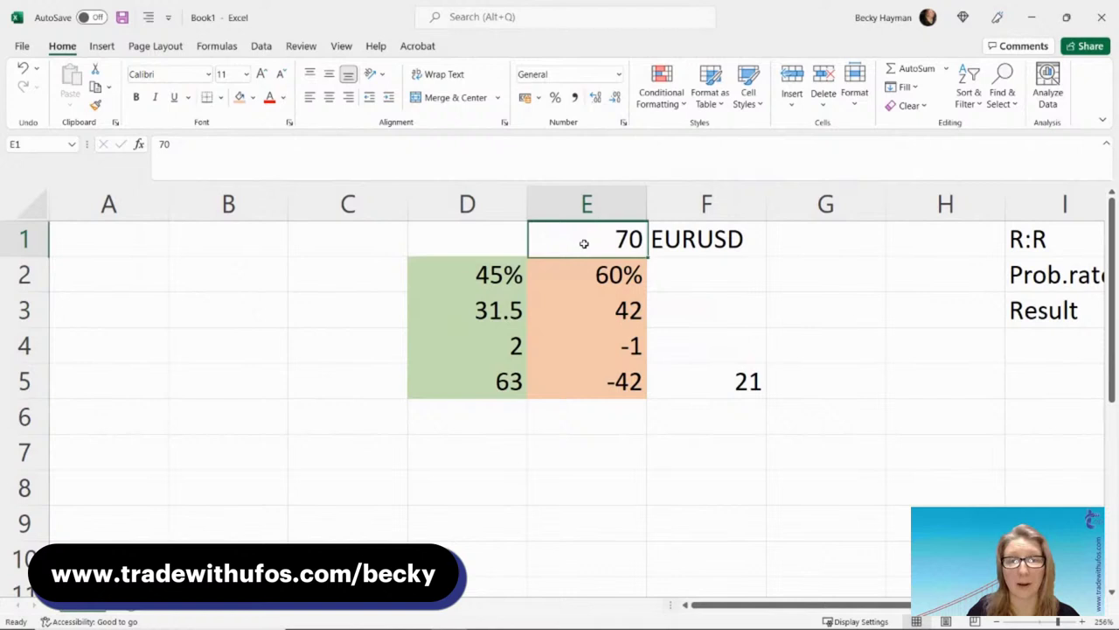
pyautogui.click(502, 276)
pyautogui.click(722, 367)
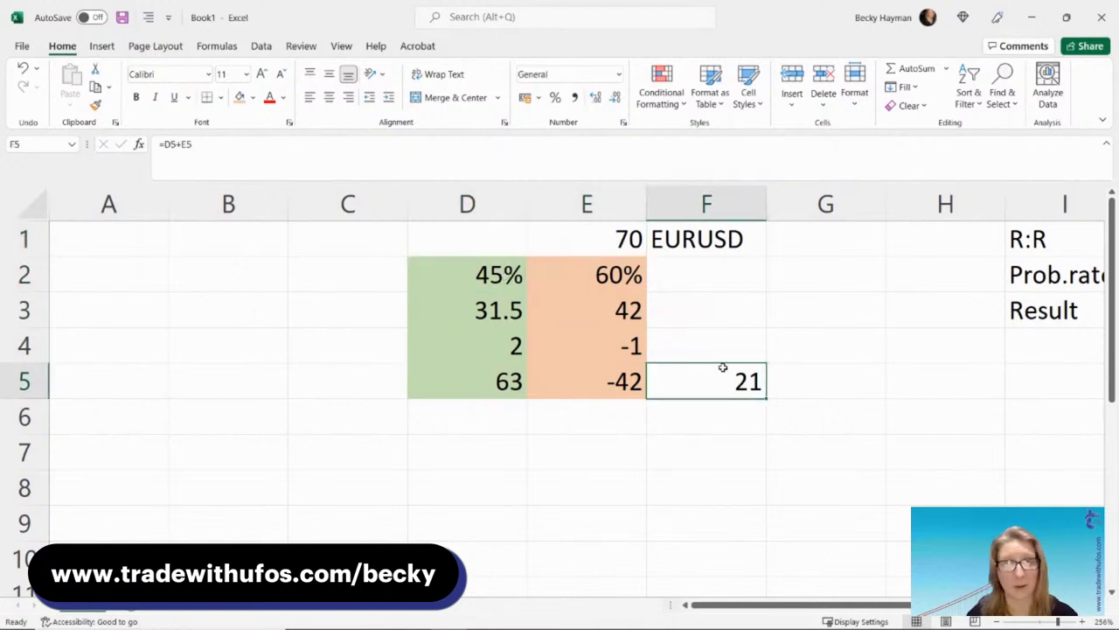
pyautogui.click(600, 236)
pyautogui.write('50')
pyautogui.press('Return')
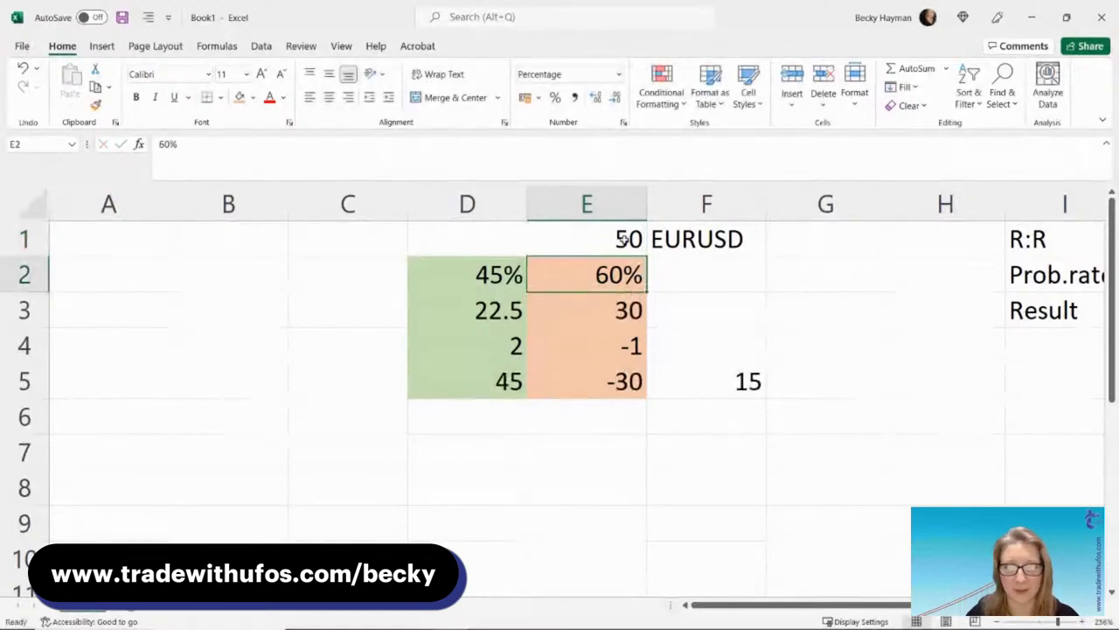
pyautogui.click(729, 378)
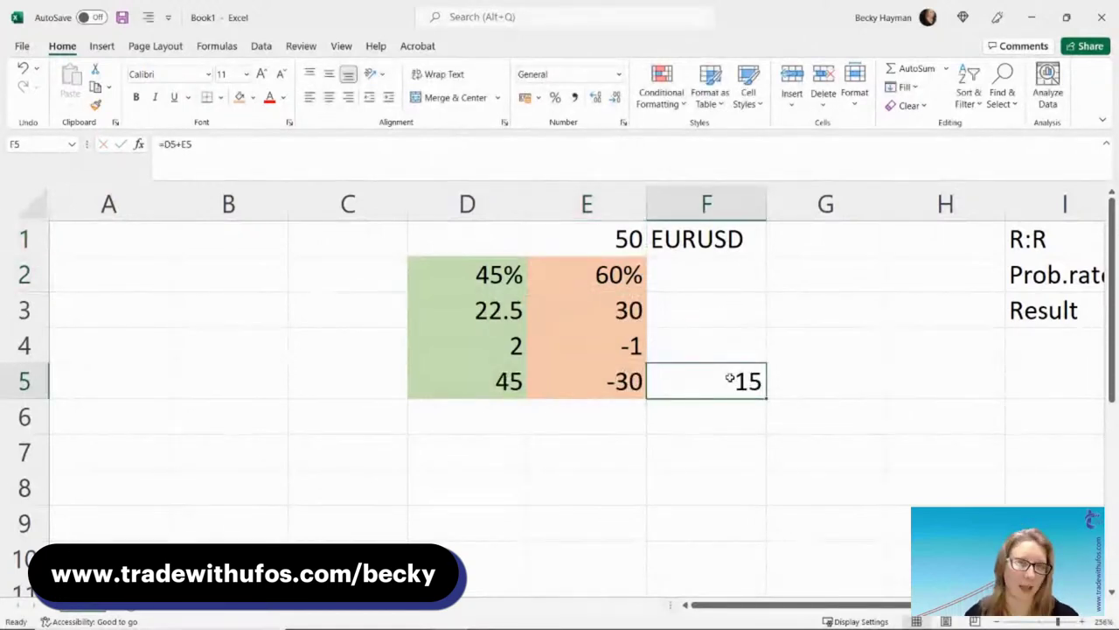
# - Enter the label GBPCAD in G1, beside the EURUSD label
pyautogui.click(701, 229)
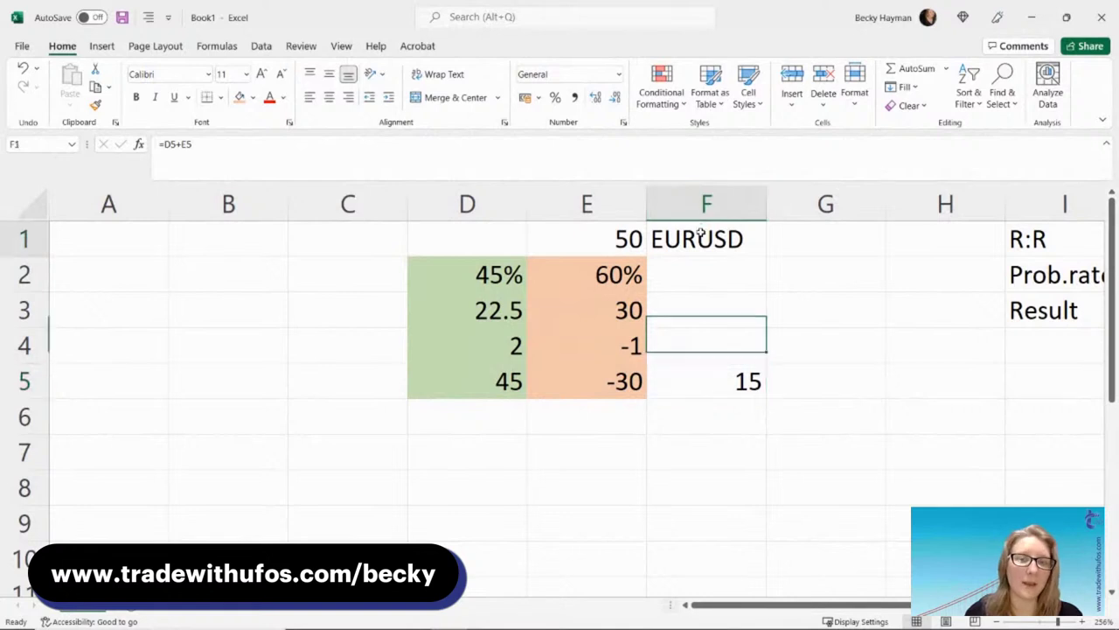
pyautogui.click(798, 233)
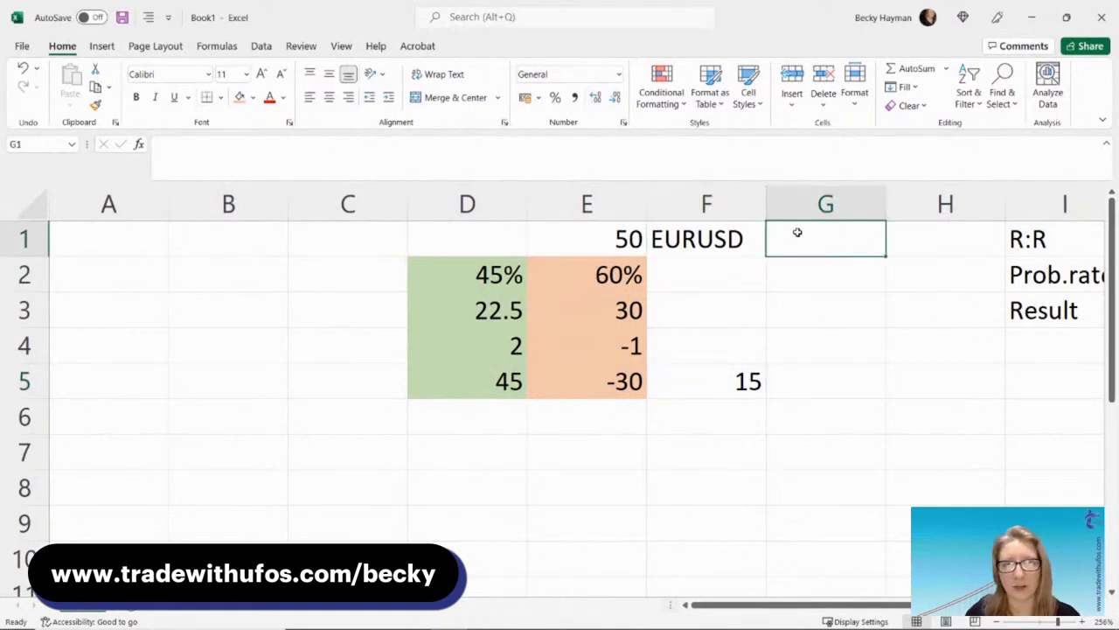
pyautogui.write('GBPCAD')
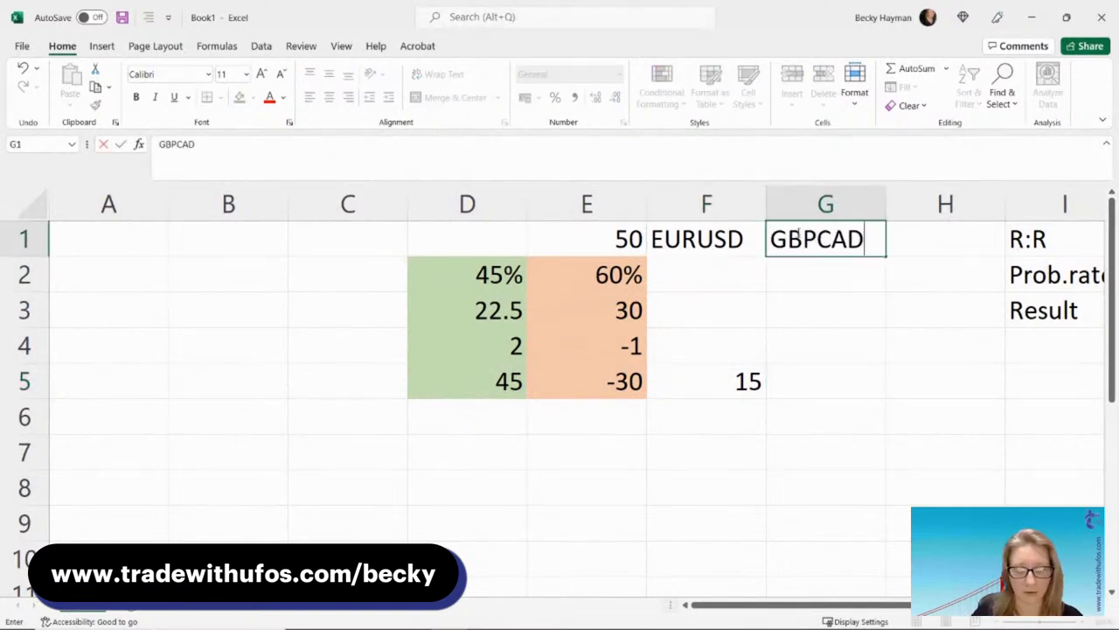
pyautogui.press('Return')
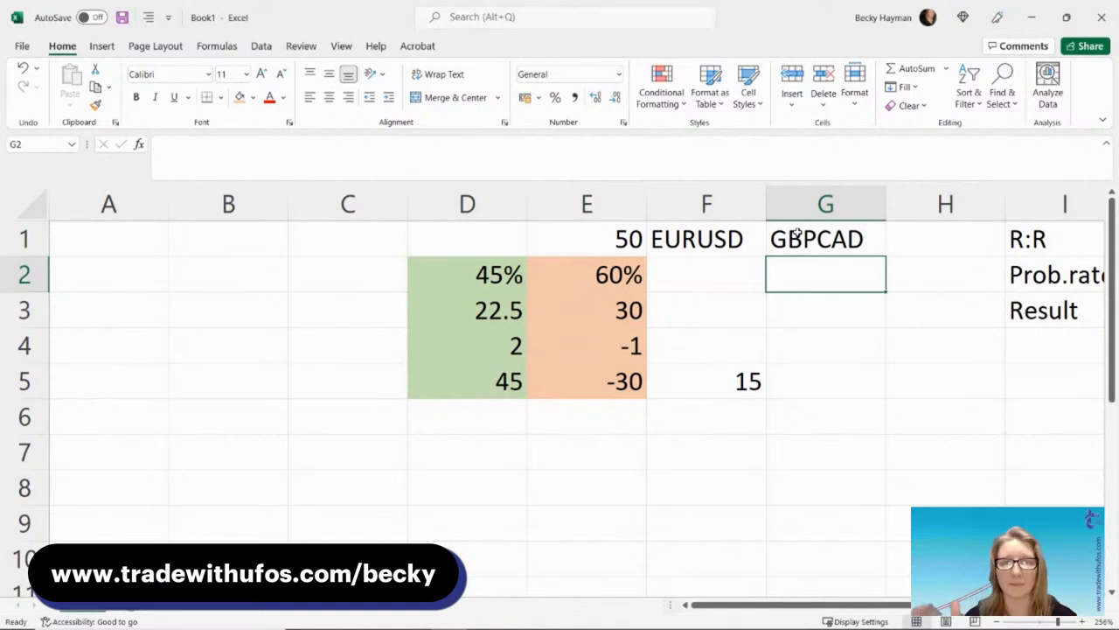
# - Set the total in E1 to 100
pyautogui.click(603, 236)
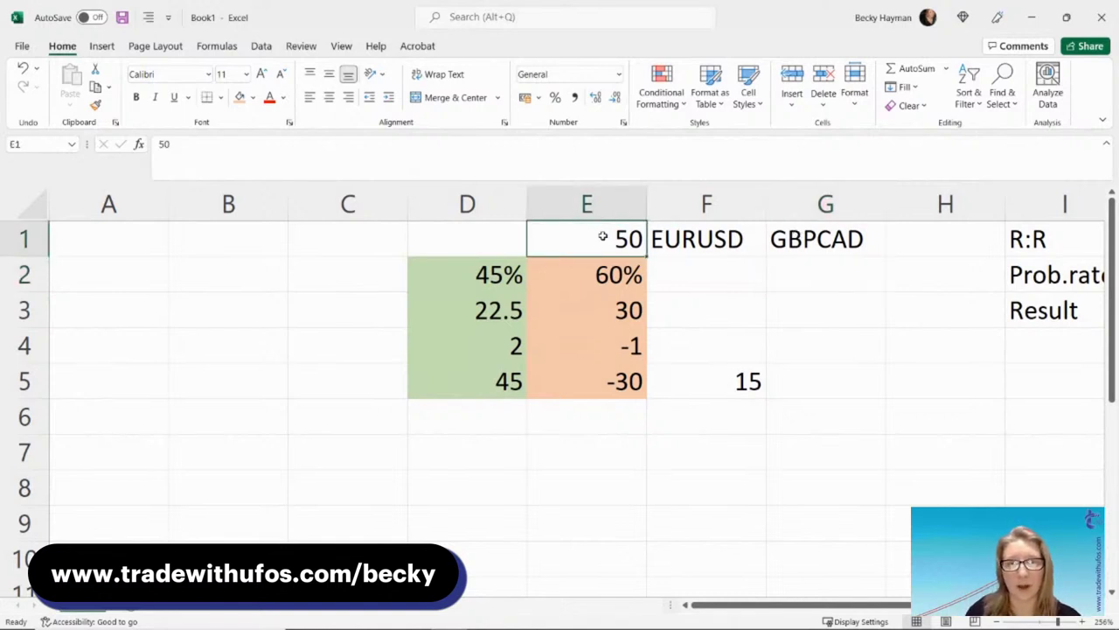
pyautogui.write('100')
pyautogui.press('Return')
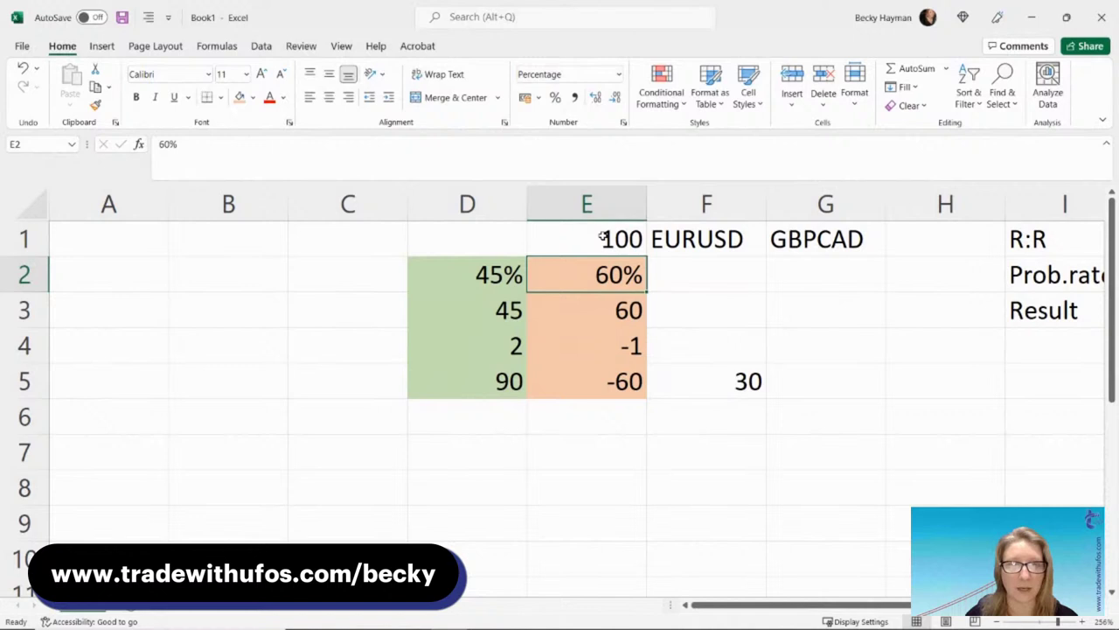
# - Review the win percentage in D2 and the multiplier in D4, and select the comparison range D1:G5
pyautogui.click(490, 275)
pyautogui.click(509, 341)
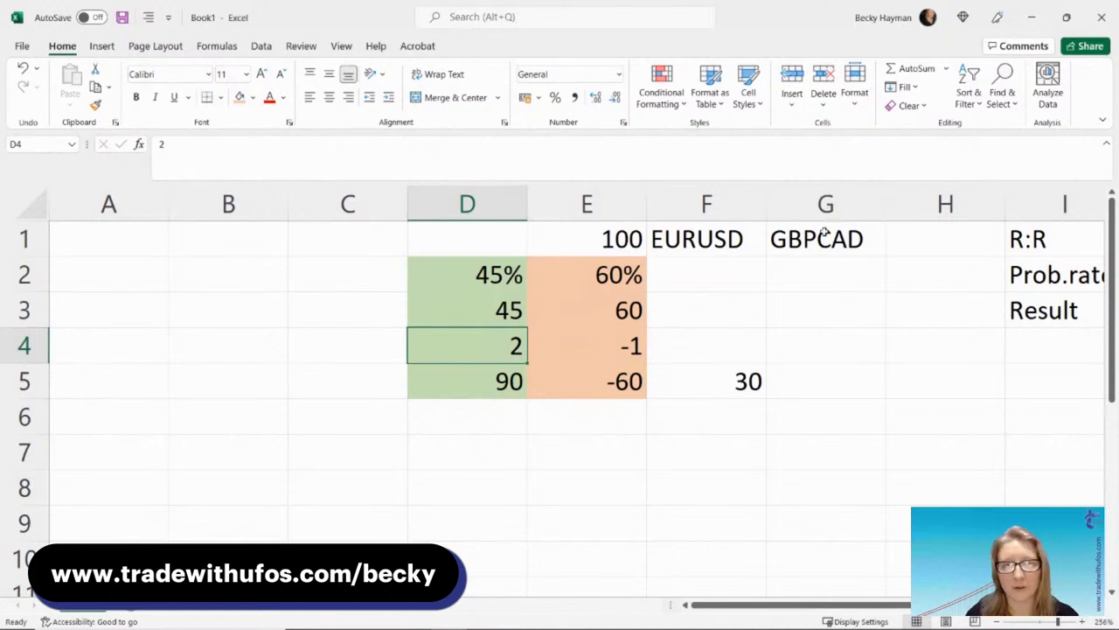
pyautogui.moveTo(825, 233); pyautogui.dragTo(461, 383)
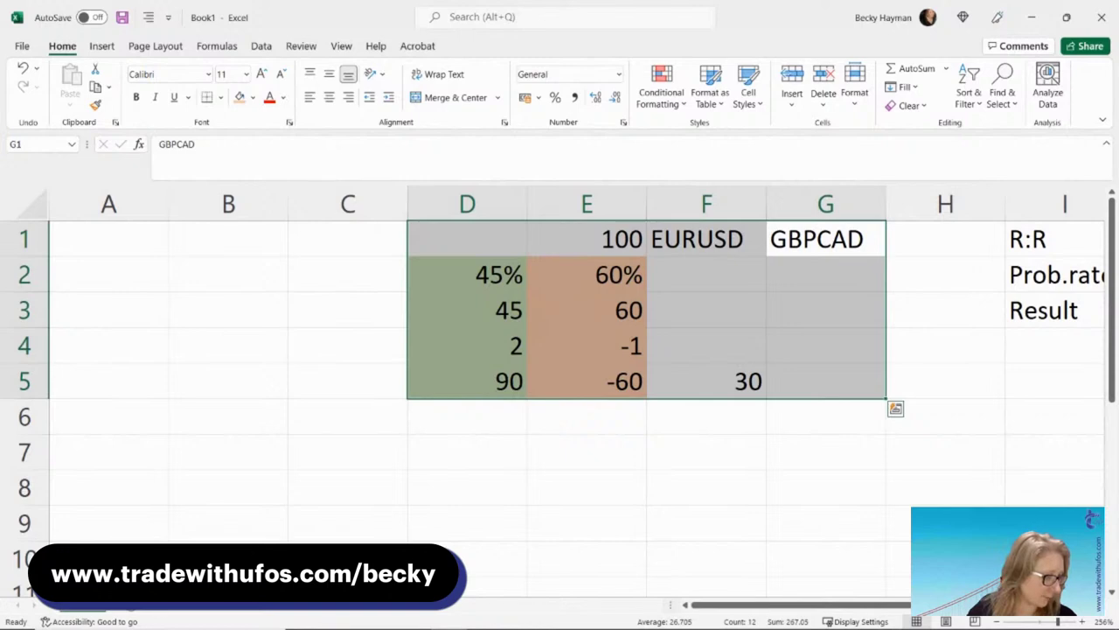
pyautogui.hotkey('alt', 'Tab')
pyautogui.scroll(3, 503, 393)
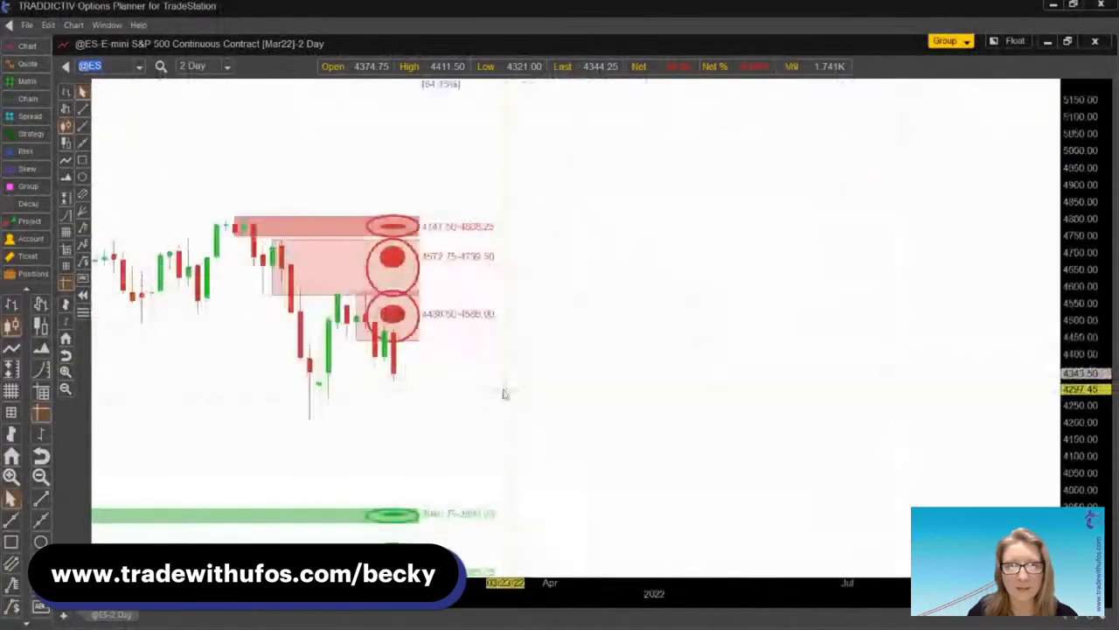
pyautogui.moveTo(502, 393); pyautogui.dragTo(190, 370)
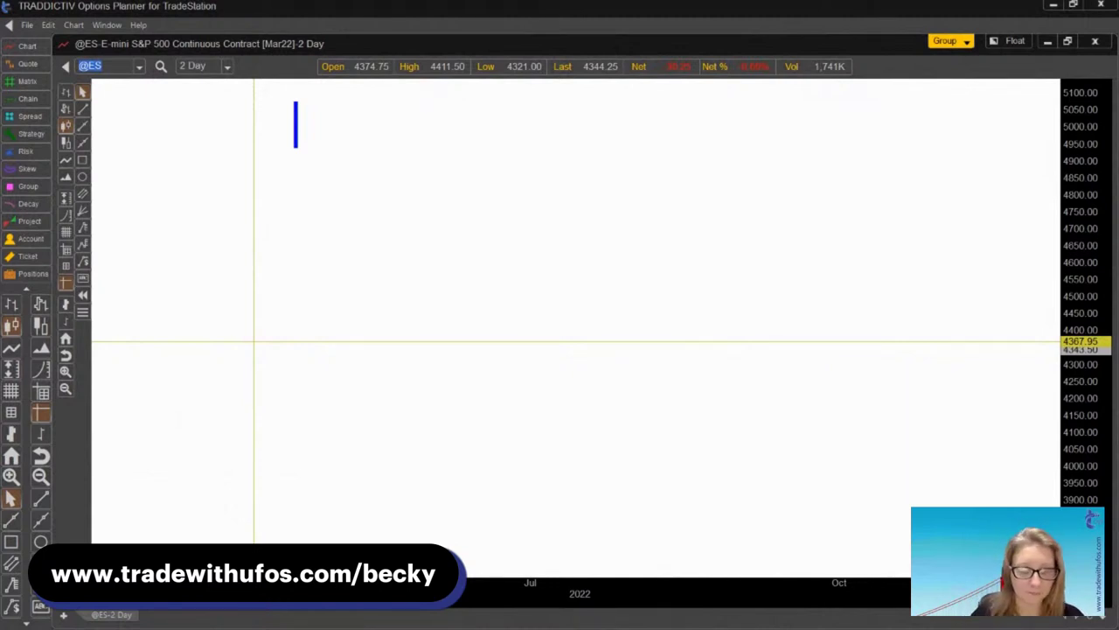
pyautogui.write('Amount of Markets')
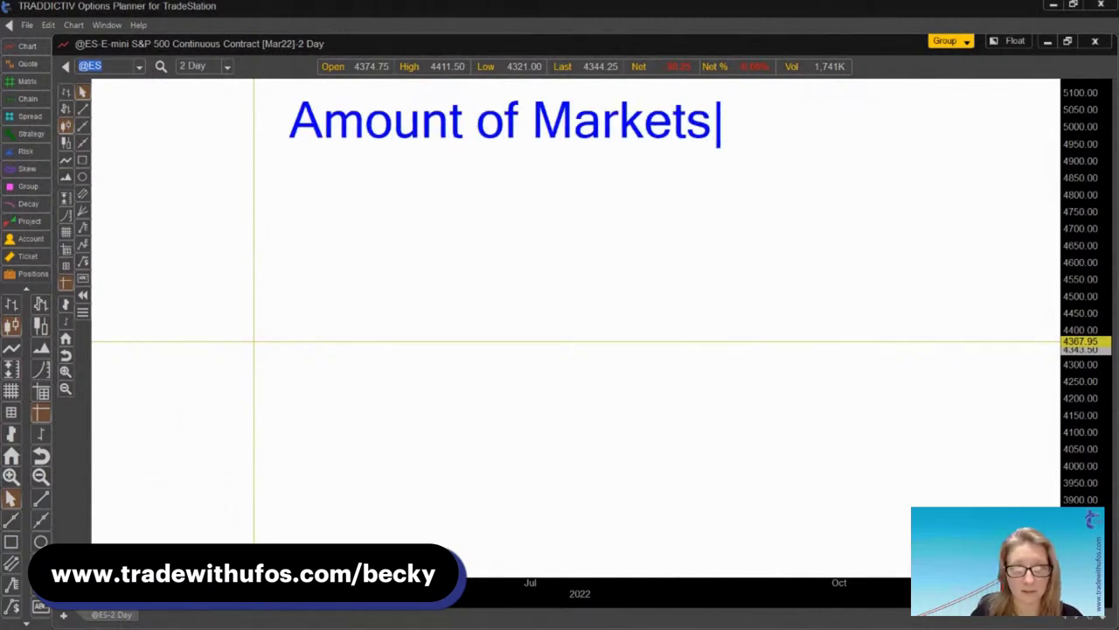
pyautogui.press('Return')
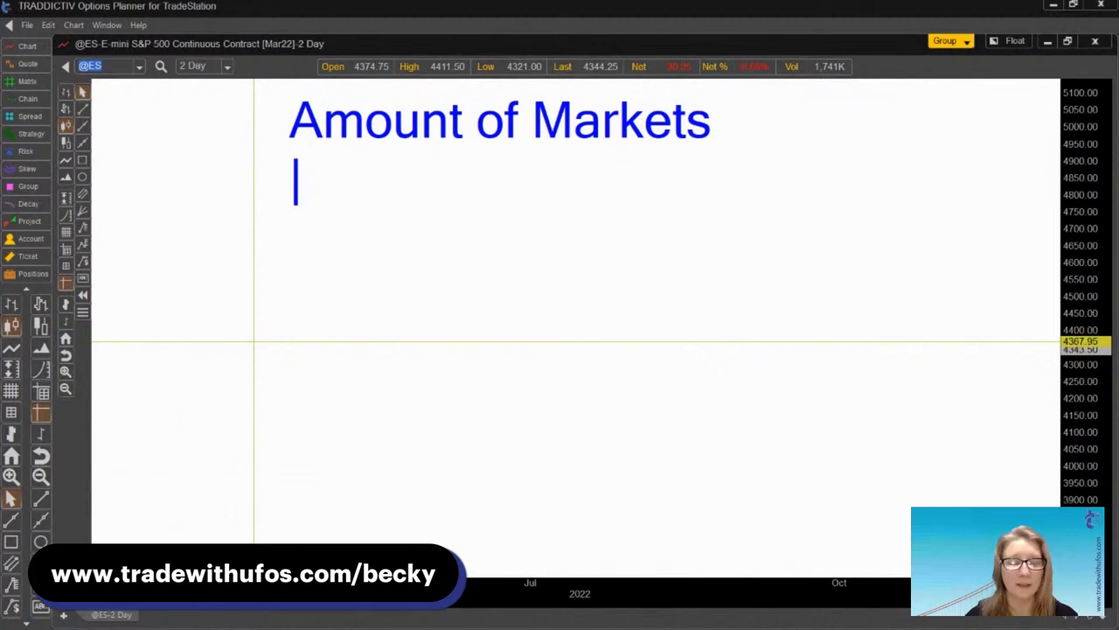